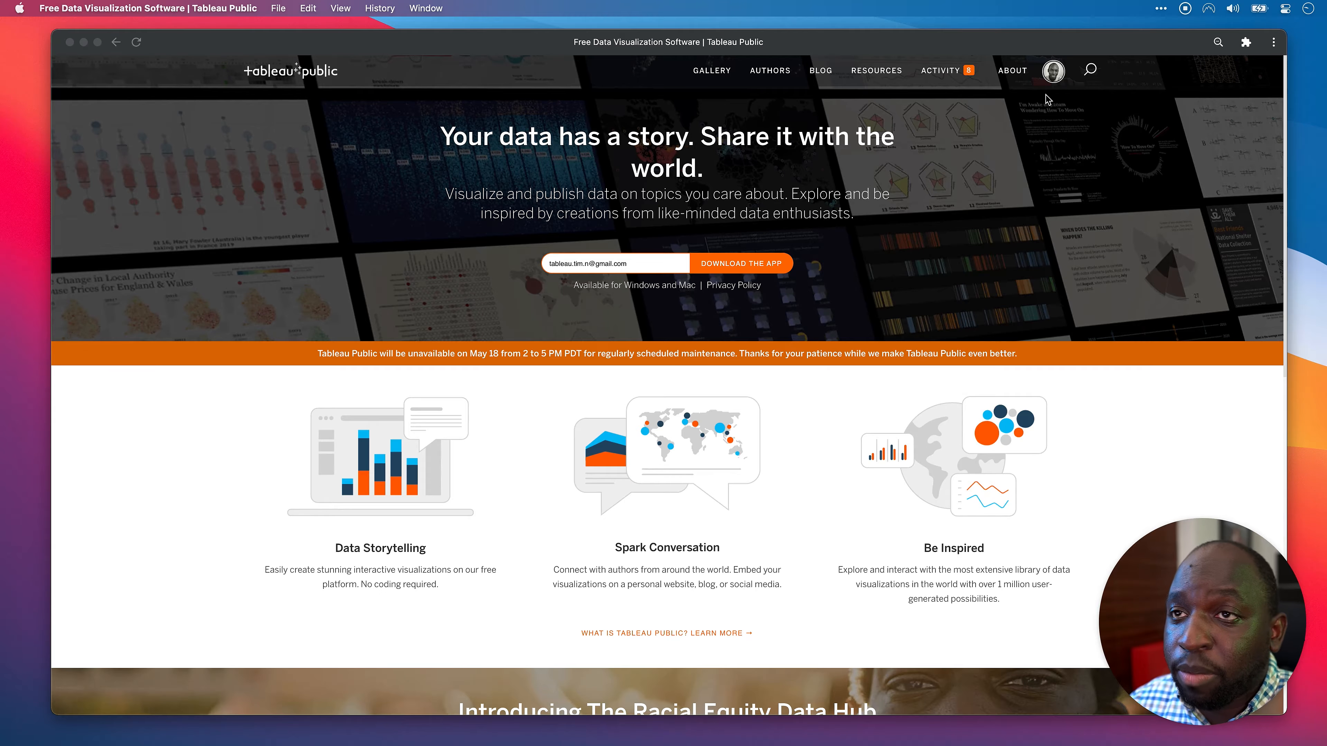
Open the signed-in account's own profile page.
click(1054, 76)
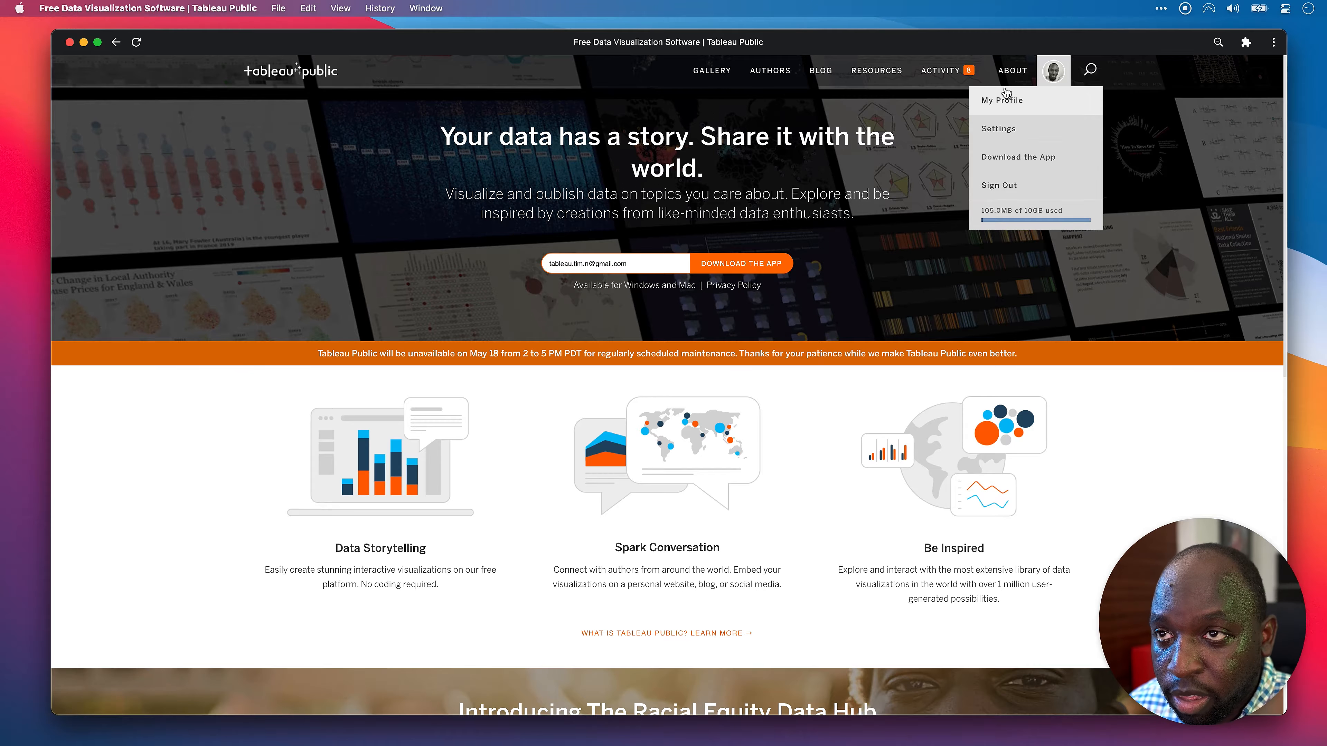
click(1019, 104)
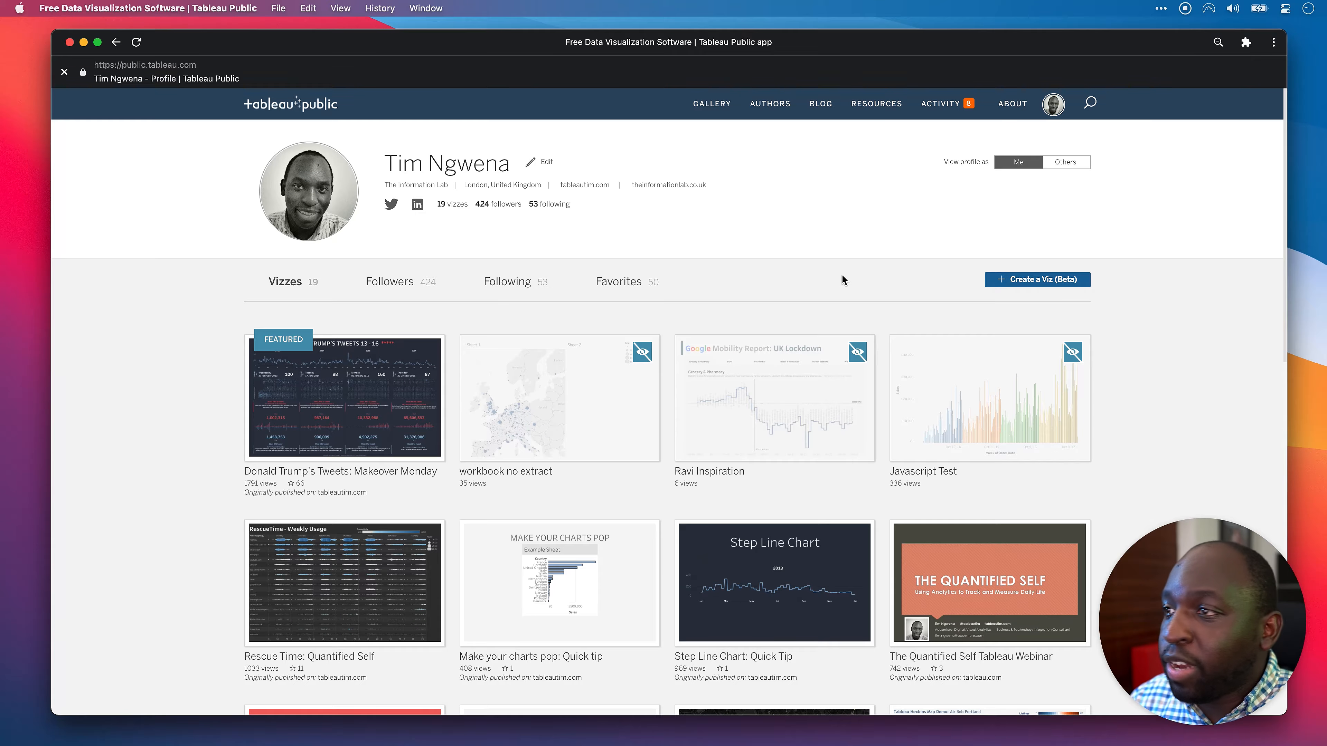
mouse_move(515, 544)
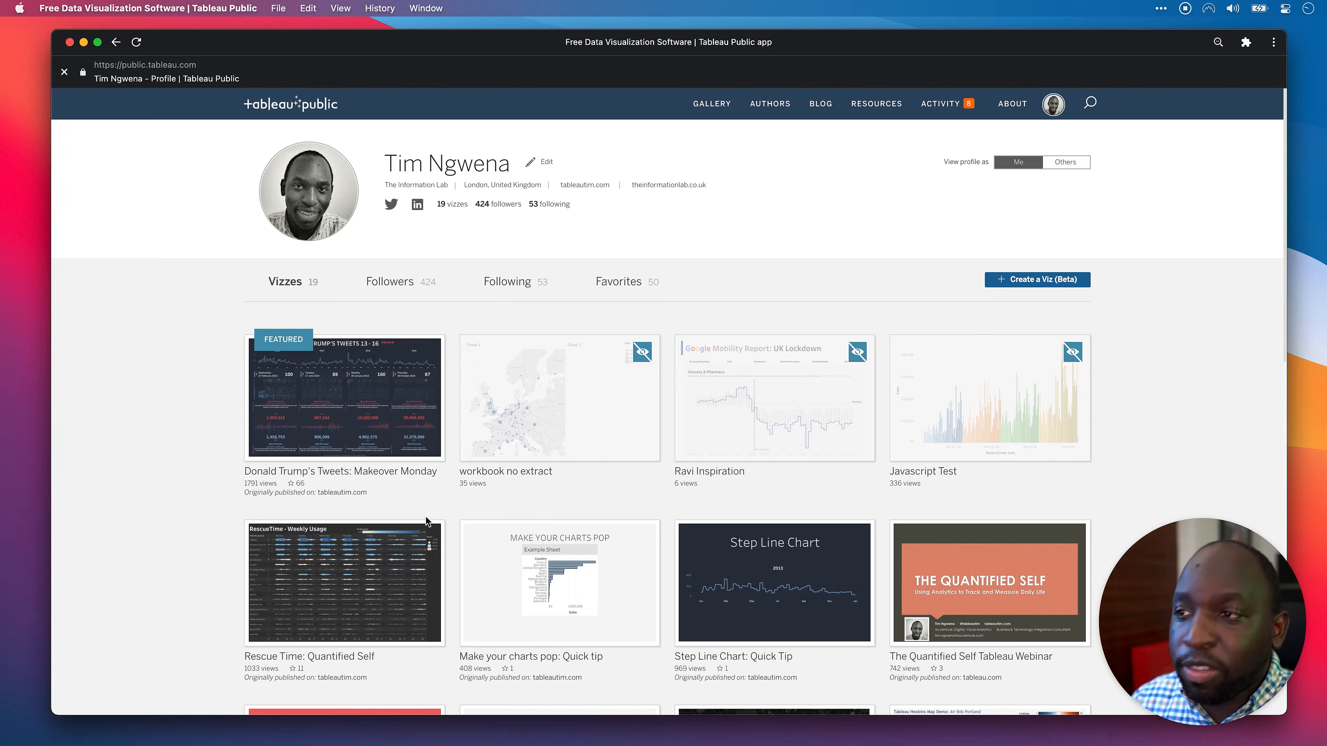
Mark the hidden-viz badges on workbook no extract, Ravi Inspiration and Javascript Test with three pink arrows, and clear the annotations.
key(ctrl+shift+a)
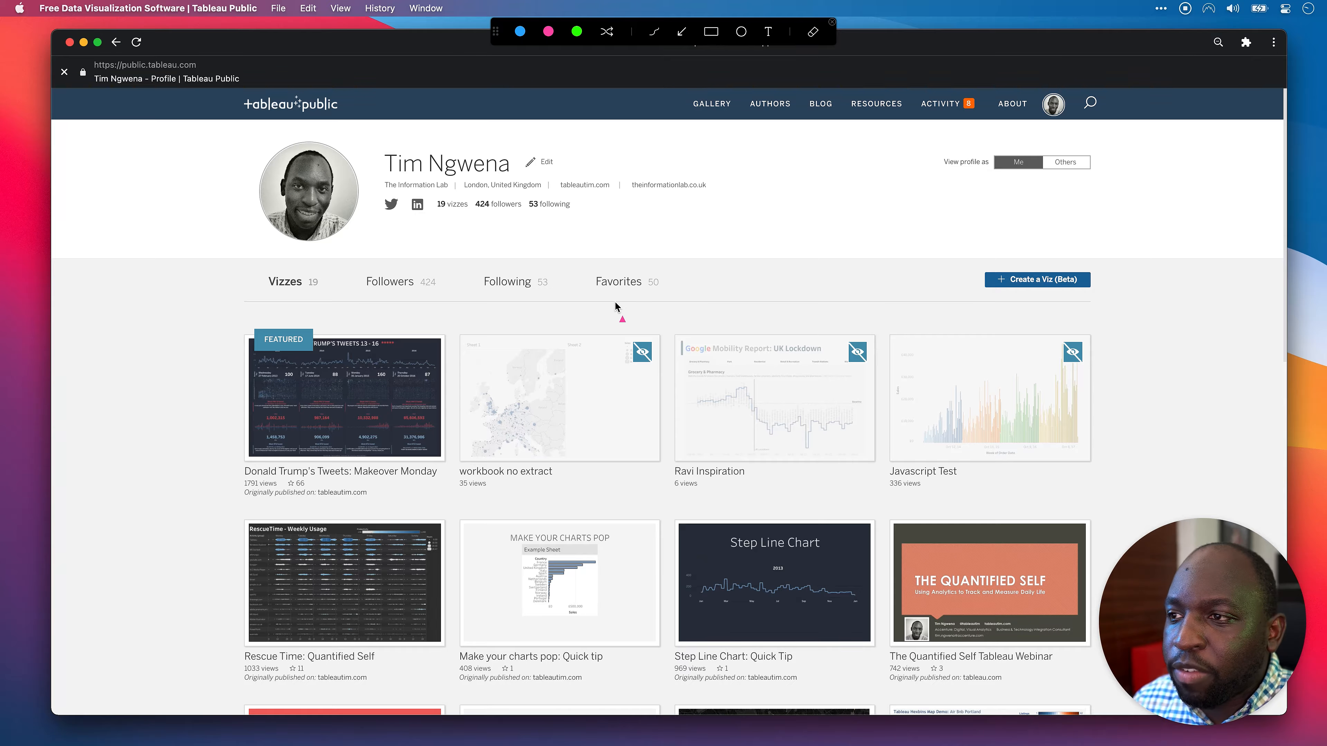
drag(586, 306, 625, 343)
drag(805, 298, 855, 343)
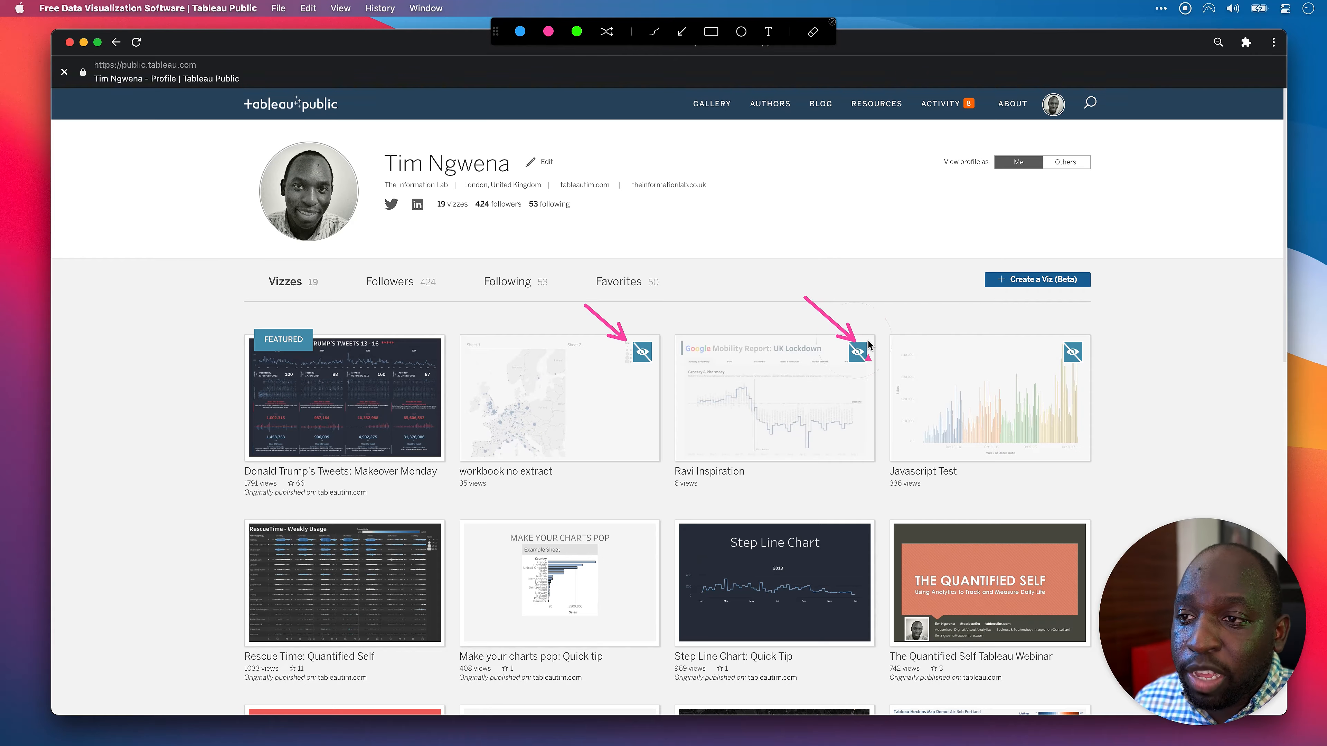
drag(1010, 302, 1053, 345)
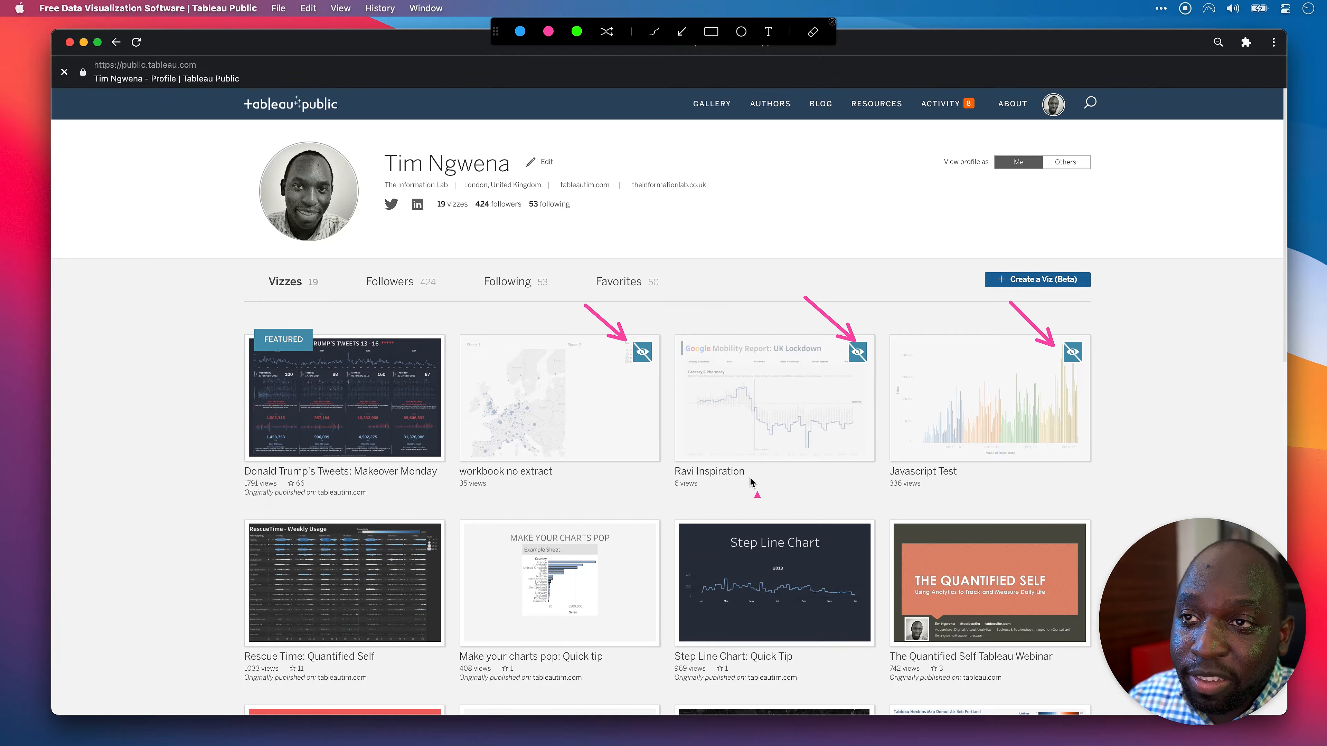
key(Escape)
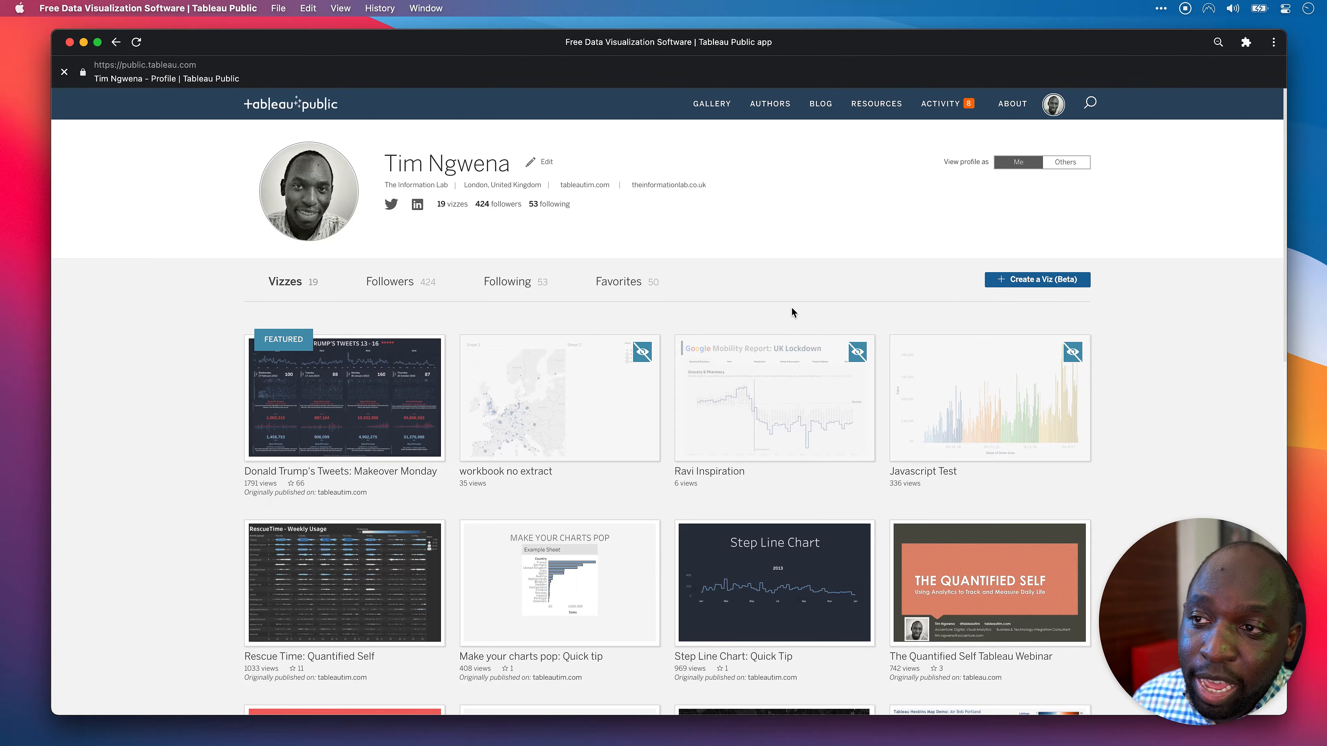
Point out the profile view switch with an arrow, and preview the profile as Others before returning to Me.
key(ctrl+shift+a)
drag(793, 295, 1026, 197)
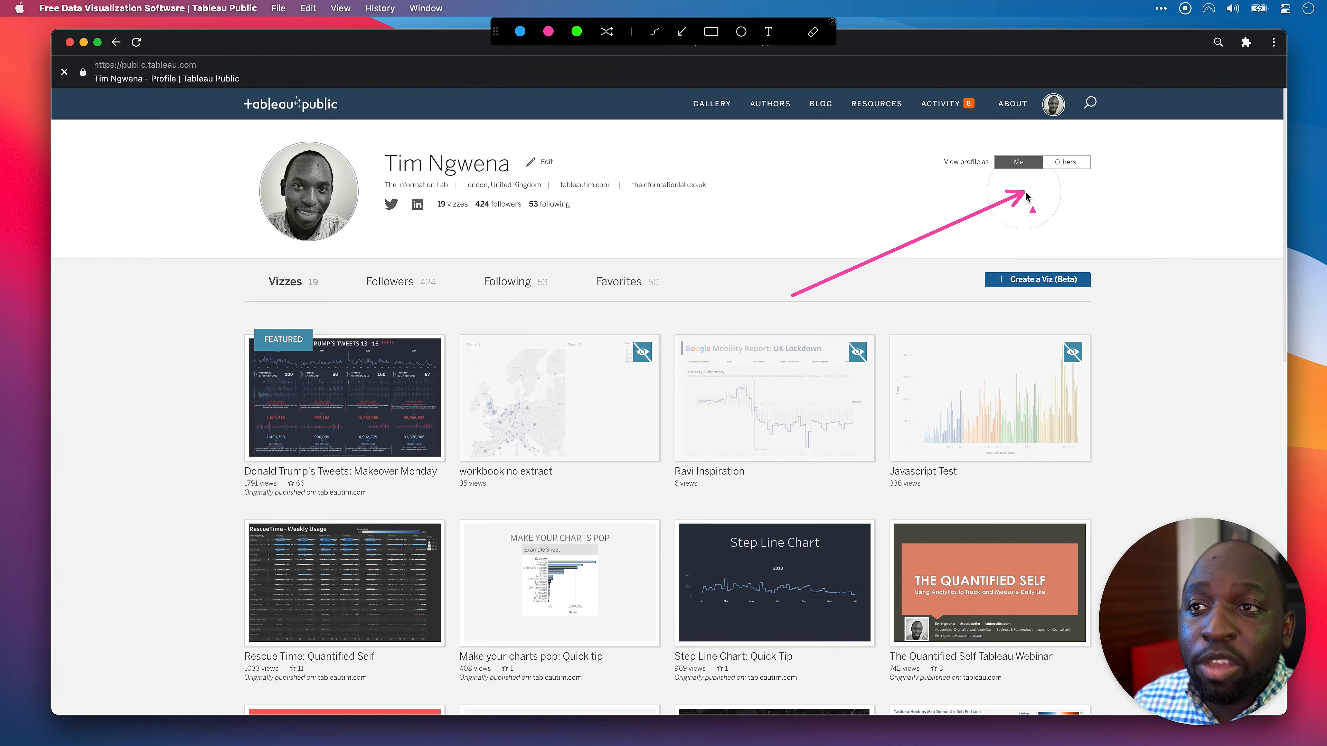
key(Escape)
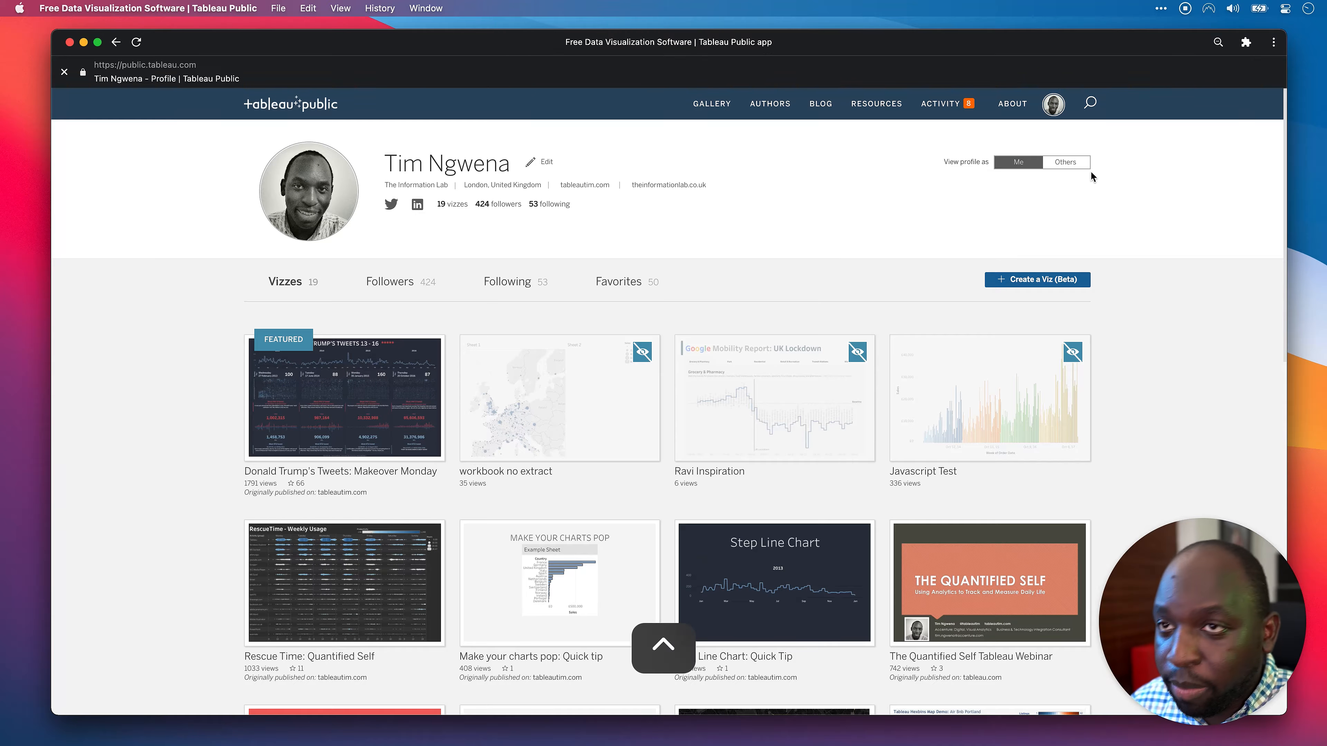
click(1068, 164)
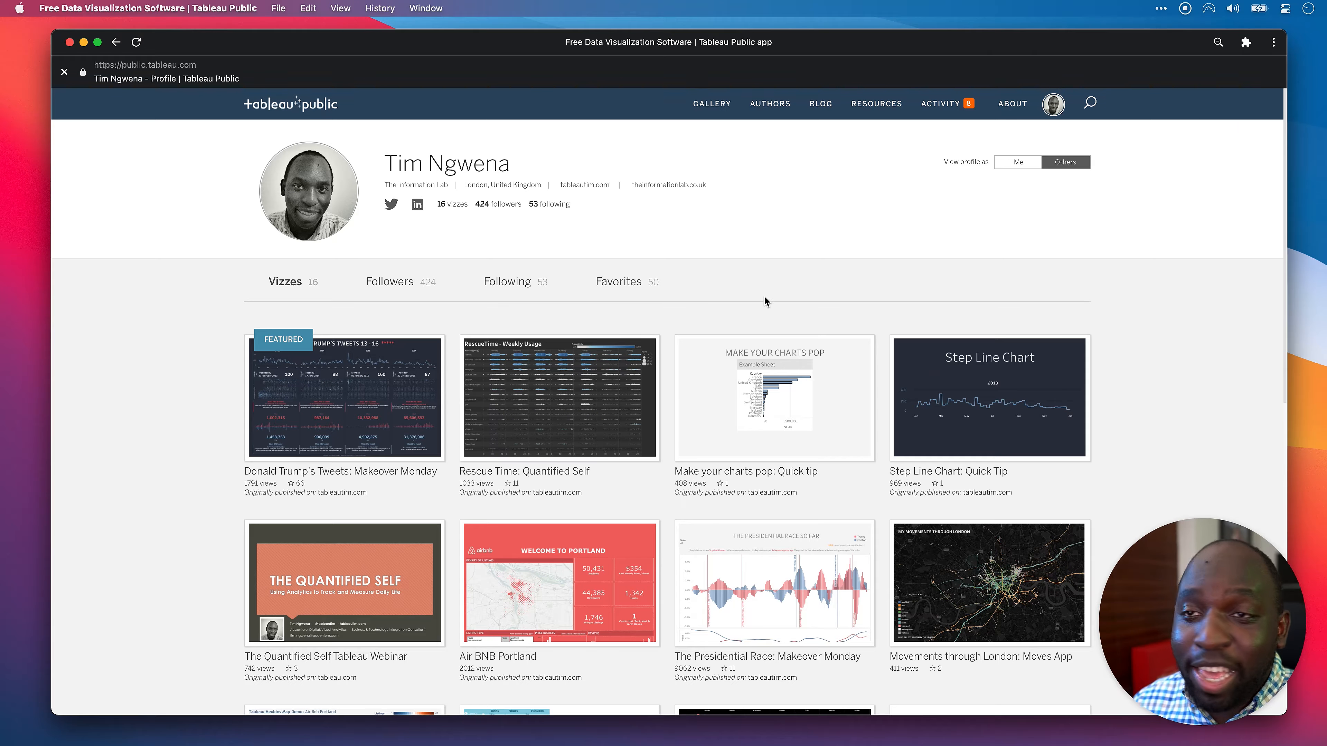
click(1019, 162)
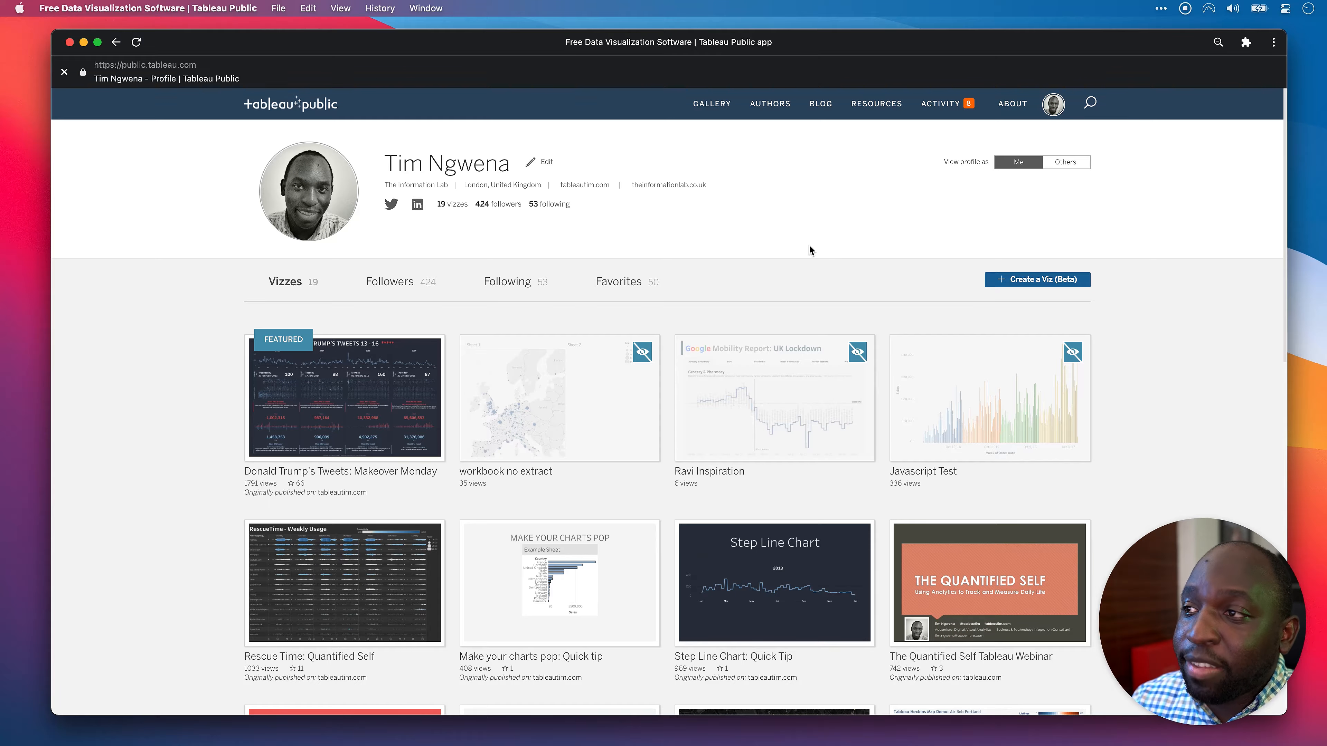
key(ctrl+a)
mouse_move(819, 253)
mouse_down()
mouse_move(445, 196)
mouse_move(793, 201)
mouse_move(445, 184)
mouse_move(381, 208)
mouse_move(744, 201)
mouse_move(424, 201)
mouse_move(734, 207)
mouse_move(445, 238)
mouse_move(290, 290)
mouse_move(635, 293)
mouse_move(857, 238)
mouse_up()
key(ctrl+a)
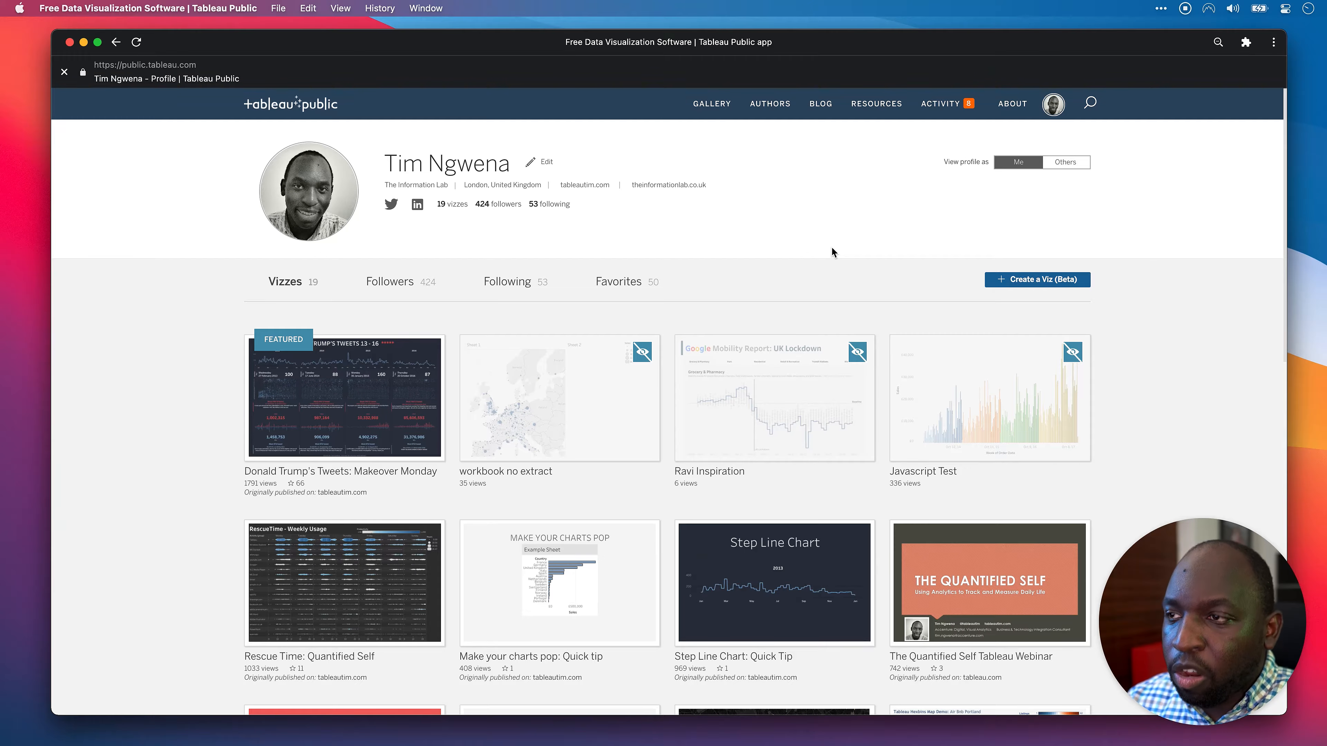
Annotate the Create a Viz (Beta) option with a pink arrow and a rectangle around its Beta label, and clear the annotations.
key(ctrl+a)
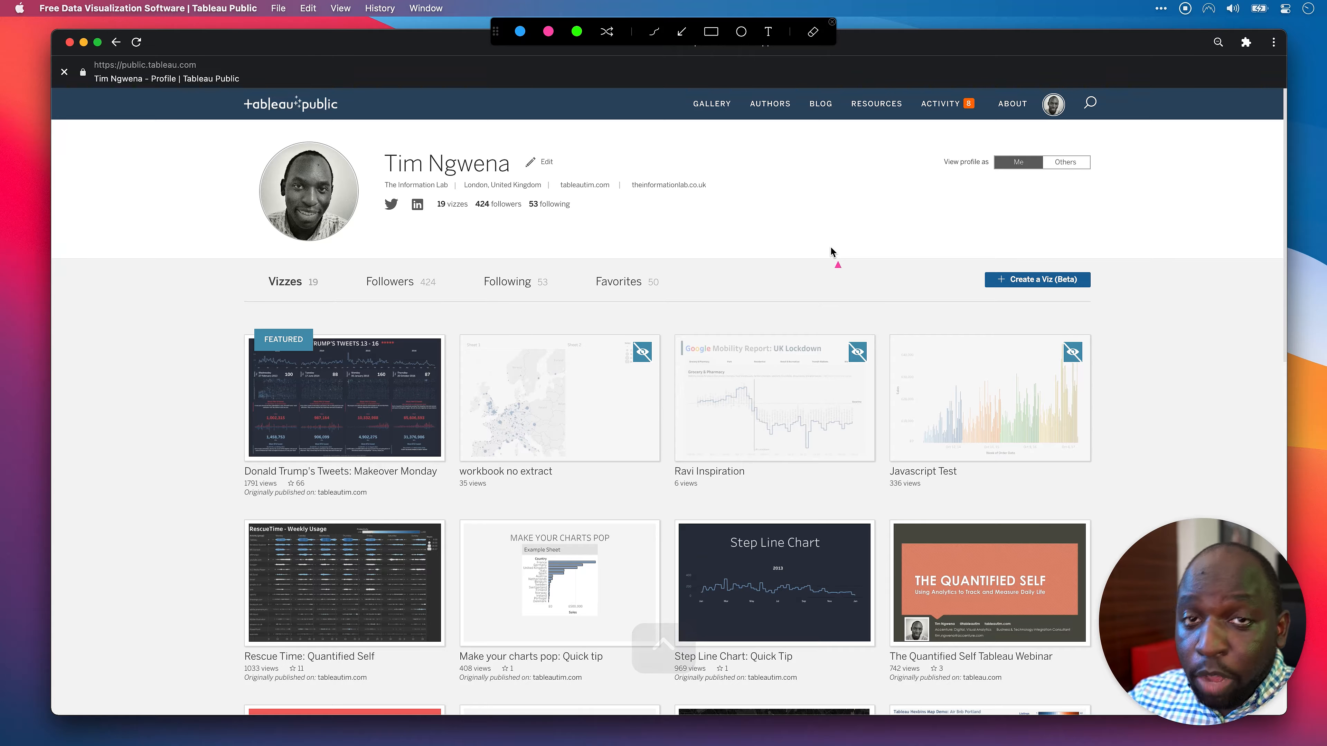
drag(766, 201, 976, 278)
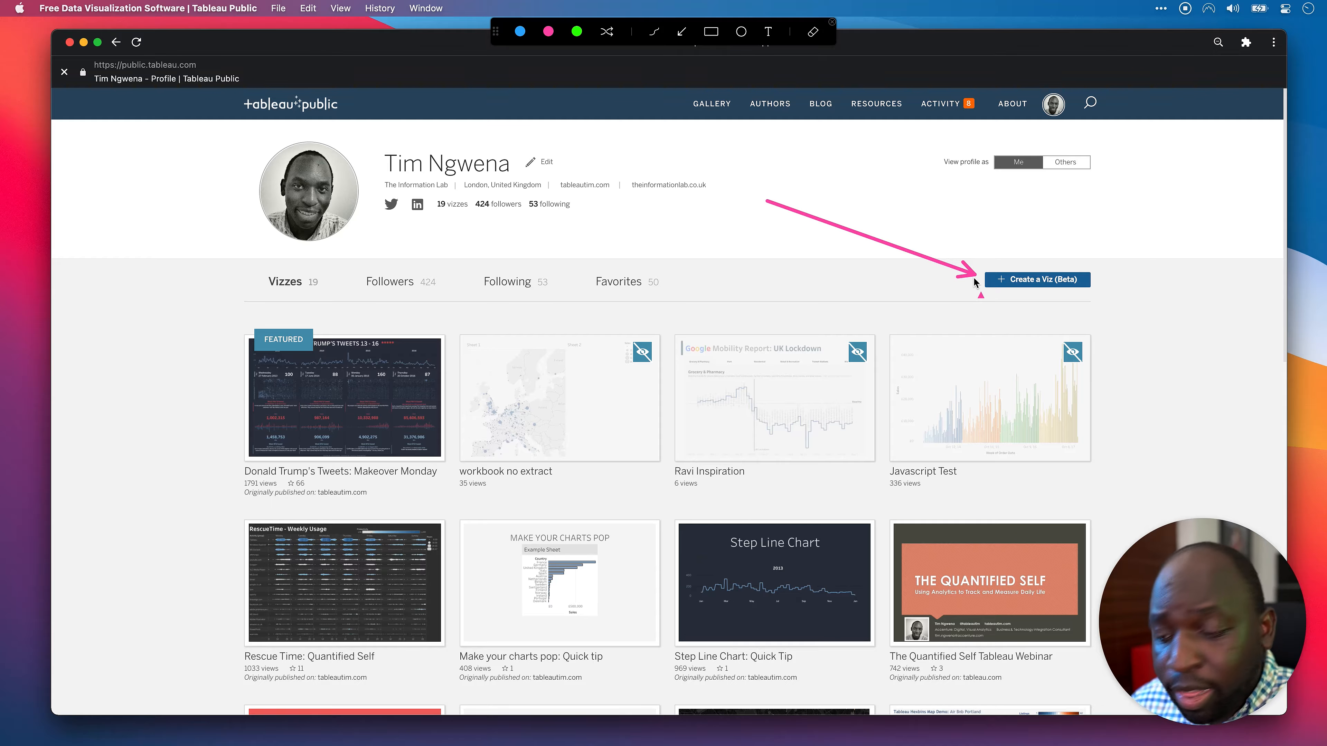
key(ctrl)
click(711, 32)
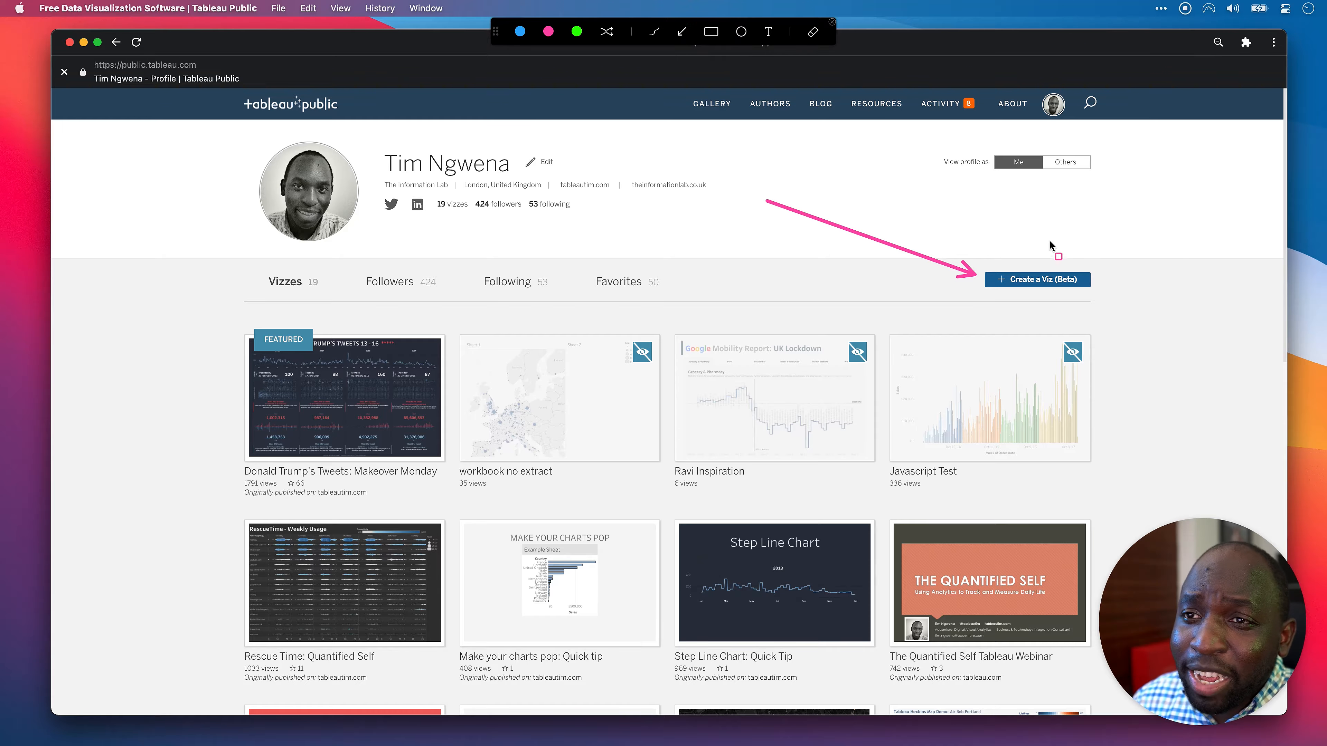
drag(1045, 259, 1068, 283)
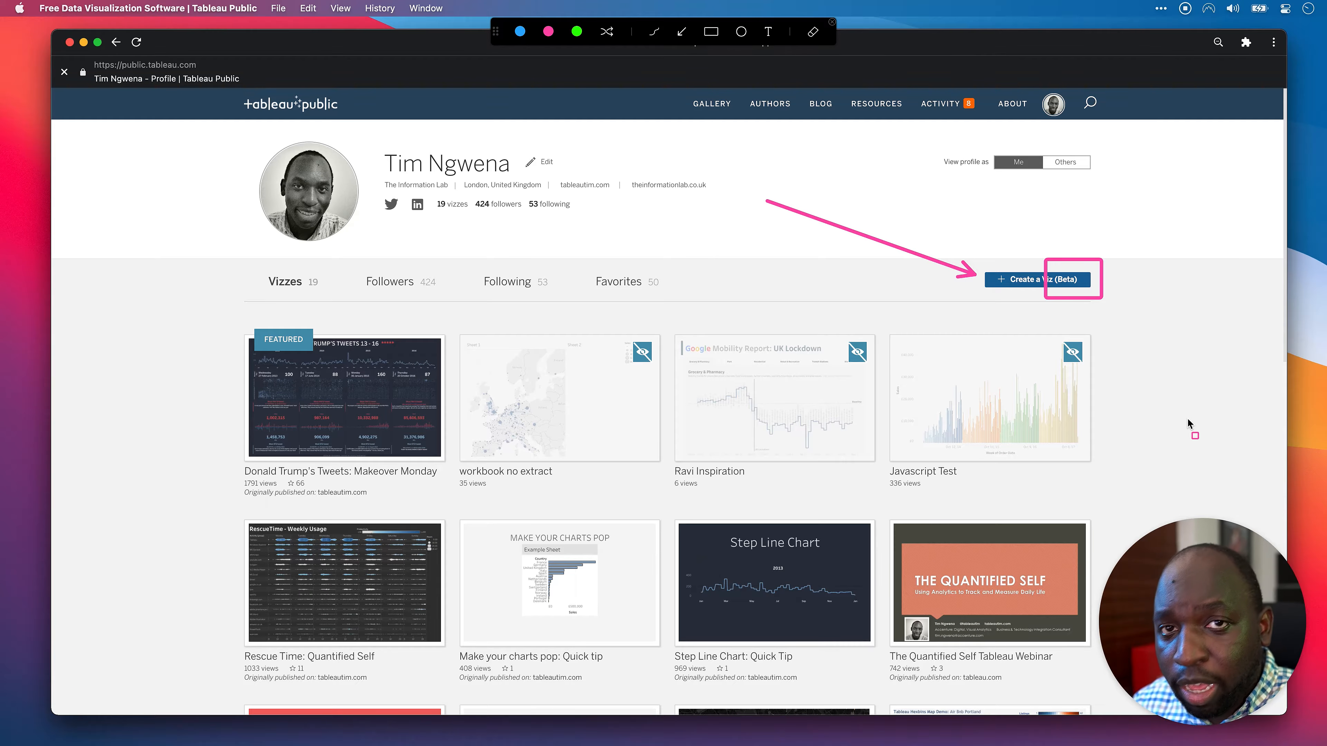
key(ctrl+a)
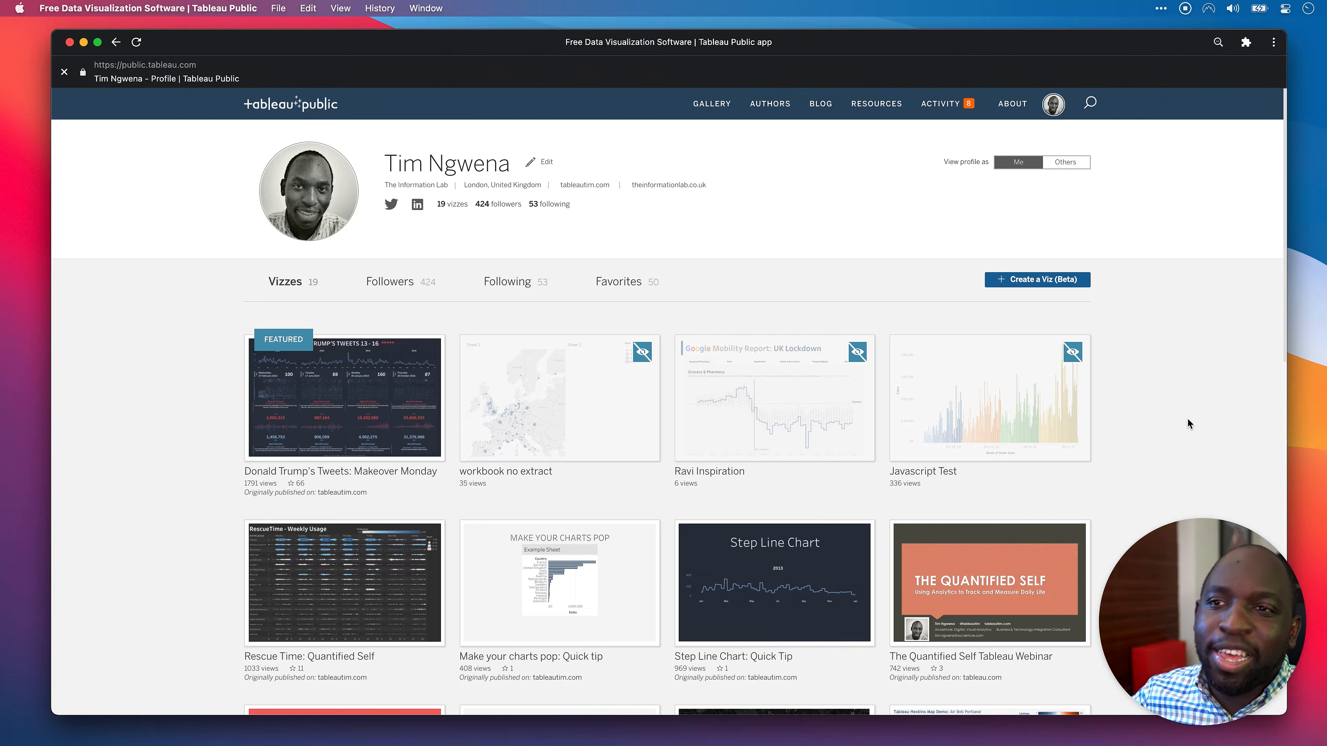
Start creating a new viz in the web editor from the profile page.
click(1045, 282)
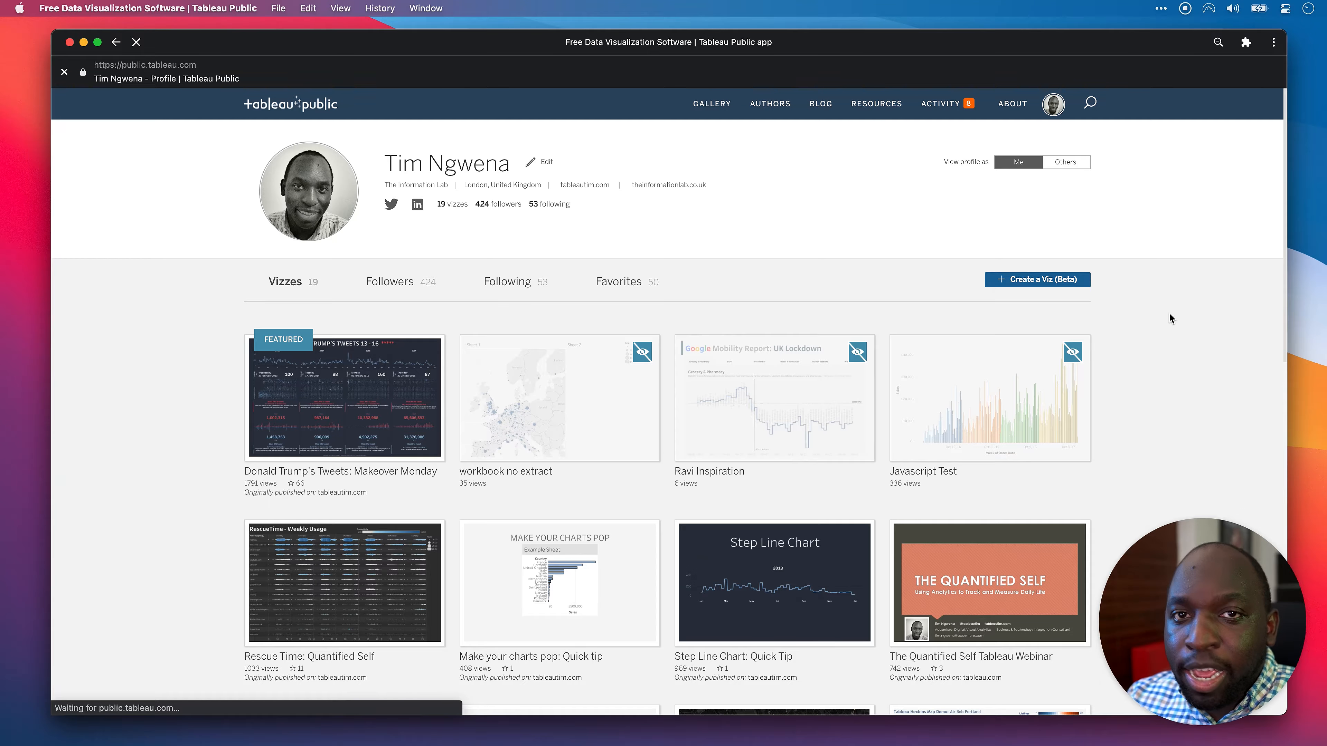
click(1050, 286)
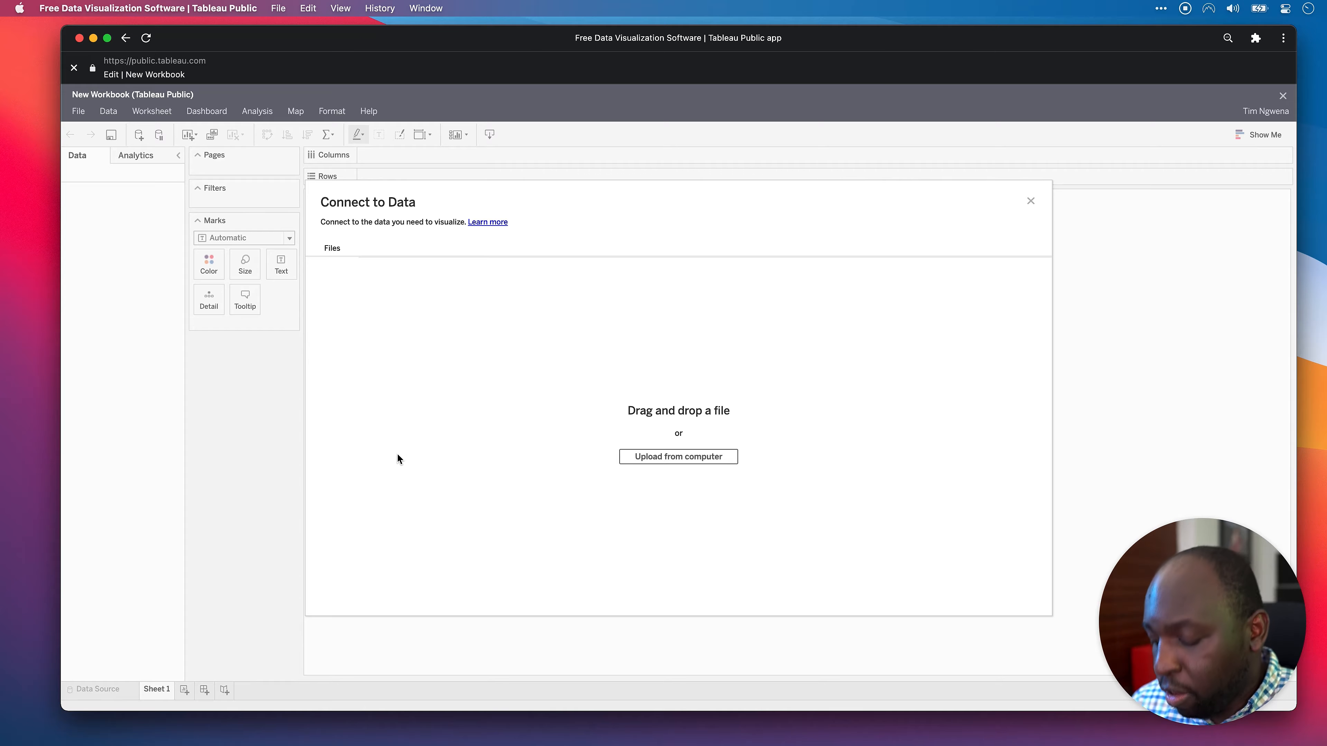
Mark the Files heading and the file upload area of Connect to Data with pink rectangles and an arrow, and clear the annotations.
key(ctrl)
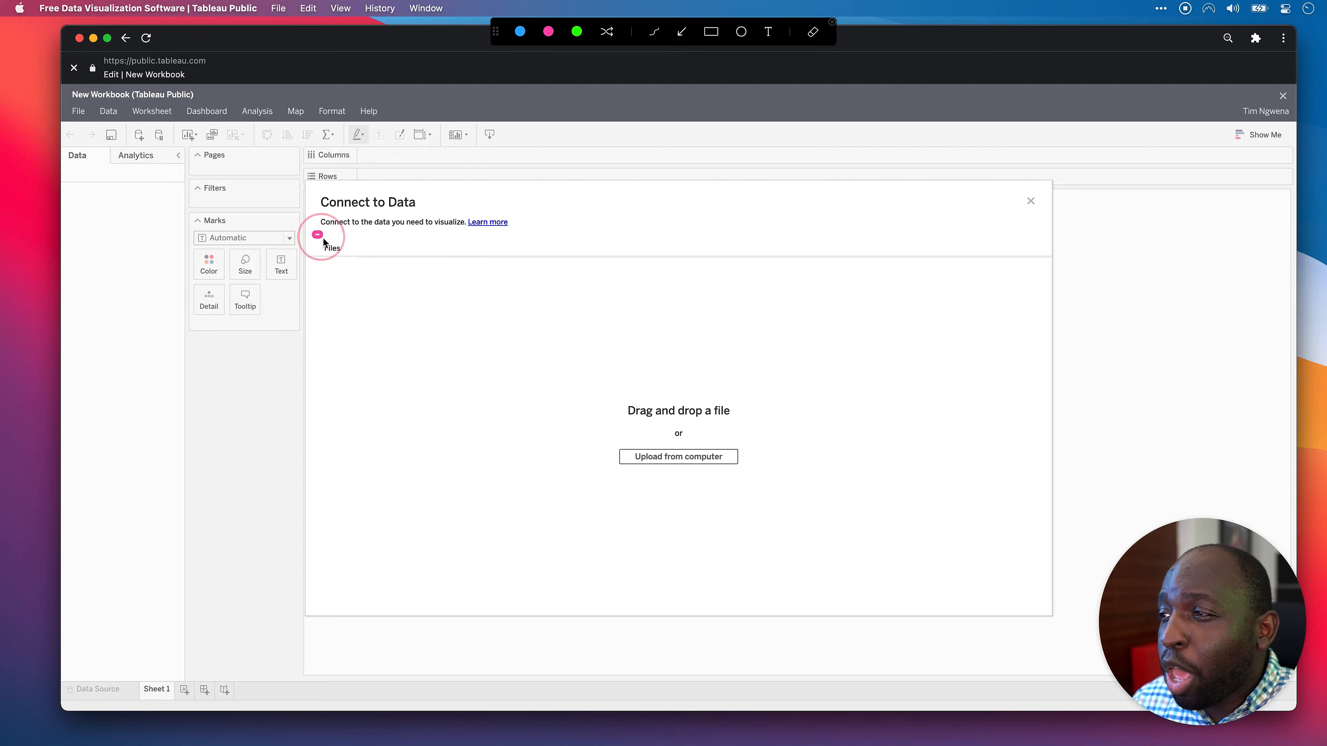
drag(322, 241, 549, 261)
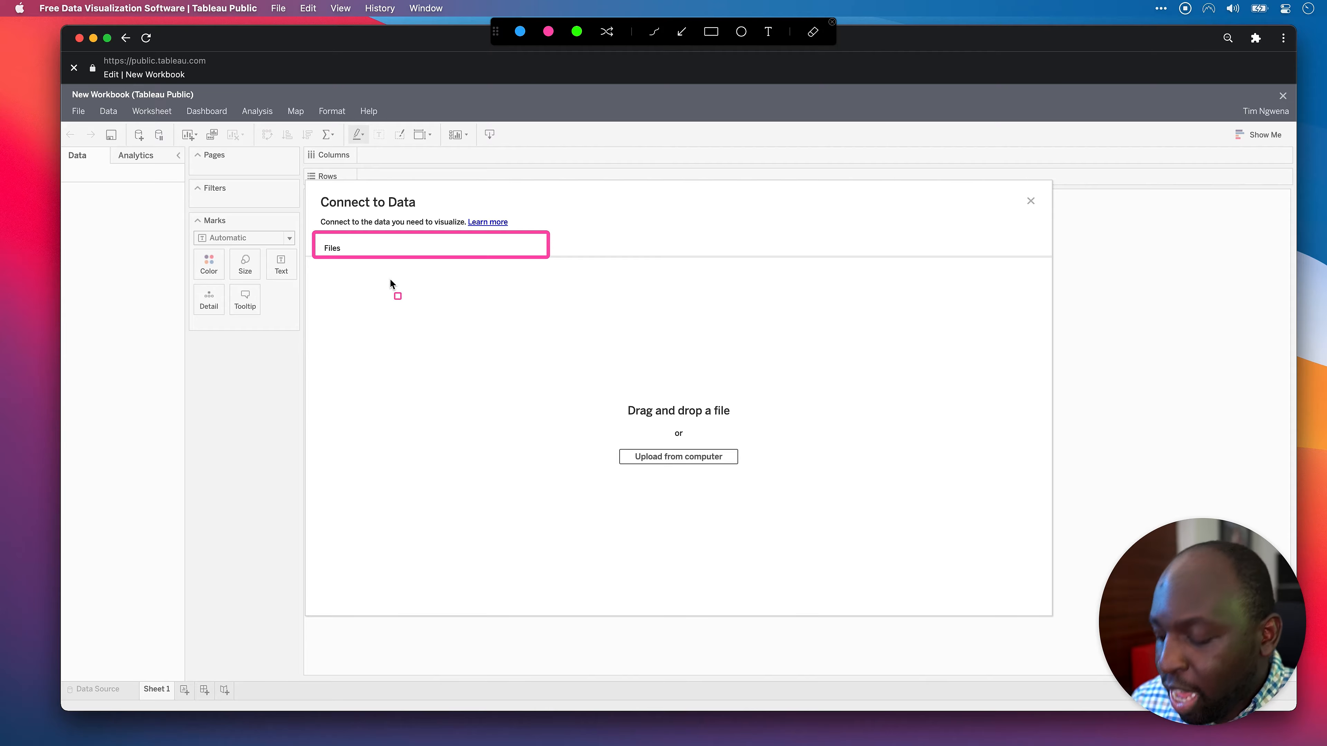
key(ctrl+a)
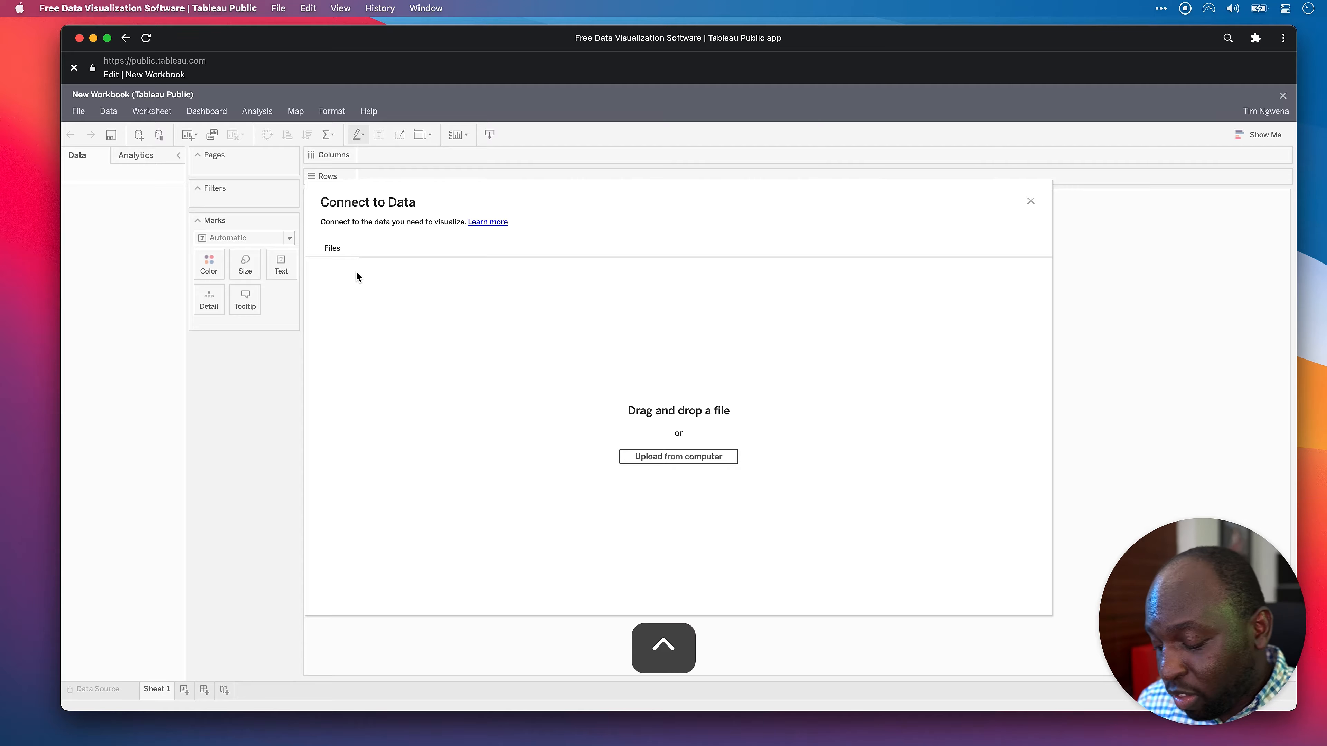
key(ctrl+a)
mouse_move(372, 272)
mouse_down()
mouse_move(672, 459)
mouse_move(788, 498)
mouse_up()
click(681, 32)
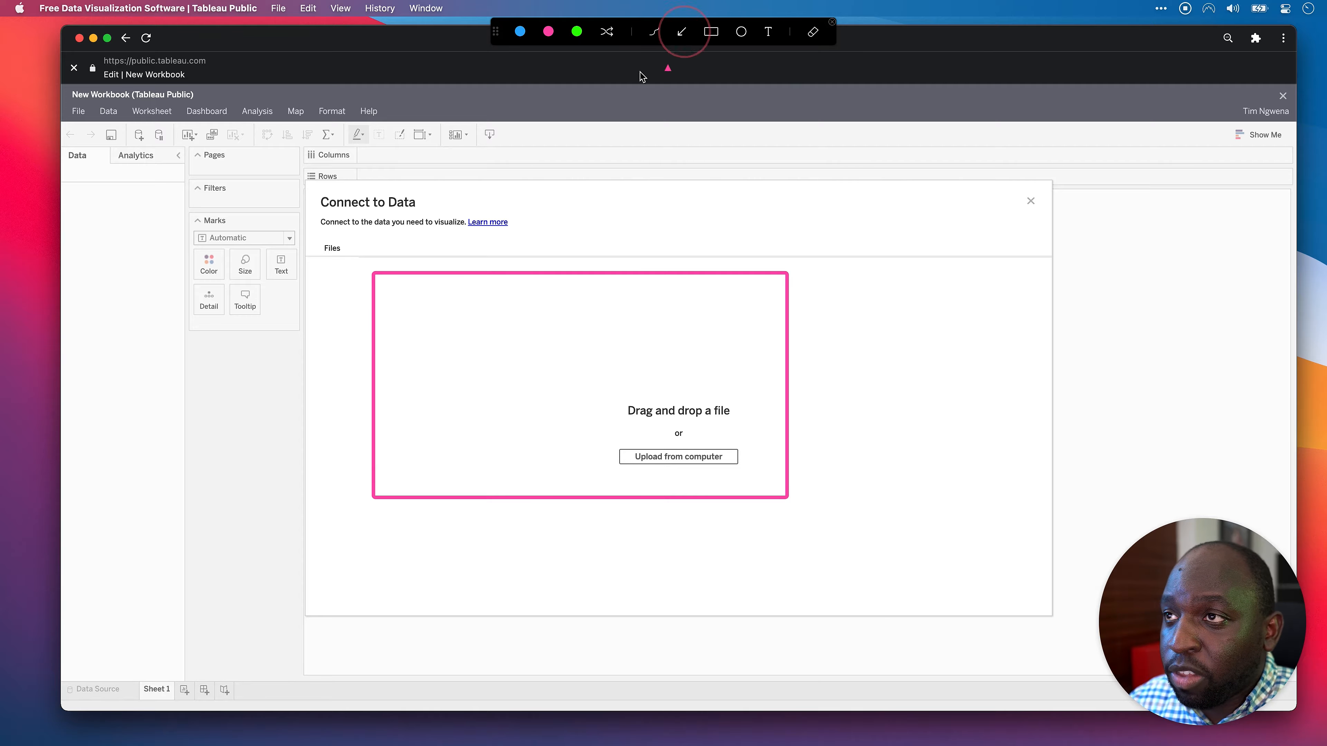
drag(397, 300, 614, 428)
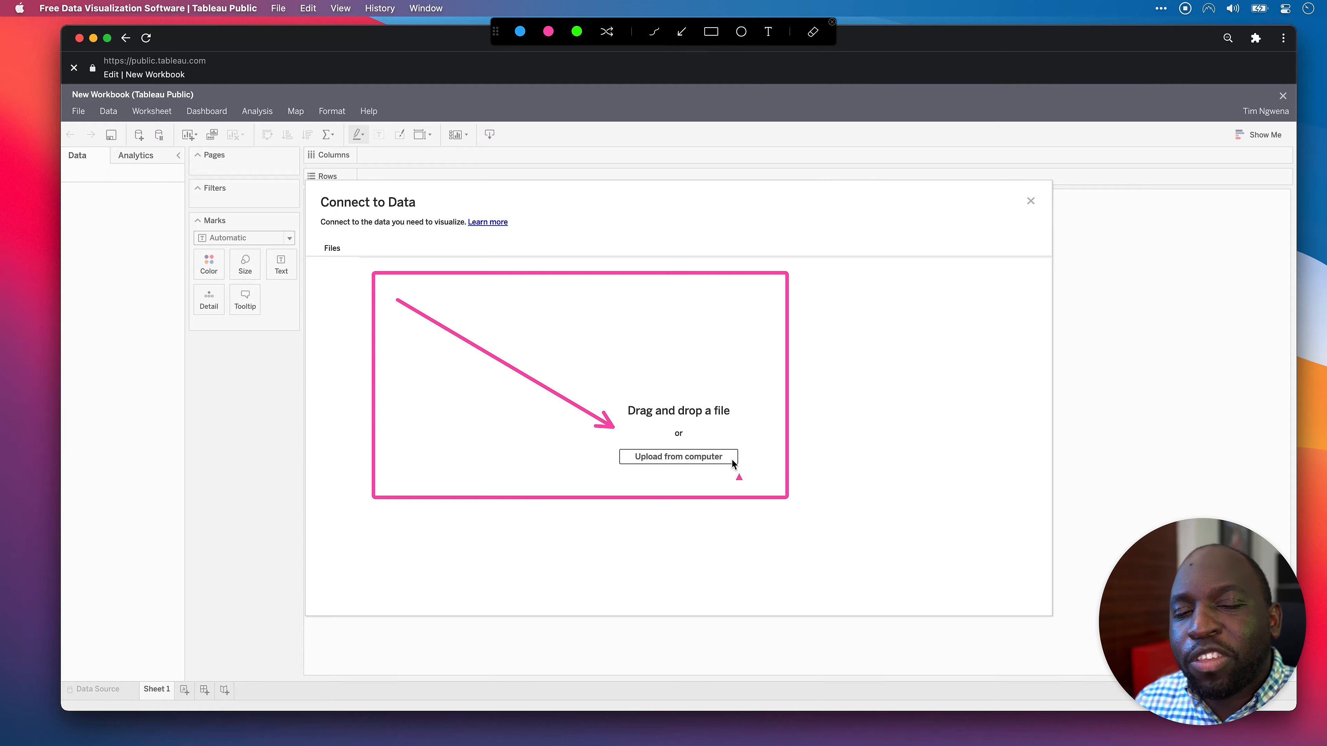
key(Escape)
Upload the Excel file Sample - Superstore.xls from the computer as the workbook's data source.
click(675, 458)
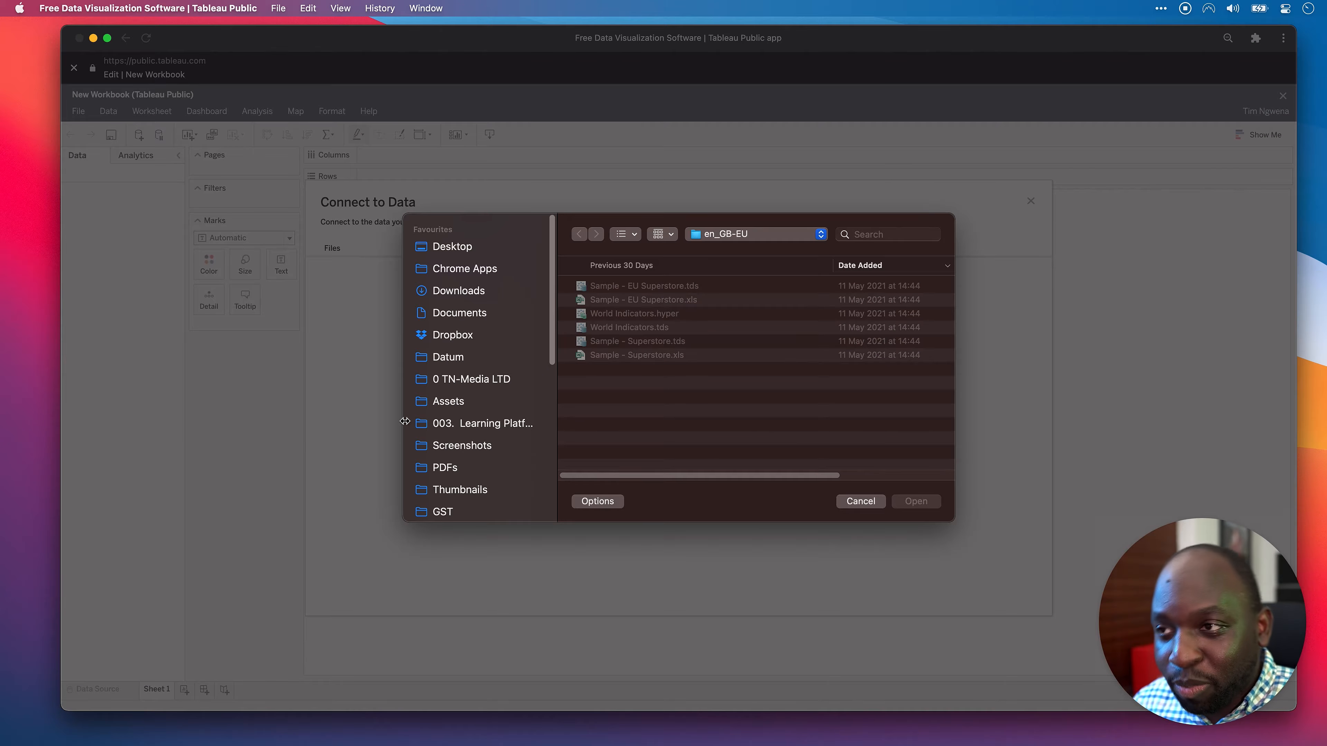
click(656, 357)
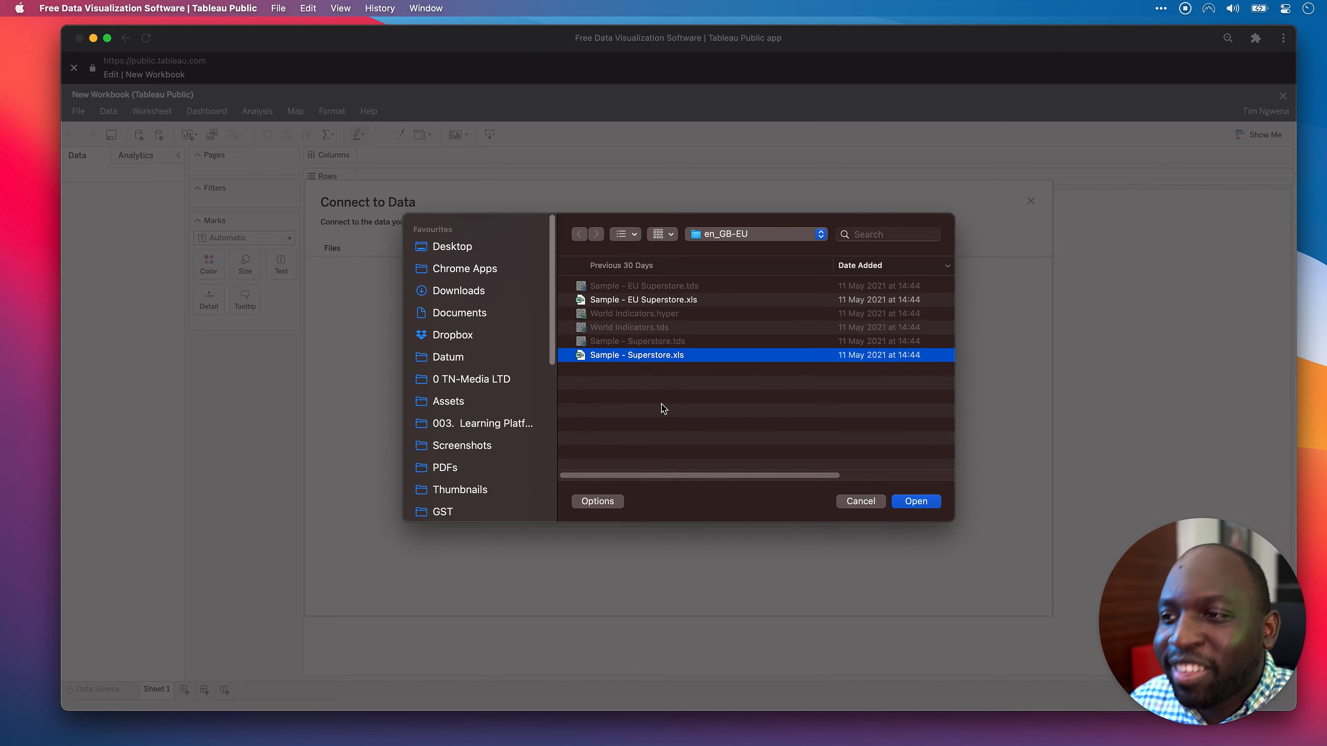
click(923, 502)
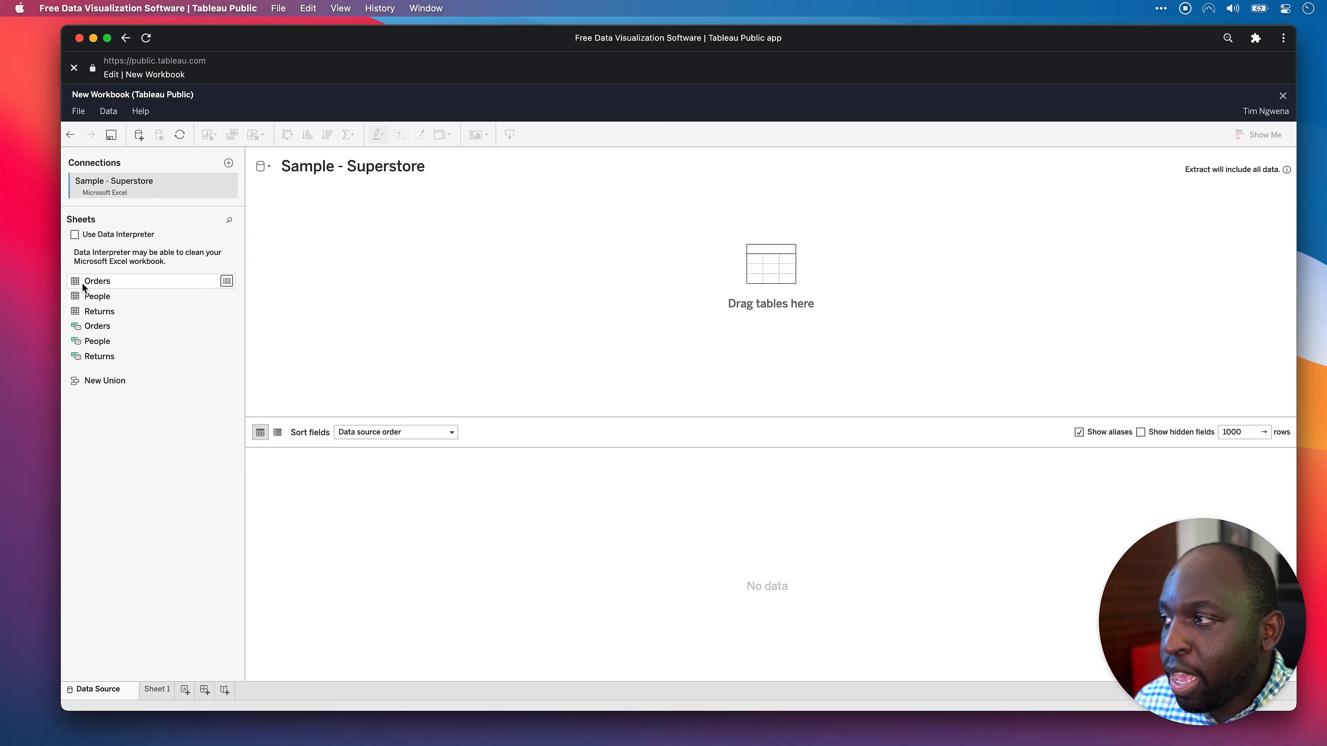
Add the Orders sheet to the data model and create an extract of its data.
drag(97, 281, 357, 221)
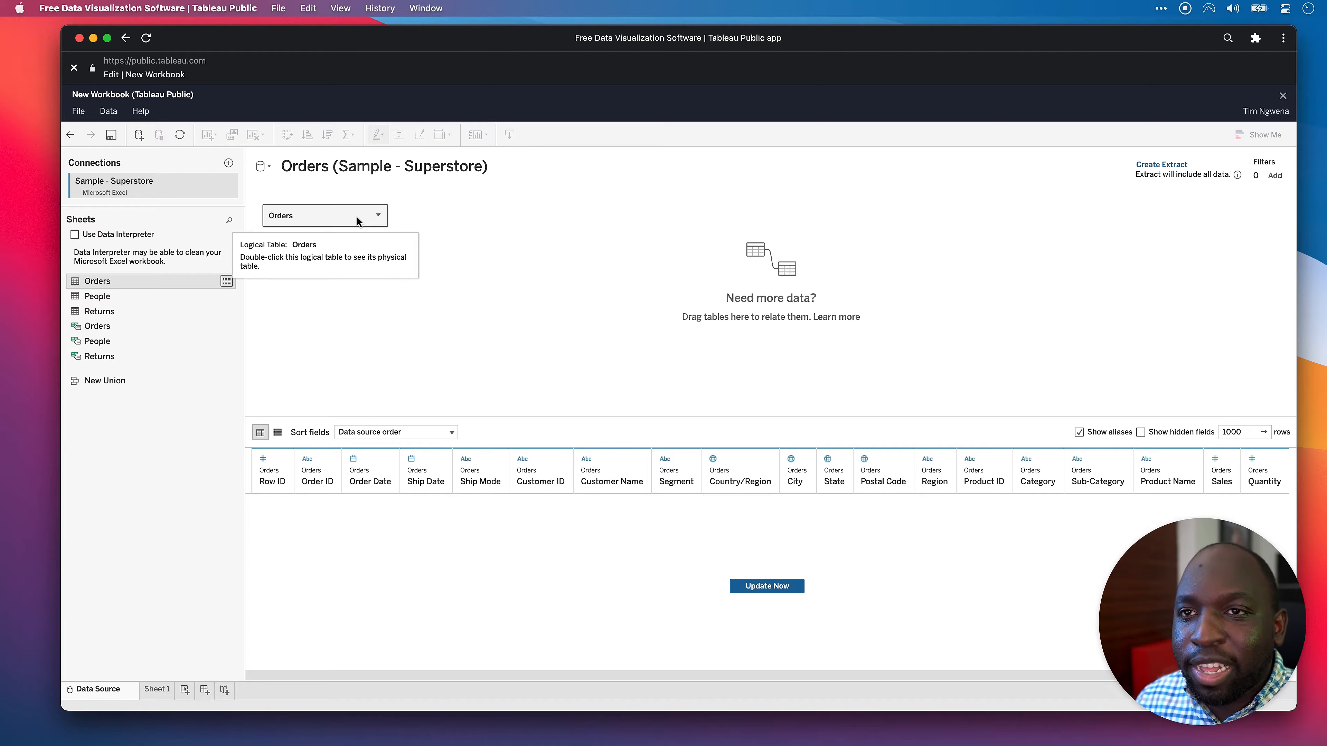
click(1162, 164)
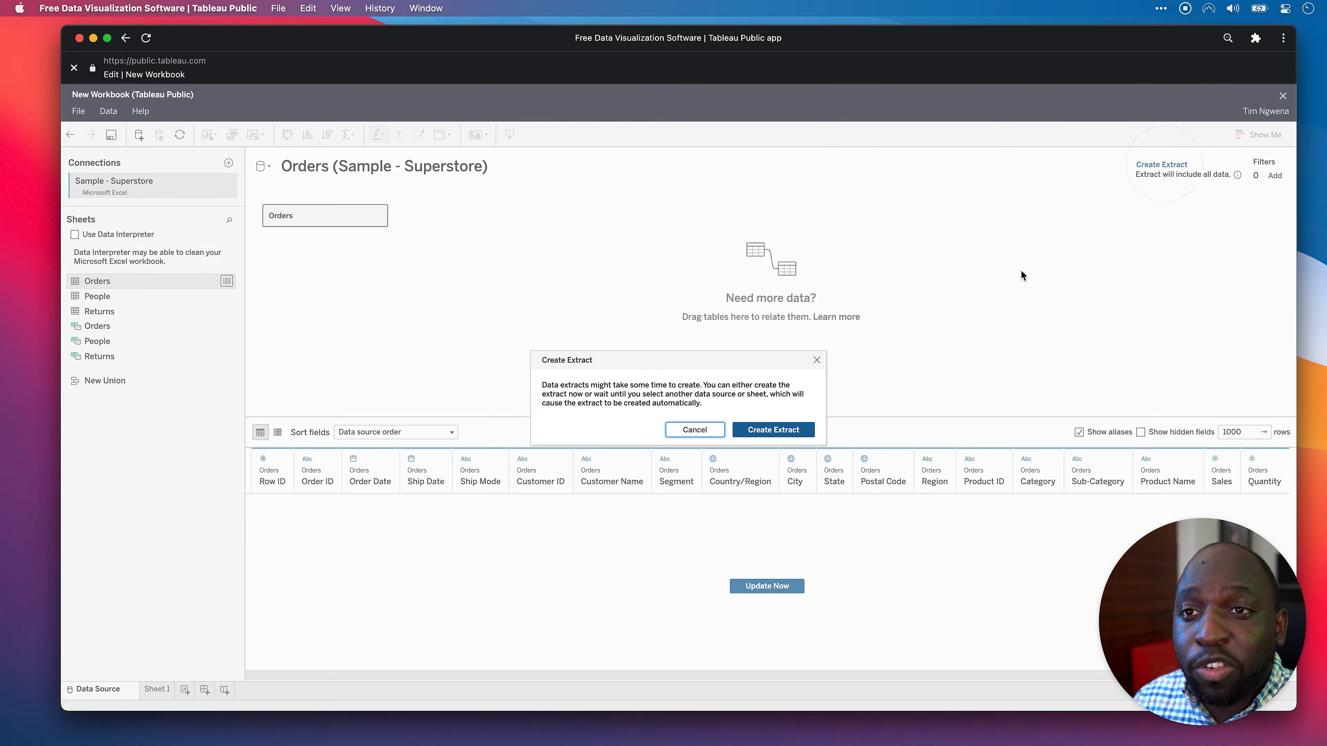
click(766, 432)
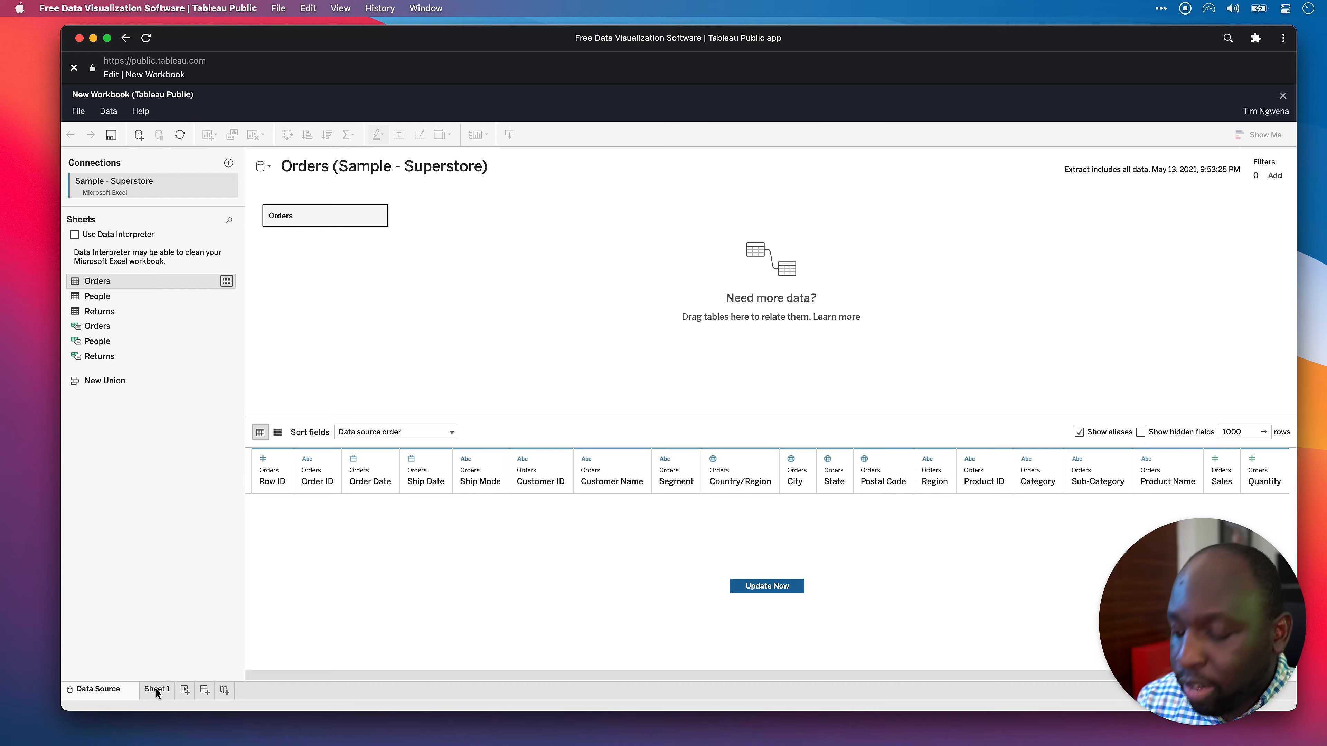
Point out the extract's date and time with a long pink arrow, and clear the annotation.
key(ctrl+a)
mouse_move(565, 347)
mouse_down()
mouse_move(1077, 188)
mouse_move(1173, 180)
mouse_up()
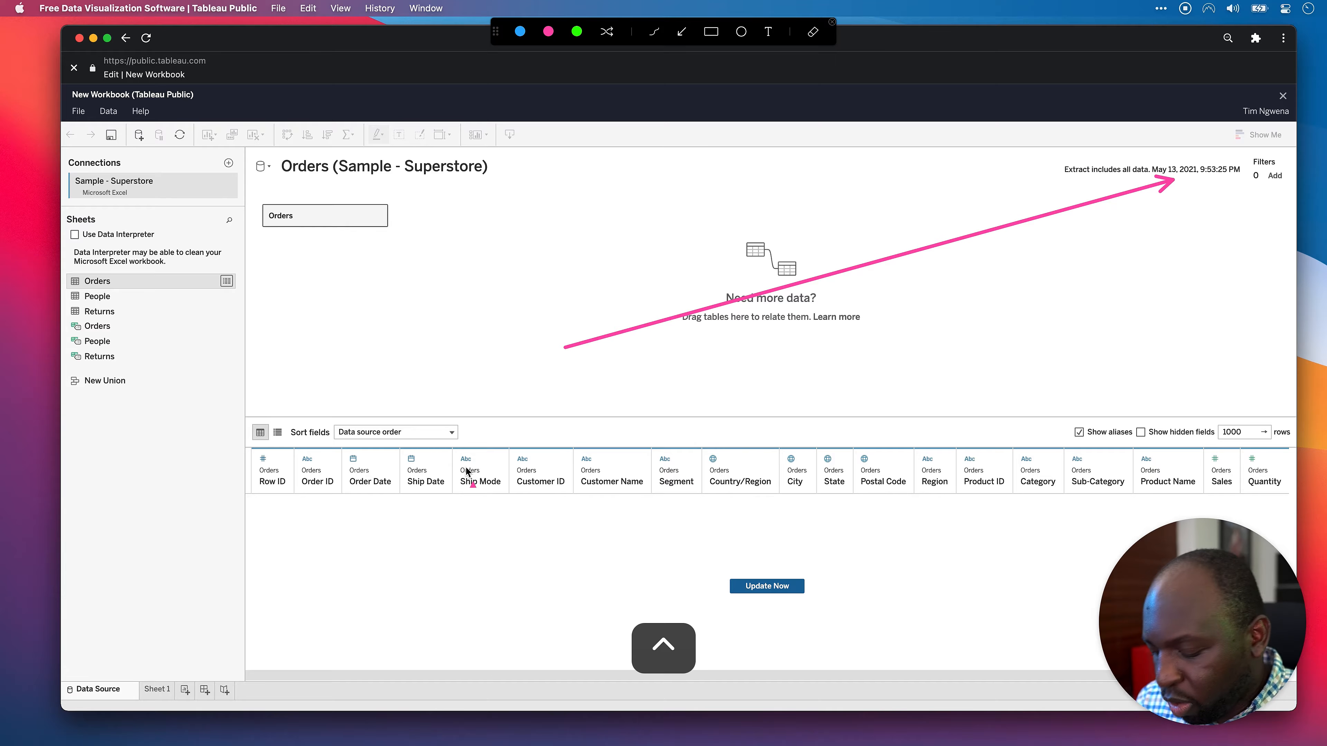
key(ctrl+a)
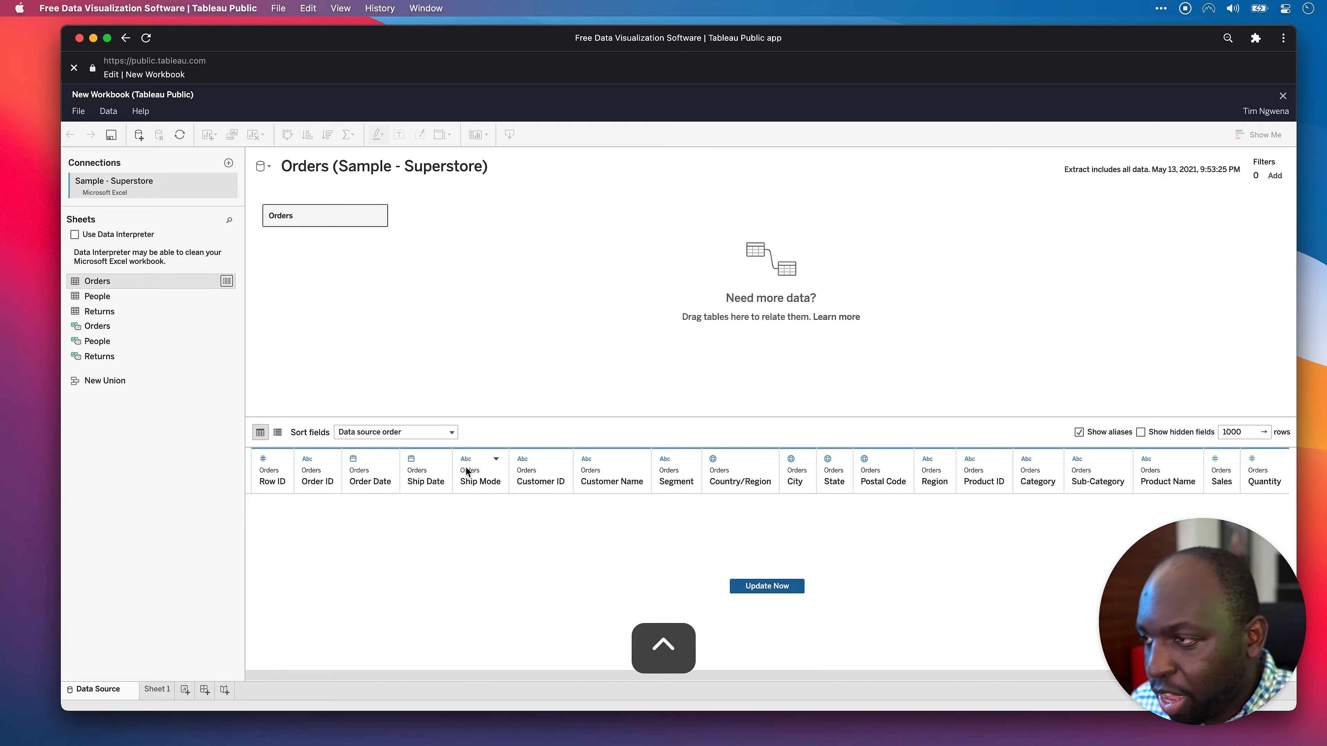
Open the Sheet 1 worksheet and reduce the browser page zoom to 75%.
click(152, 693)
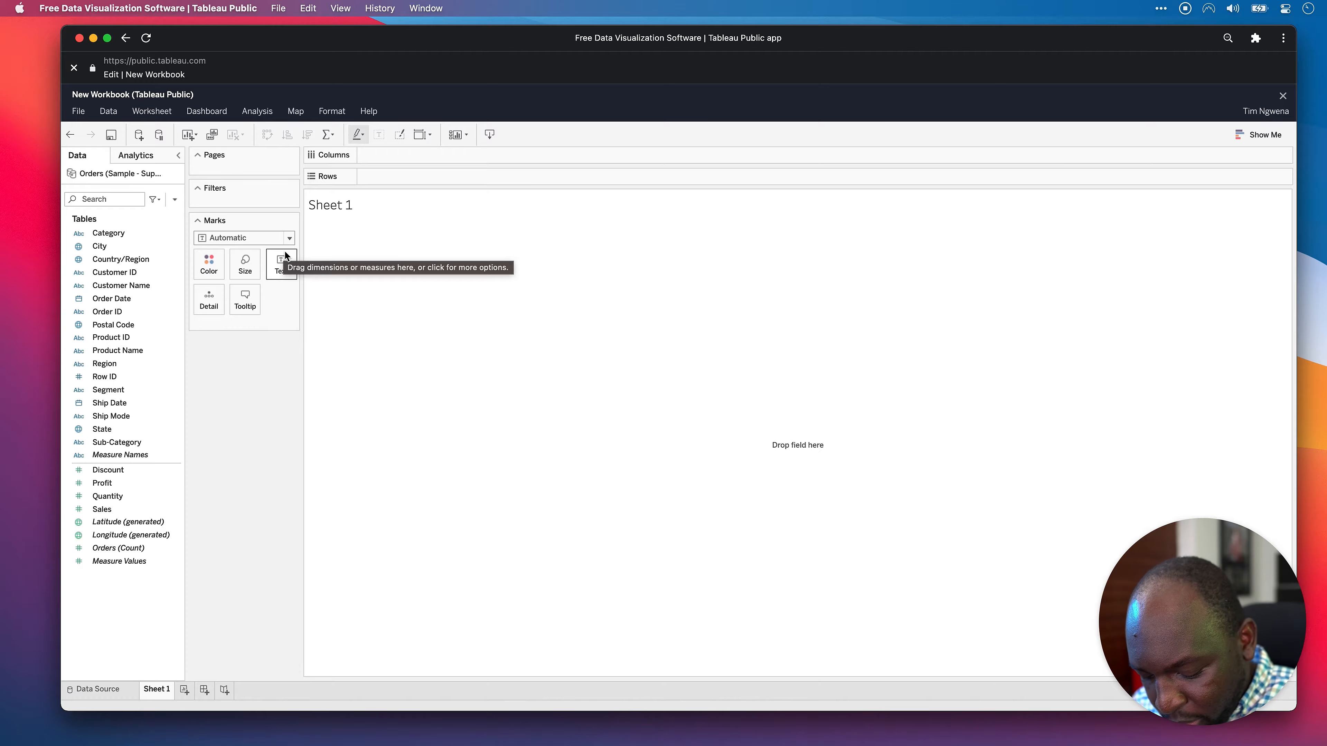
key(super+equal)
key(super+equal)
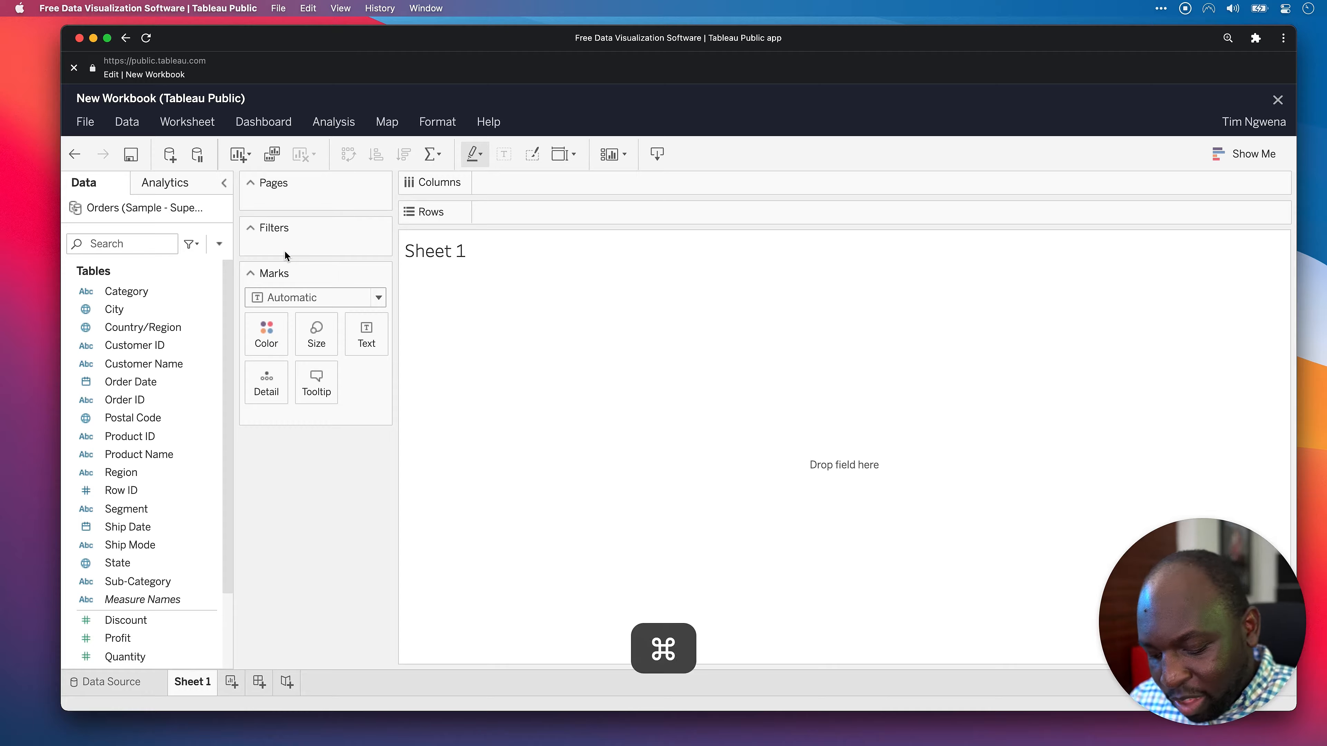
key(super+minus)
key(super+minus)
key(super+minus)
key(super+minus)
key(super+minus)
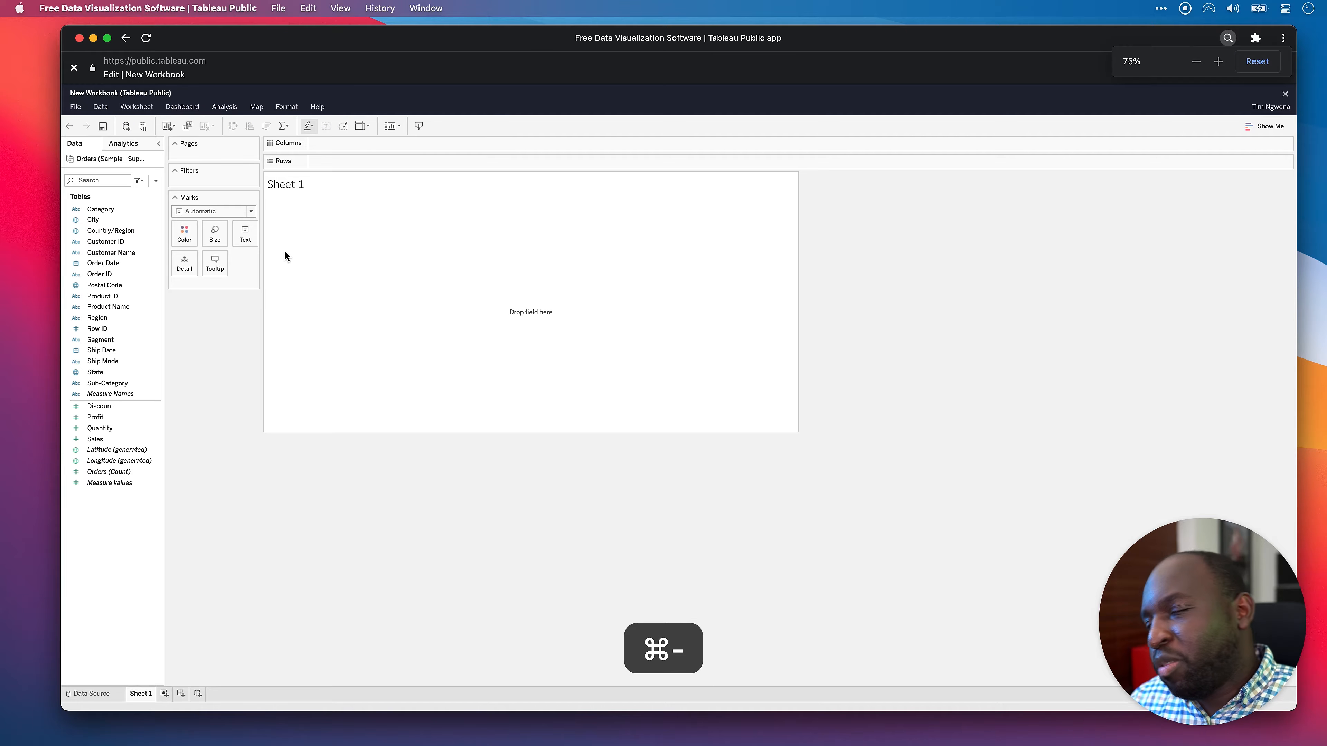
Shrink the browser page zoom to check the worksheet layout, and enlarge it to one level above 80%.
key(super+minus)
key(super+minus)
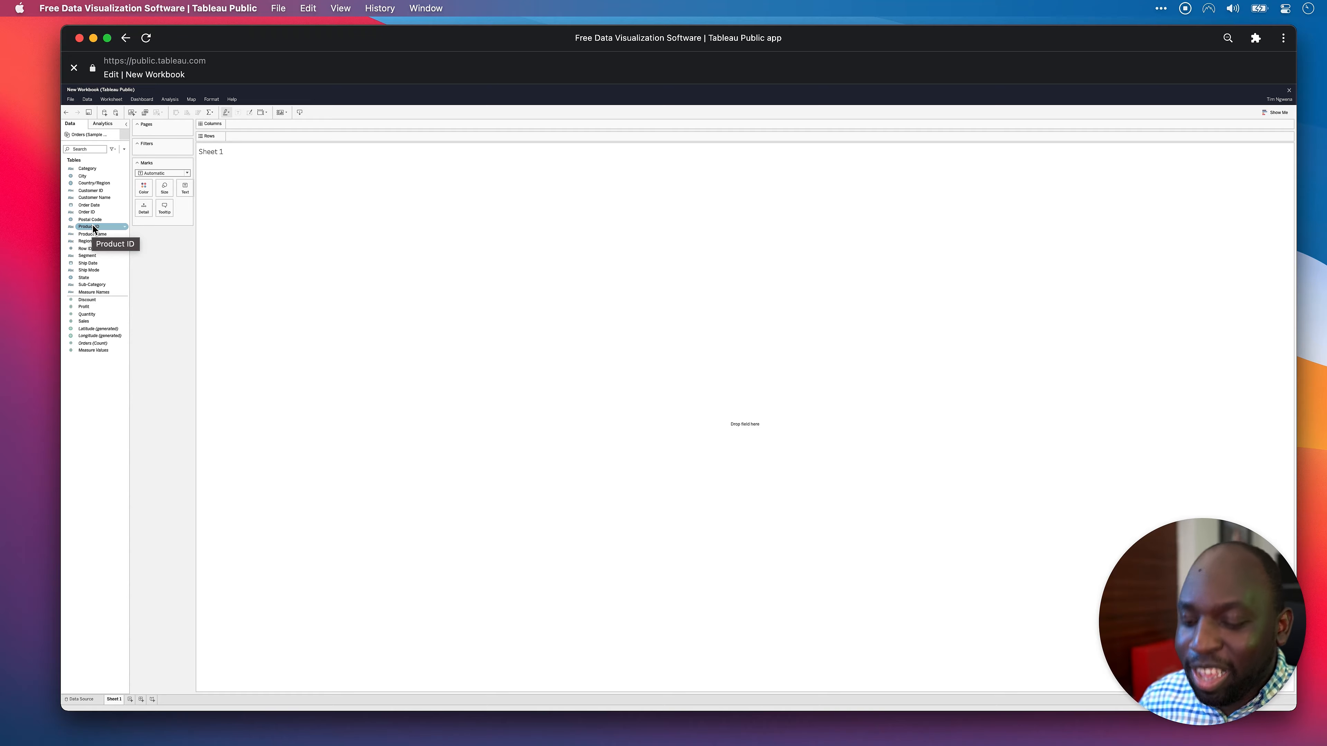
key(super+equal)
key(super+equal)
key(super+equal)
key(super+equal)
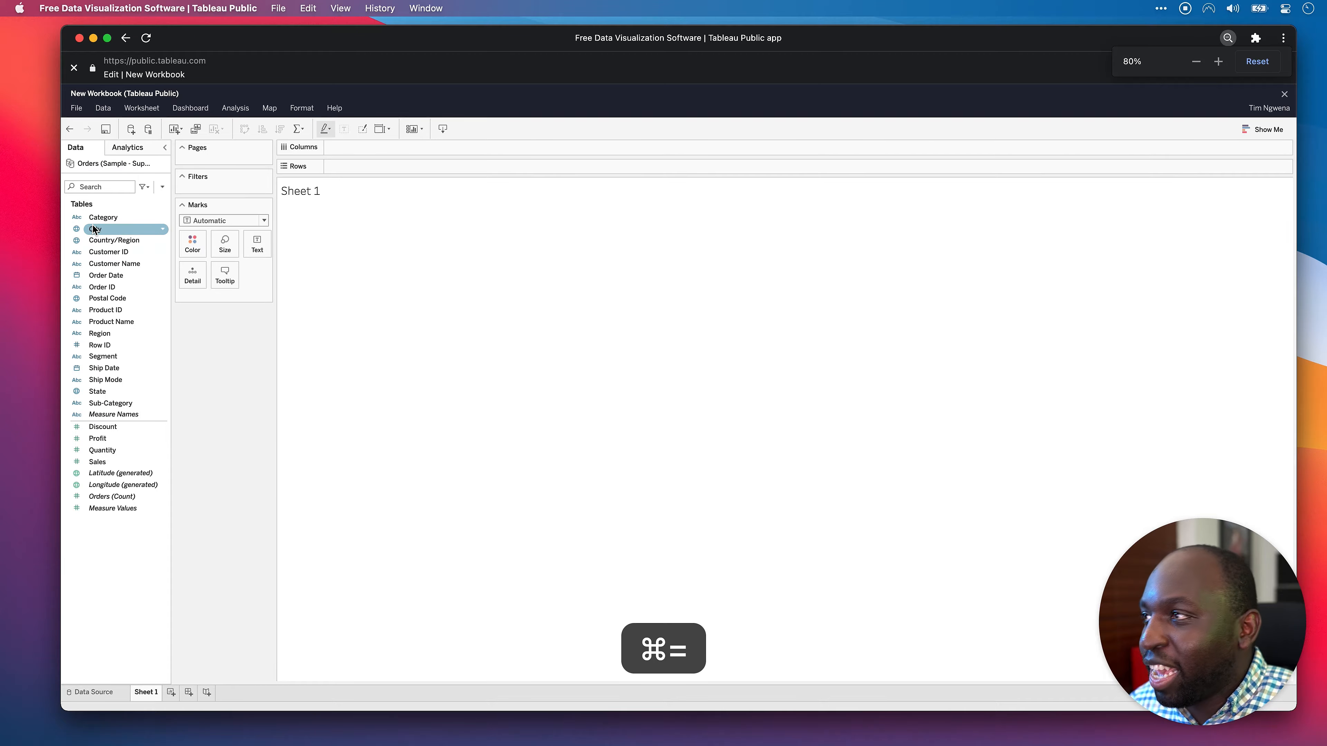
key(super+equal)
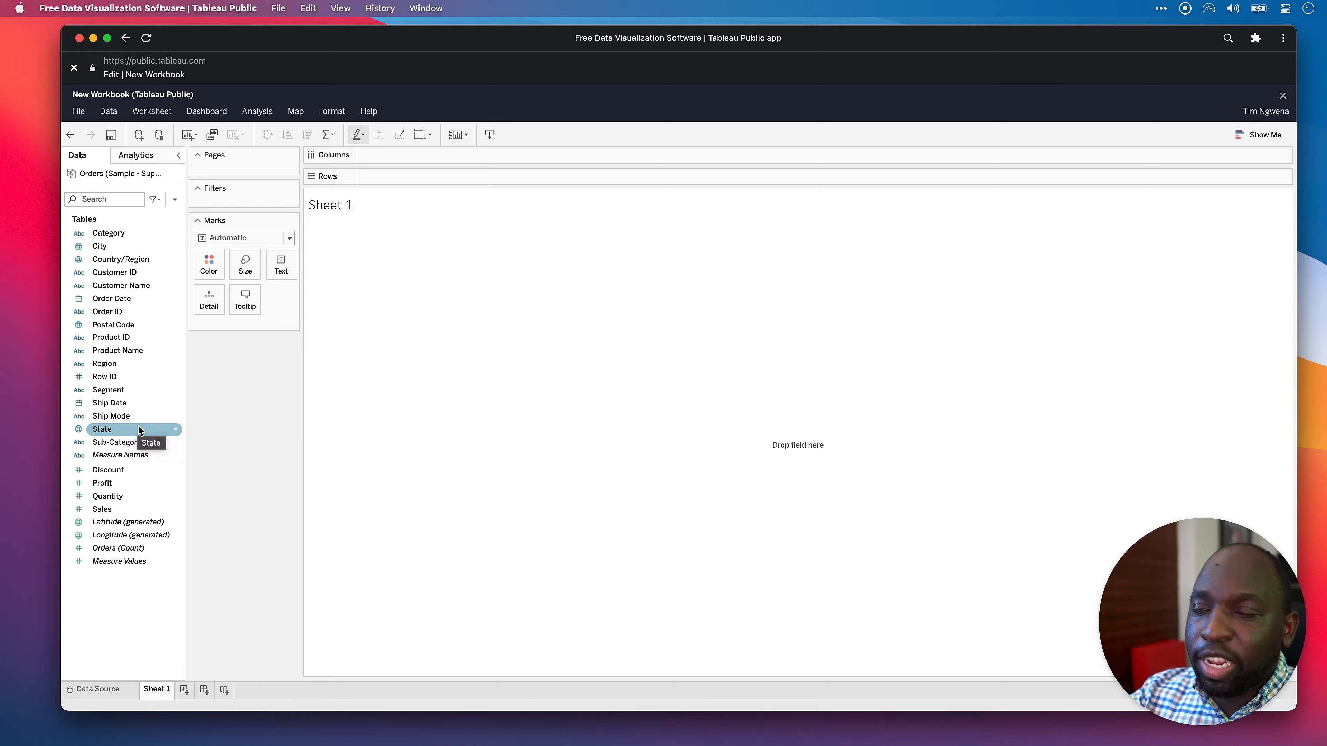
Build a bar chart of Sales by Sub-Category on Sheet 1, with the bars sorted in descending order of Sales.
drag(104, 509, 410, 189)
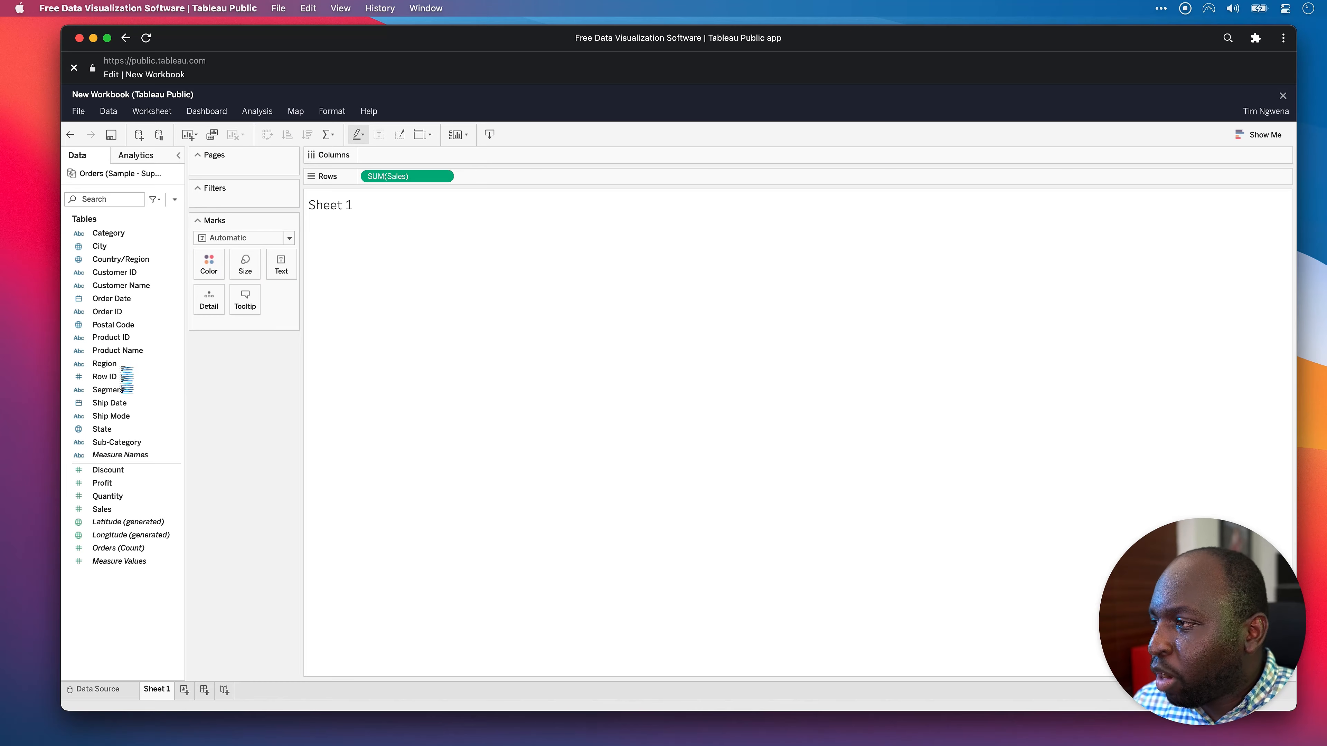
mouse_move(118, 443)
mouse_down()
mouse_move(157, 444)
mouse_move(433, 156)
mouse_up()
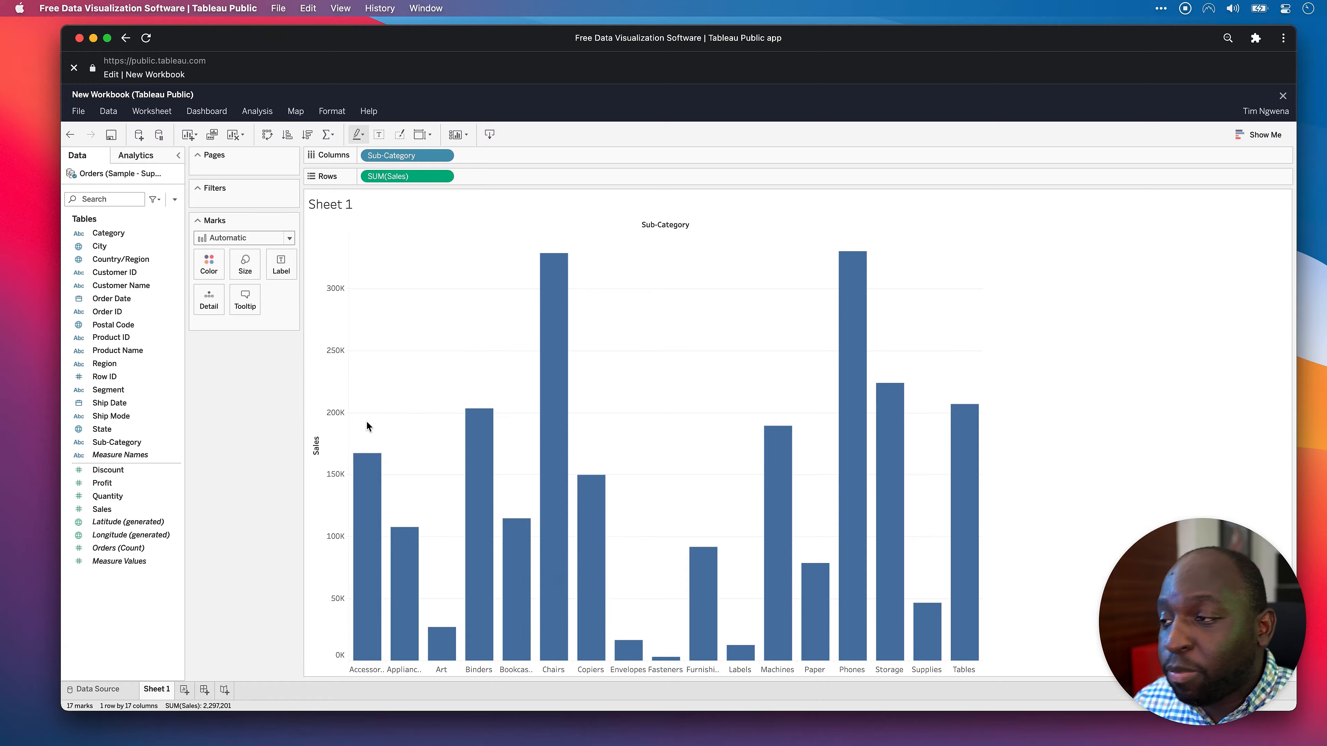
click(315, 429)
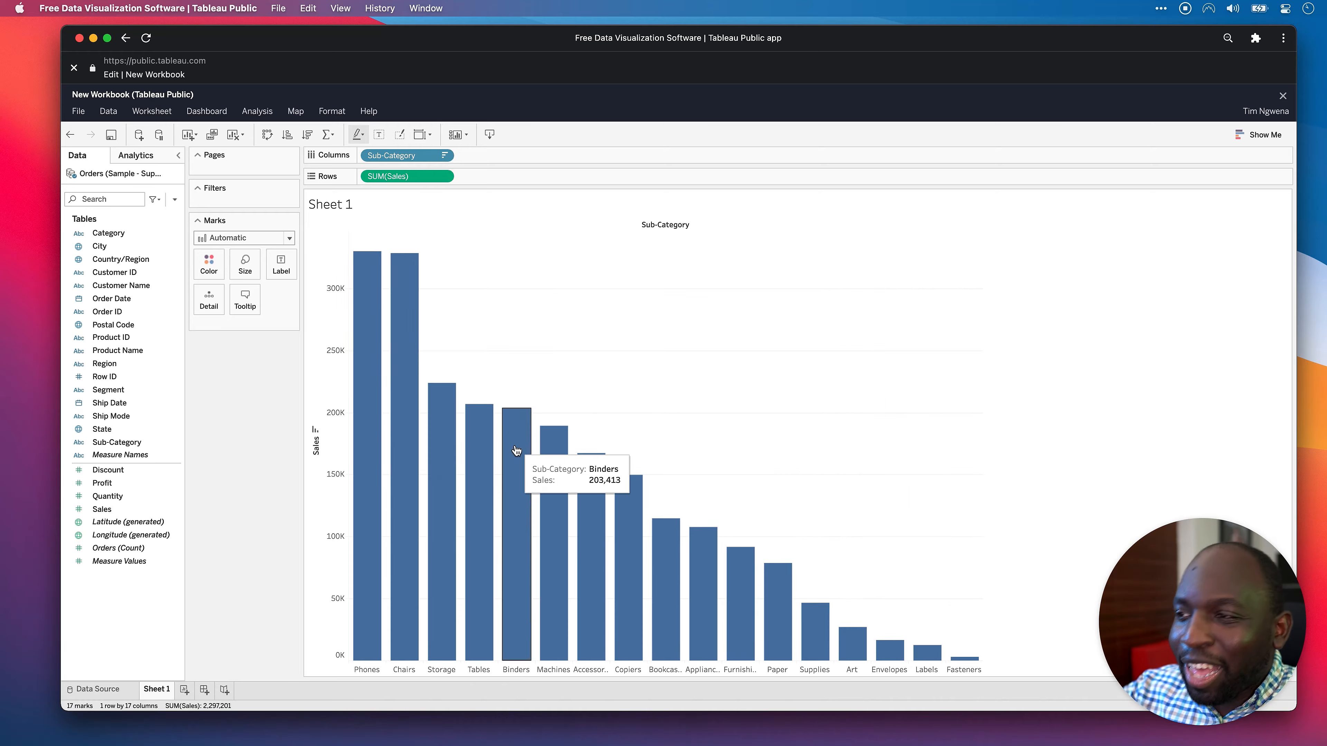
Add a new worksheet and plot the State field on it as a map.
click(184, 691)
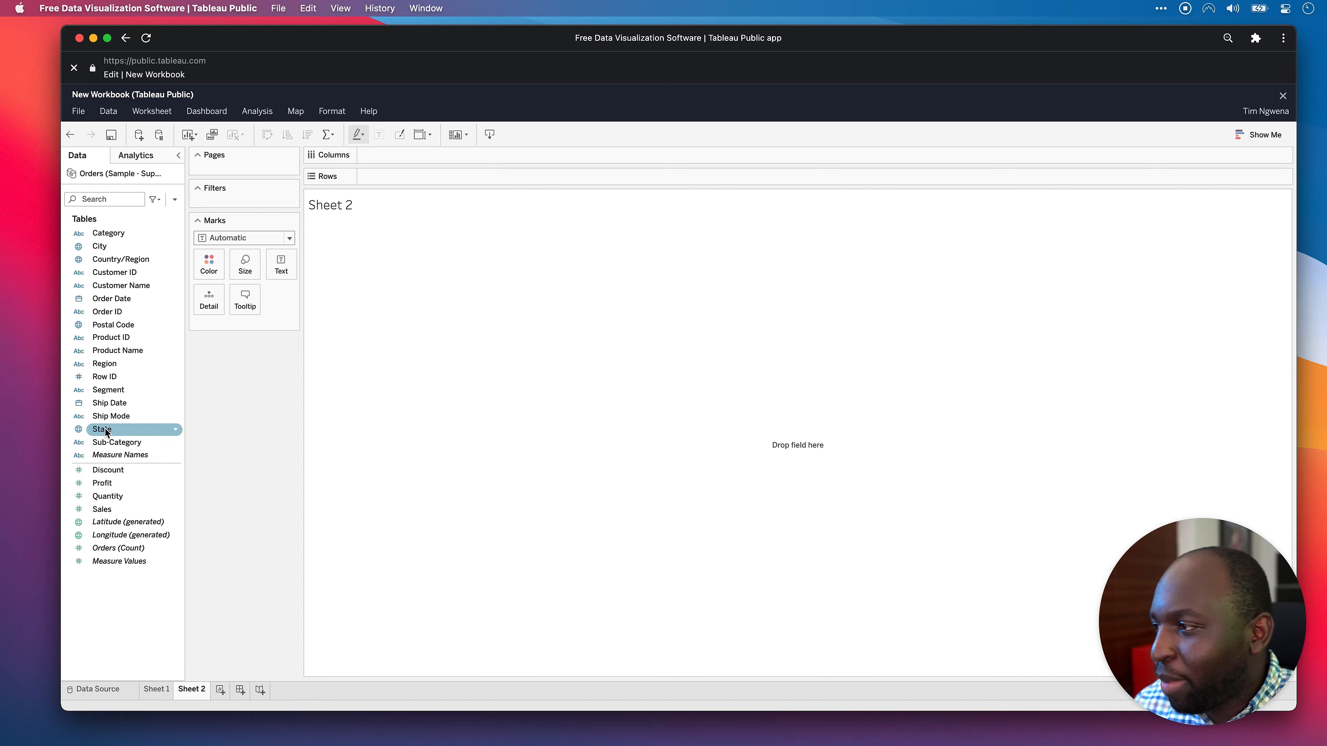
drag(103, 429, 493, 513)
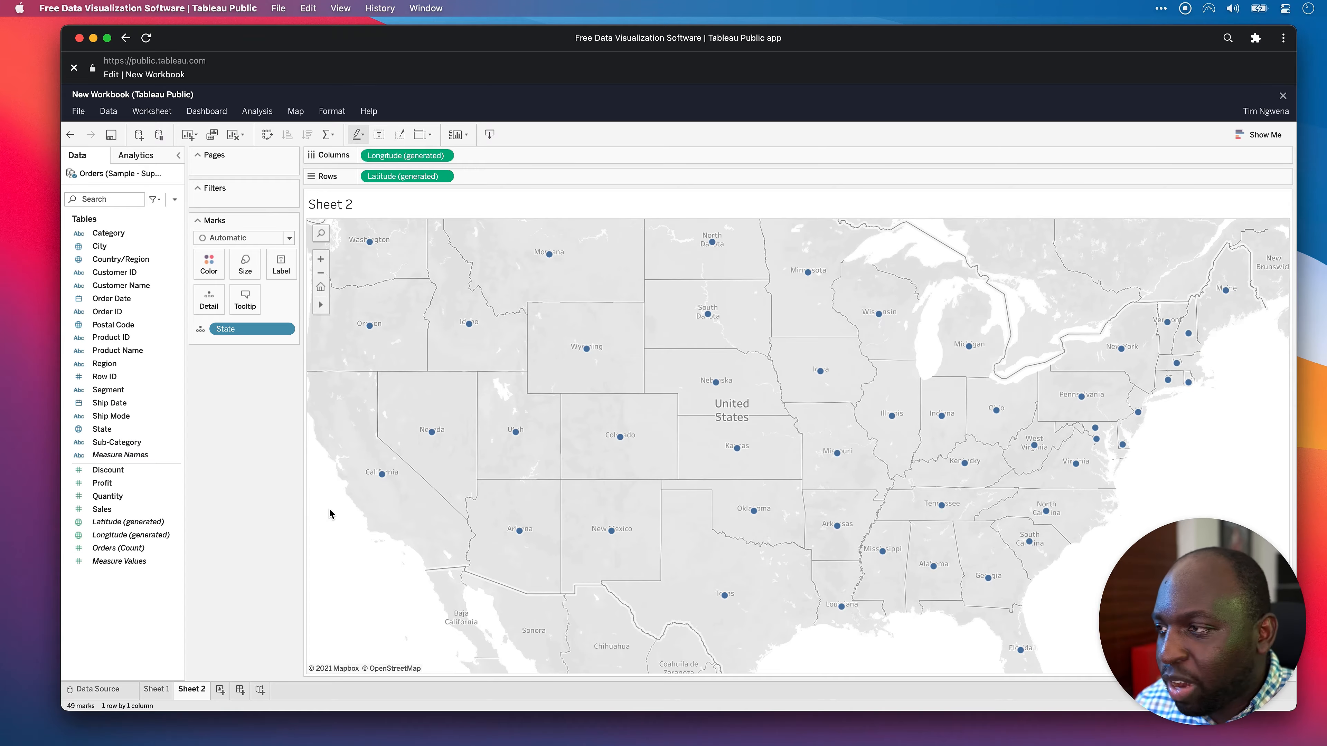
click(110, 432)
click(115, 442)
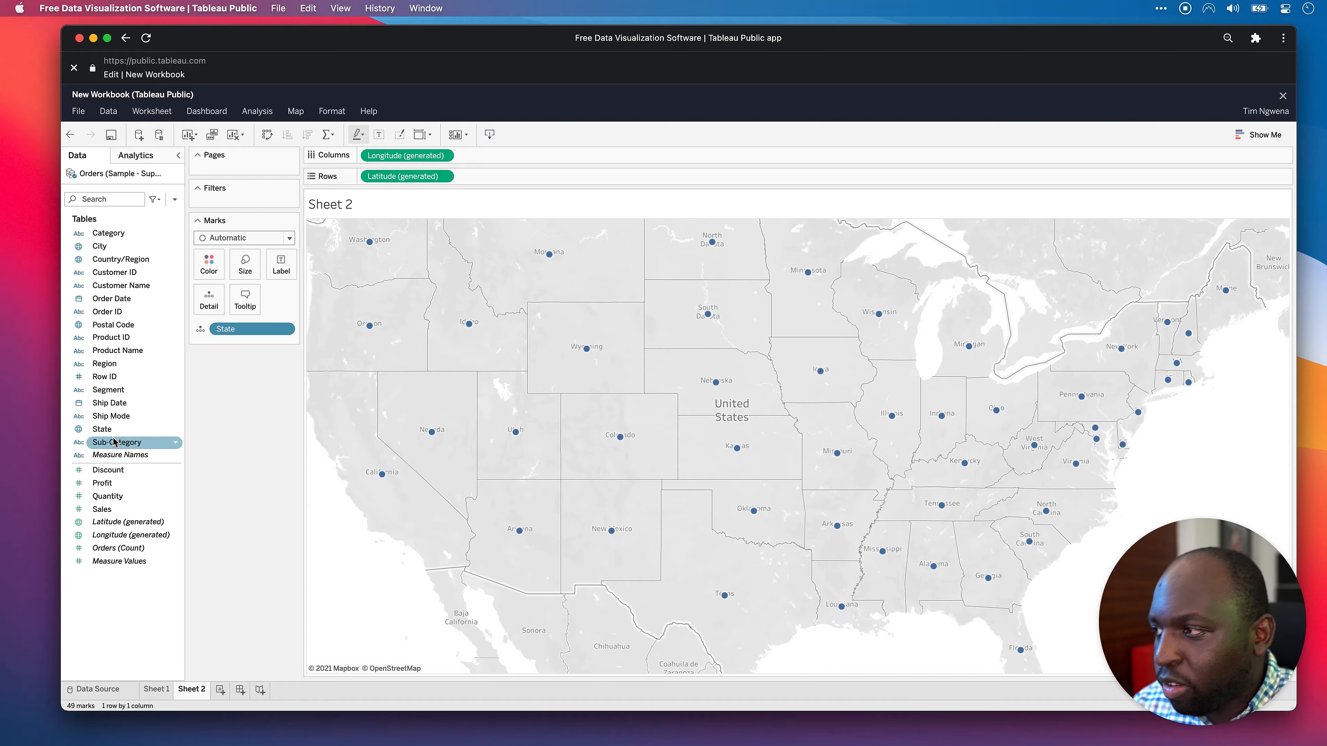
click(94, 431)
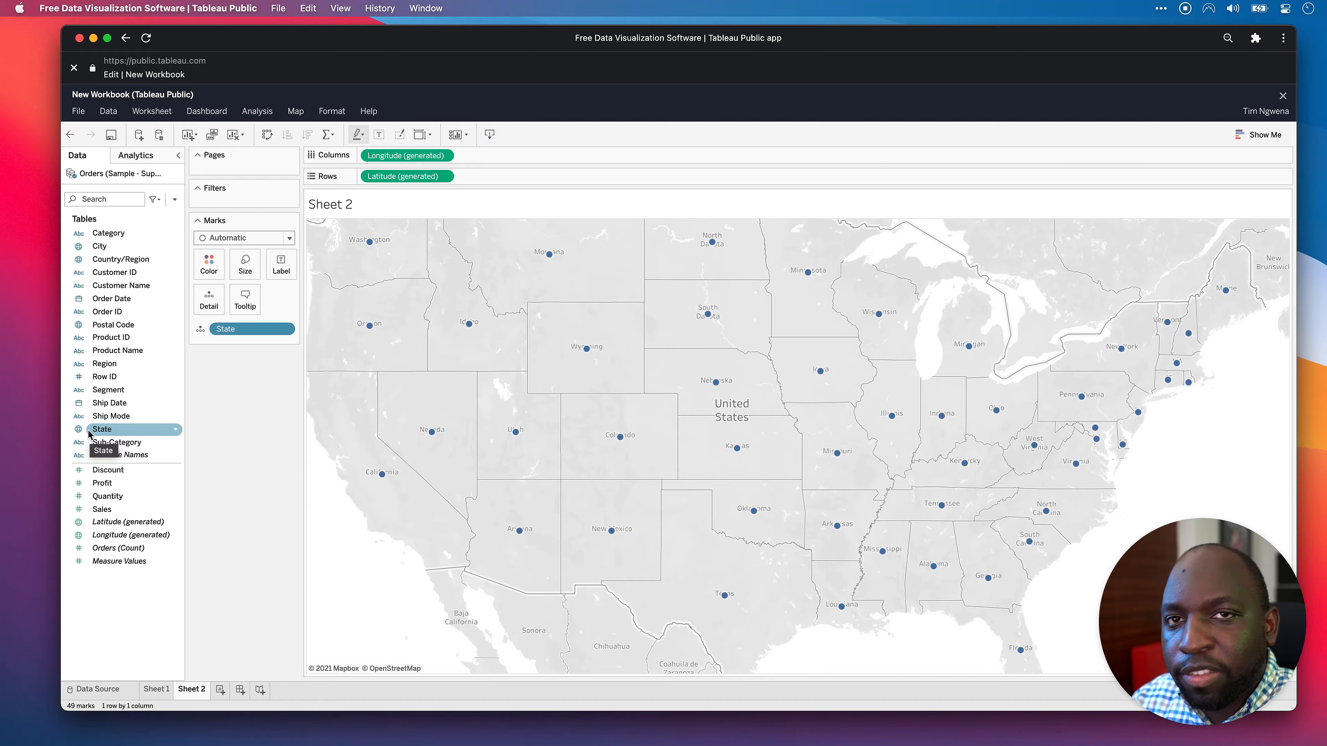
Change the State marks to the Map type and color the states by Sales.
click(285, 241)
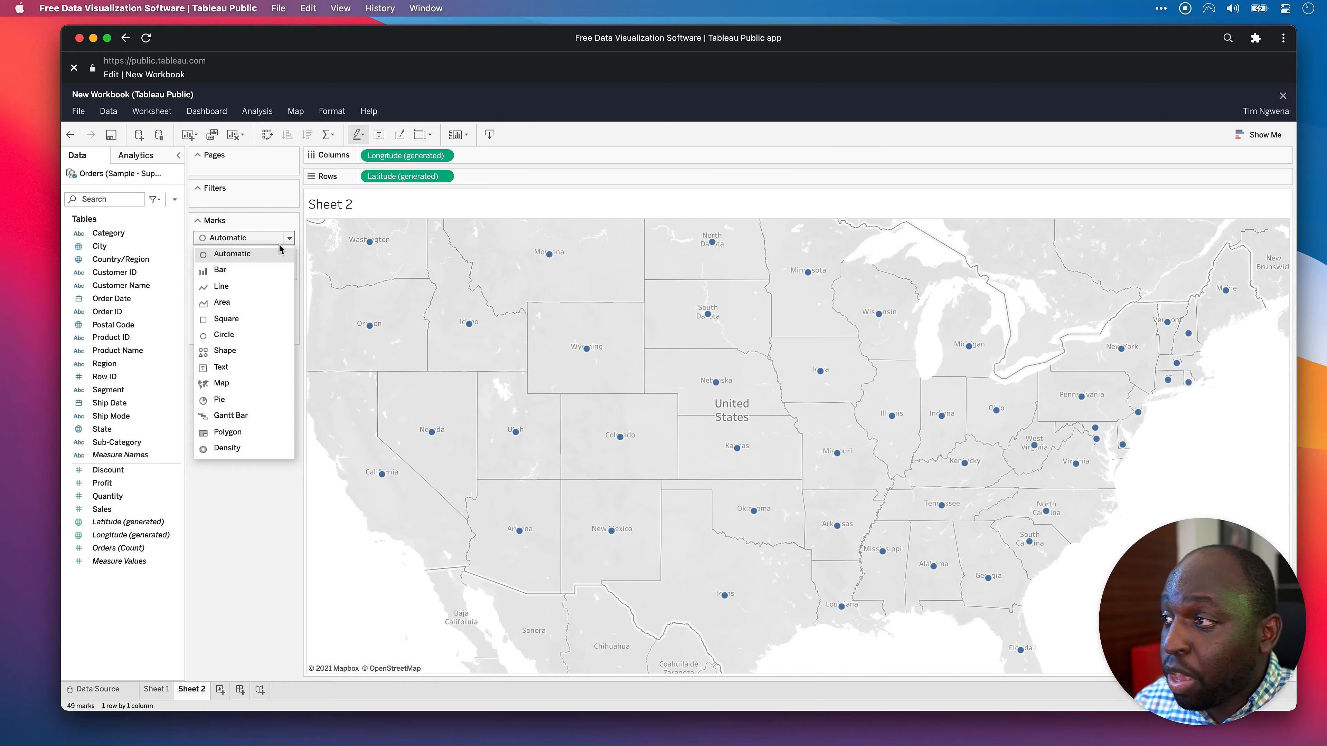
click(244, 386)
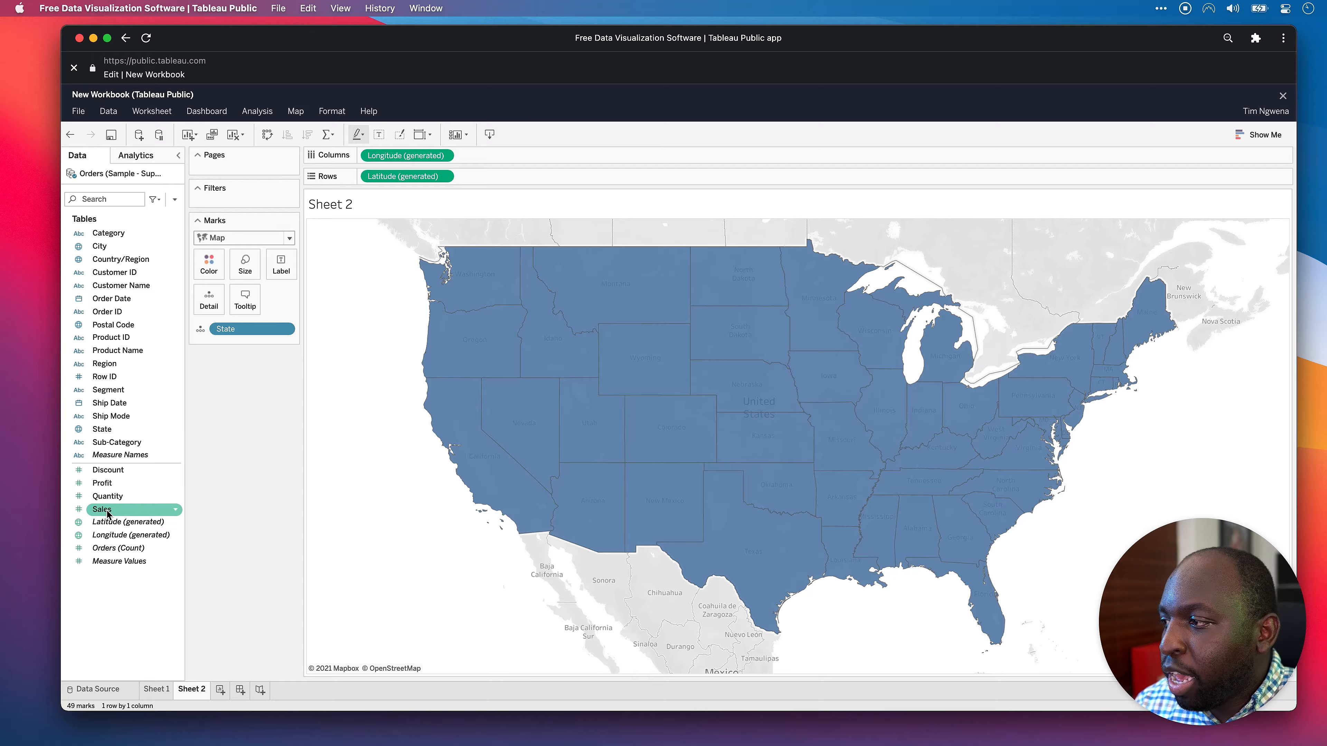
drag(107, 515, 209, 265)
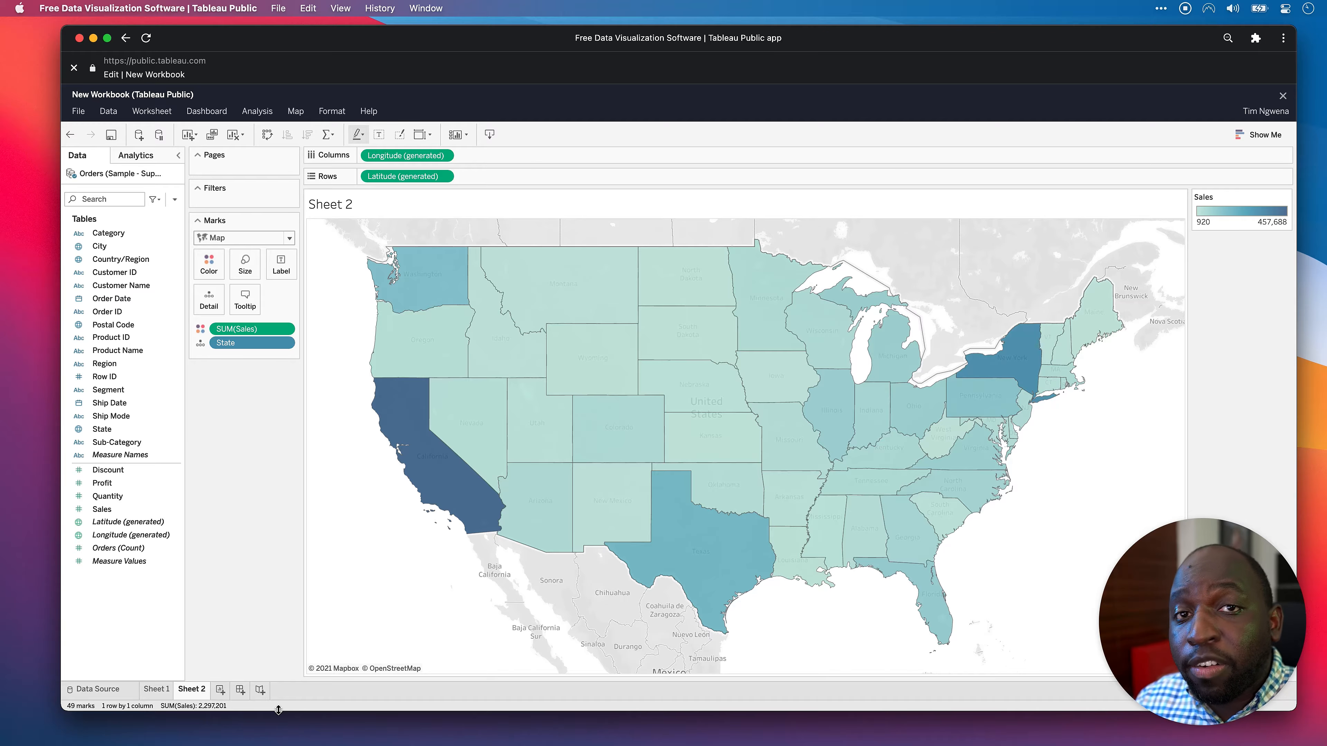
key(ctrl)
mouse_move(551, 448)
mouse_down()
mouse_move(1087, 285)
mouse_move(1201, 231)
mouse_up()
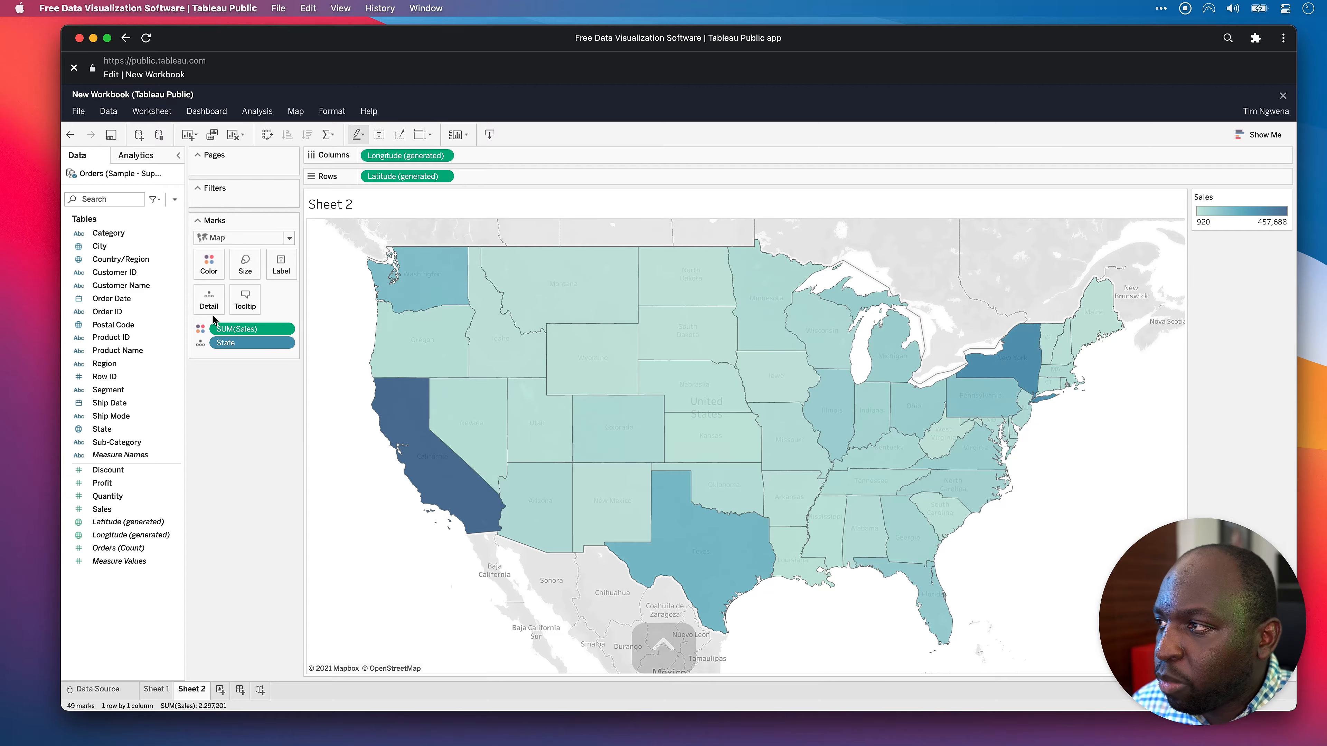
Give the states on the map a white border and label each state with its Sales sum.
click(210, 271)
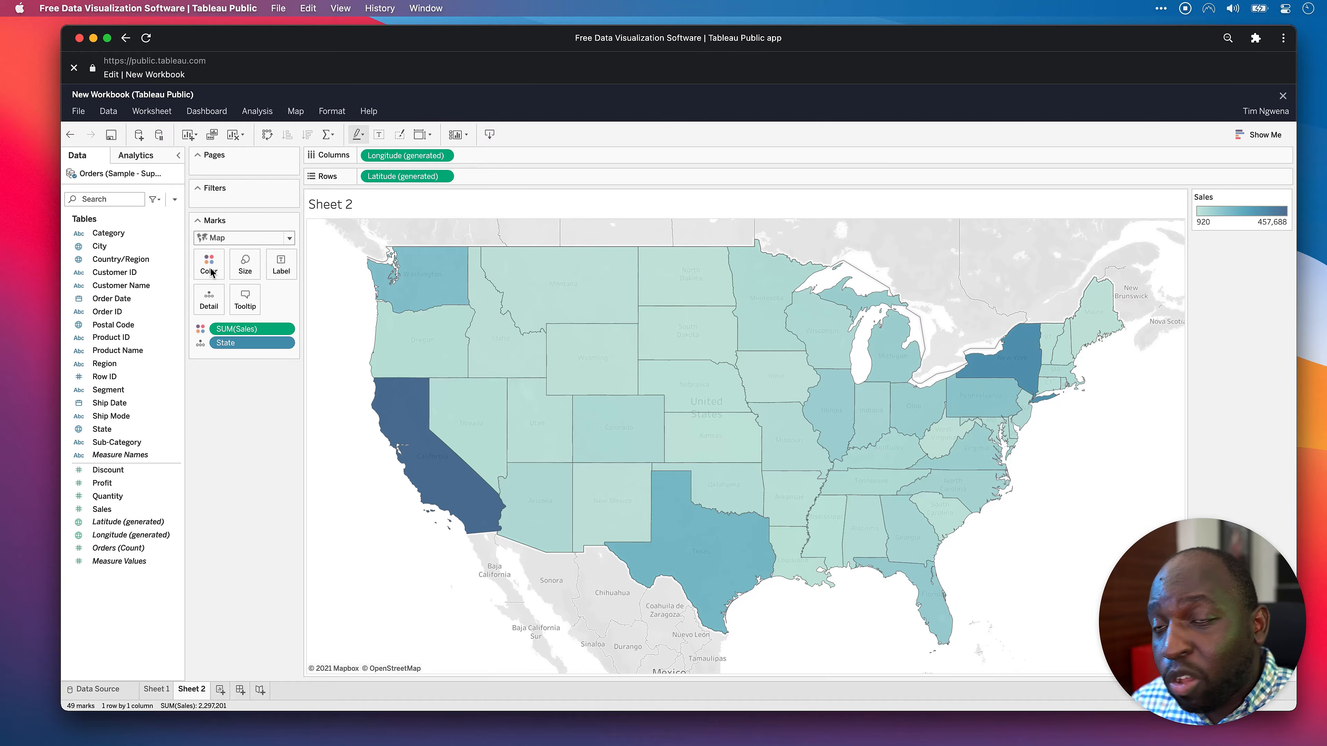
click(211, 271)
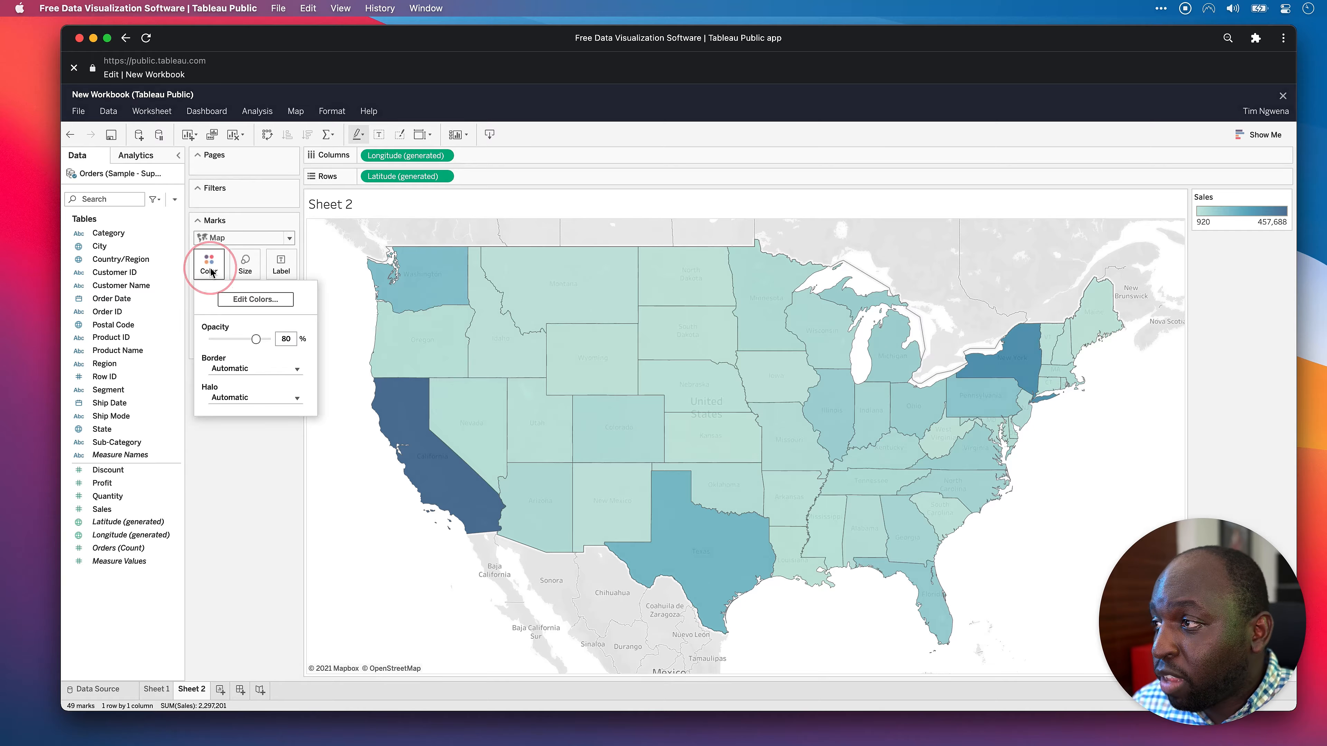
click(257, 370)
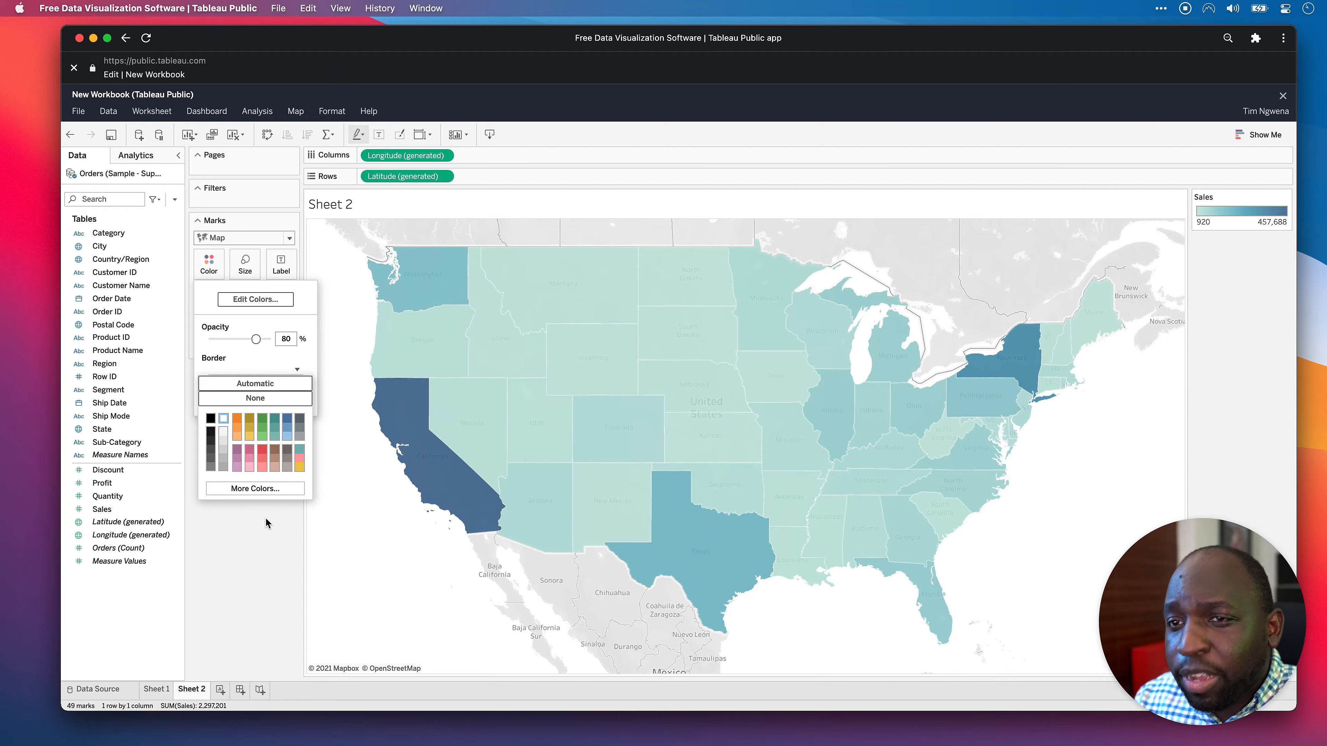
click(253, 576)
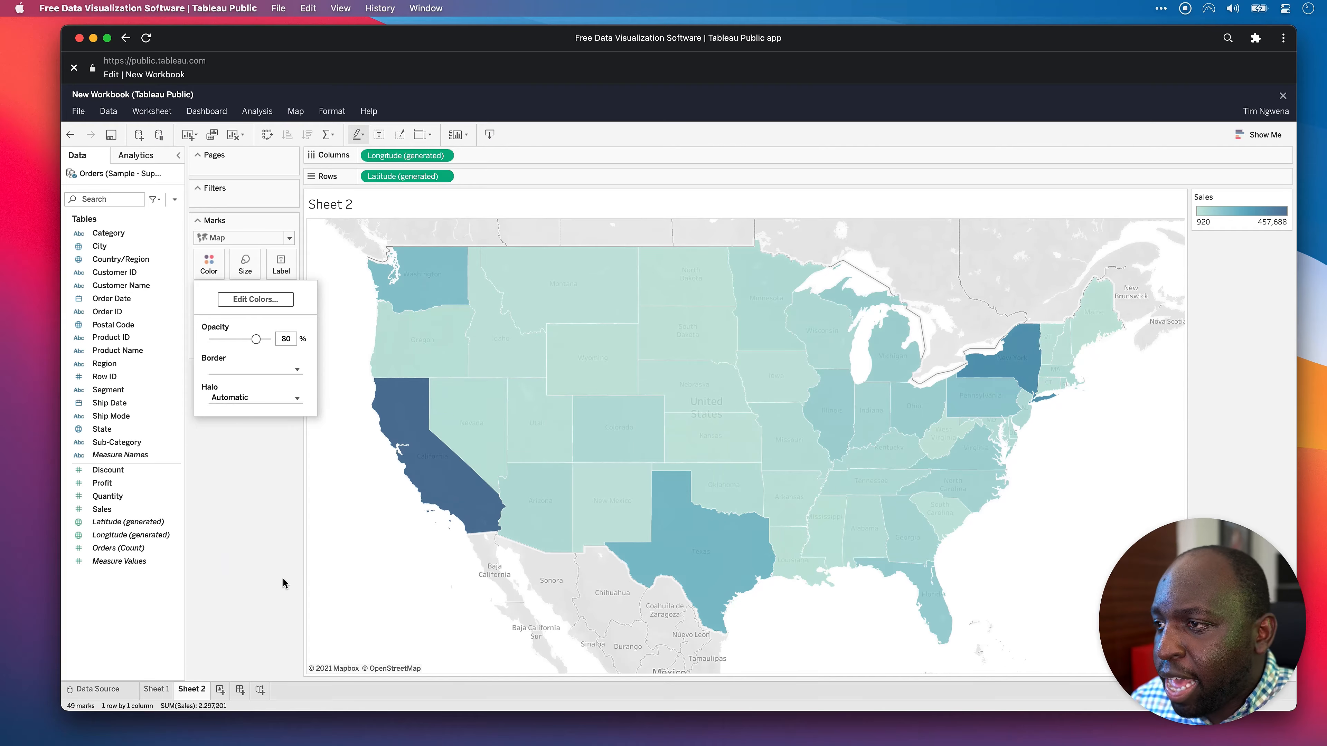
click(235, 507)
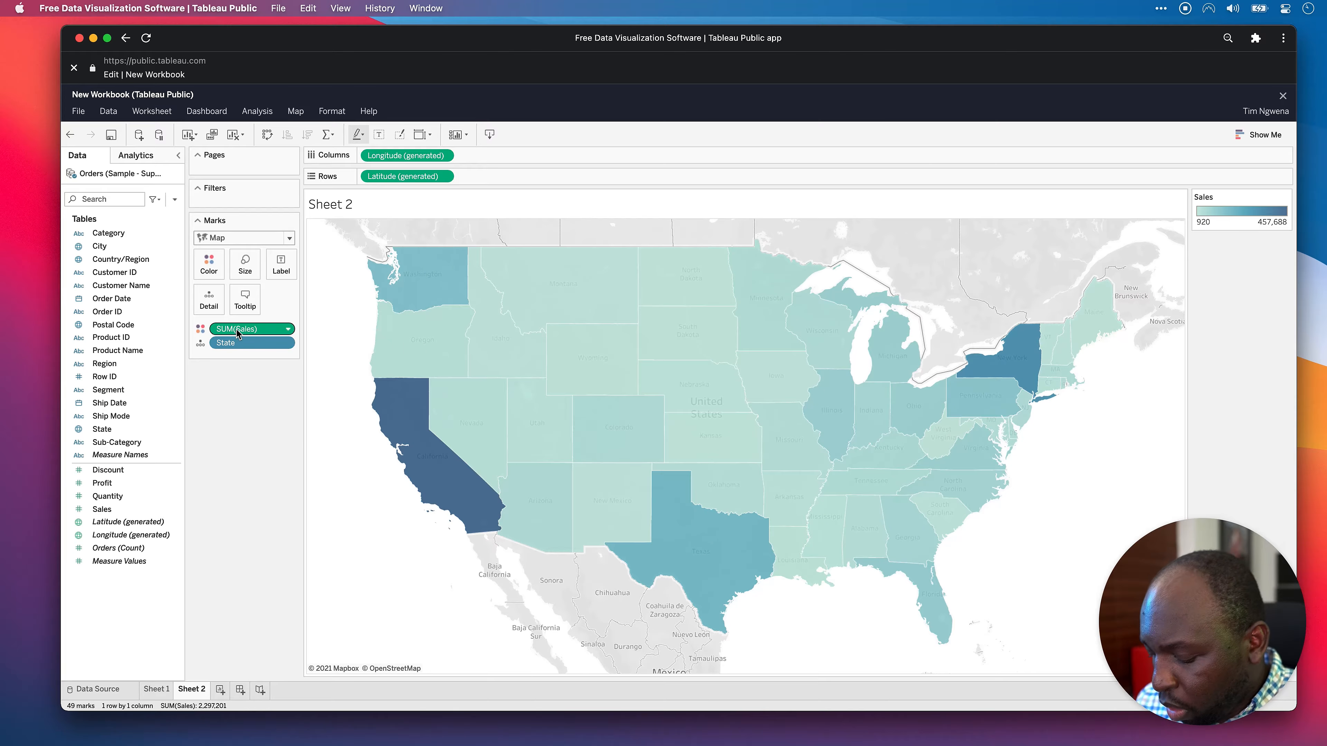
drag(237, 332, 281, 278)
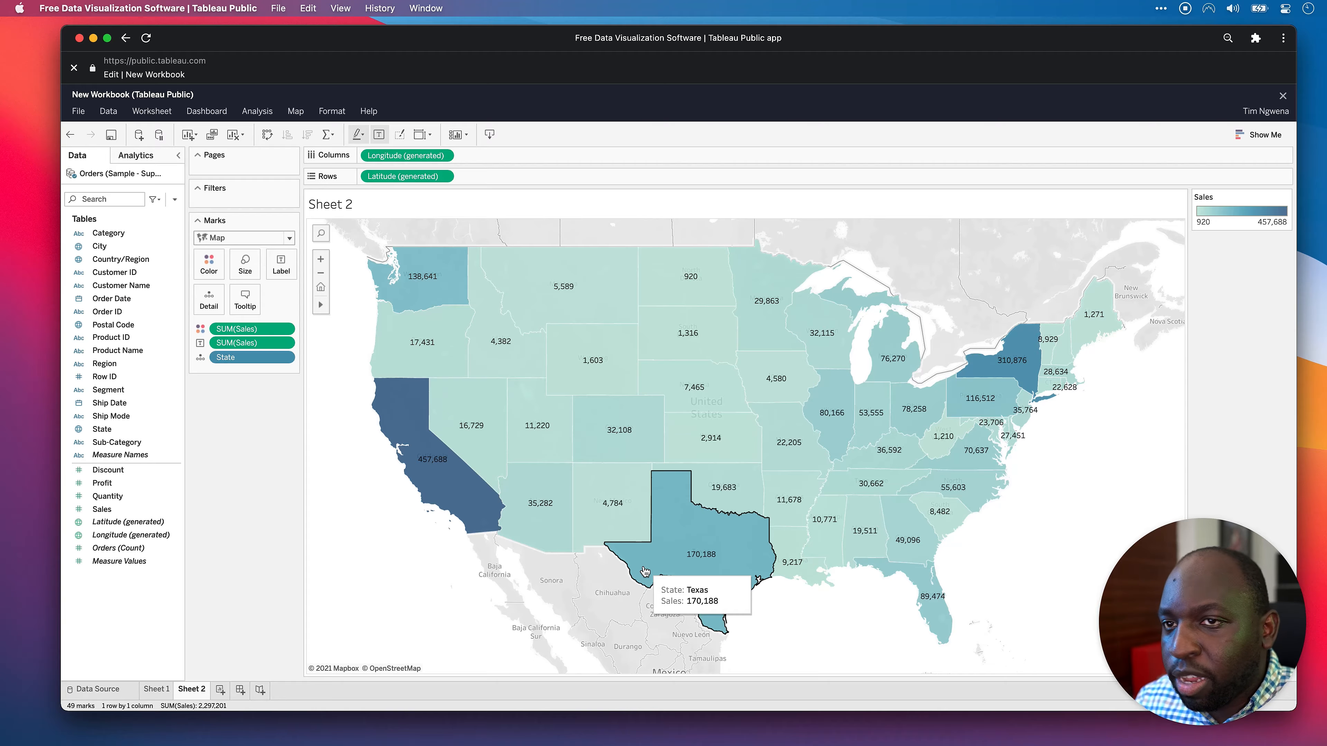
Add a new worksheet and build a text table of Sales with Order Date years as columns and Category and Sub-Category as rows.
click(220, 690)
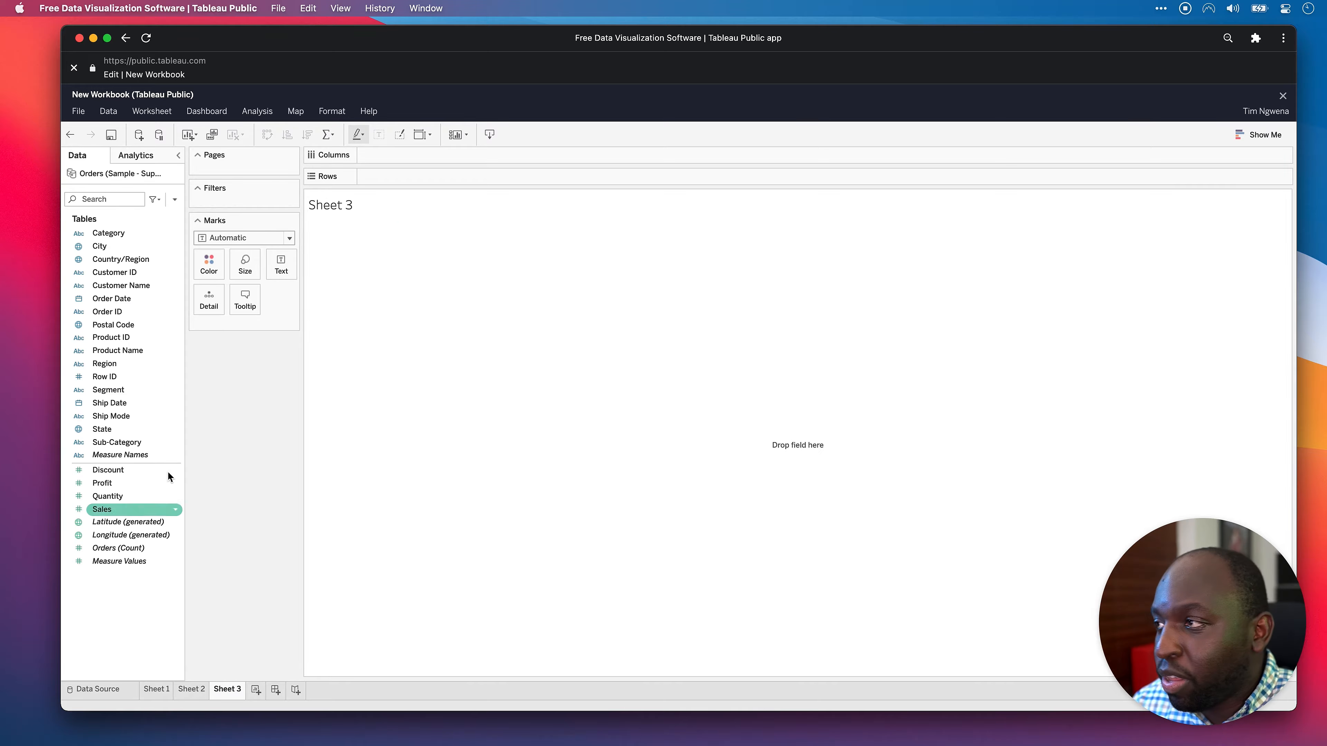
drag(112, 299, 413, 156)
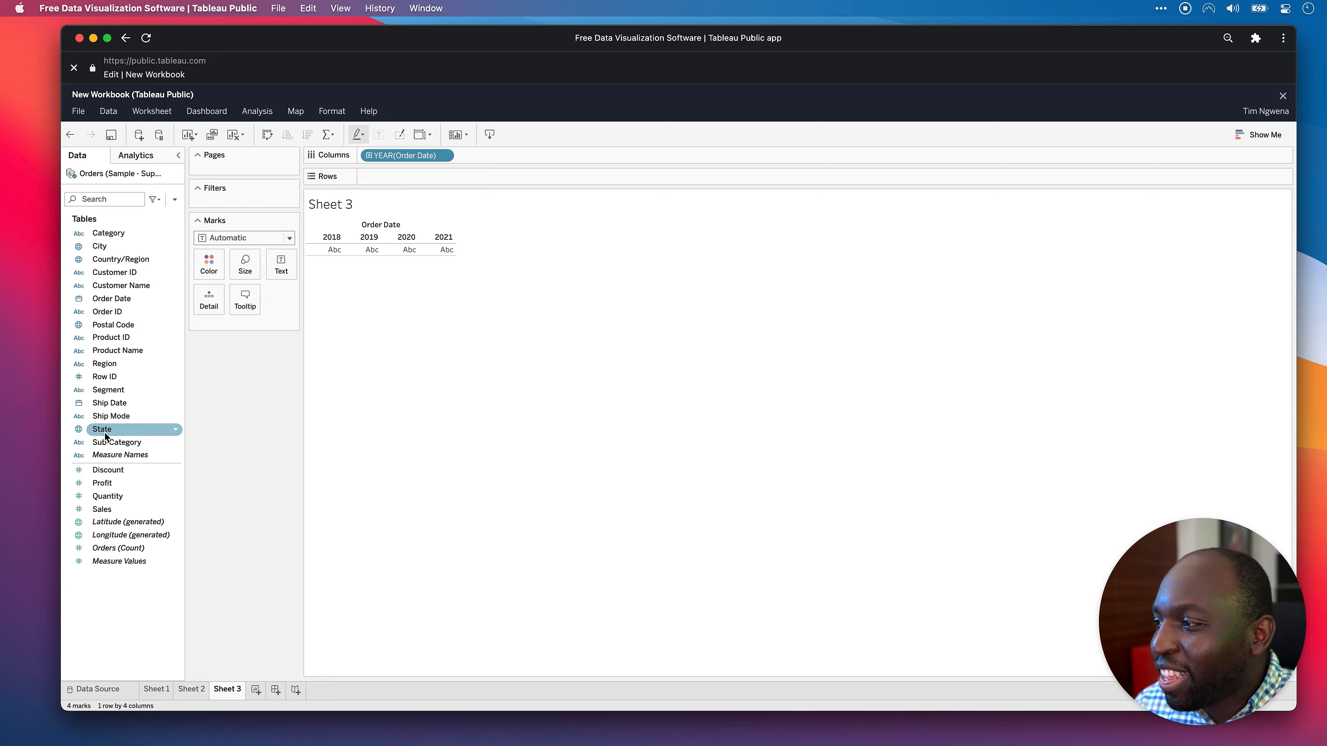
drag(106, 514, 385, 261)
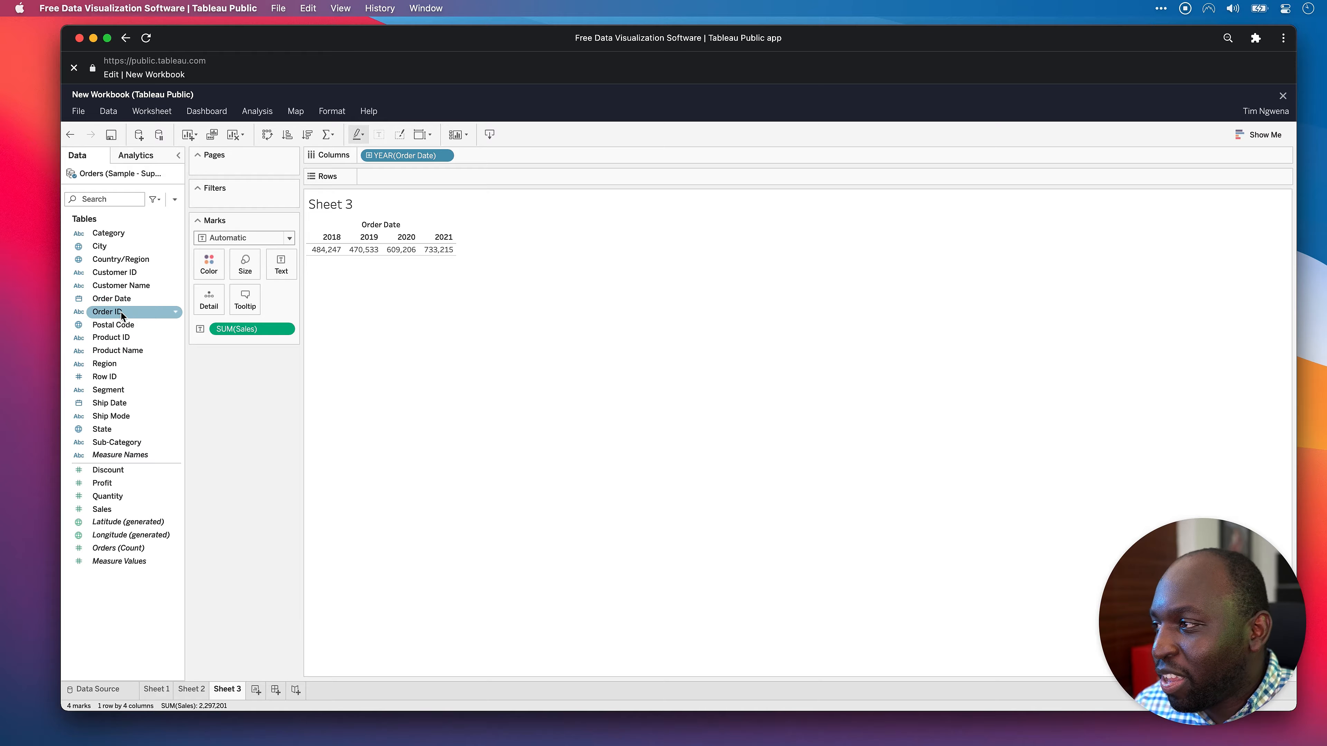
drag(109, 233, 385, 174)
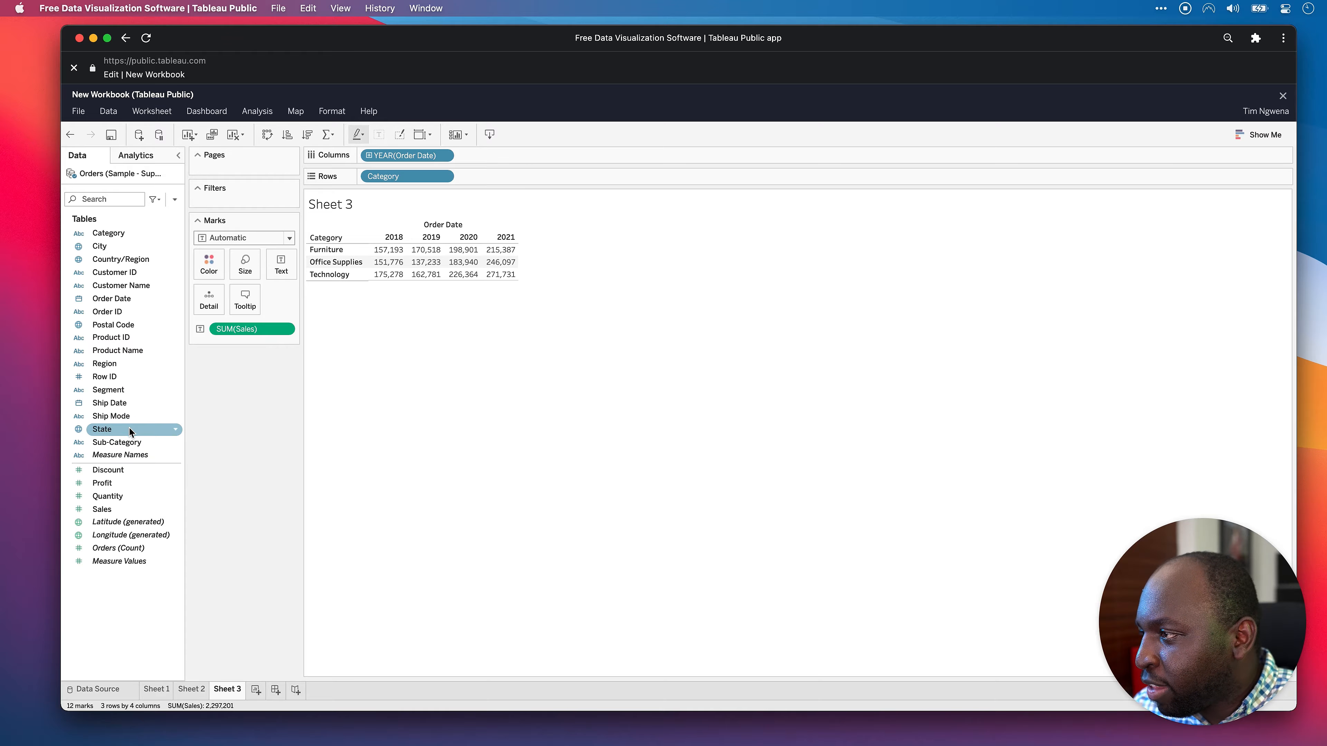
drag(126, 442, 493, 177)
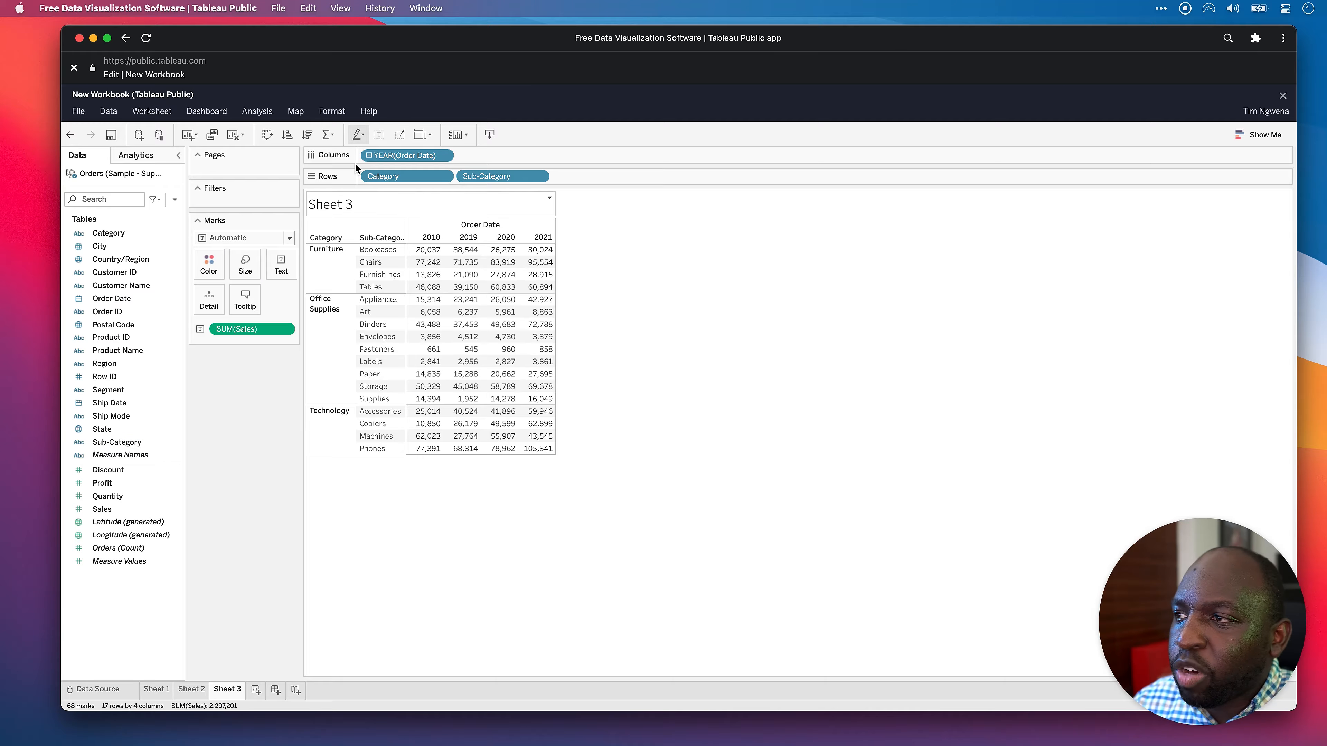
Expand the Order Date years into quarters in the table, and show the suggested chart types.
click(369, 156)
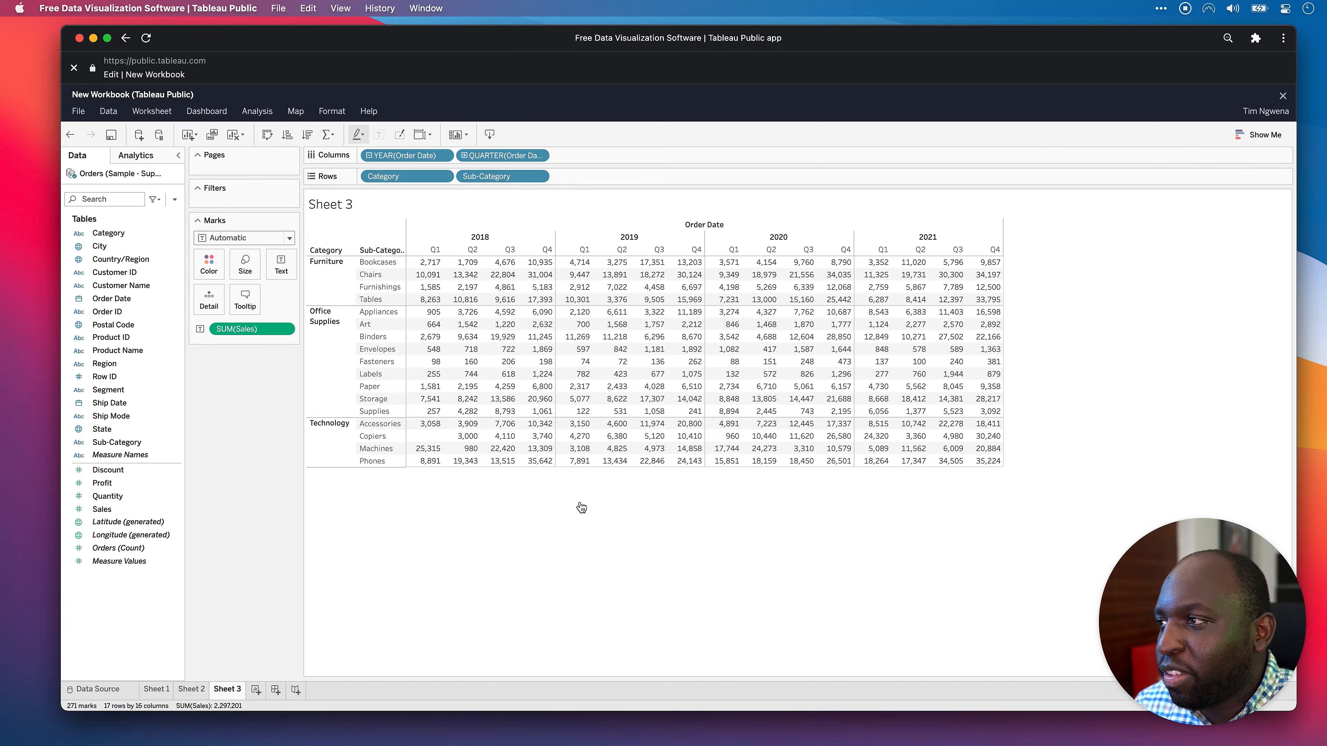
click(1258, 135)
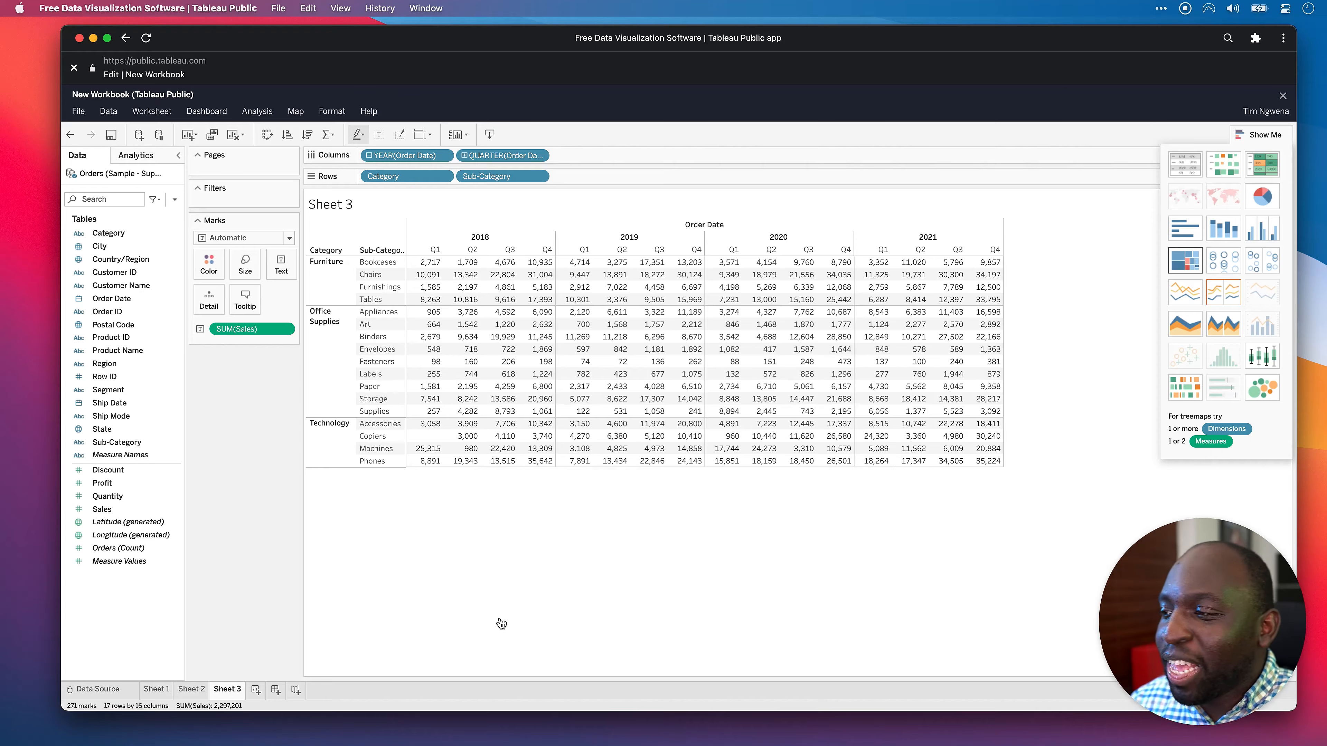
Add a new worksheet, create a calculated field, and reposition its editor around the middle of the sheet.
click(375, 659)
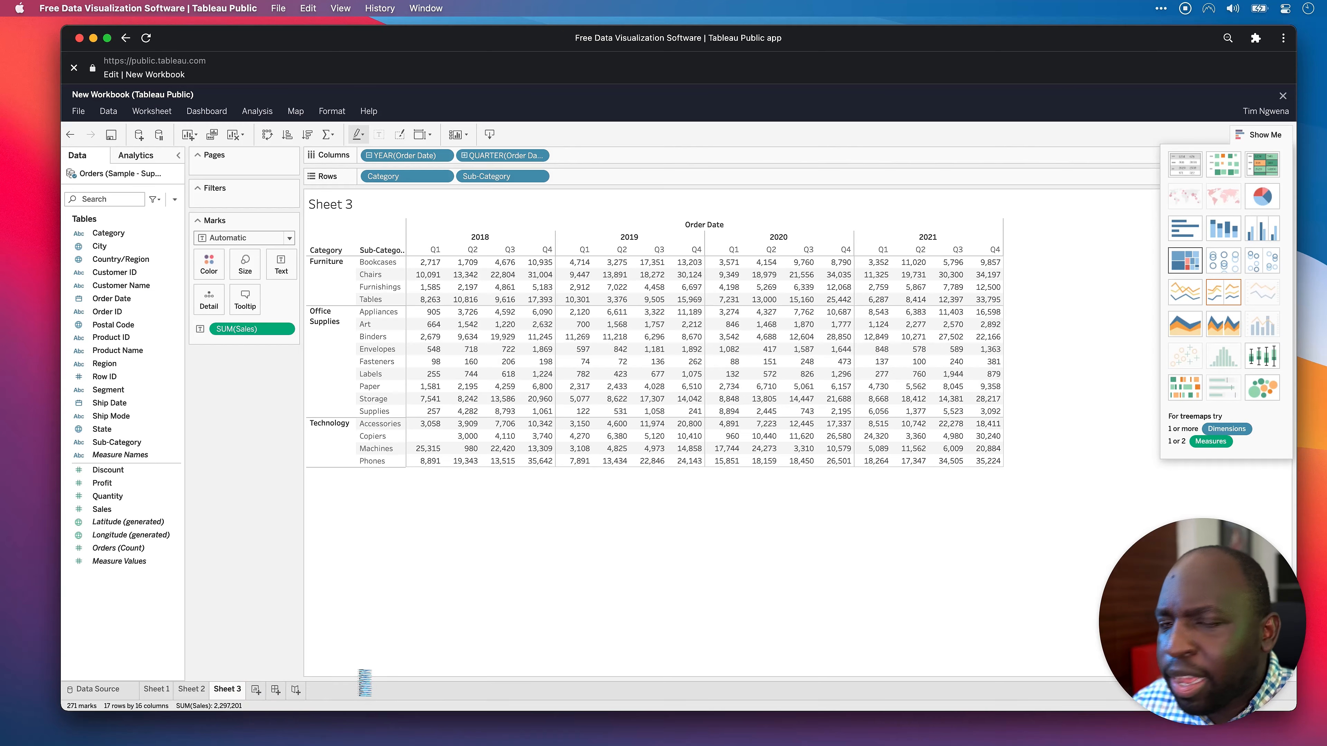
click(175, 201)
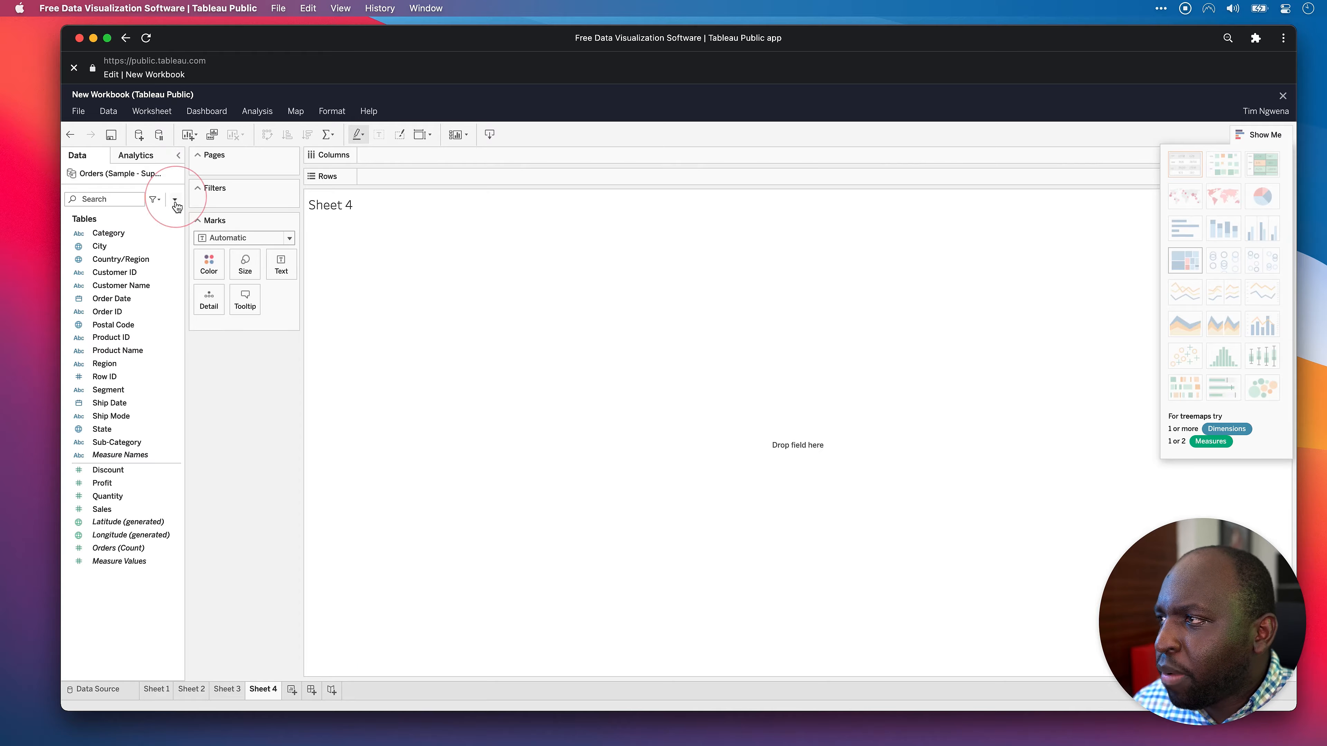
click(232, 219)
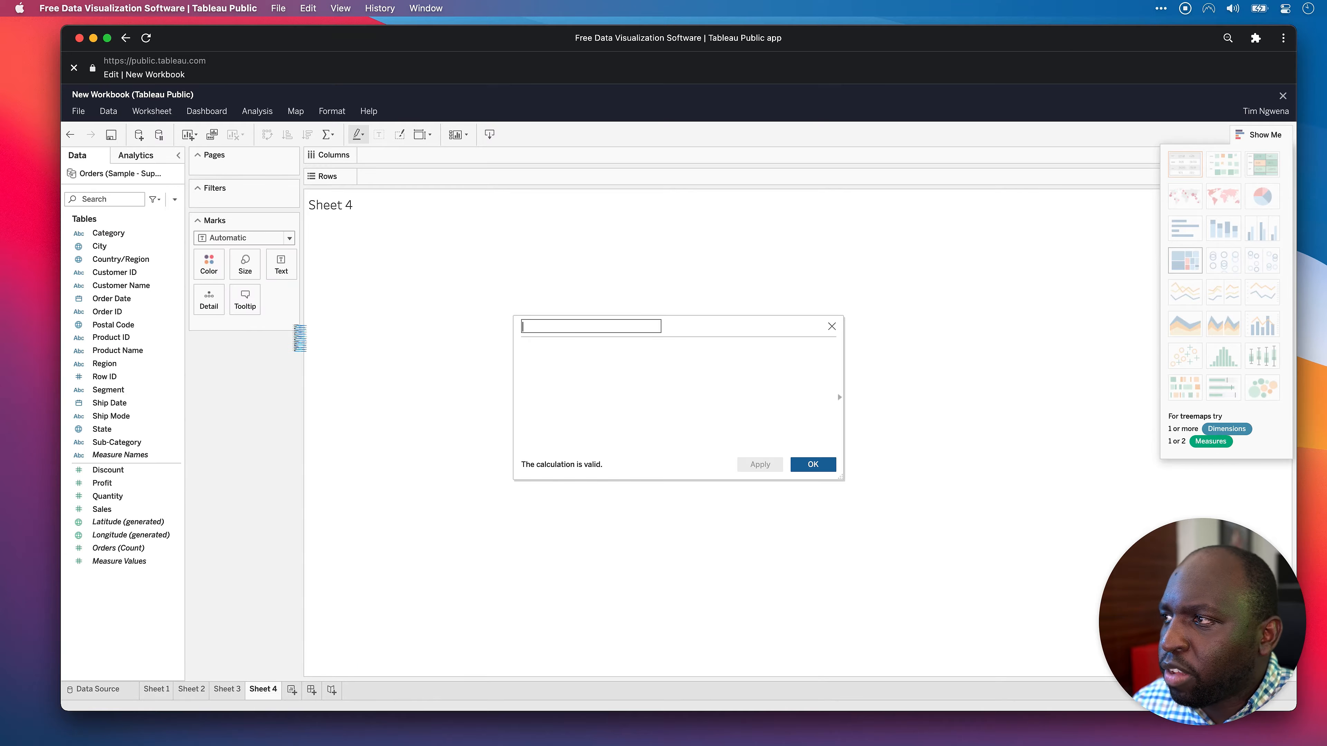
drag(702, 328, 355, 270)
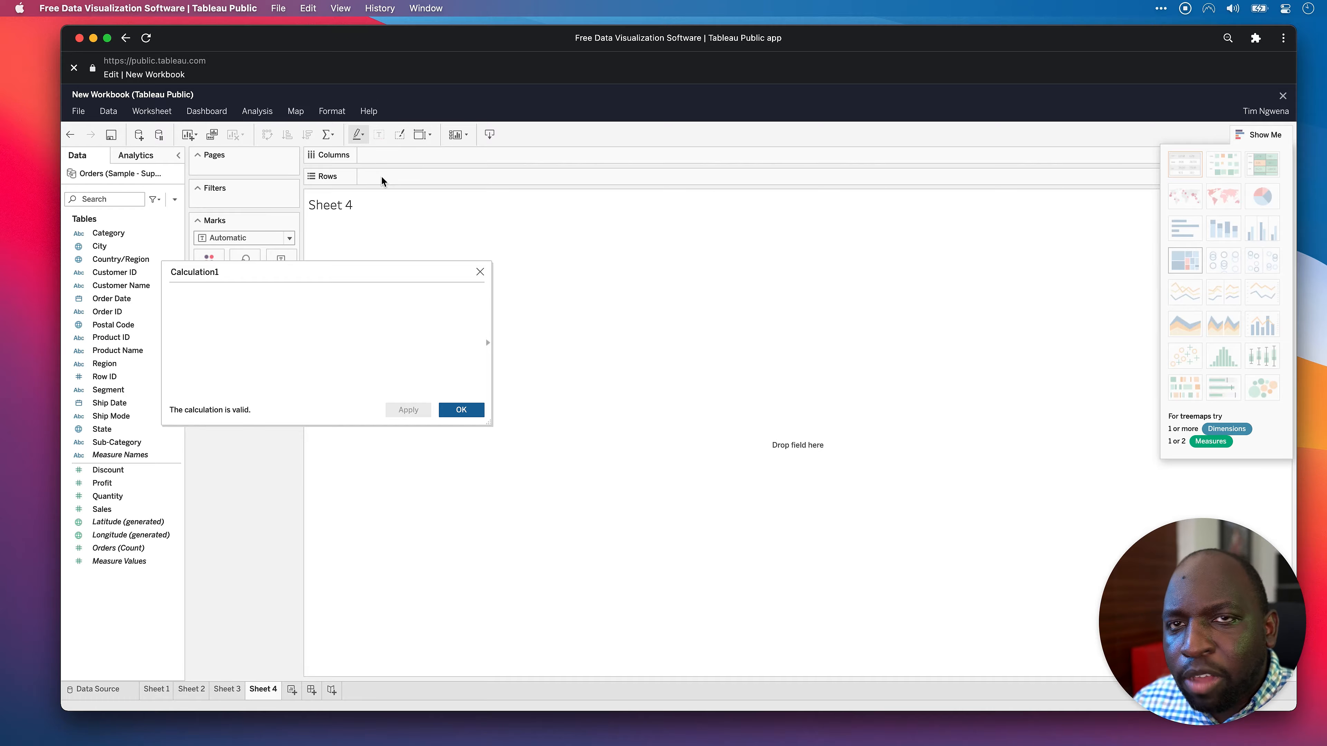
drag(395, 271, 739, 321)
click(581, 395)
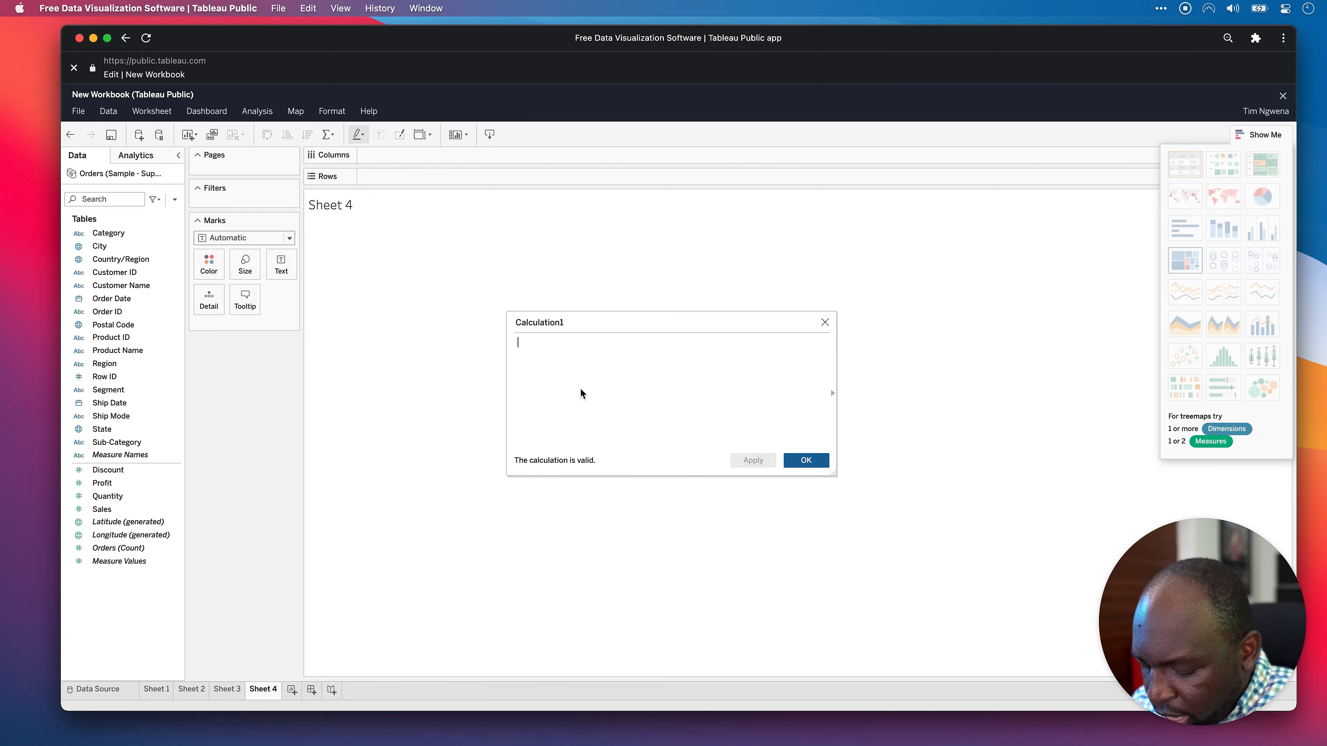
Enter the calculated field's formula as sum([Profit])/ sum([Sales]).
text(sum)
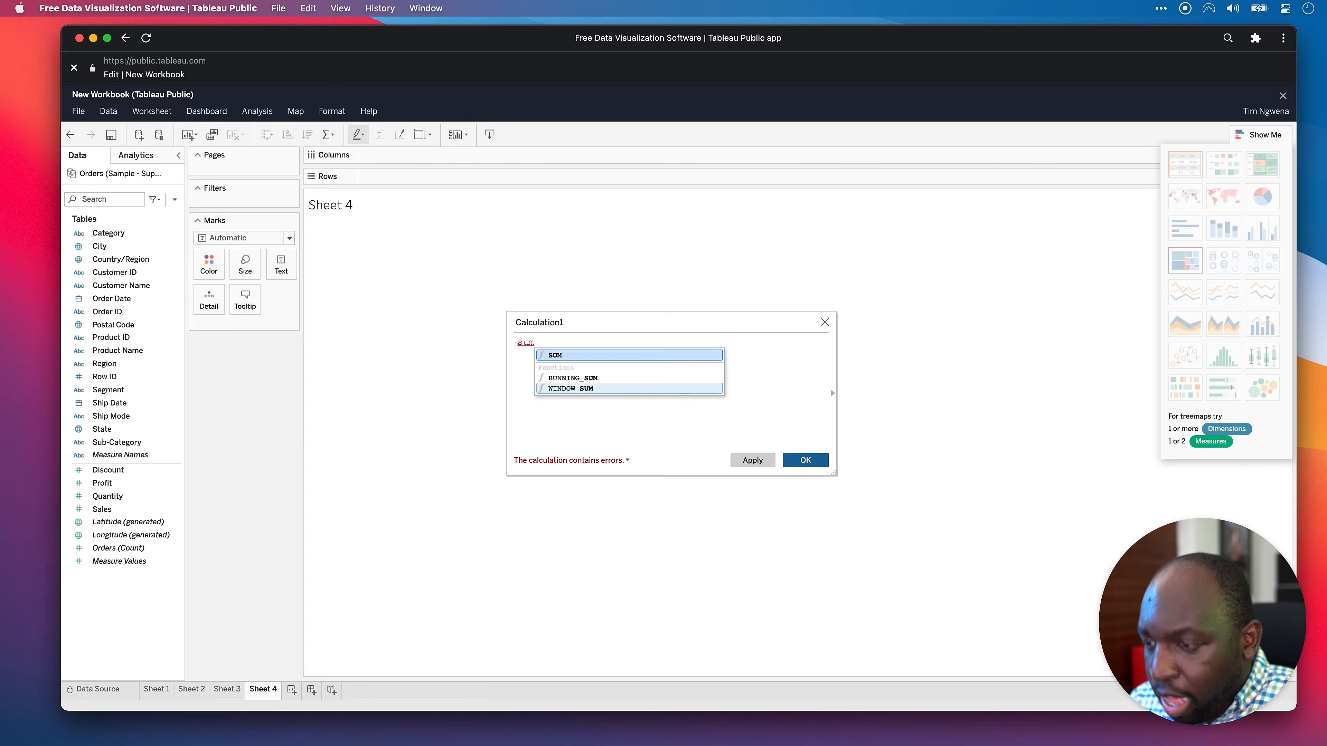
text((pr)
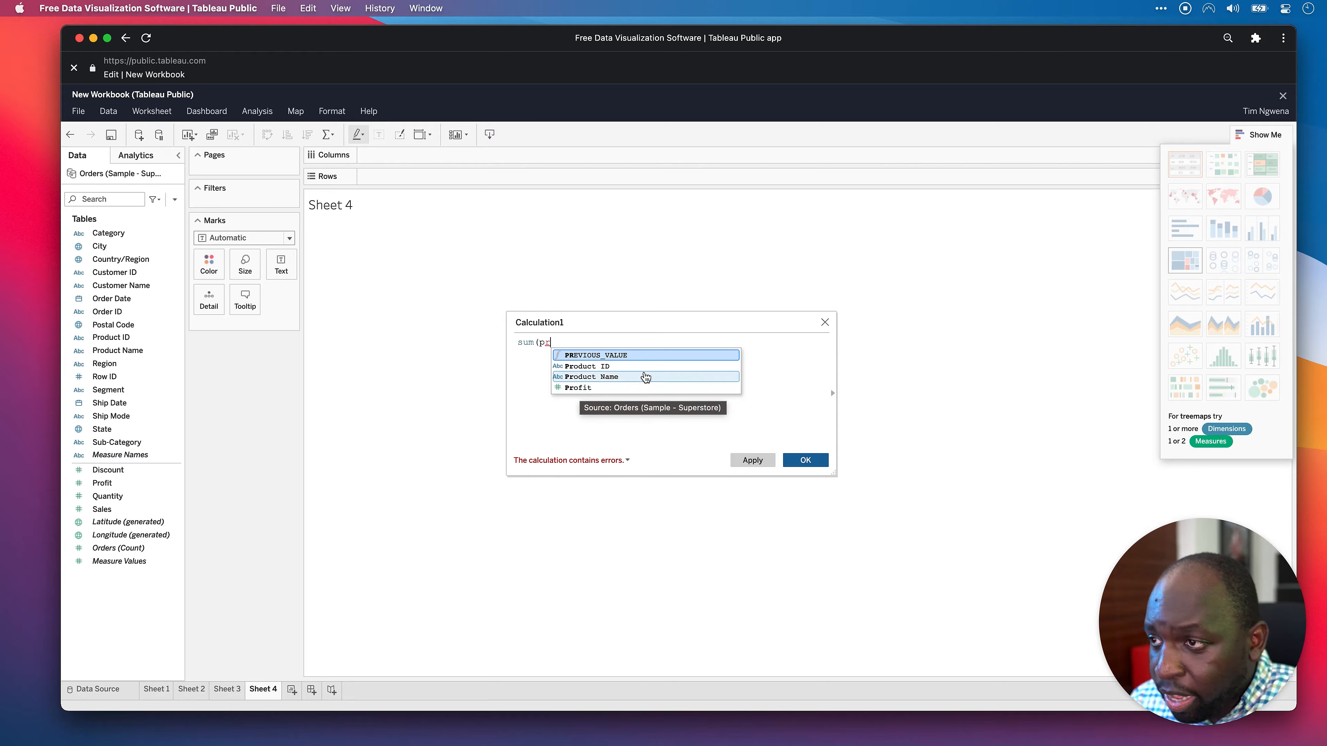
double_click(575, 388)
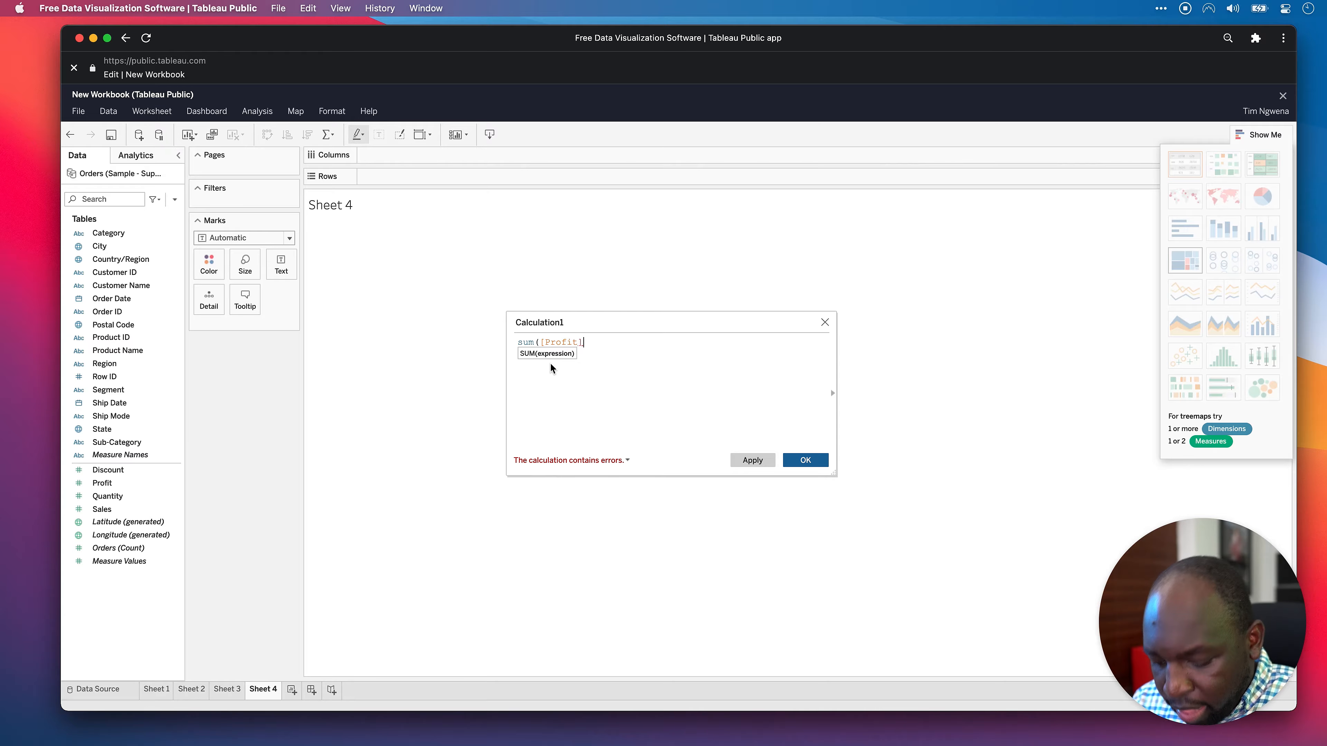
text()/)
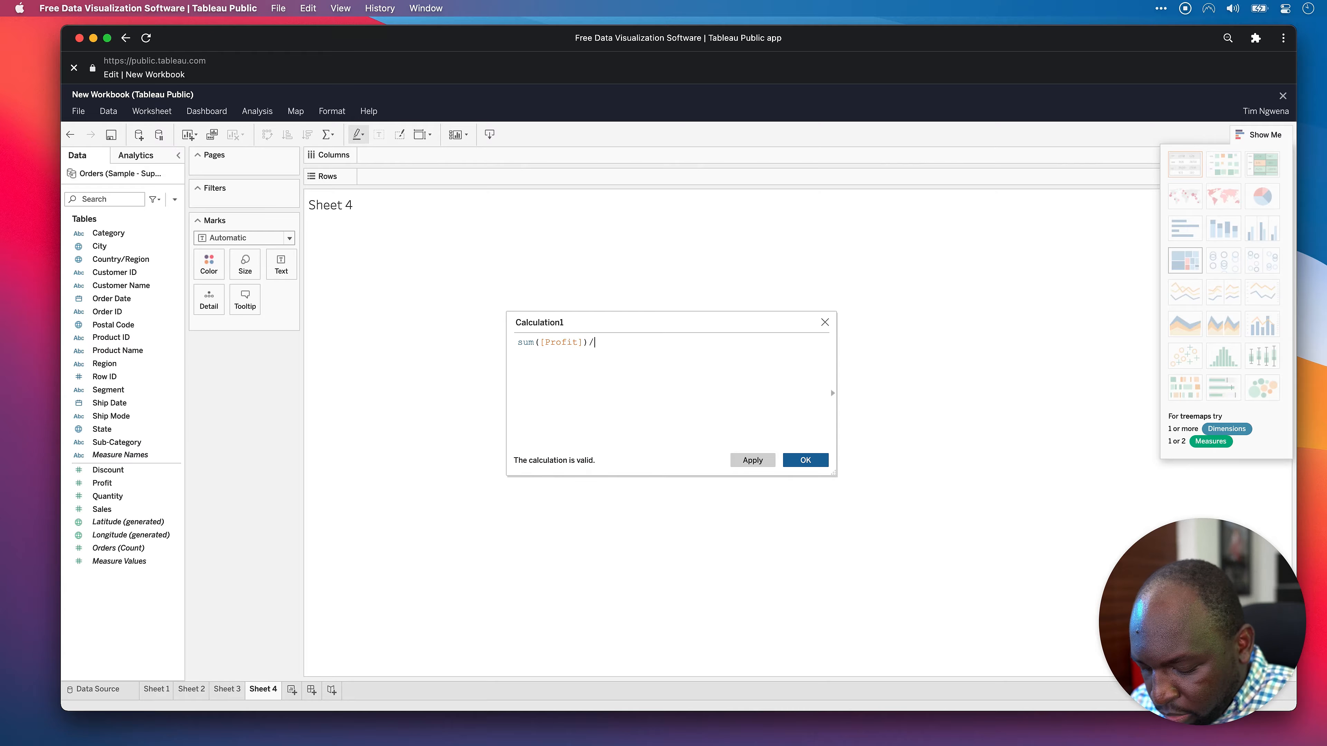
text( sum(sale)
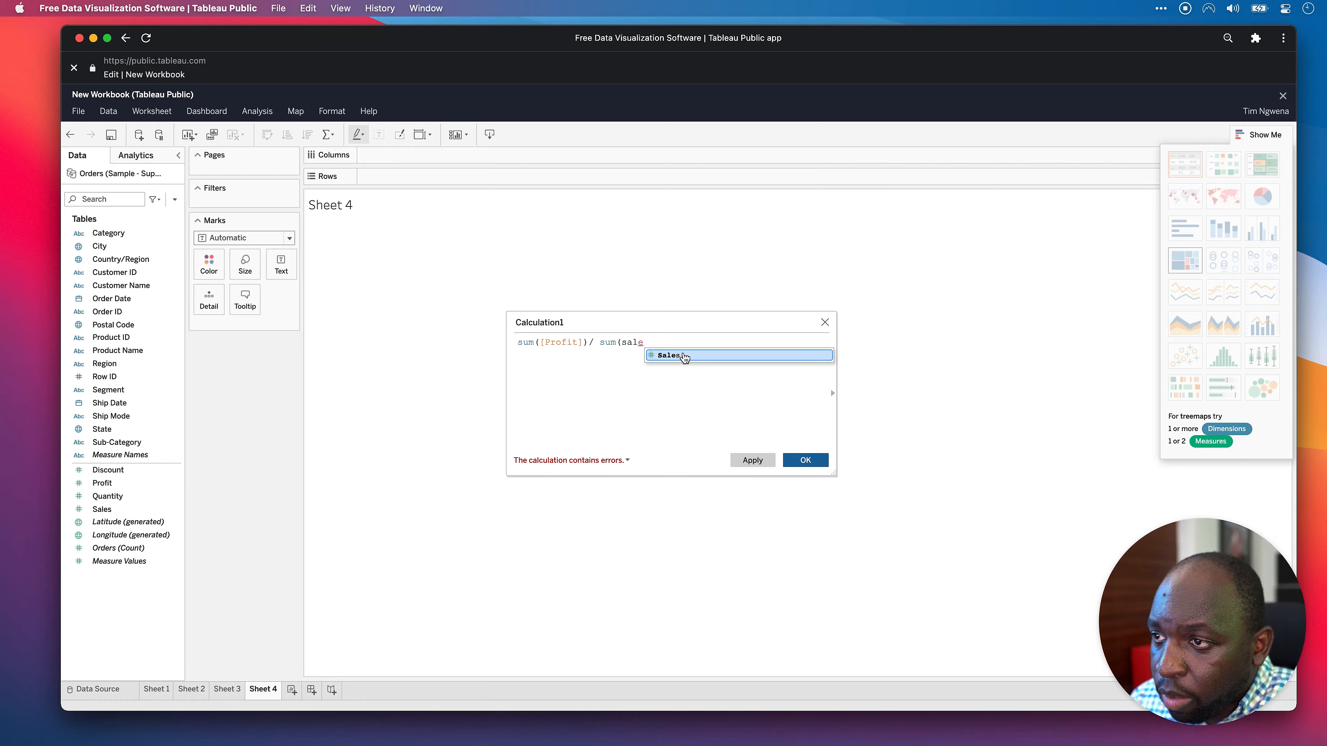
double_click(681, 356)
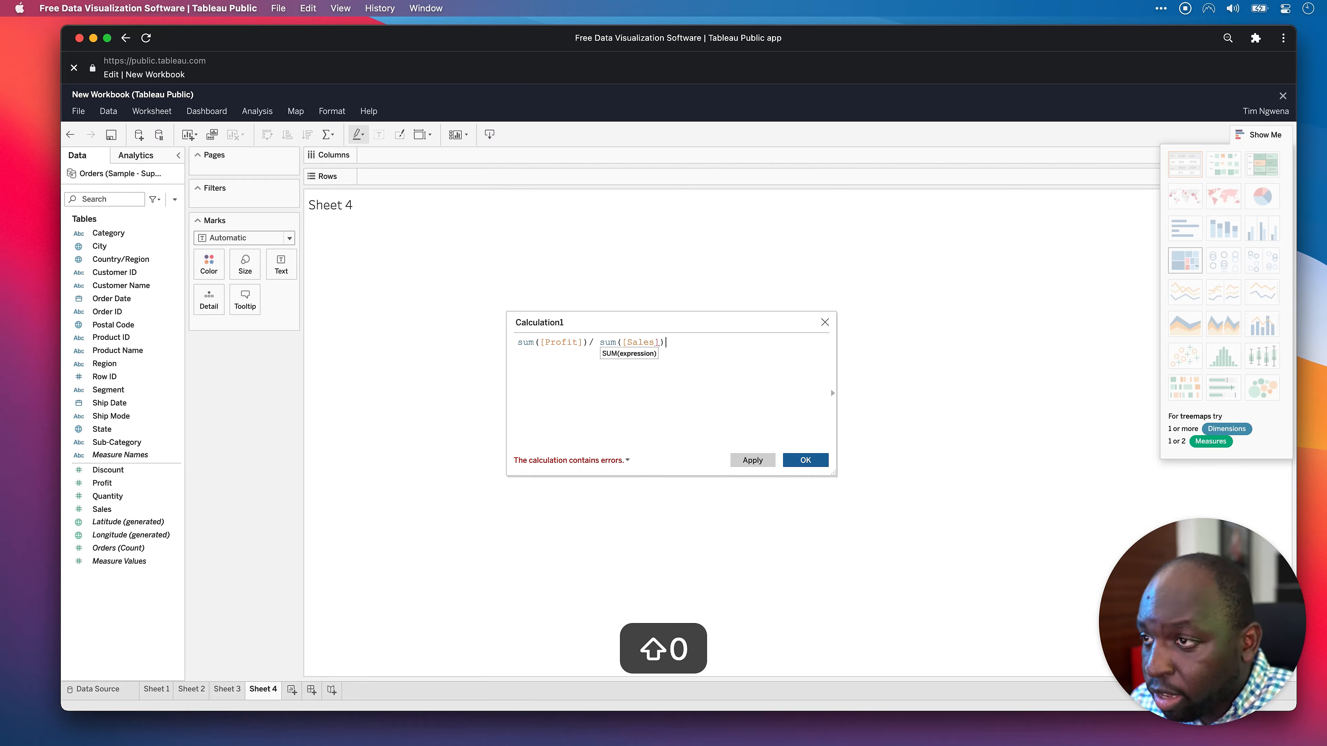
text())
Name the calculated field Profit Ratio and apply it to the data source.
click(573, 322)
double_click(573, 320)
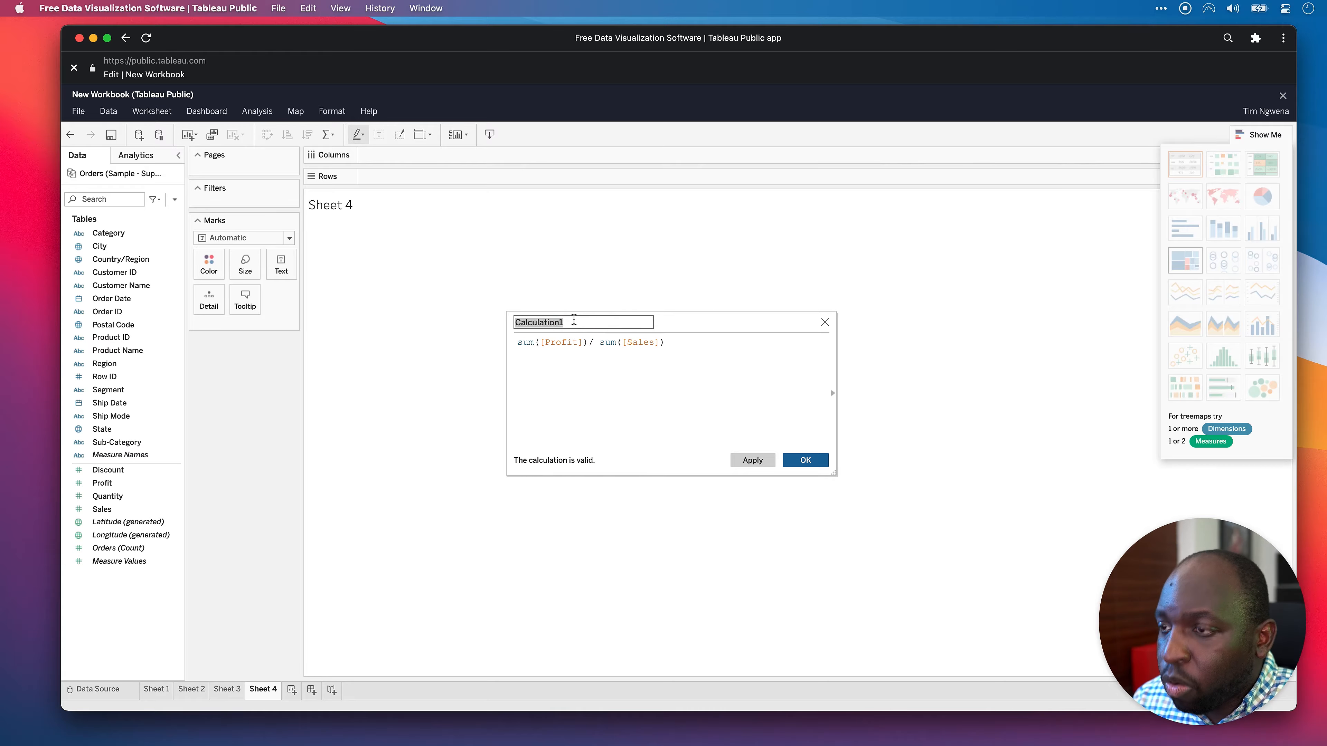
text(Profit ratio)
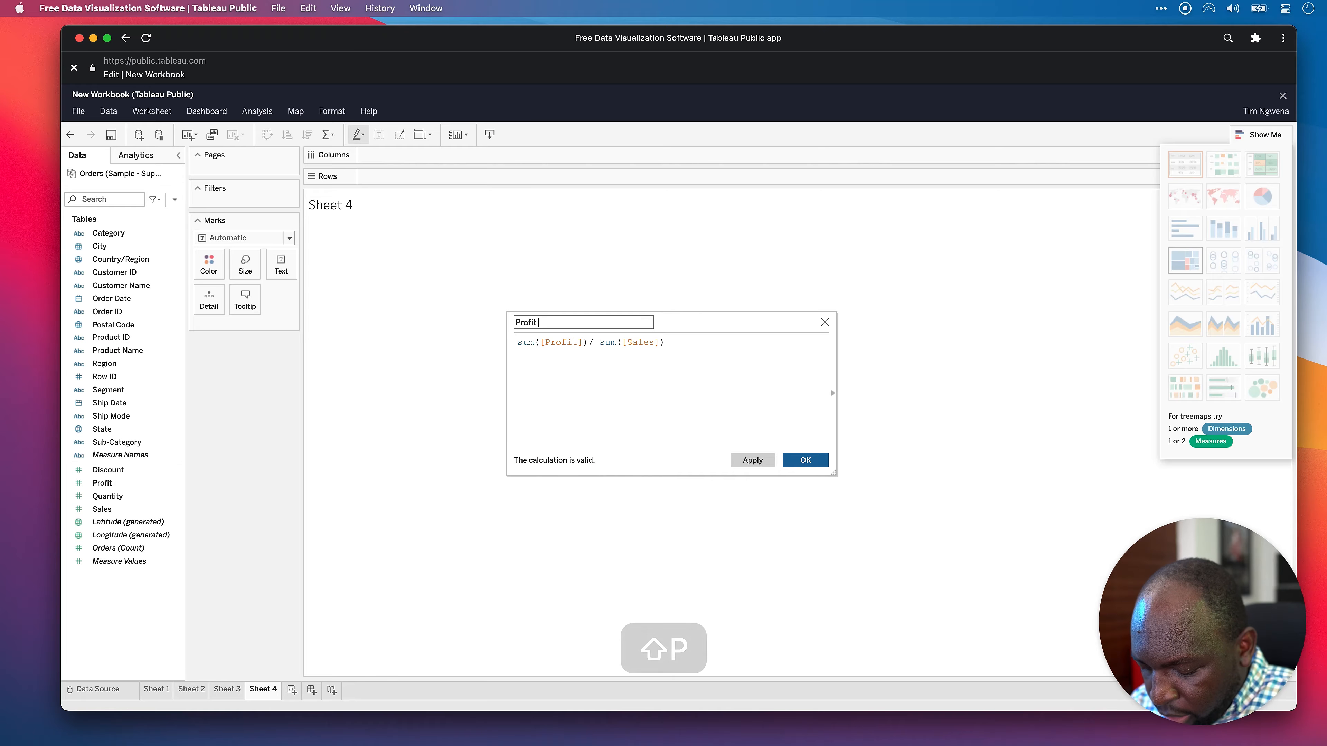
click(542, 322)
key(BackSpace)
text(R)
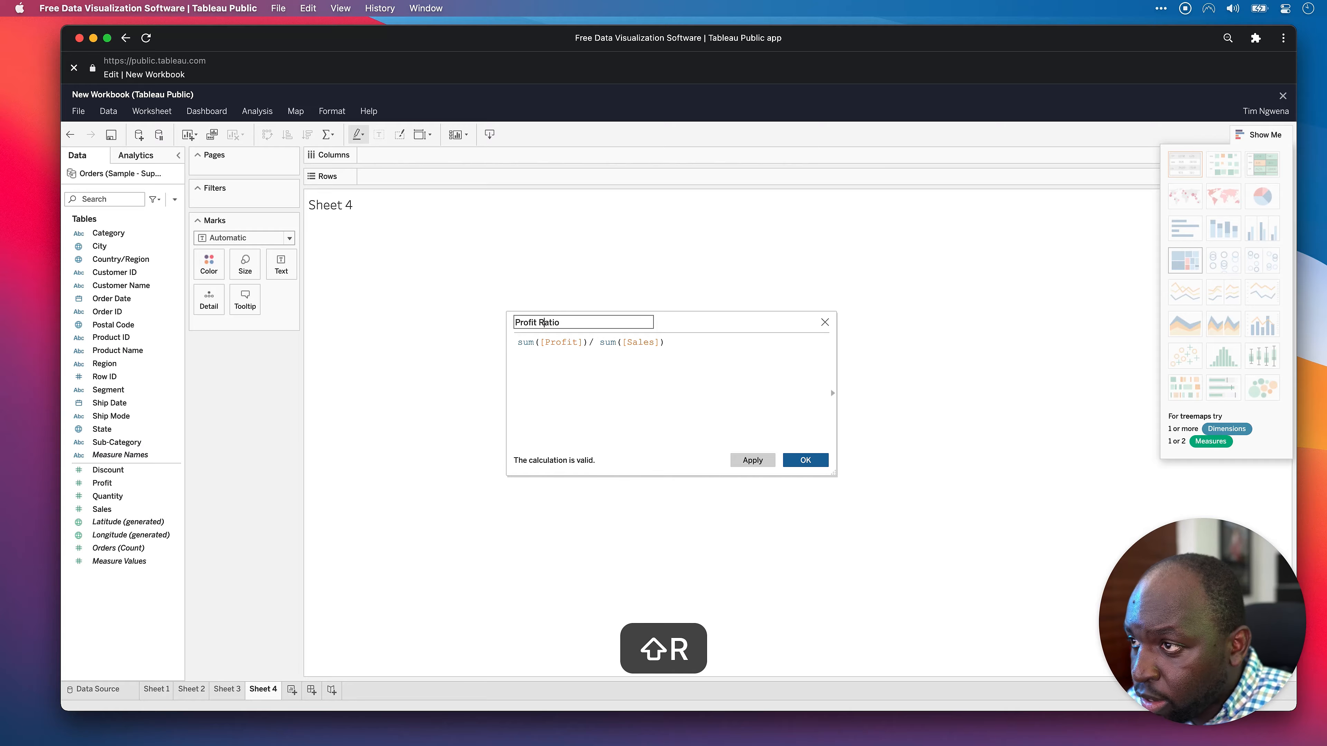
click(753, 460)
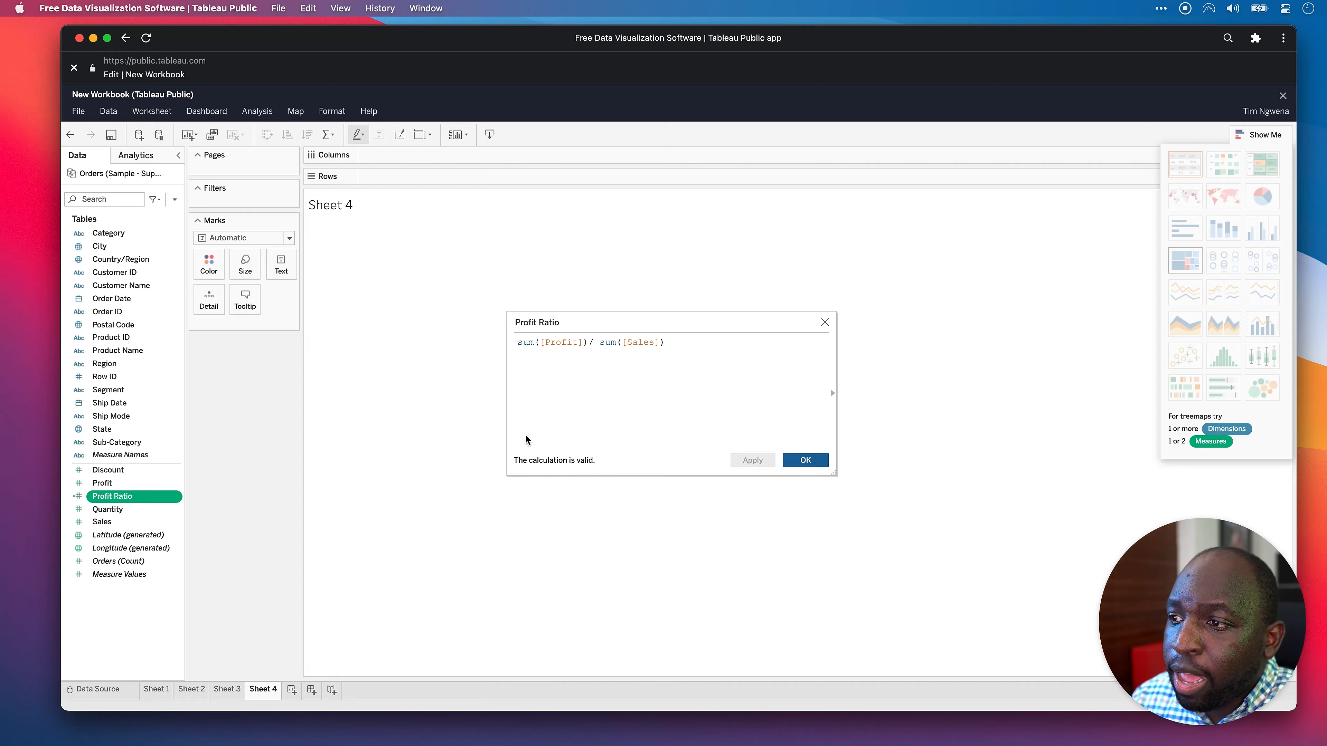
key(ctrl+a)
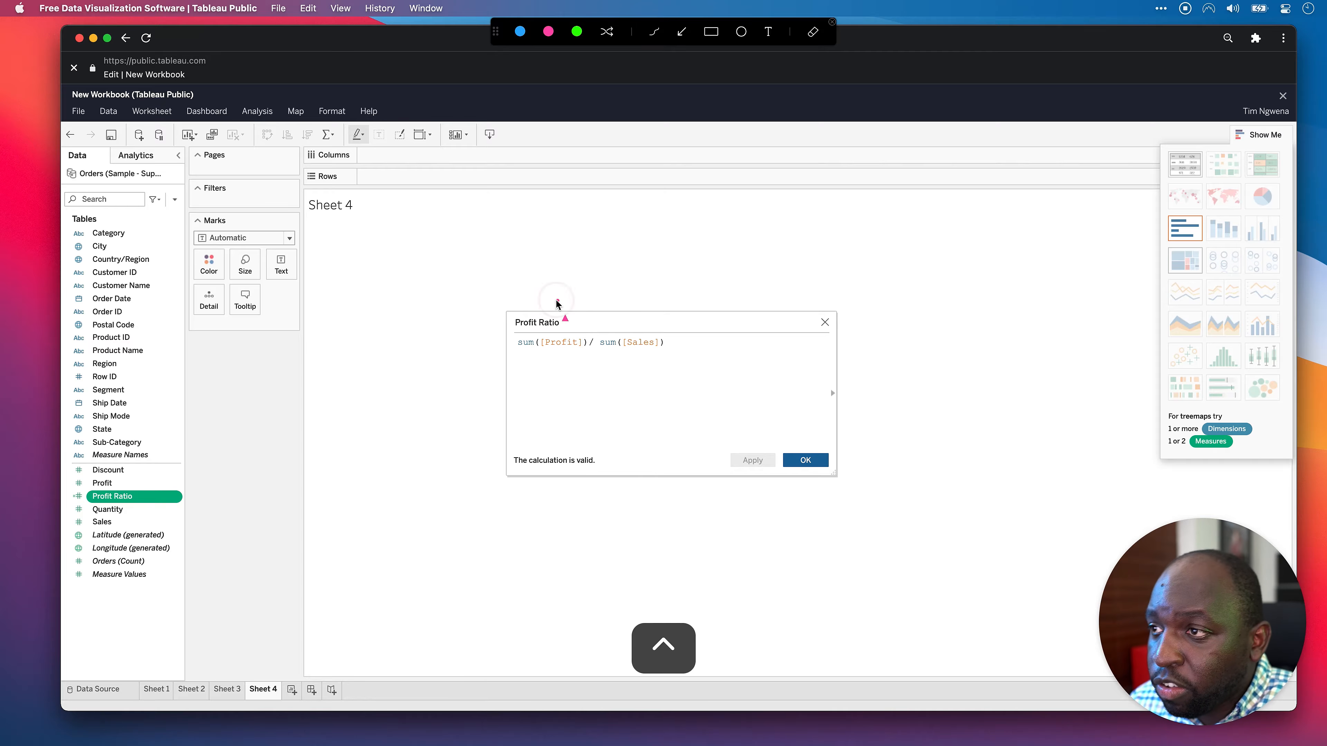
drag(558, 301, 196, 504)
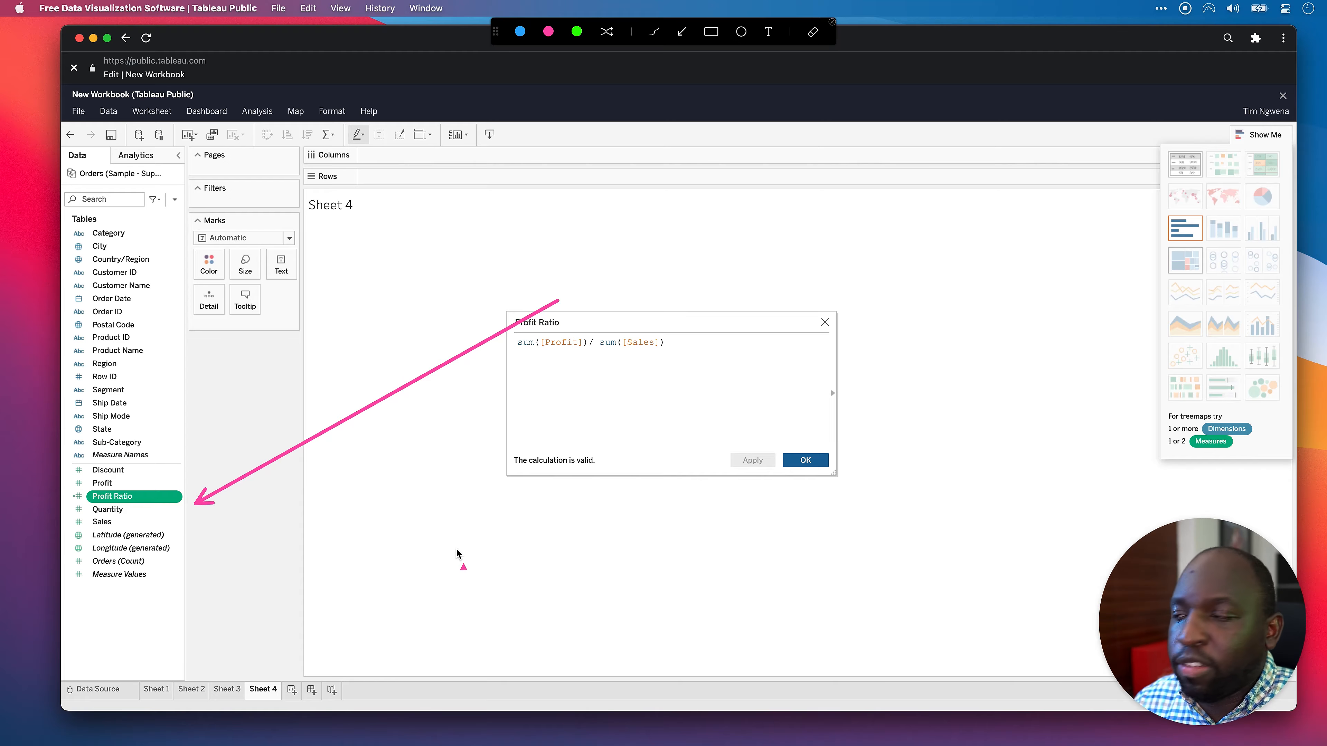
key(ctrl+a)
Accept the calculated field and build a text table of Profit Ratio with Segment as rows.
click(813, 464)
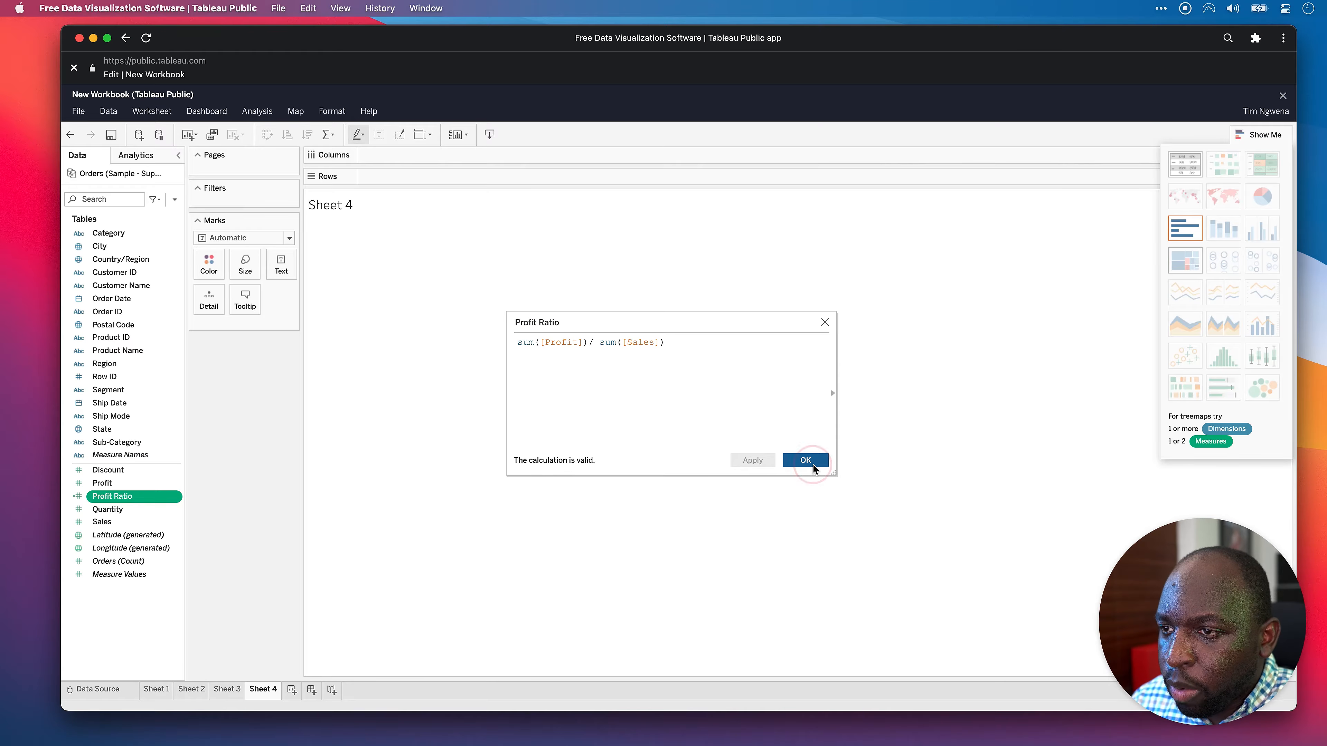
click(807, 461)
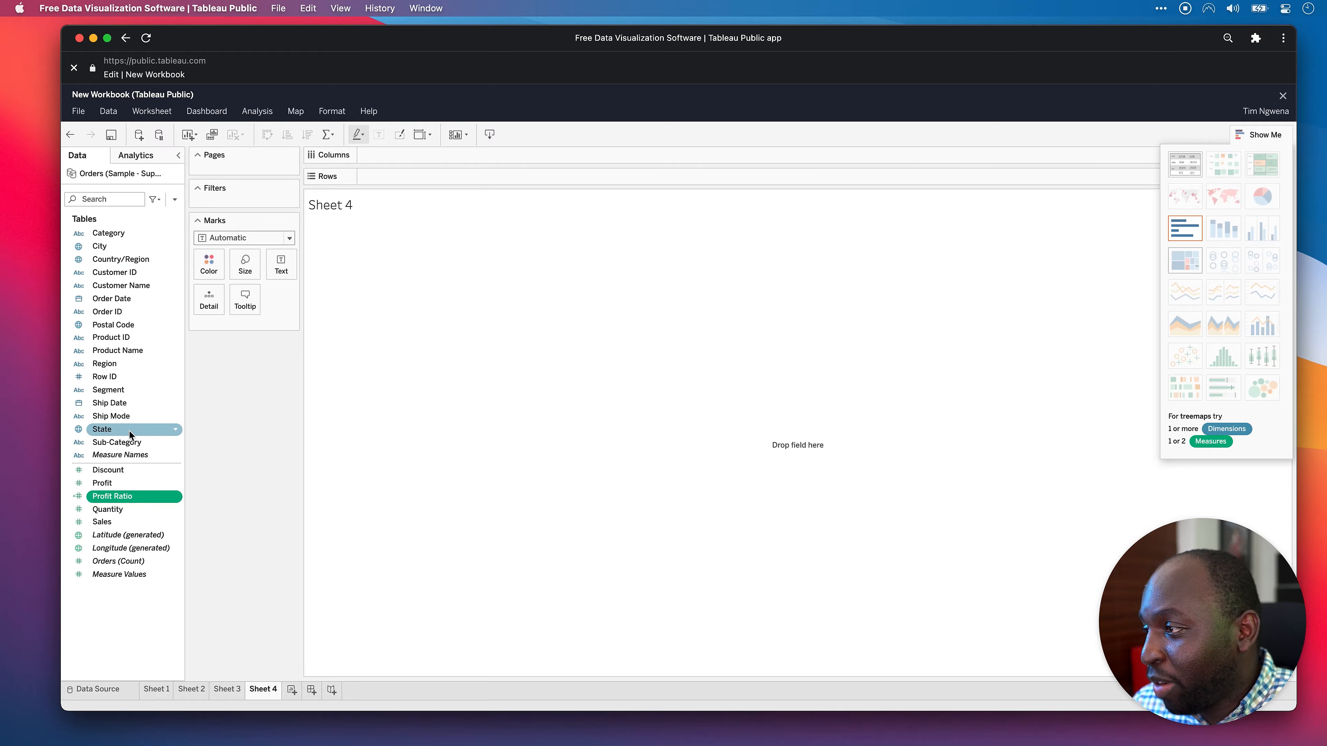
drag(120, 390, 425, 185)
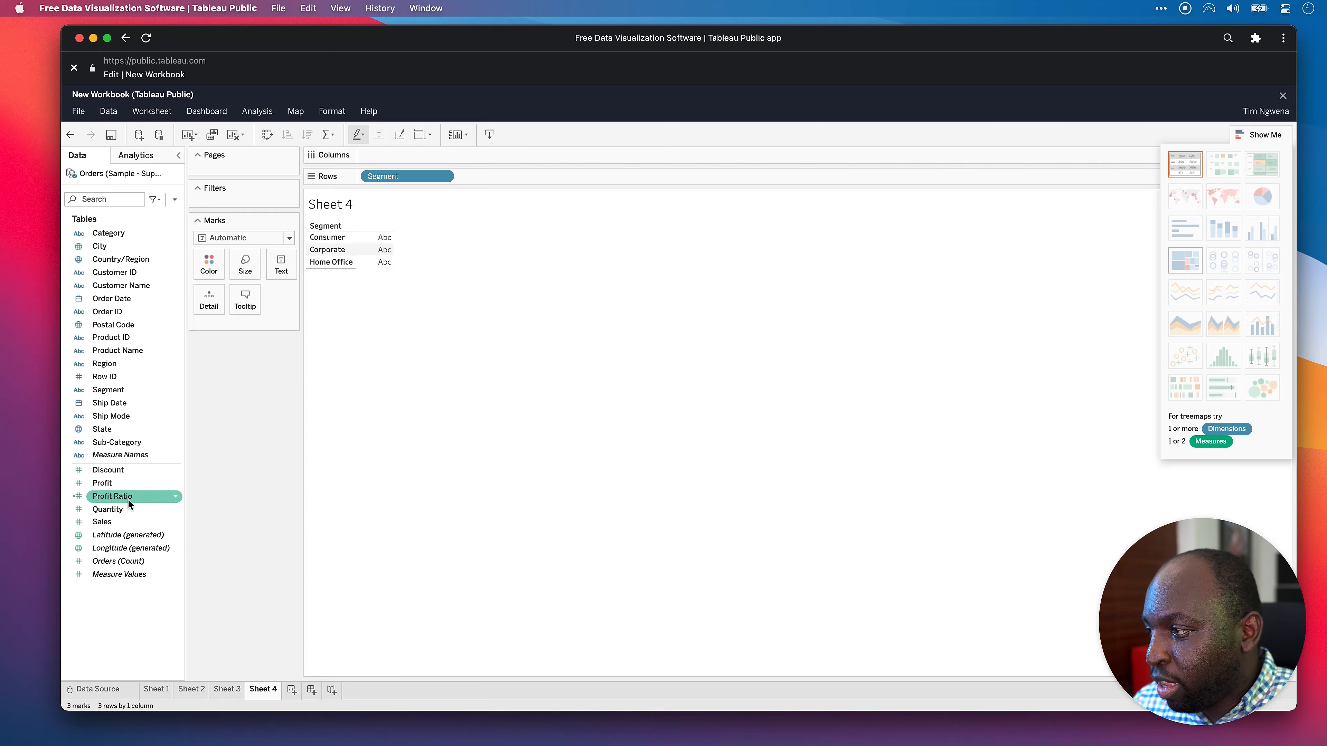
drag(120, 496, 384, 256)
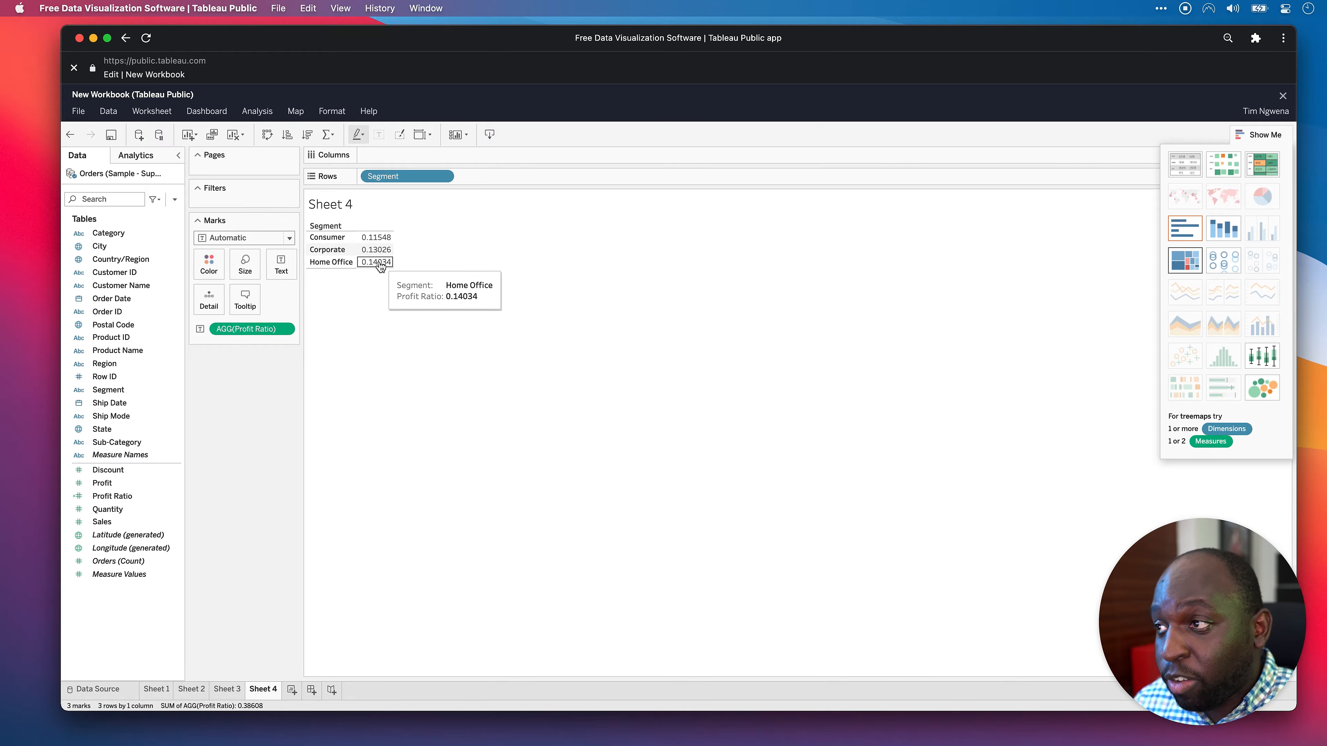
mouse_move(373, 248)
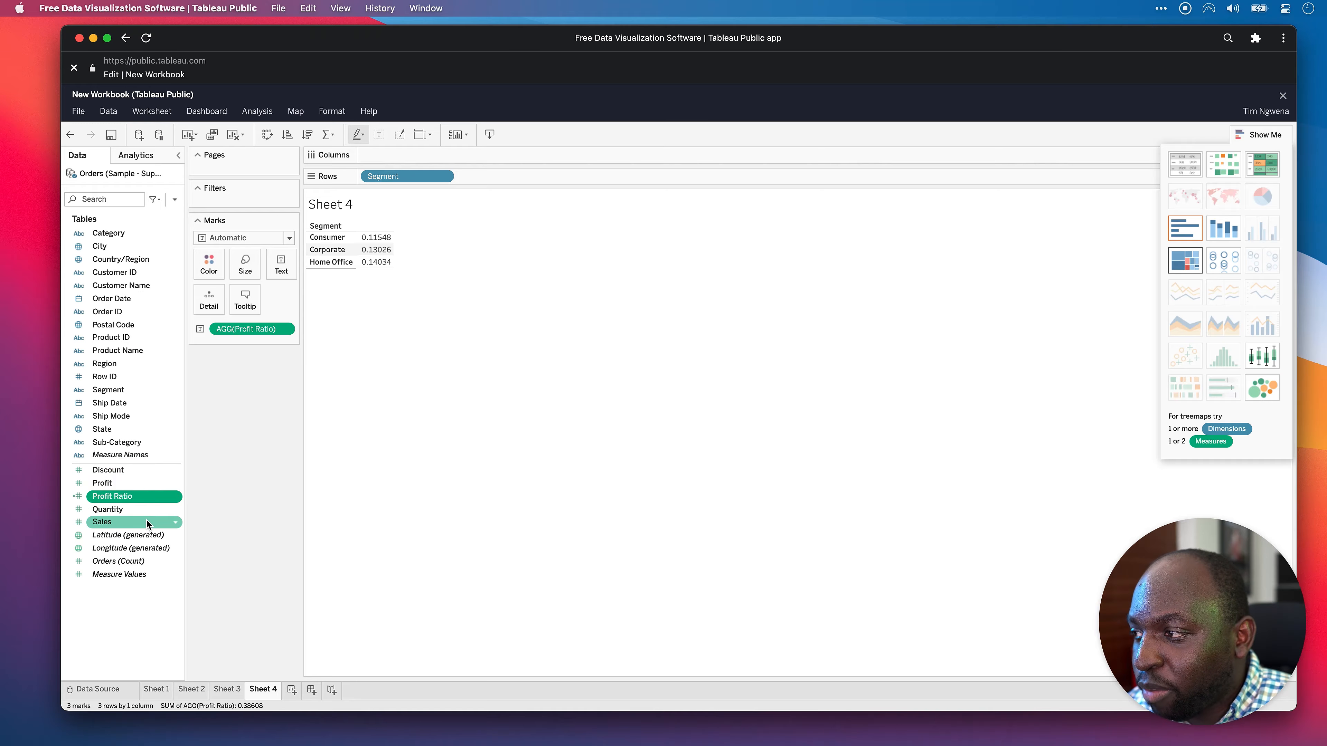
click(175, 496)
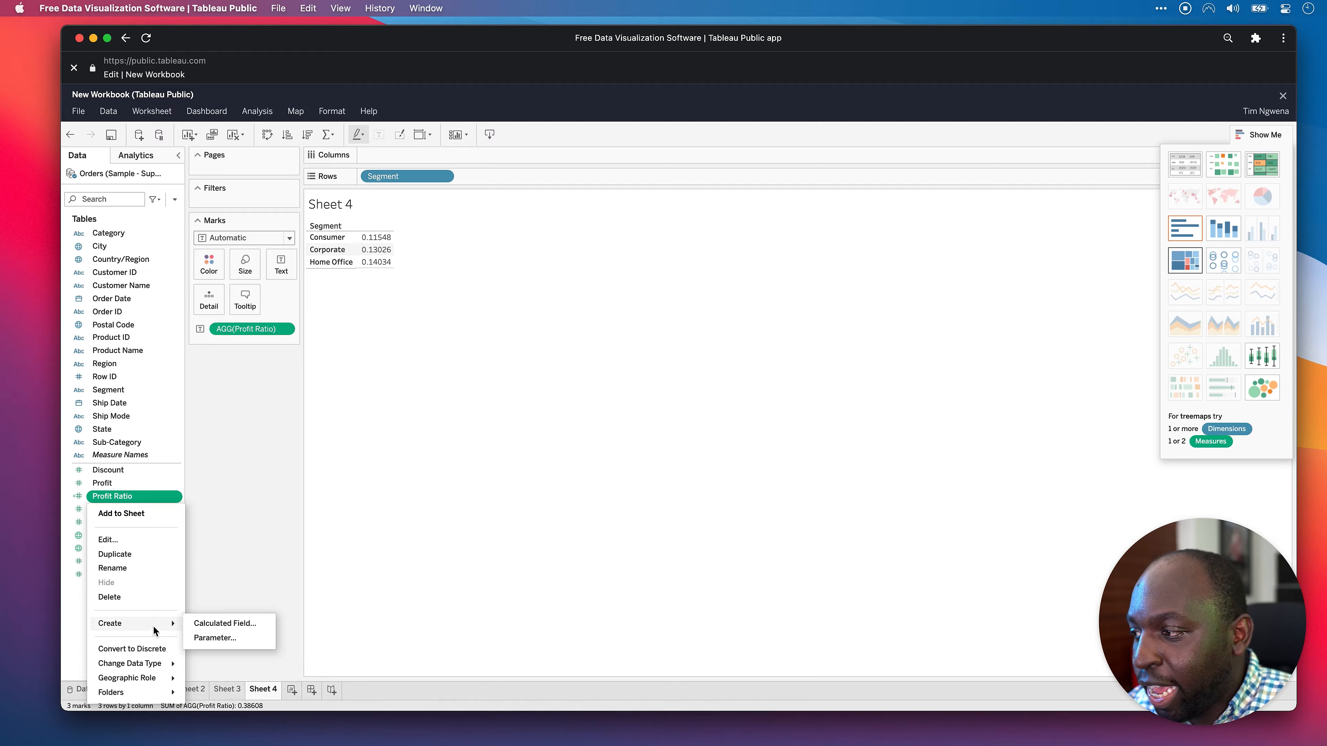
mouse_move(153, 683)
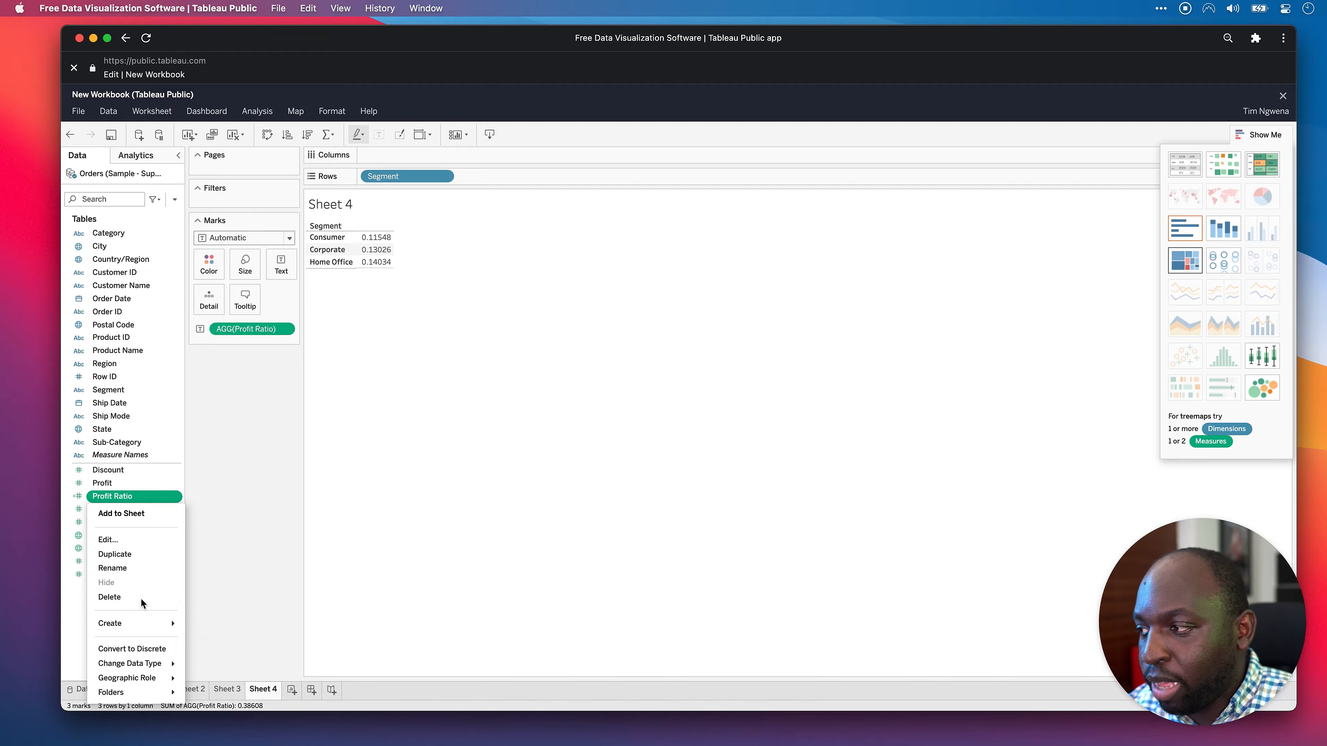
mouse_move(134, 660)
mouse_move(142, 625)
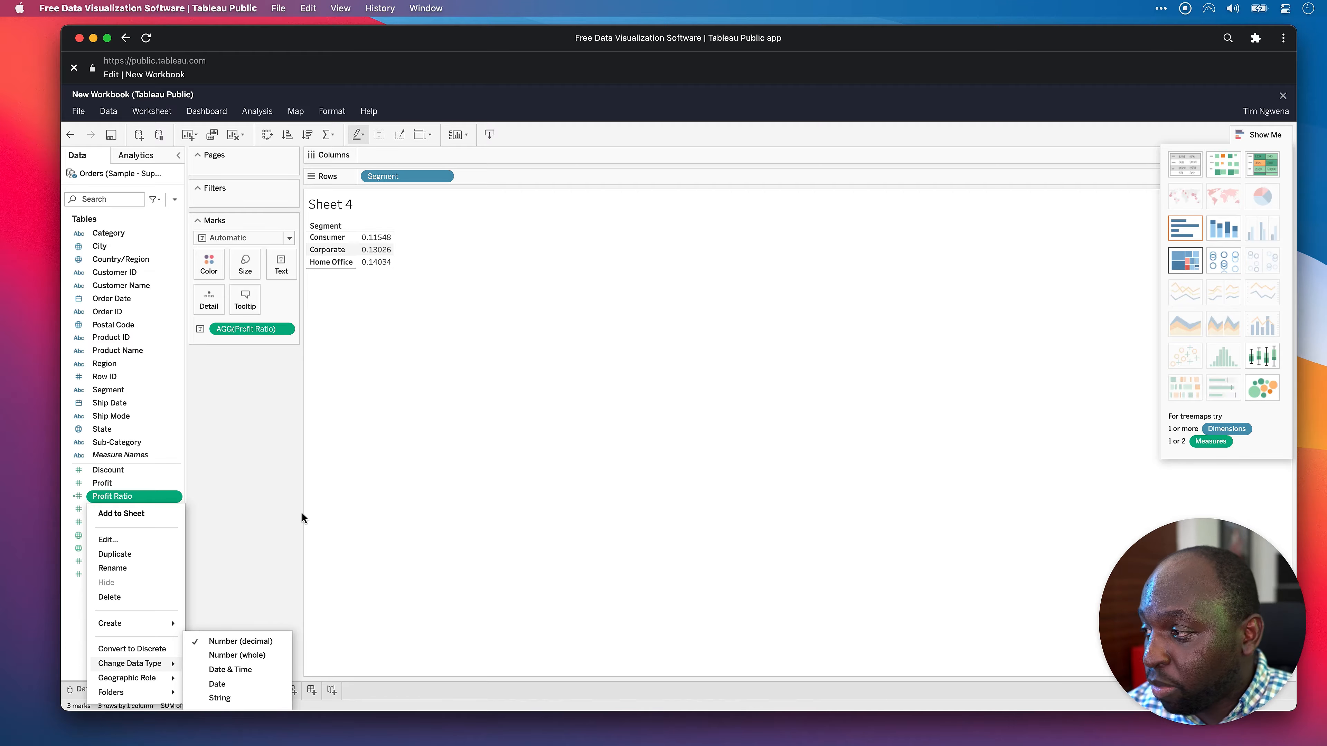
click(238, 510)
right_click(373, 259)
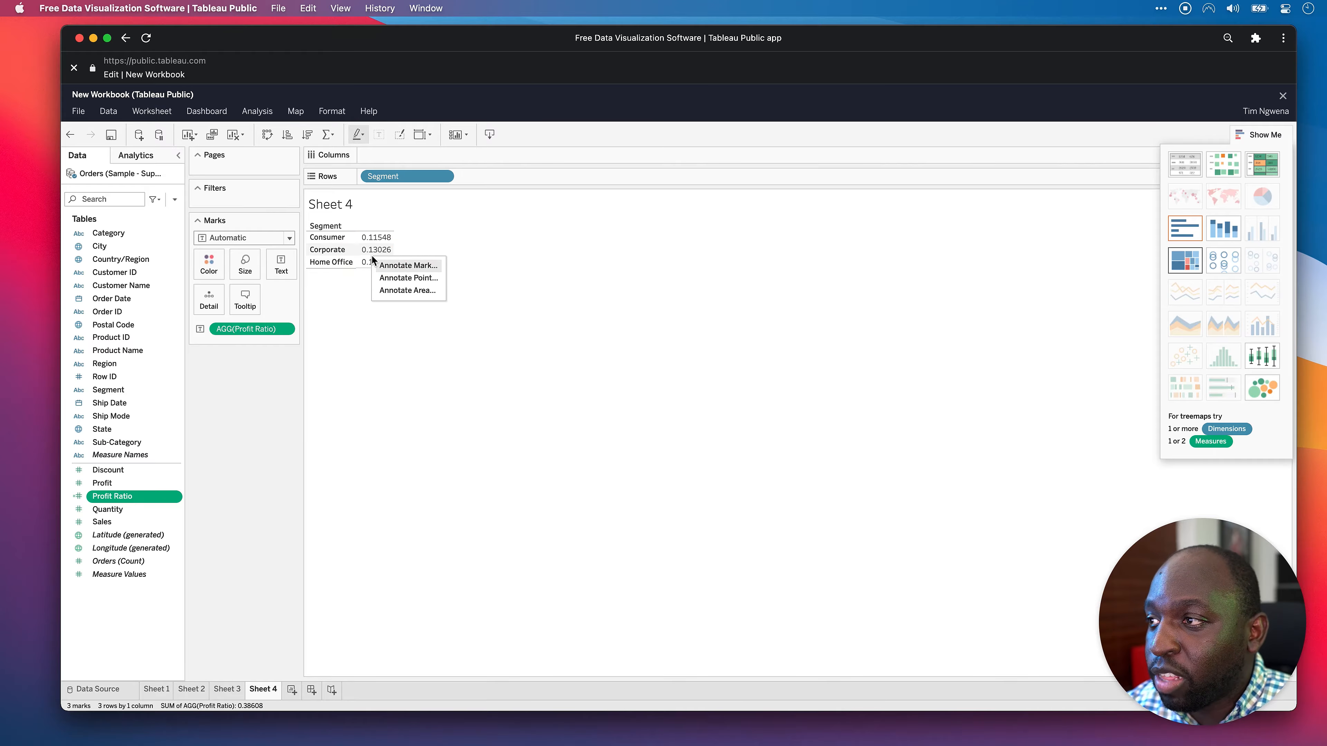
click(466, 383)
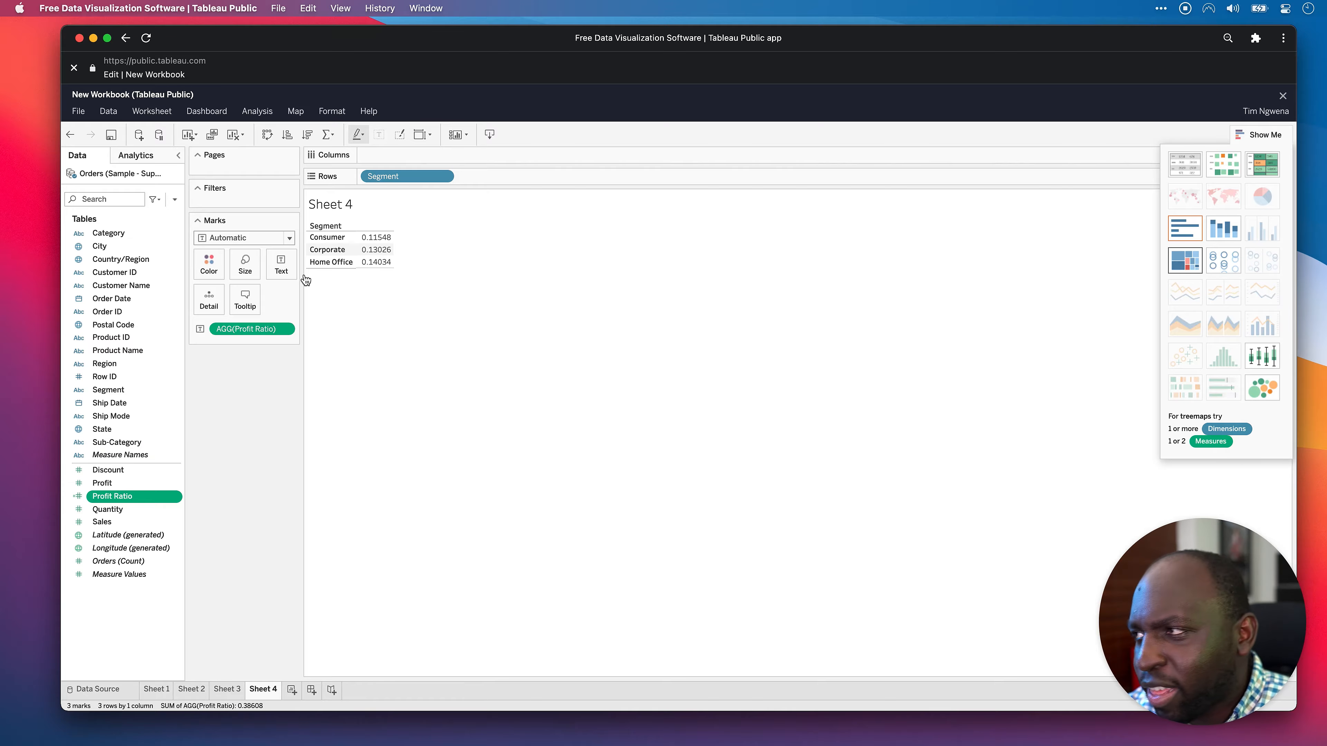
Widen the data pane to fit the full data source name.
drag(184, 197, 236, 197)
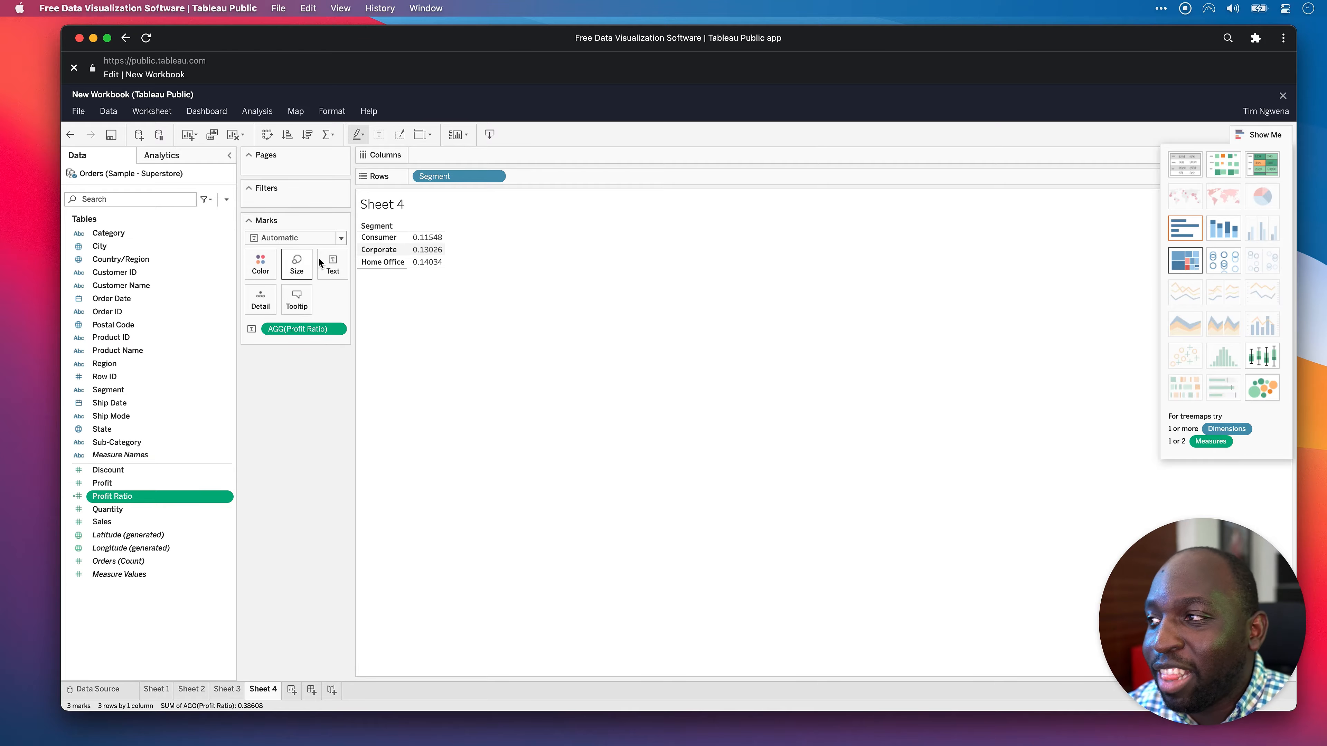
key(ctrl+a)
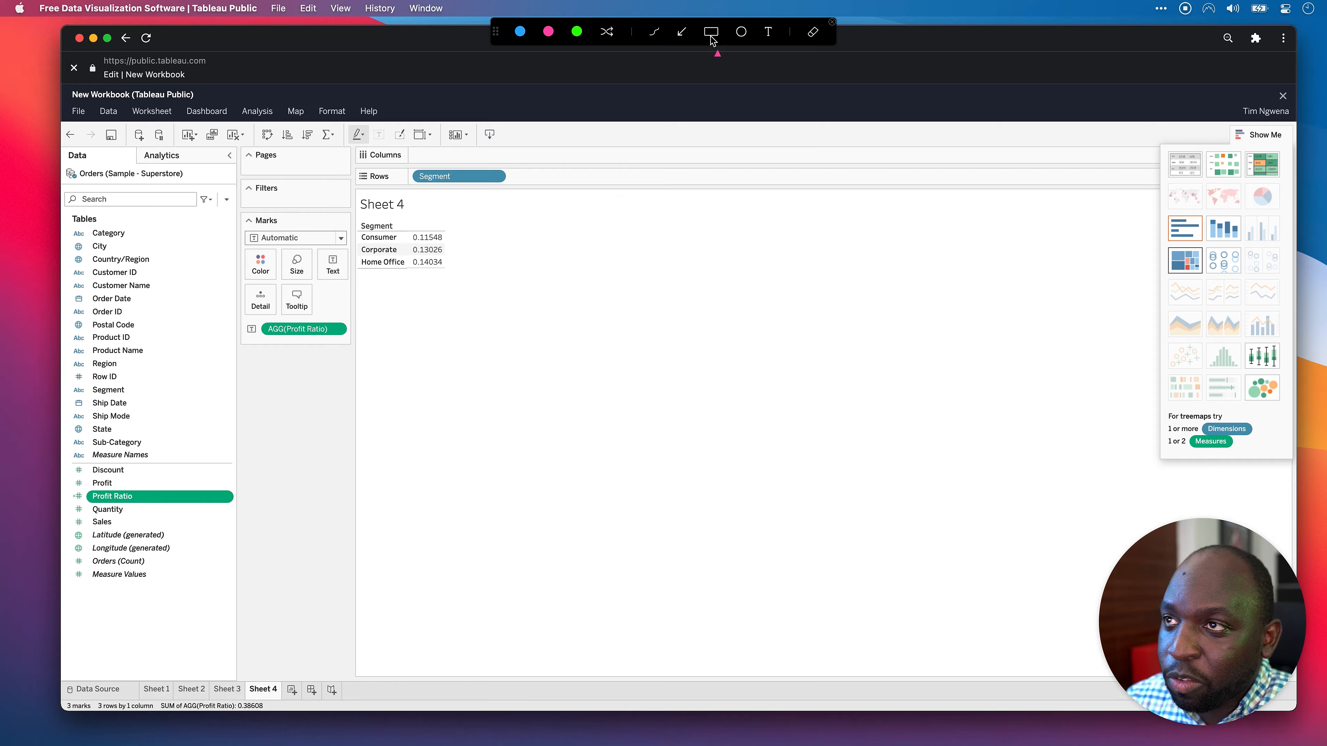
click(711, 35)
mouse_move(236, 203)
mouse_down()
mouse_move(334, 333)
mouse_move(360, 344)
mouse_up()
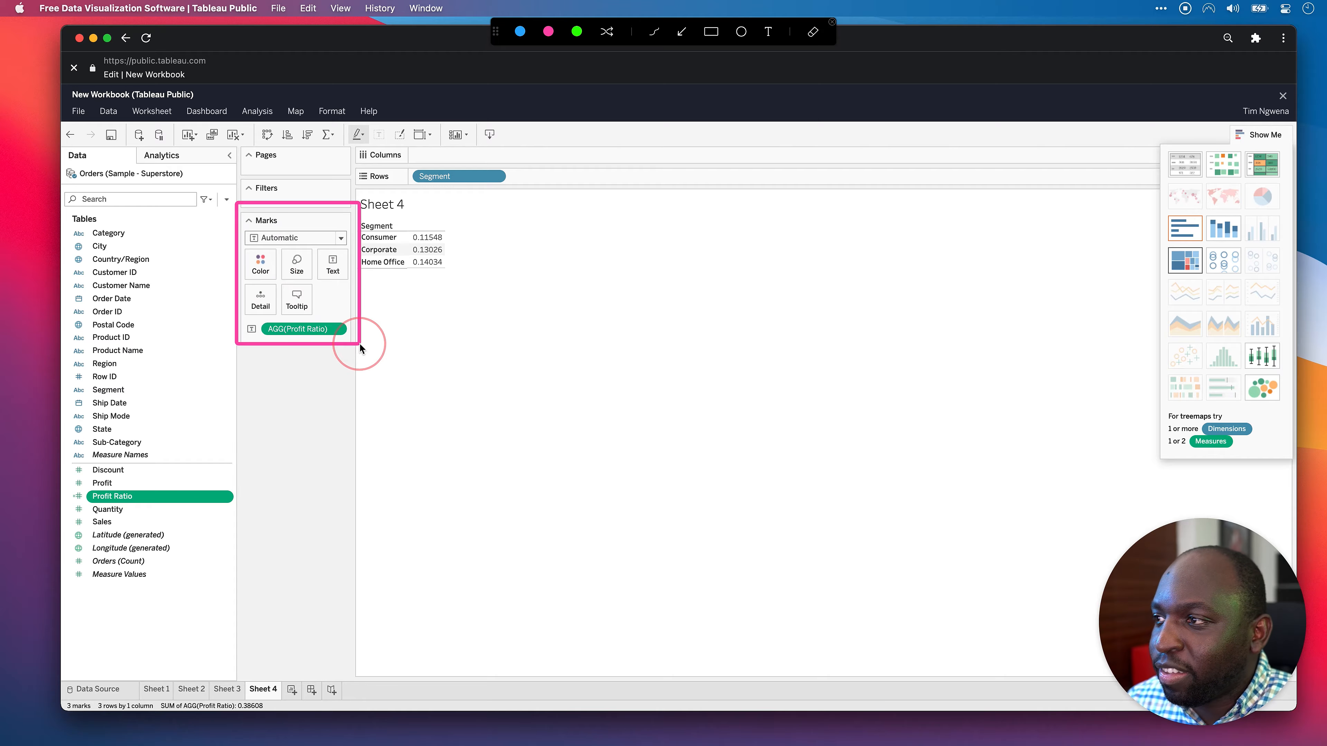
key(ctrl)
key(ctrl+a)
Format the table's Profit Ratio values as percentages with 1 decimal place.
click(339, 329)
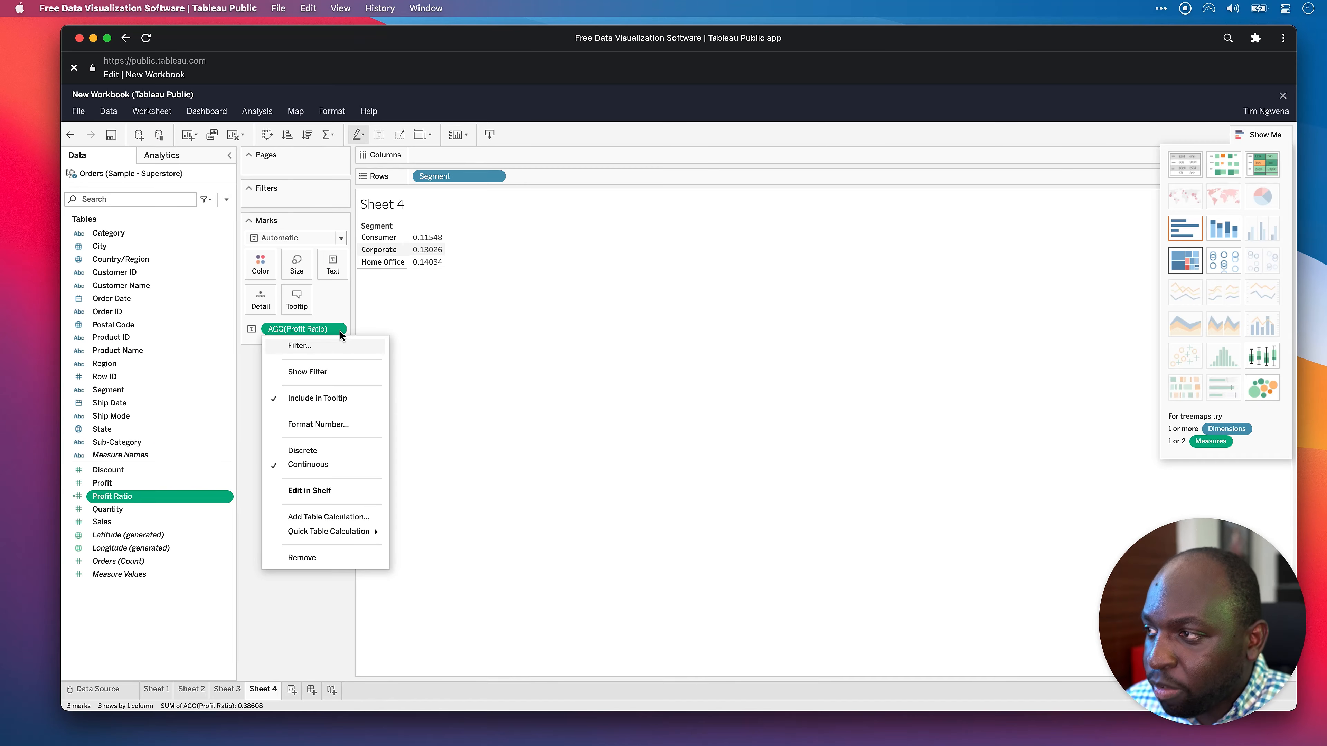
click(348, 424)
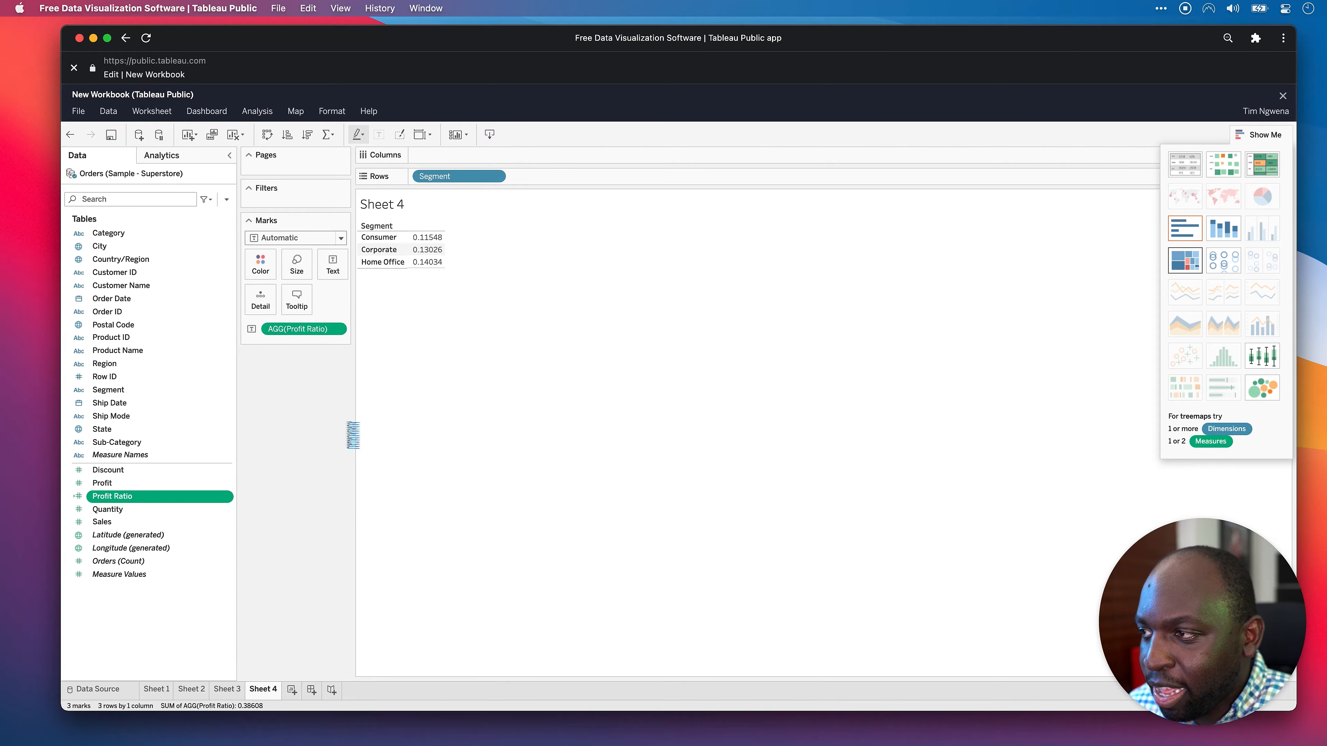
click(278, 400)
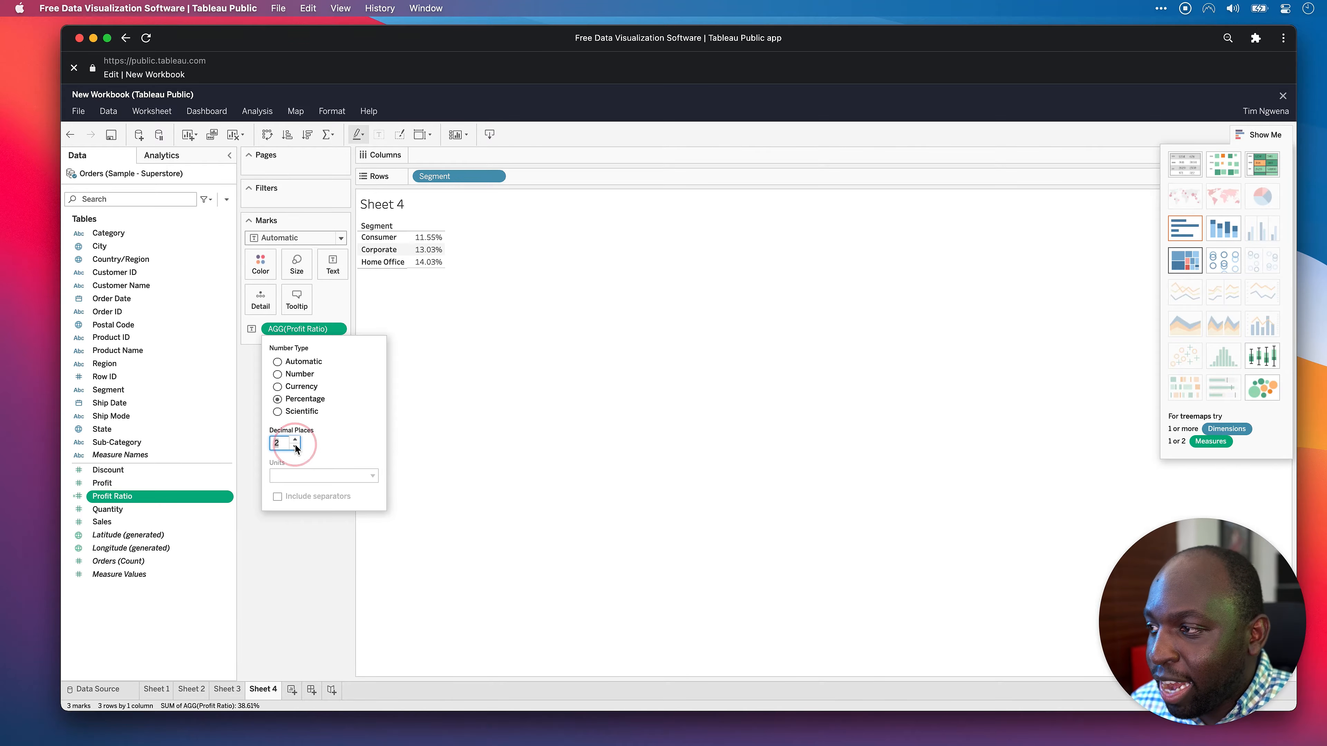
click(295, 447)
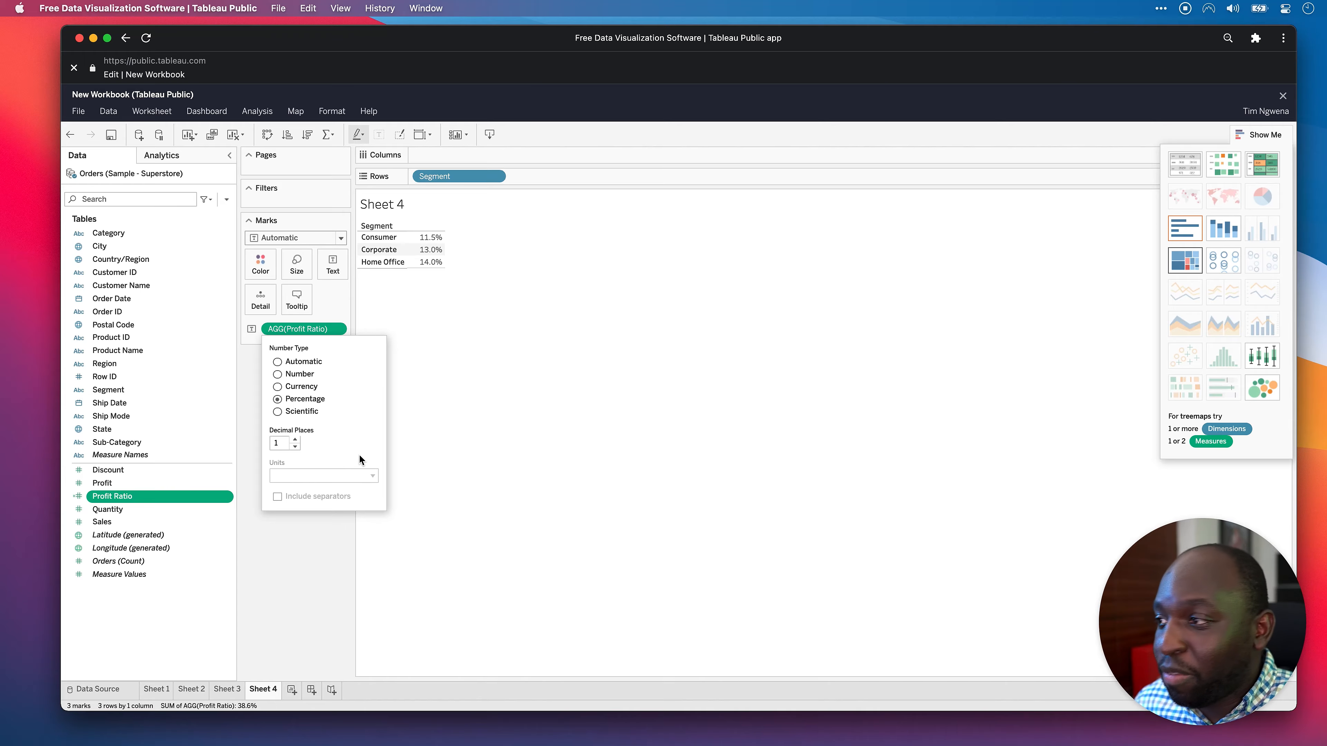
click(296, 554)
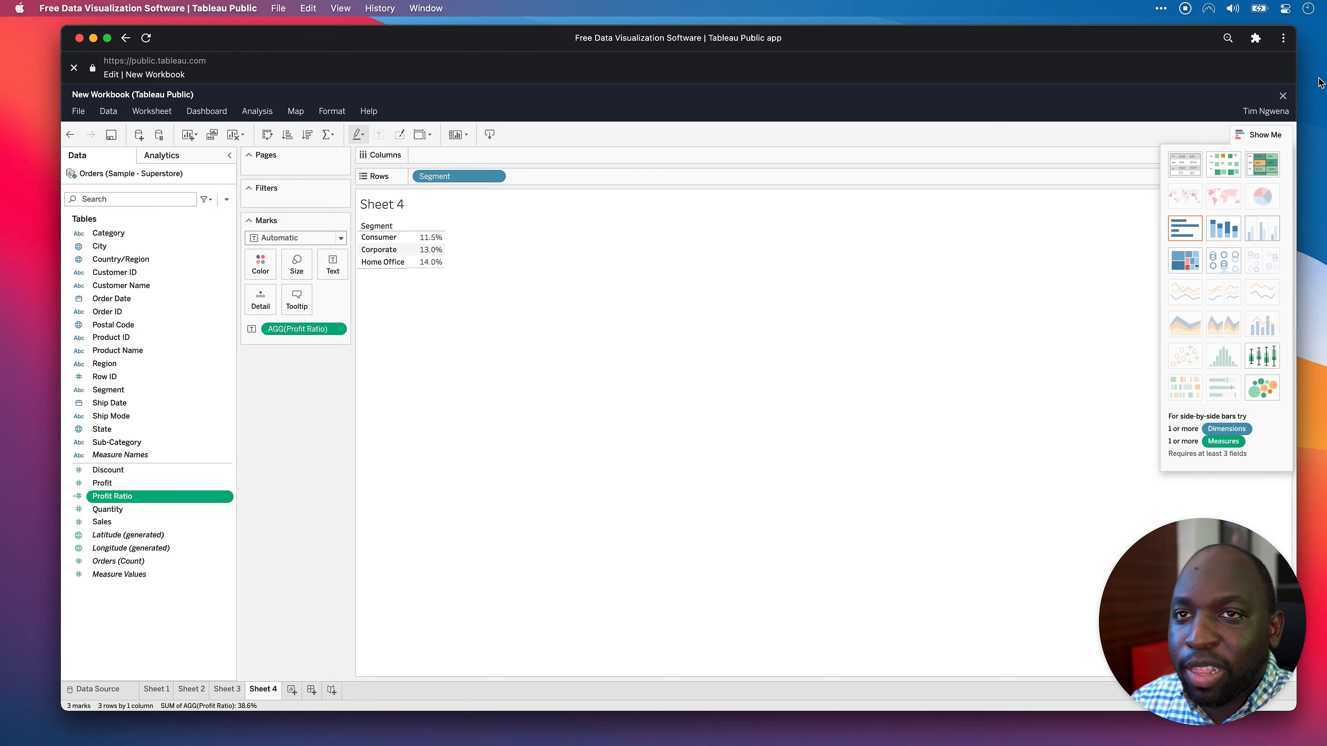
Close the workbook editor, saving a copy named "New public test workbook".
click(1284, 97)
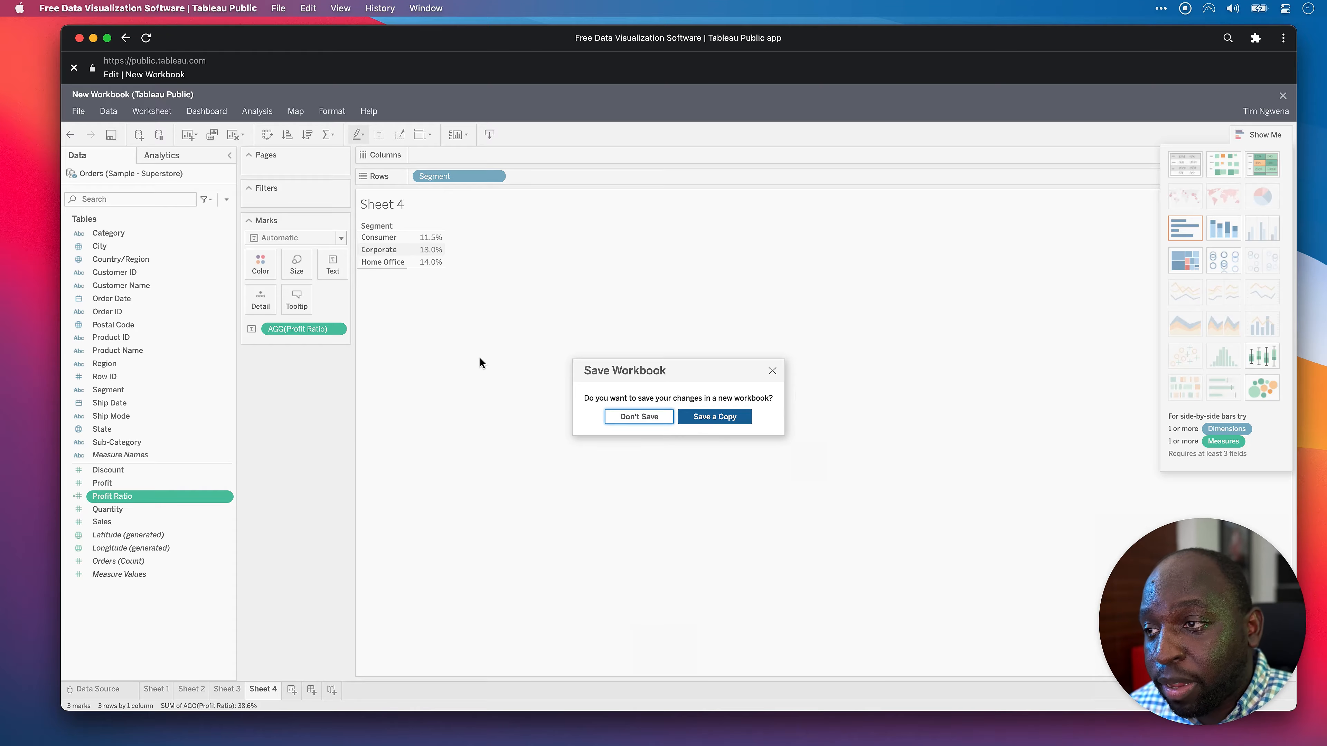
click(701, 418)
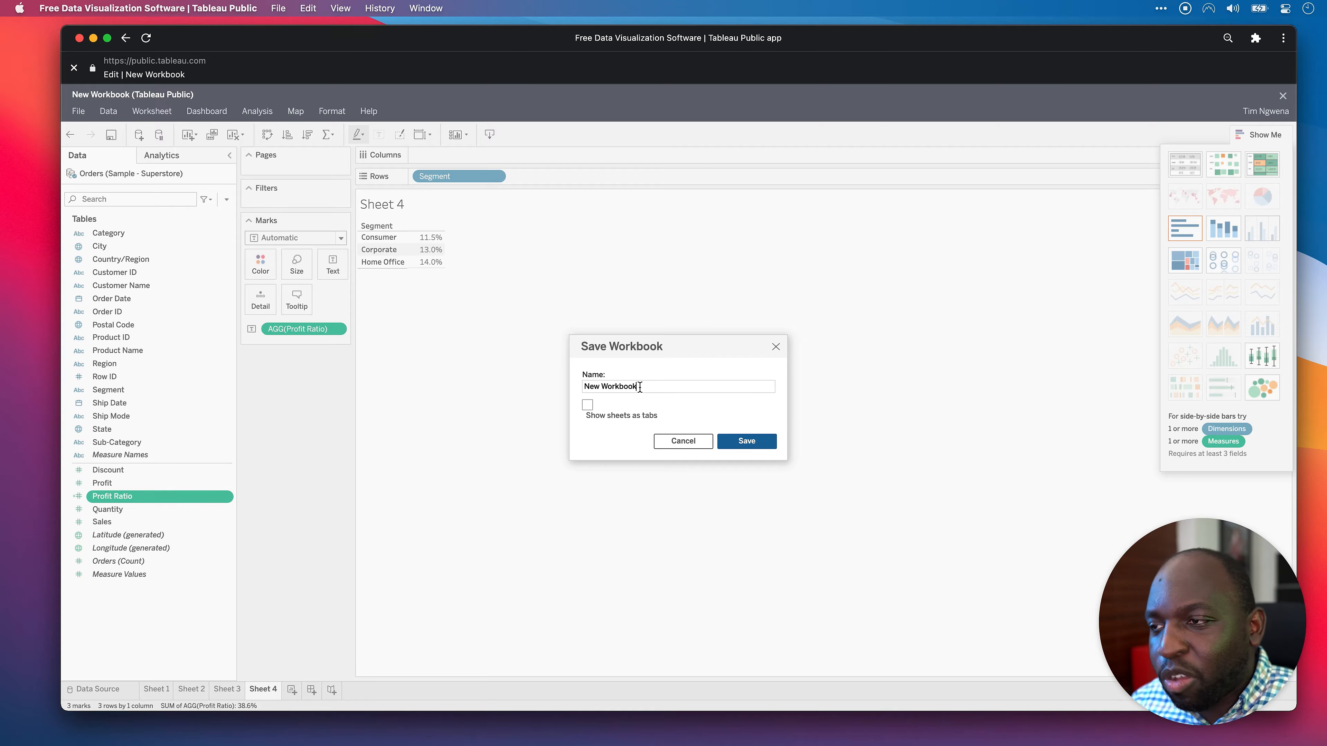
drag(640, 387, 603, 382)
text(public)
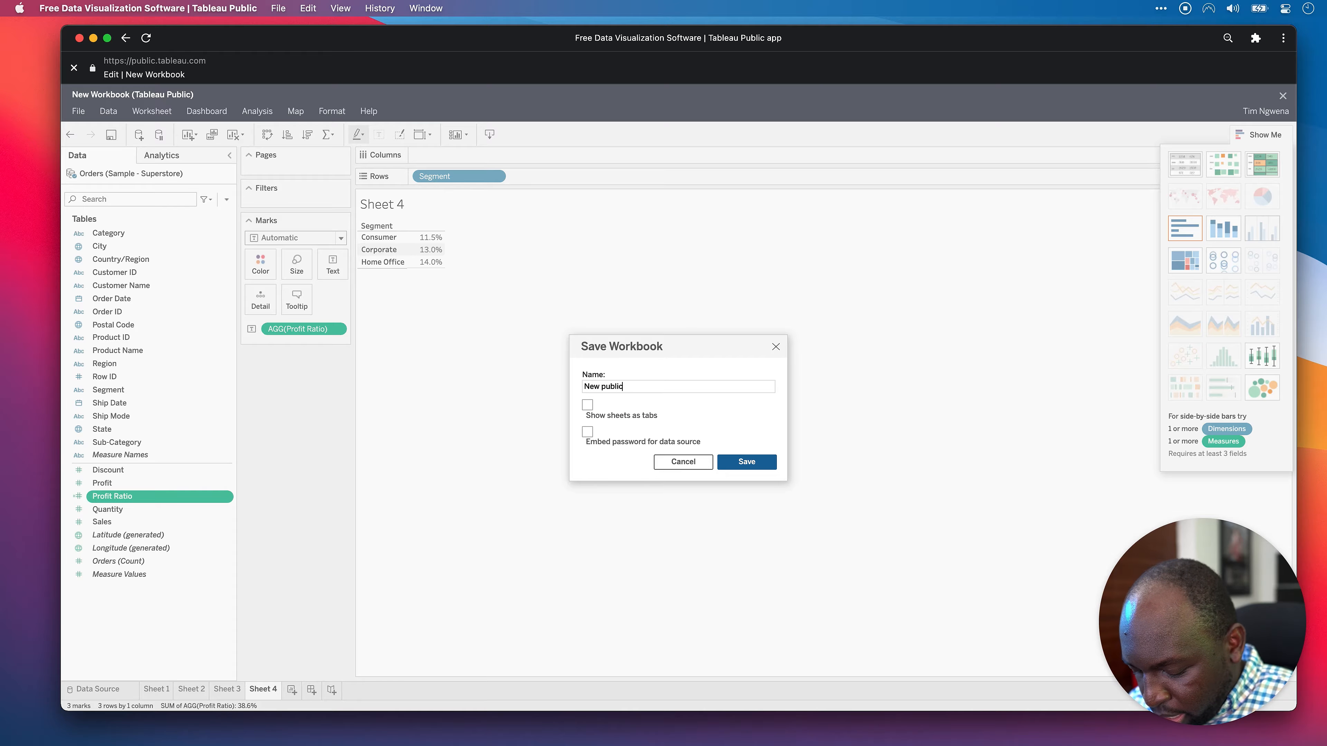
text( test workbook)
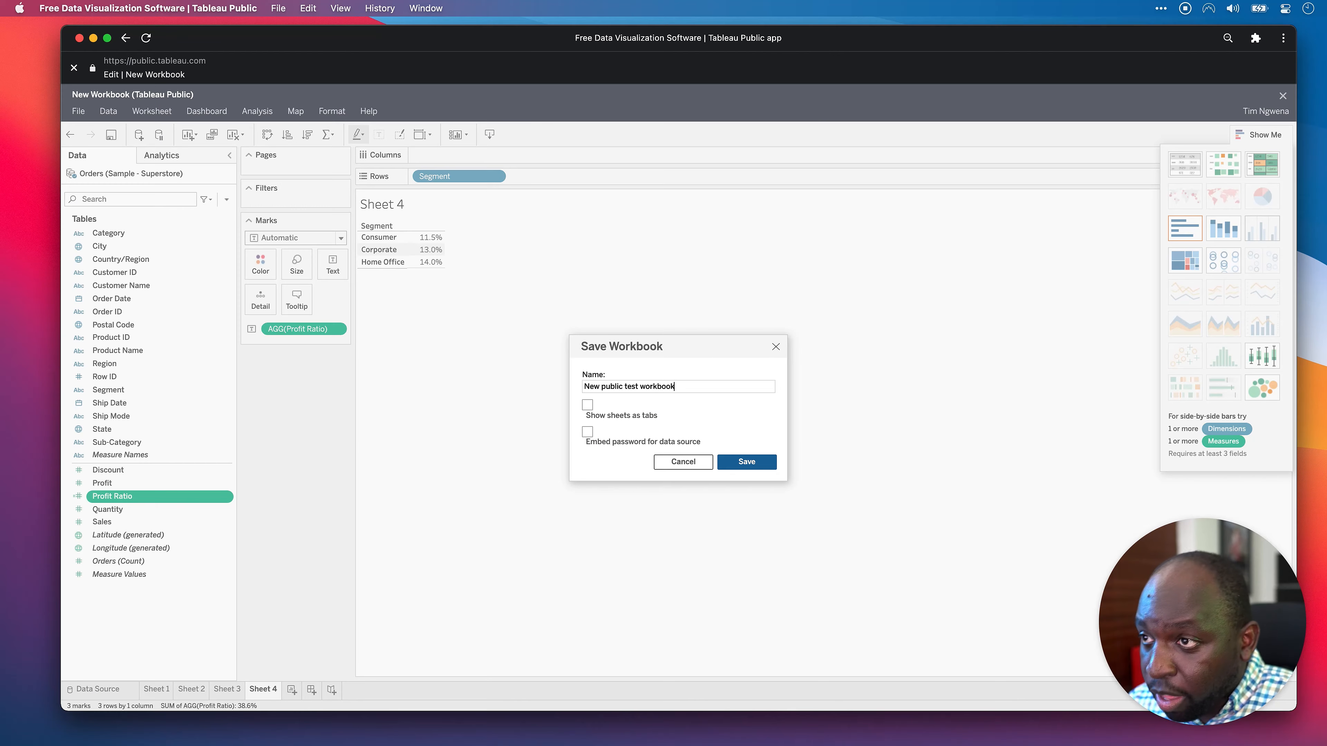
click(747, 462)
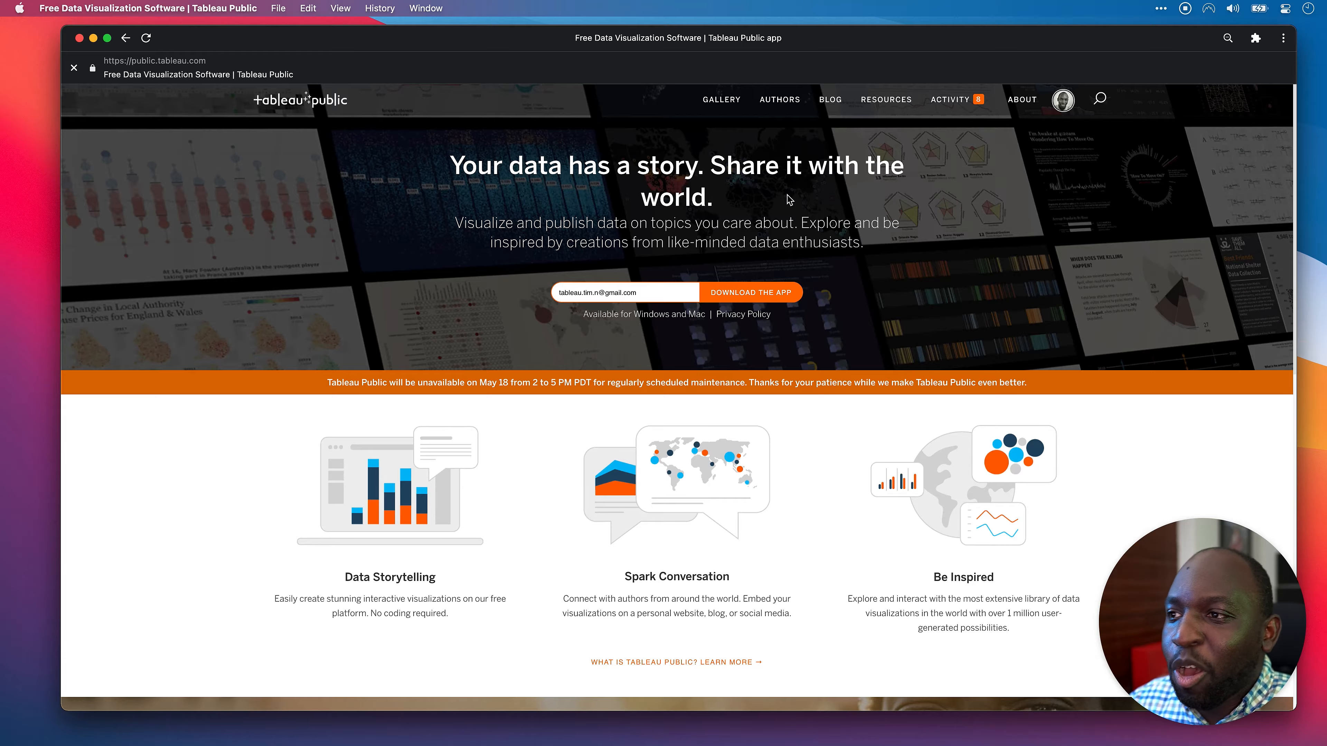
Open the published "New public test workbook" from the author profile, dismiss the publish notice, and open it for editing.
click(1063, 99)
click(1076, 125)
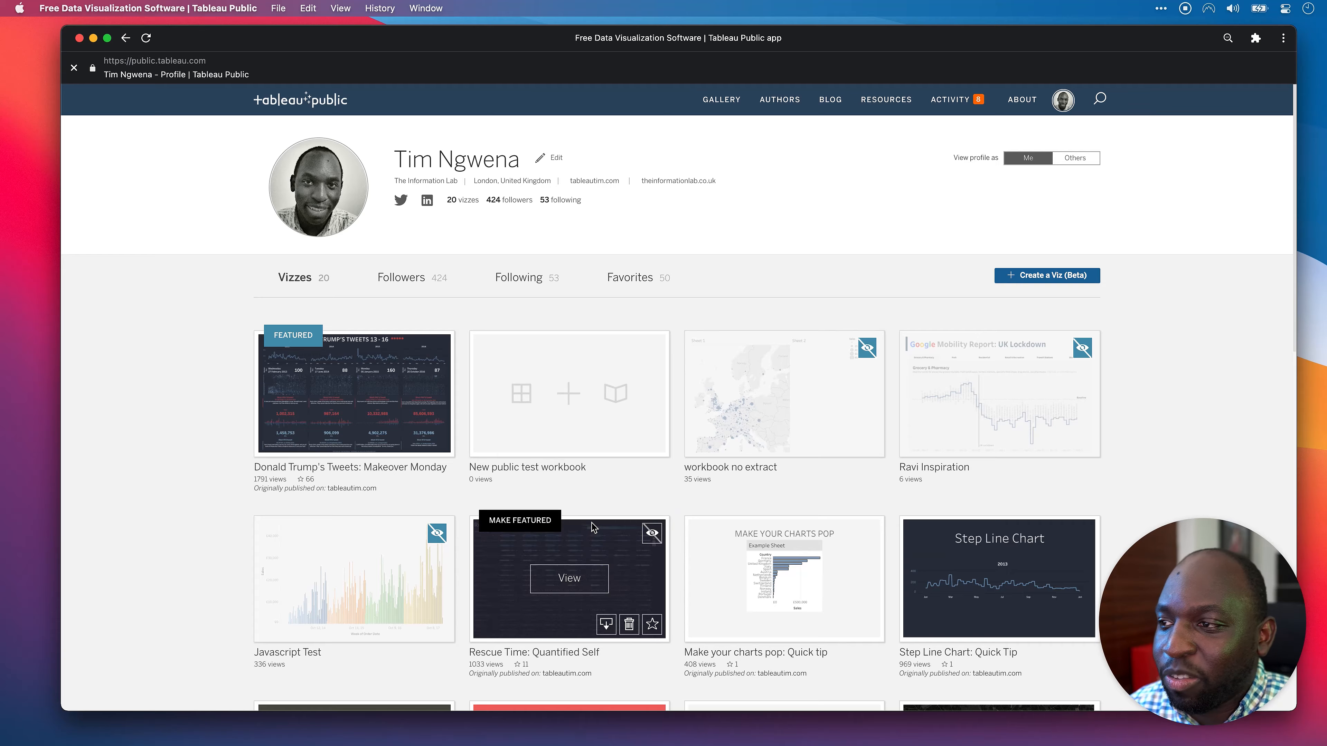
click(574, 398)
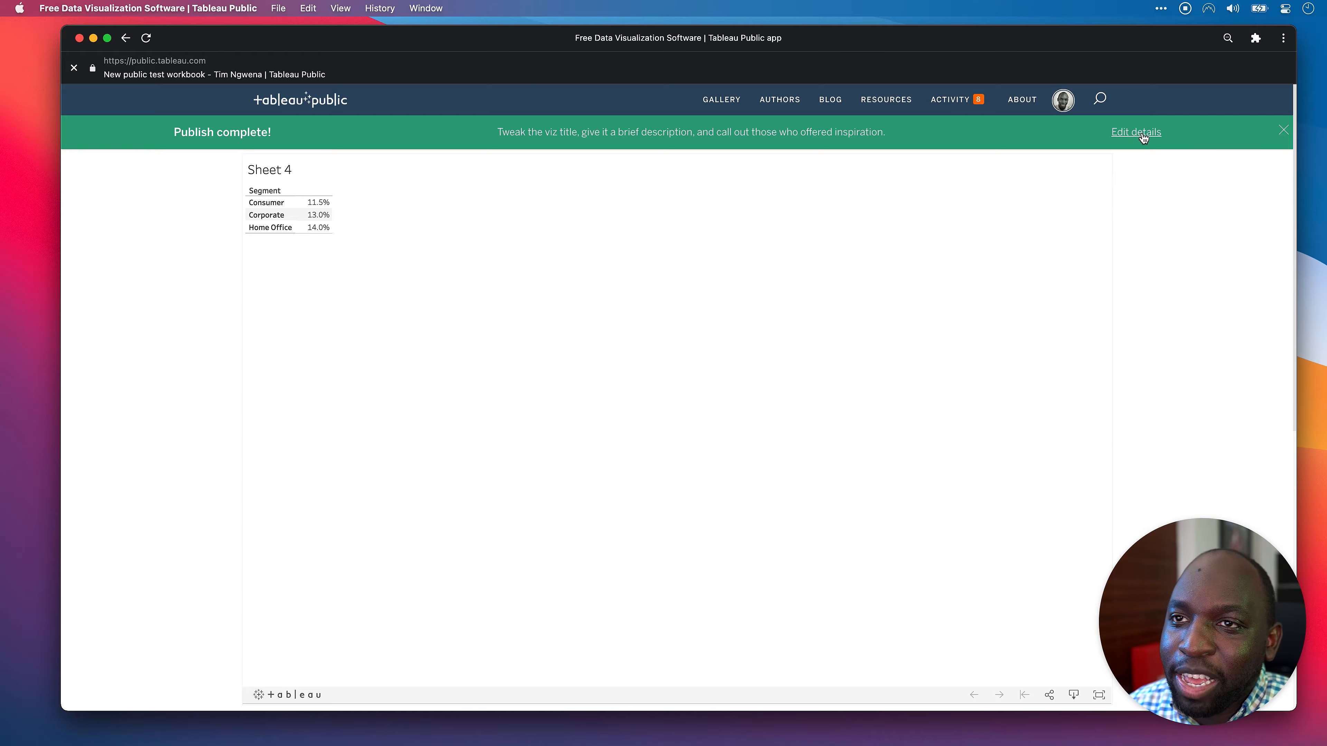
click(1282, 131)
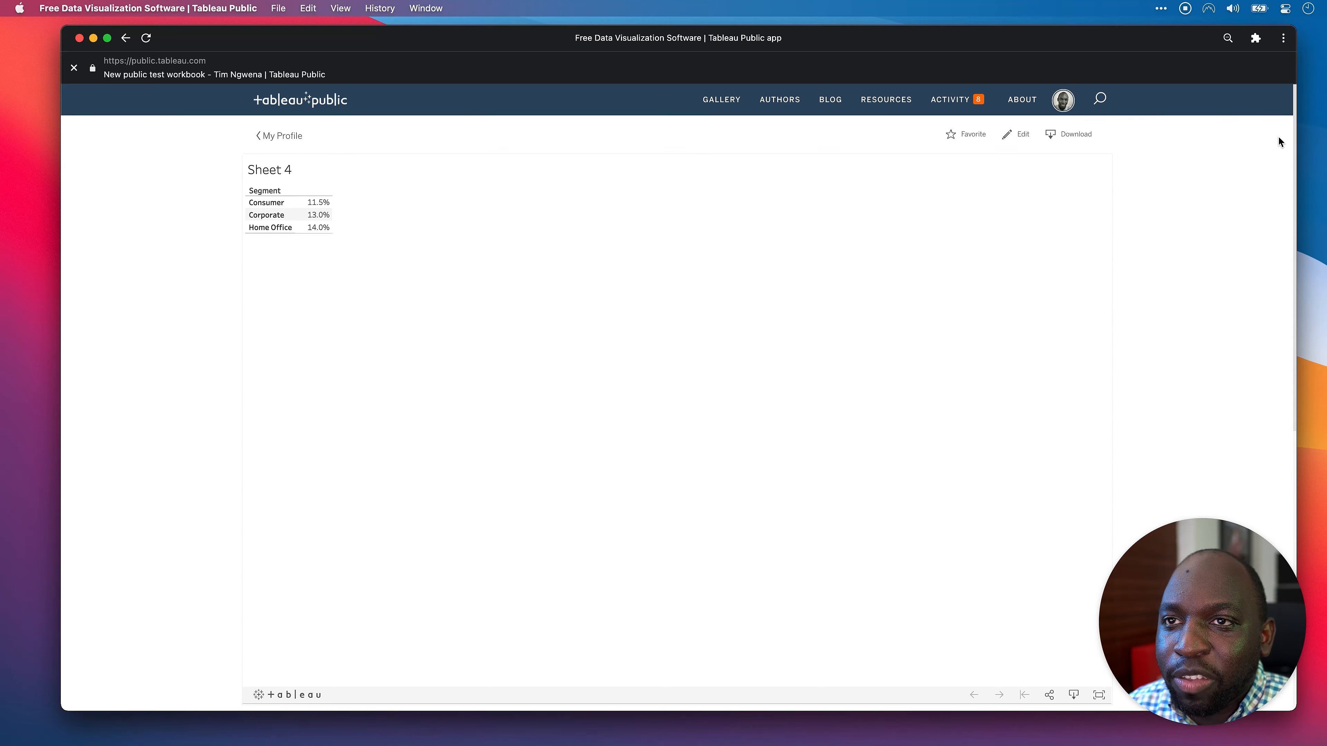
click(1018, 134)
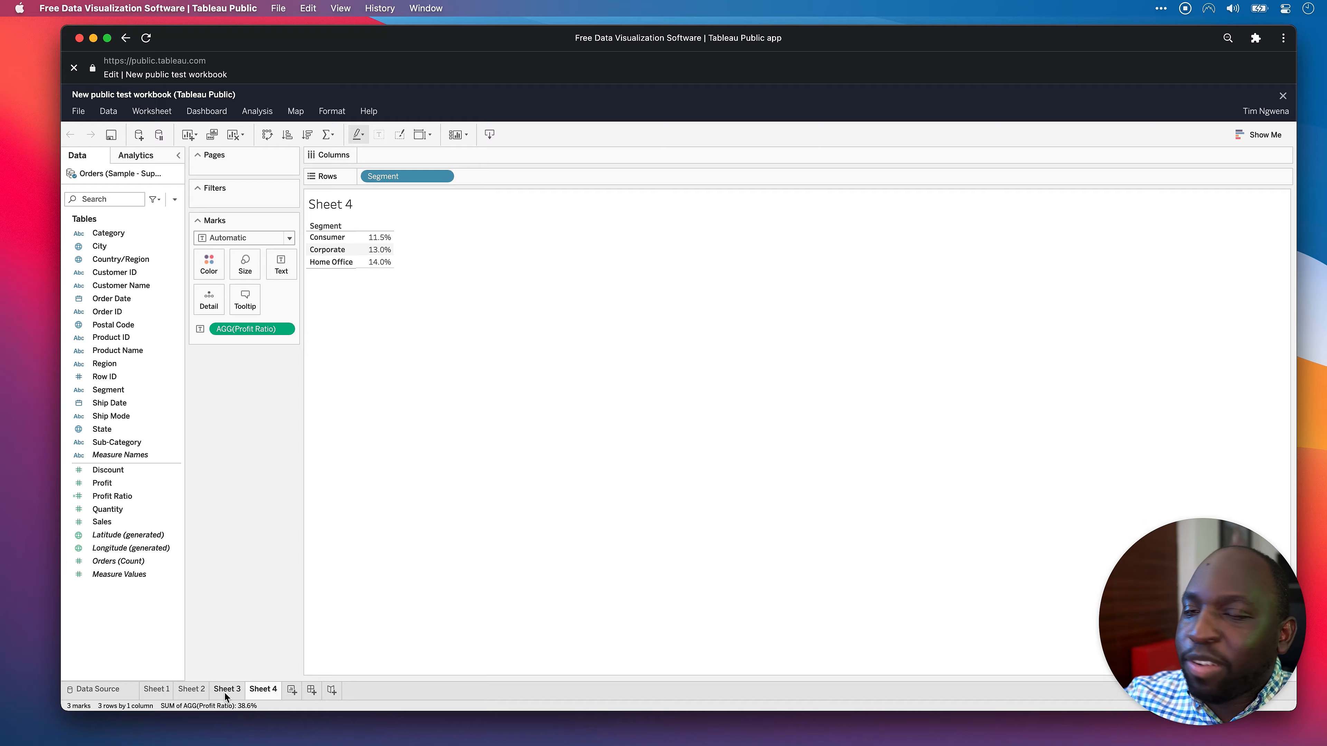
Review Sheet 1, Sheet 2 and Sheet 3 of the reopened workbook.
click(156, 691)
click(193, 691)
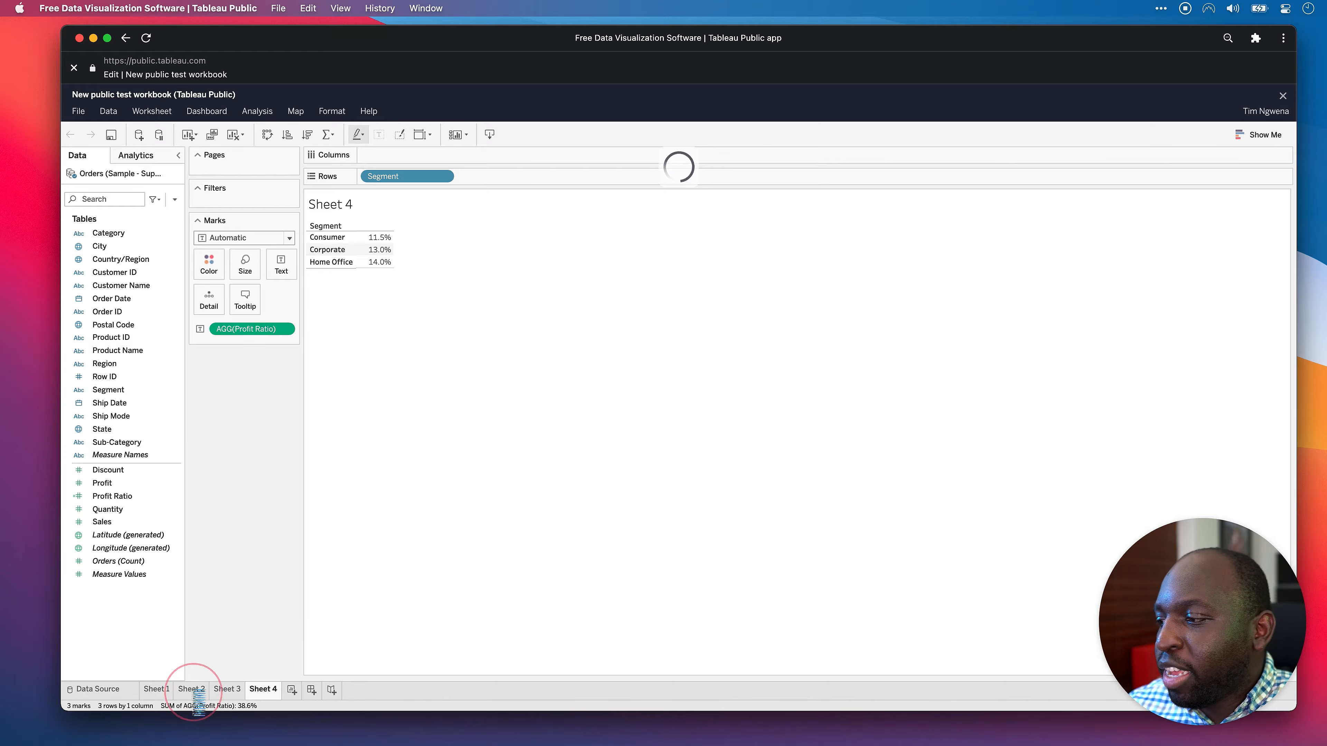
click(243, 679)
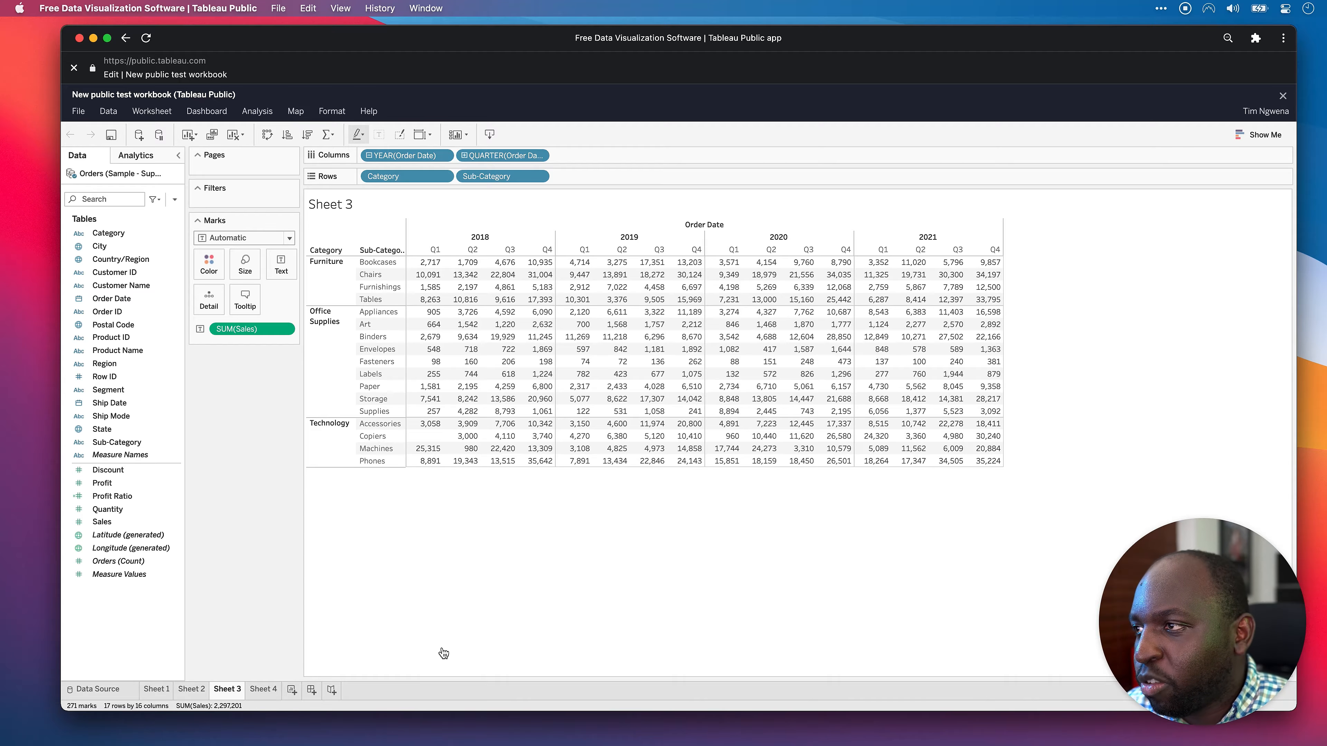
click(463, 574)
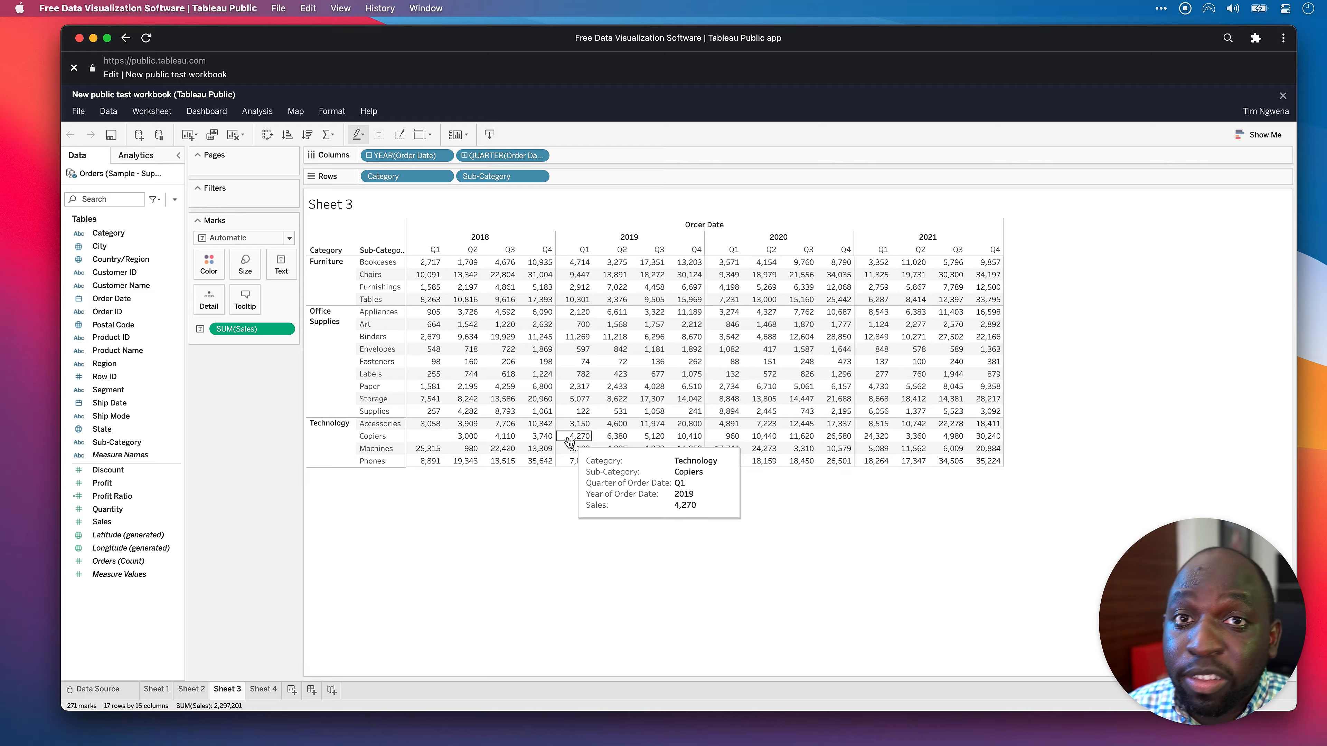
Create a new dashboard and add Sheet 1, Sheet 2, Sheet 3 and Sheet 4, with Sheet 4 beneath the Sheet 2 map.
click(309, 691)
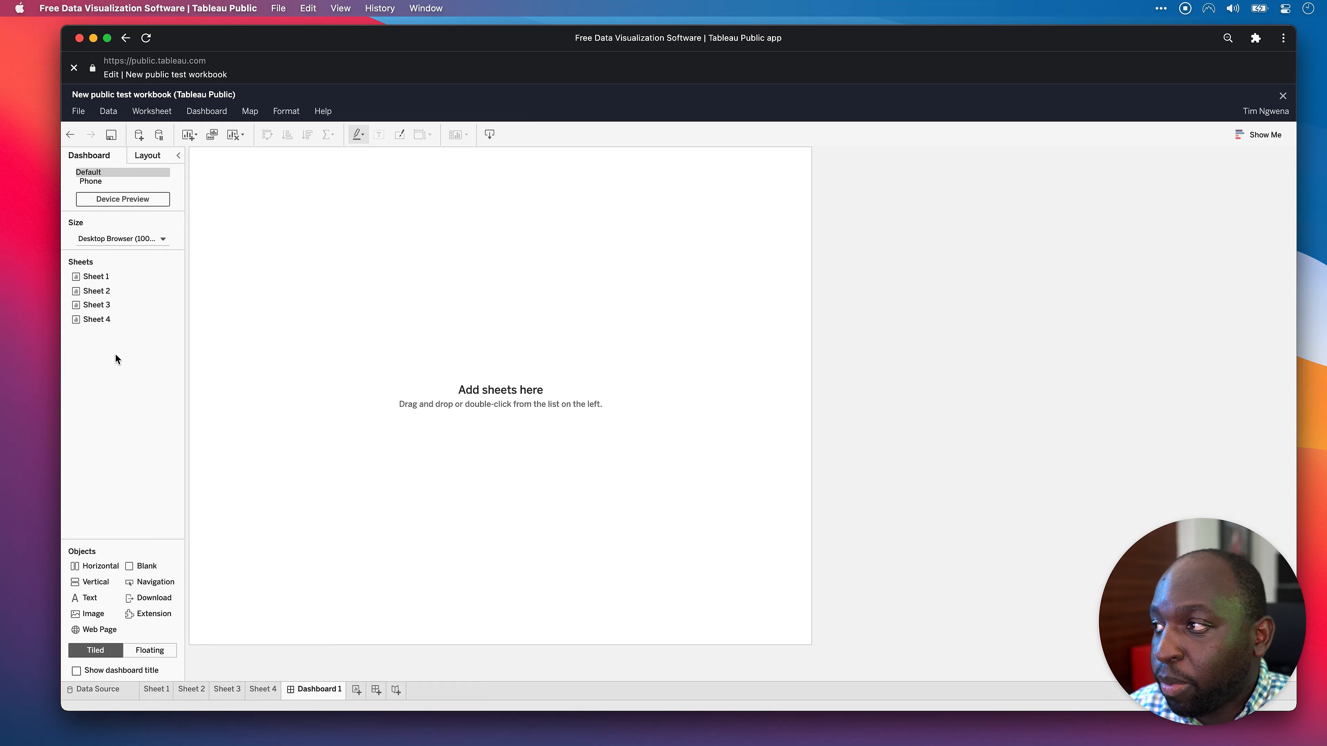
click(98, 276)
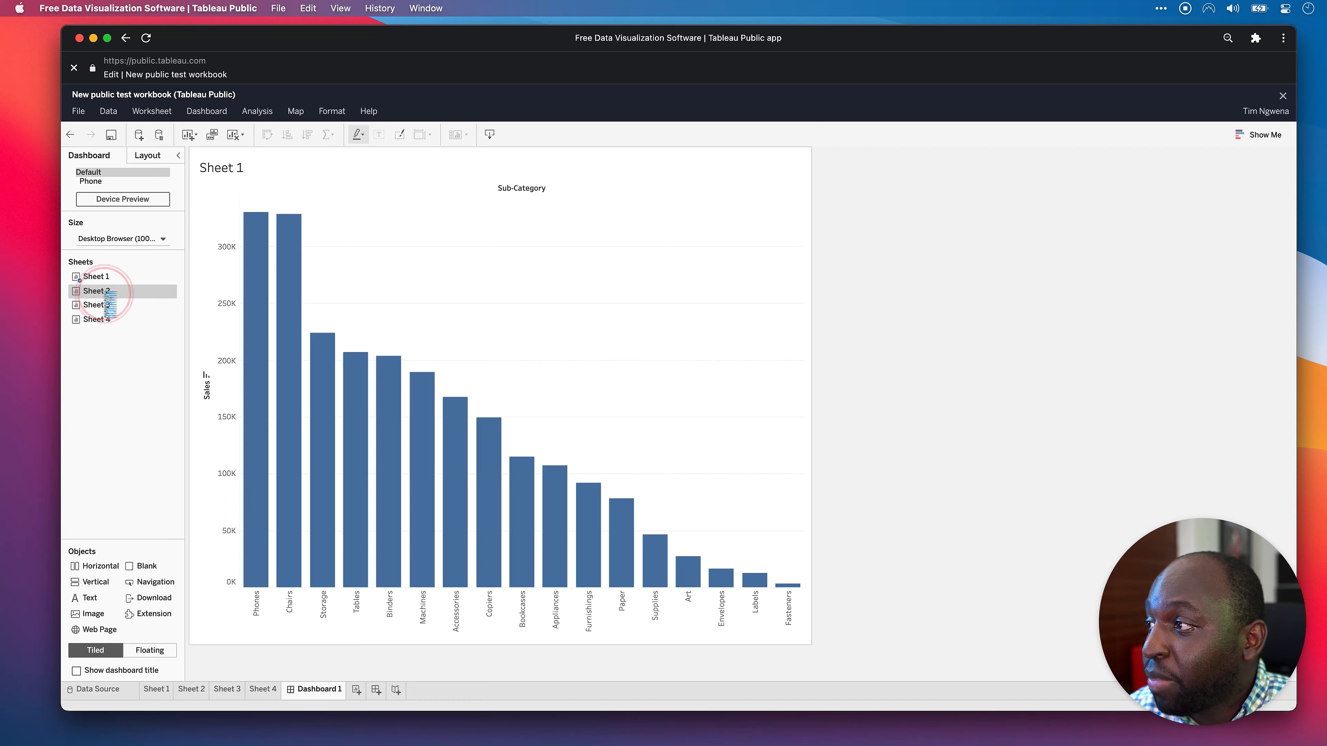
double_click(99, 291)
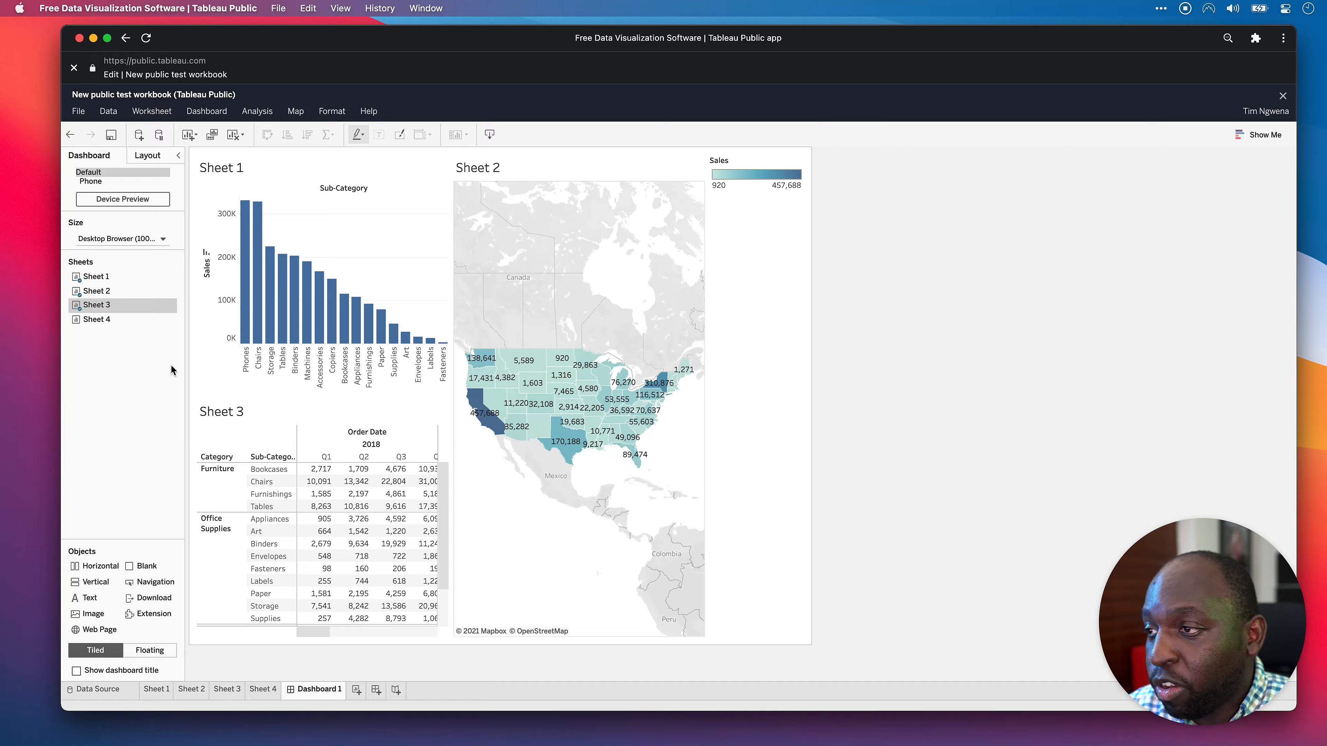
drag(100, 320, 510, 469)
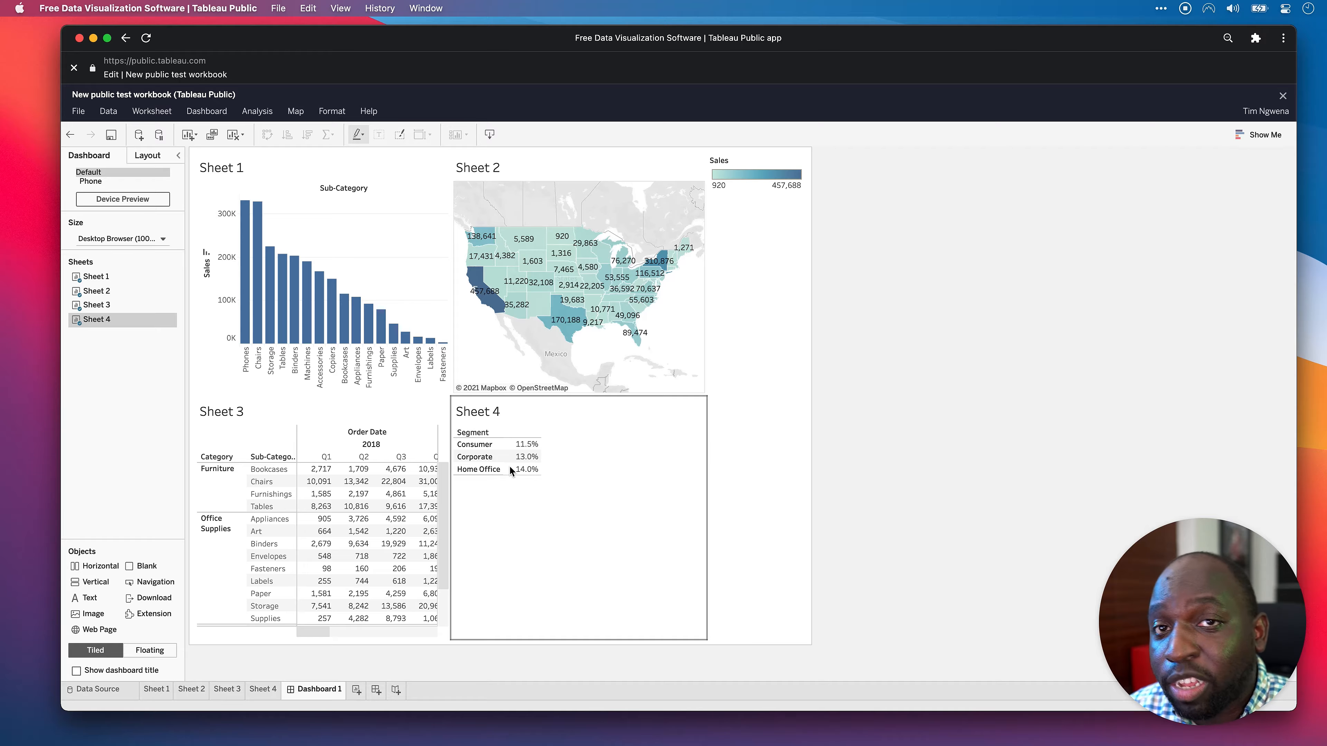
Move the Sheet 2 map across the full width at the top of the dashboard and place Sheet 4 beneath the Sales legend.
click(521, 178)
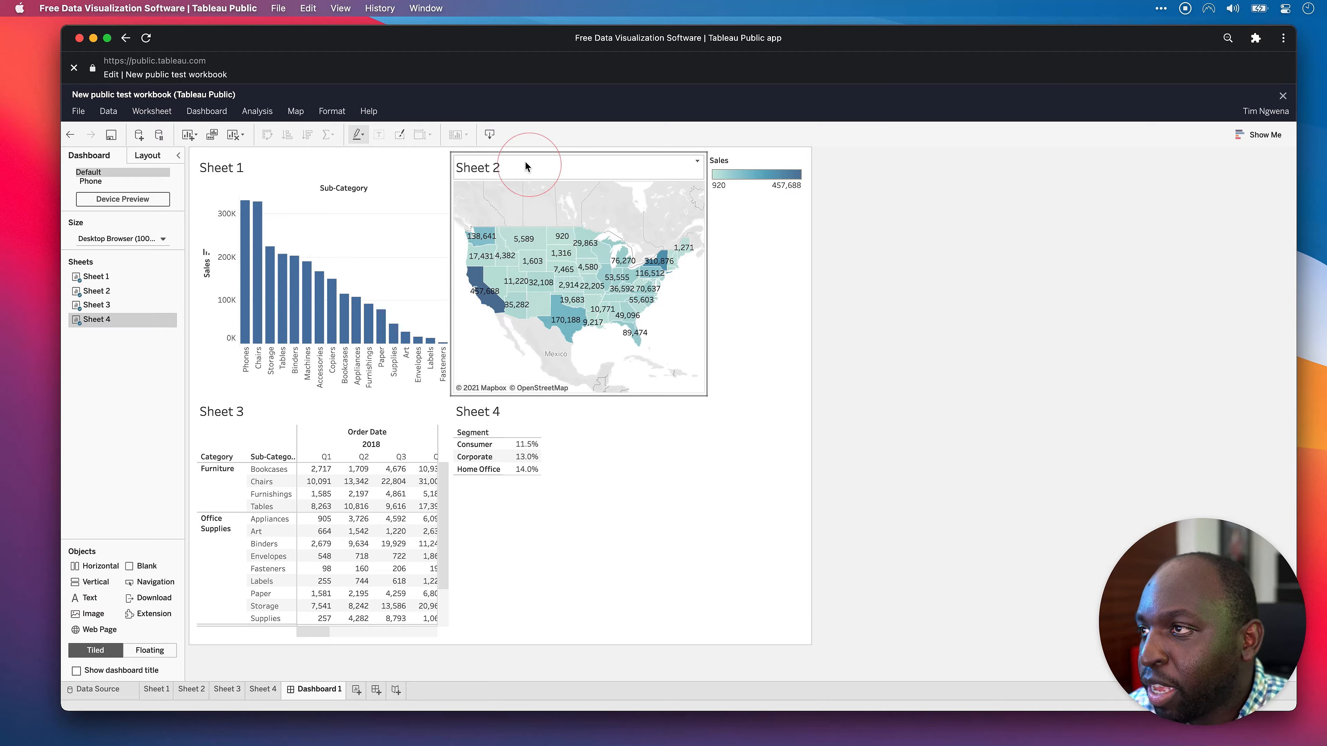
mouse_move(576, 157)
mouse_down()
mouse_move(436, 160)
mouse_move(431, 139)
mouse_move(434, 162)
mouse_move(583, 298)
mouse_up()
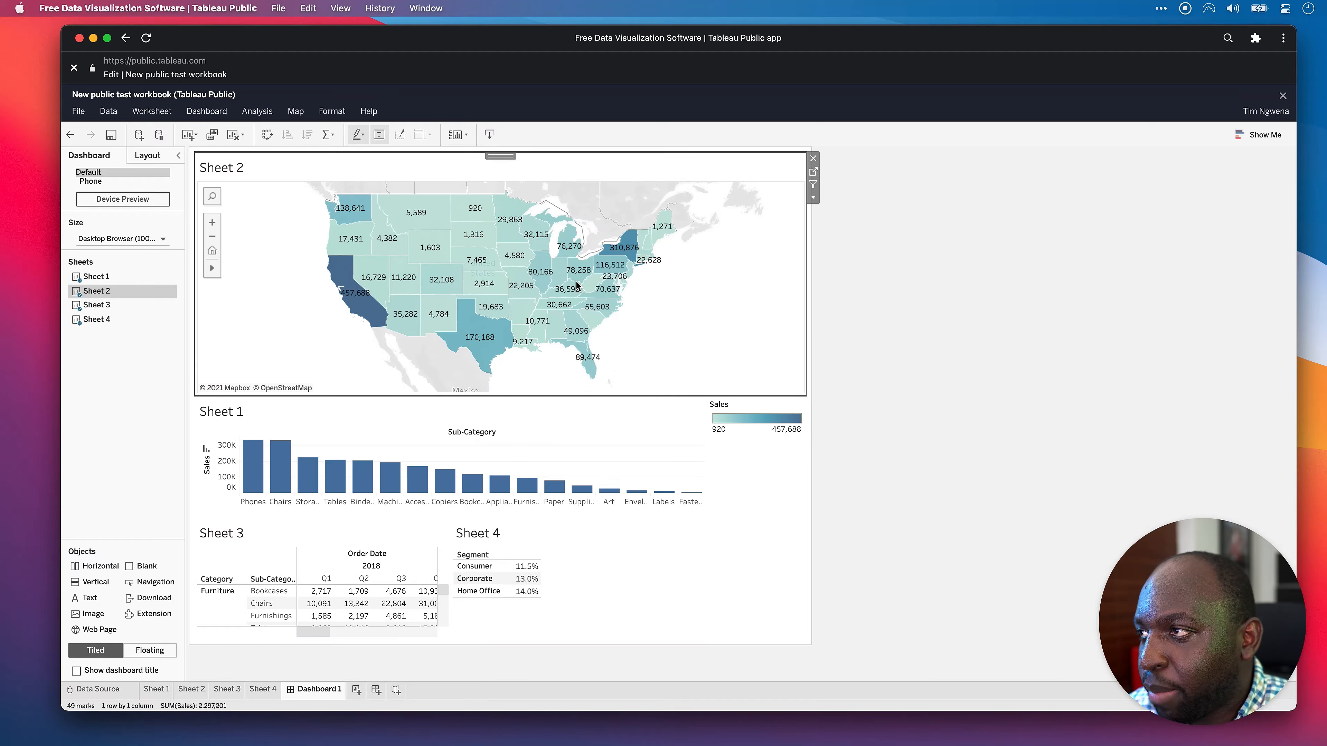
click(586, 486)
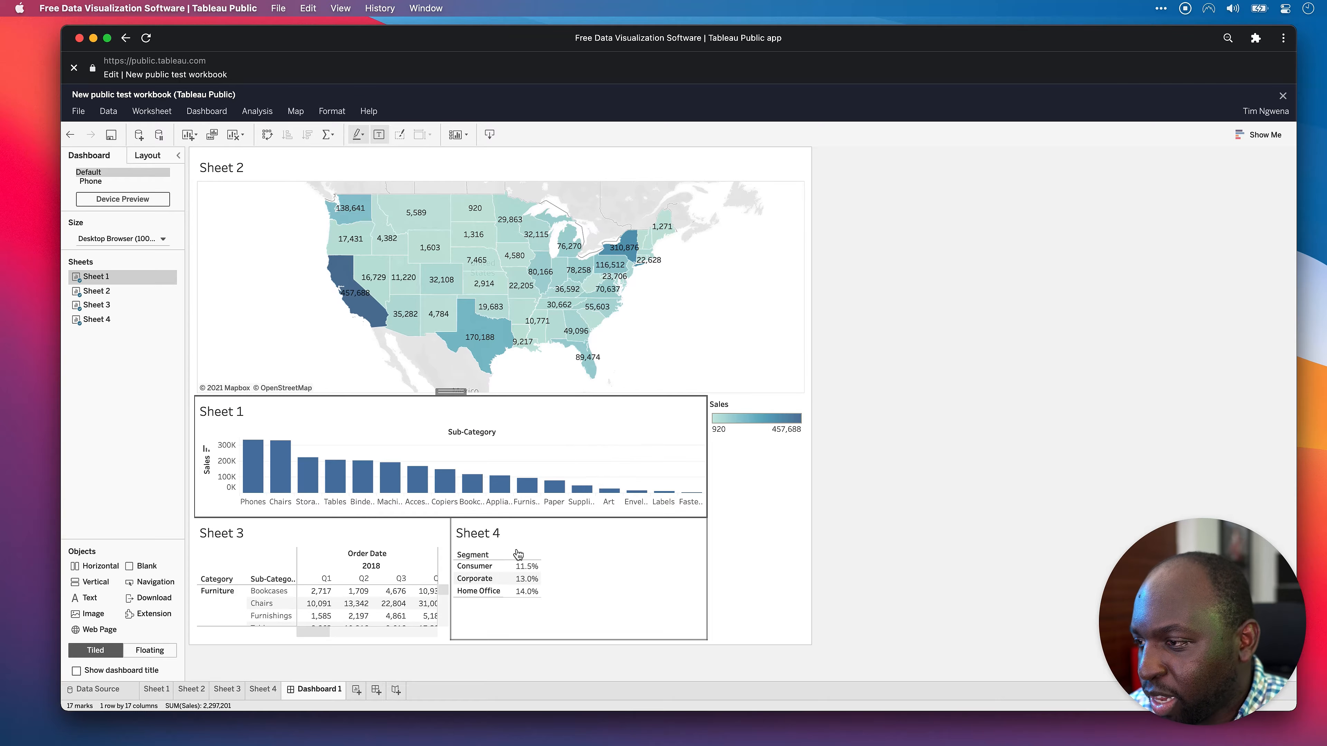
click(618, 553)
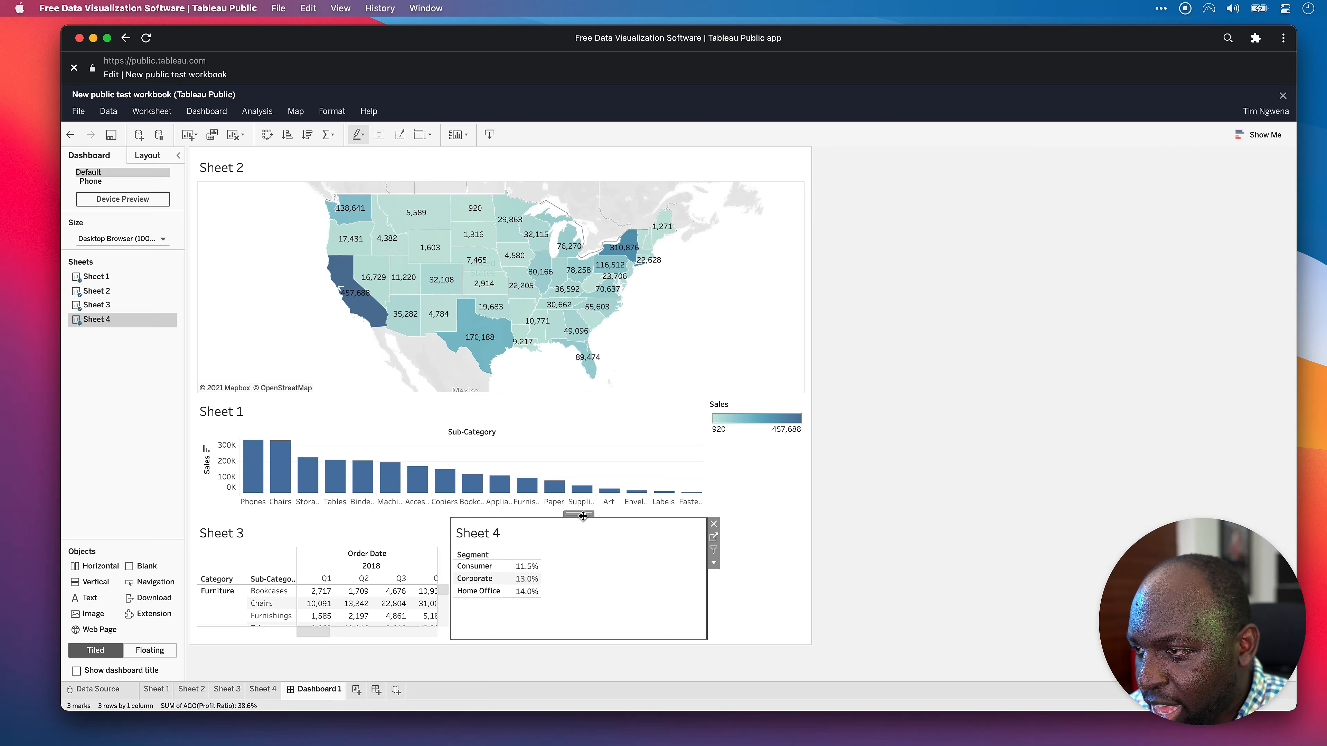
drag(578, 514, 666, 599)
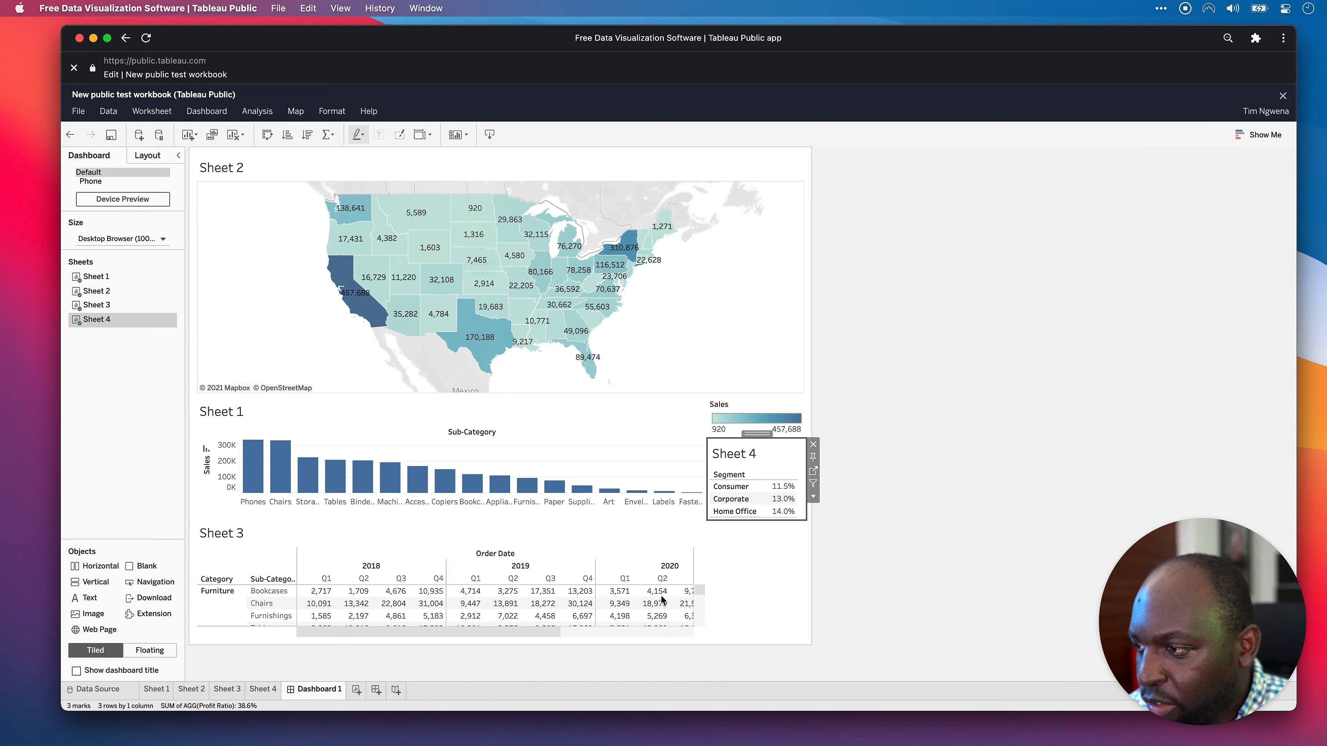
Place Sheet 1 directly to the right of the Sheet 2 map and resize the pair into a shorter row with a wider map.
click(565, 395)
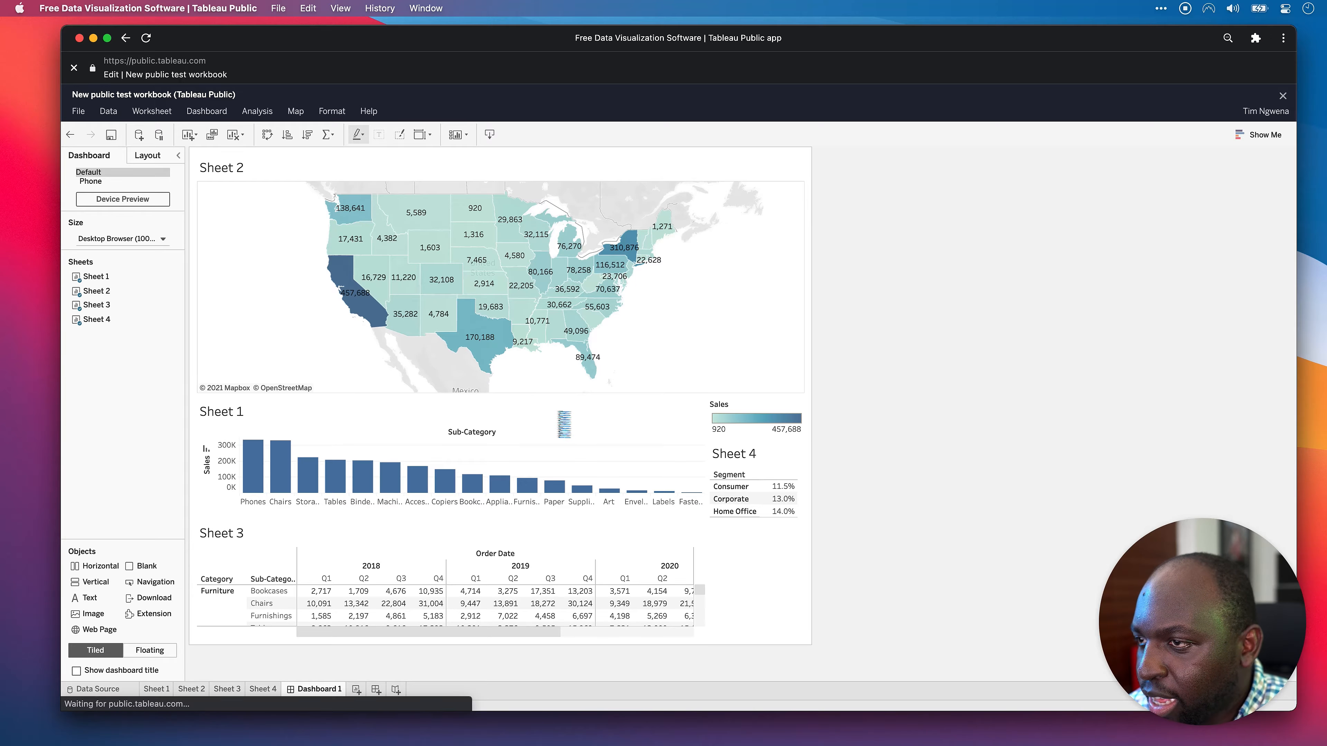
click(552, 421)
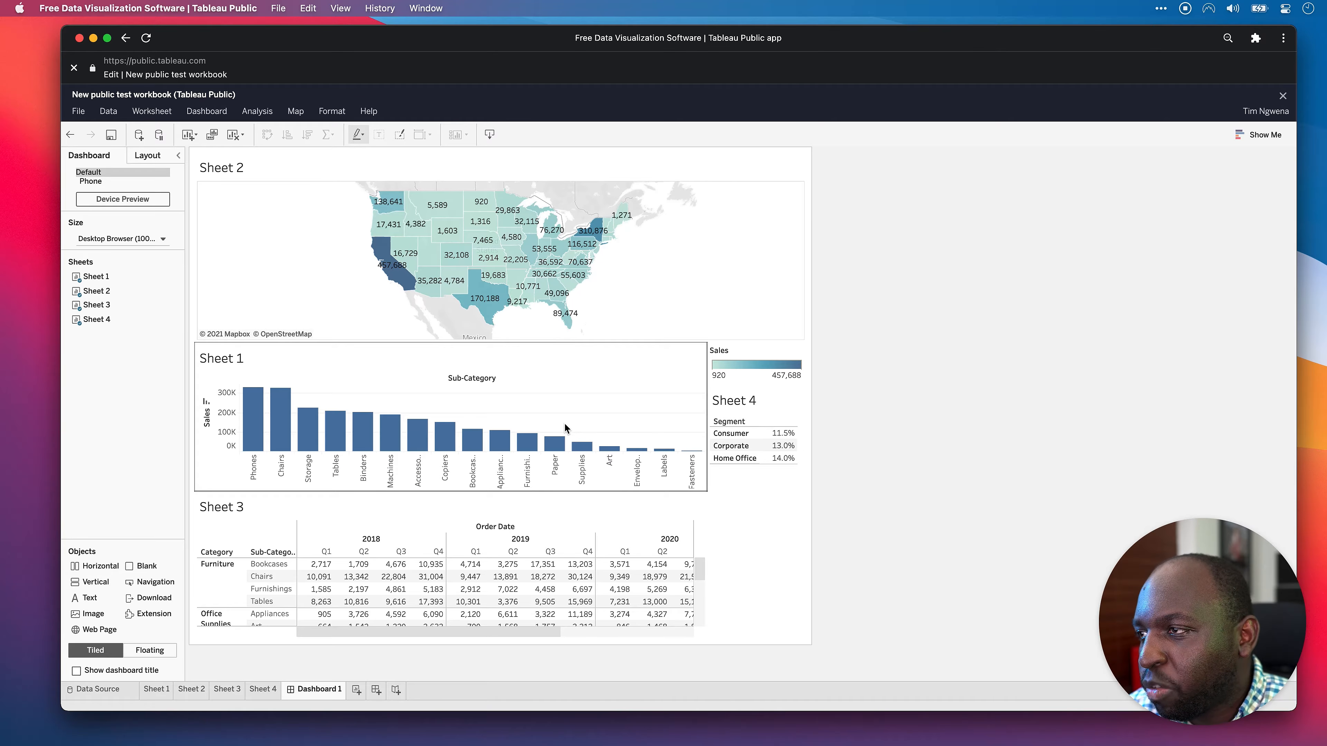
click(564, 416)
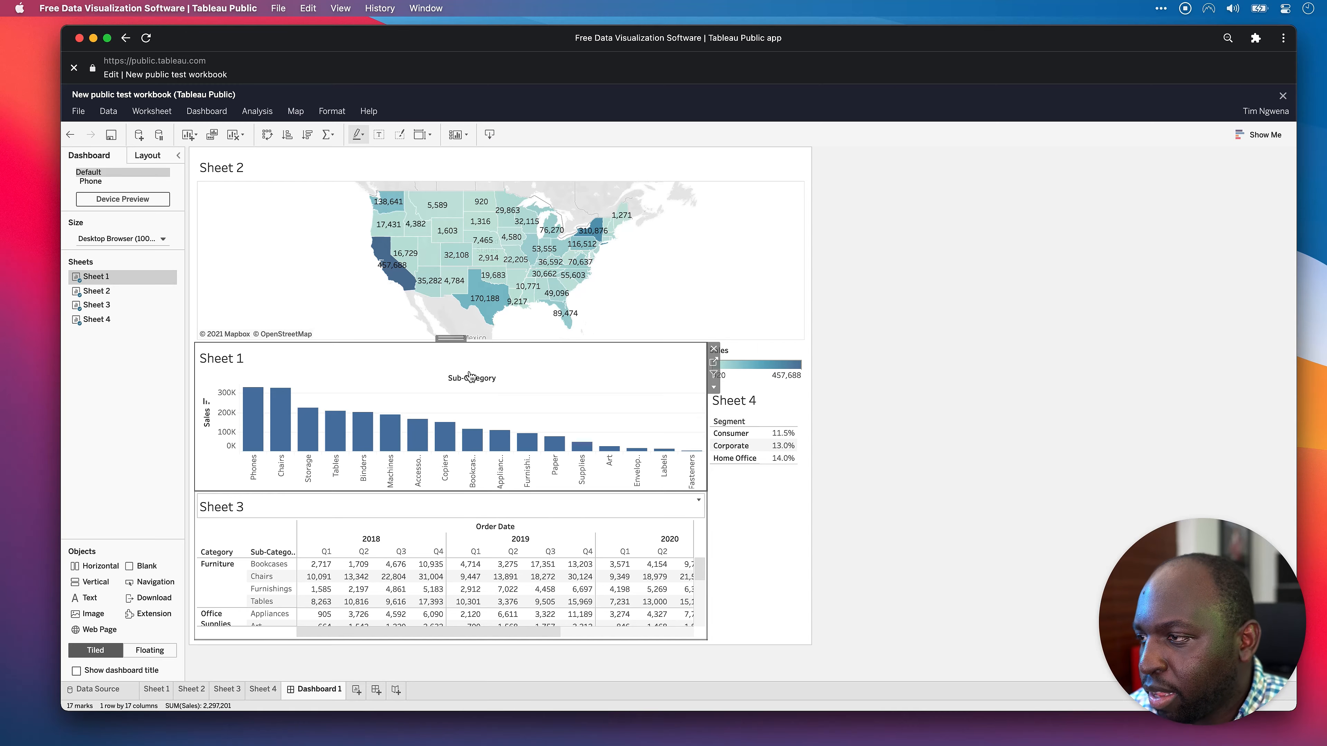
drag(450, 338, 794, 242)
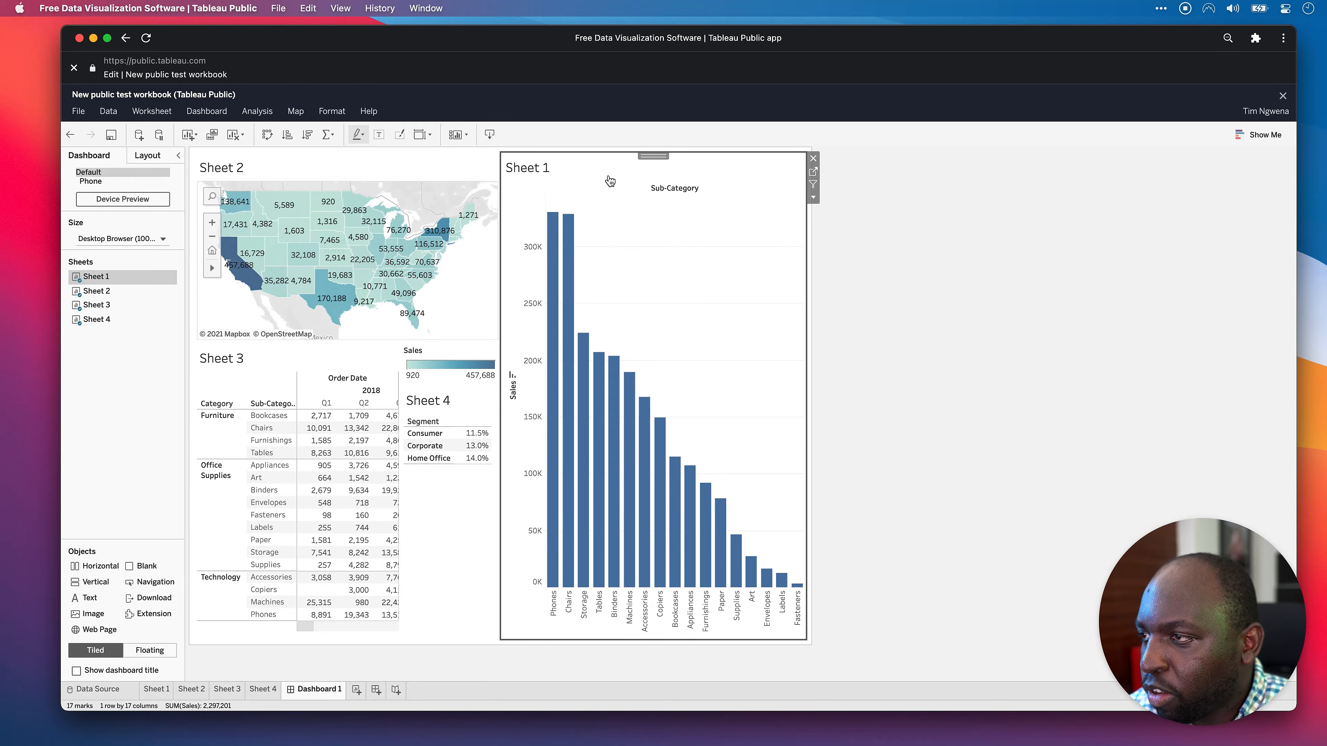
drag(658, 154, 936, 396)
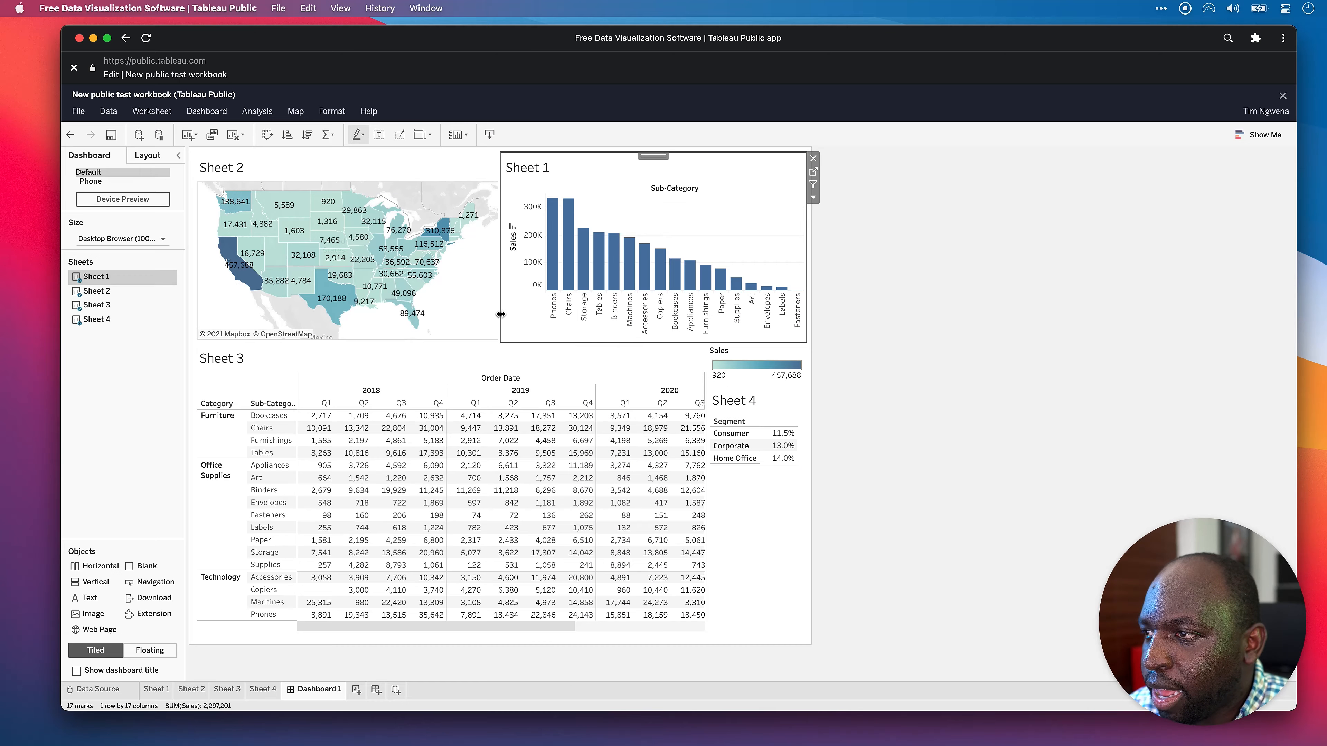
drag(500, 314, 552, 318)
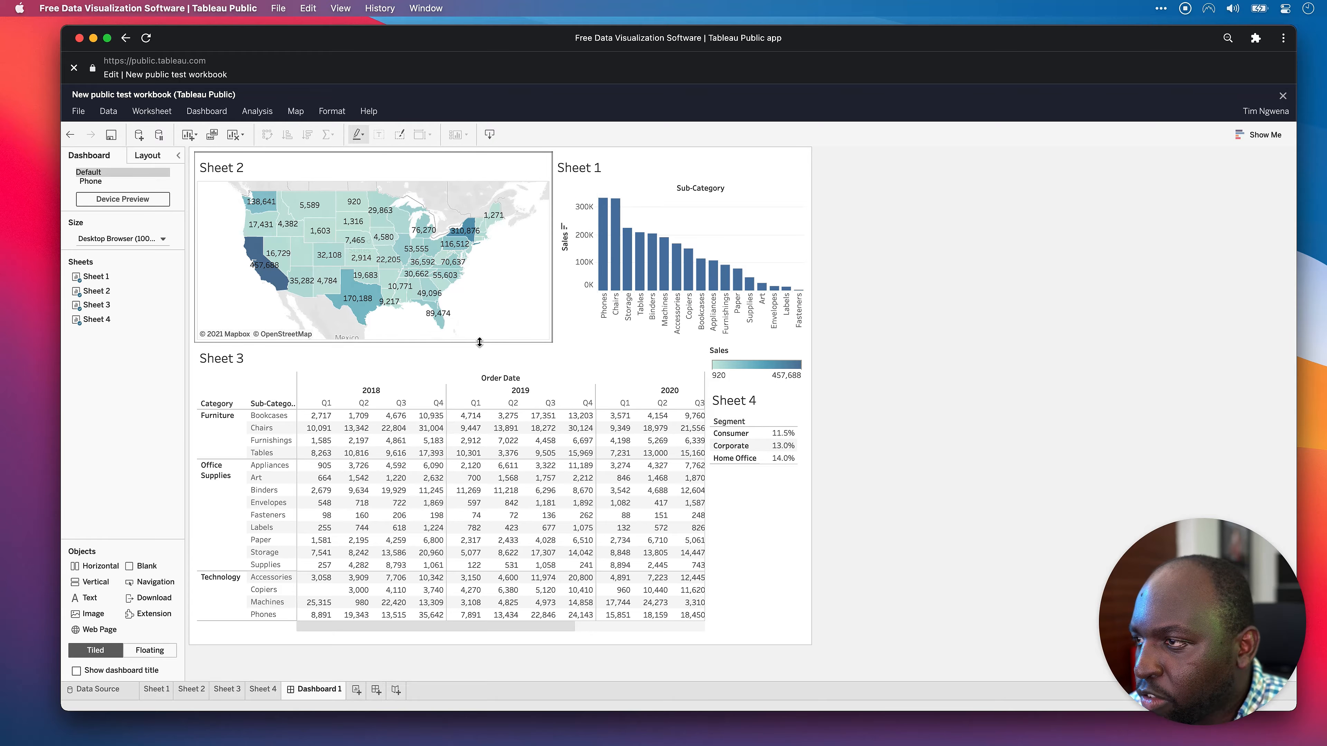
drag(479, 343, 482, 330)
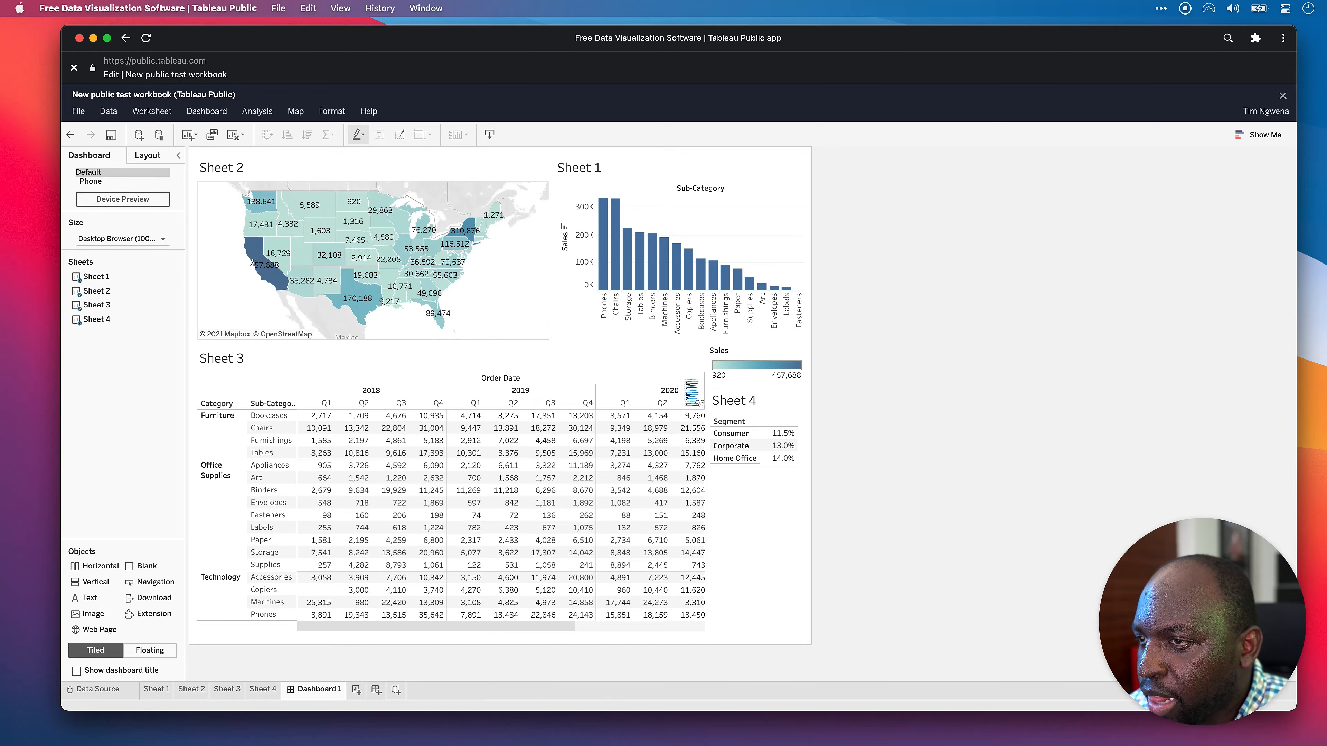
Remove Sheet 4 from the dashboard and float the Sales legend over the lower-right corner of the Sheet 2 map.
click(788, 398)
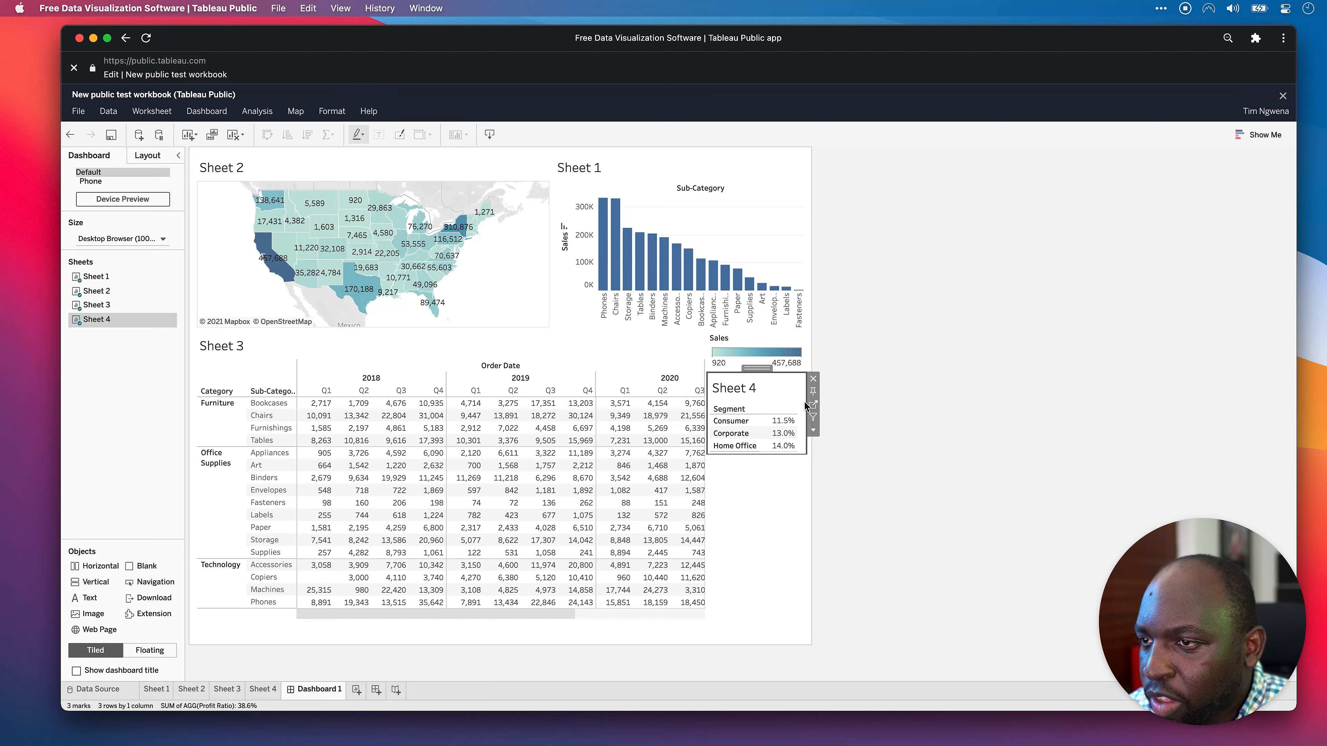
click(813, 379)
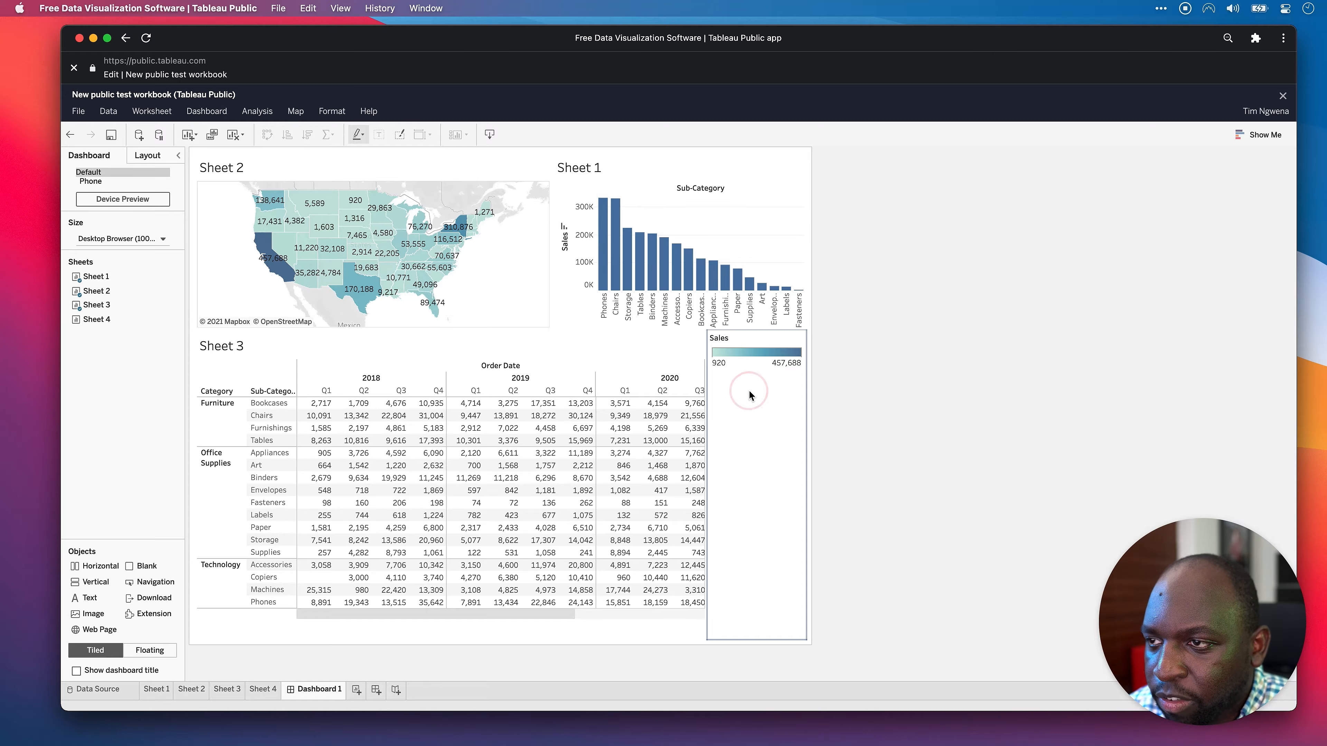
click(749, 396)
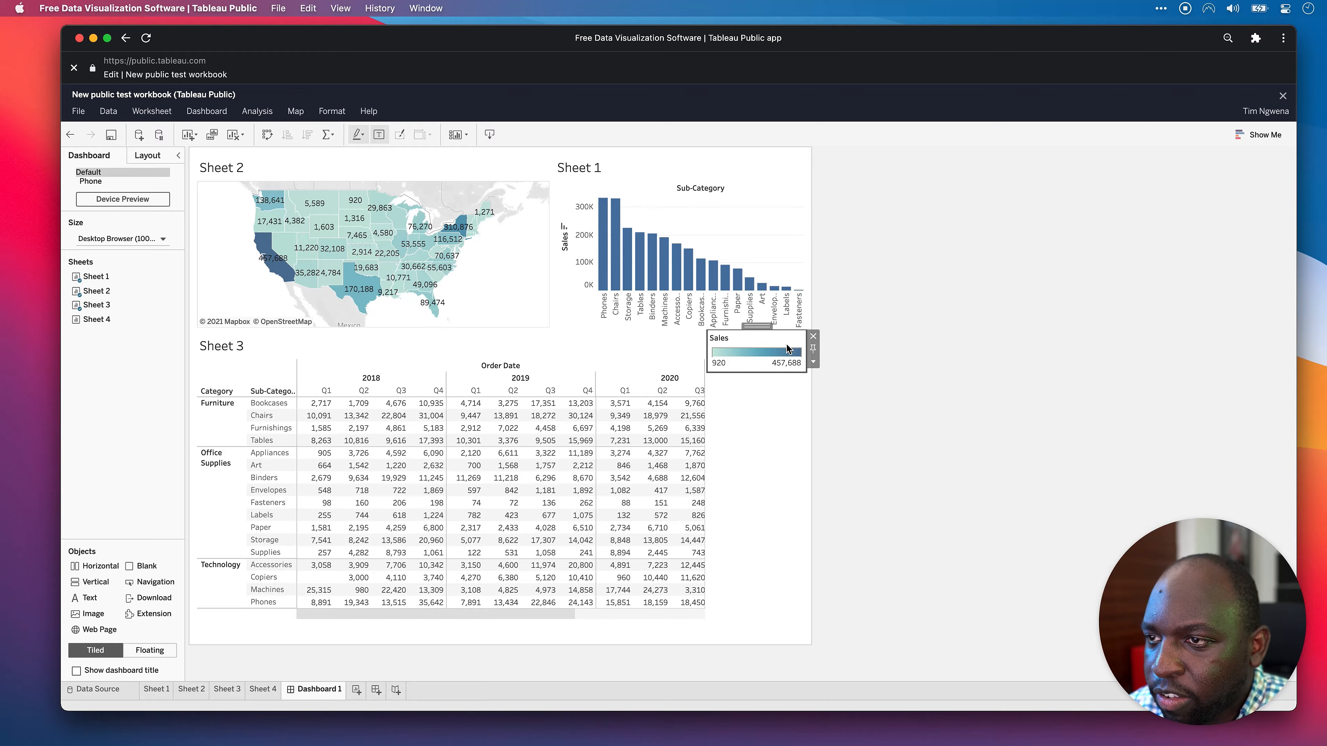
click(813, 364)
click(844, 437)
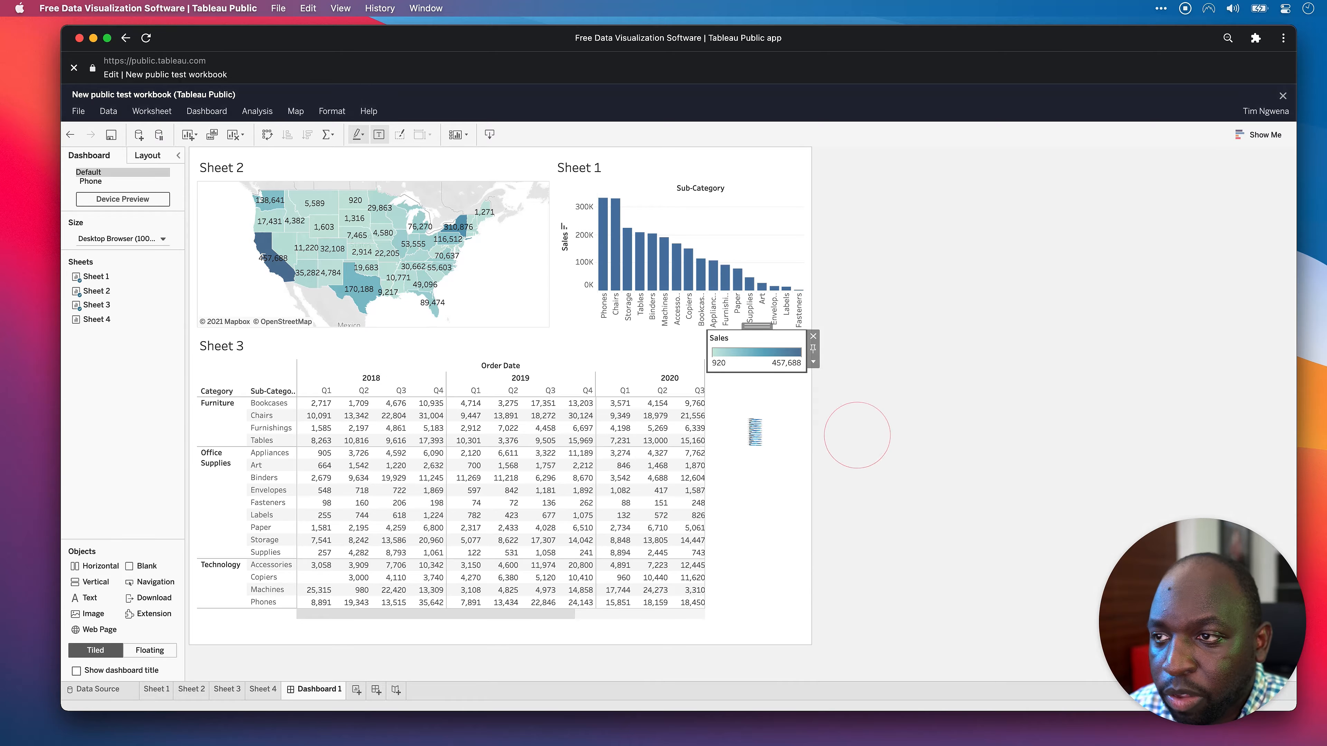
drag(771, 349, 493, 282)
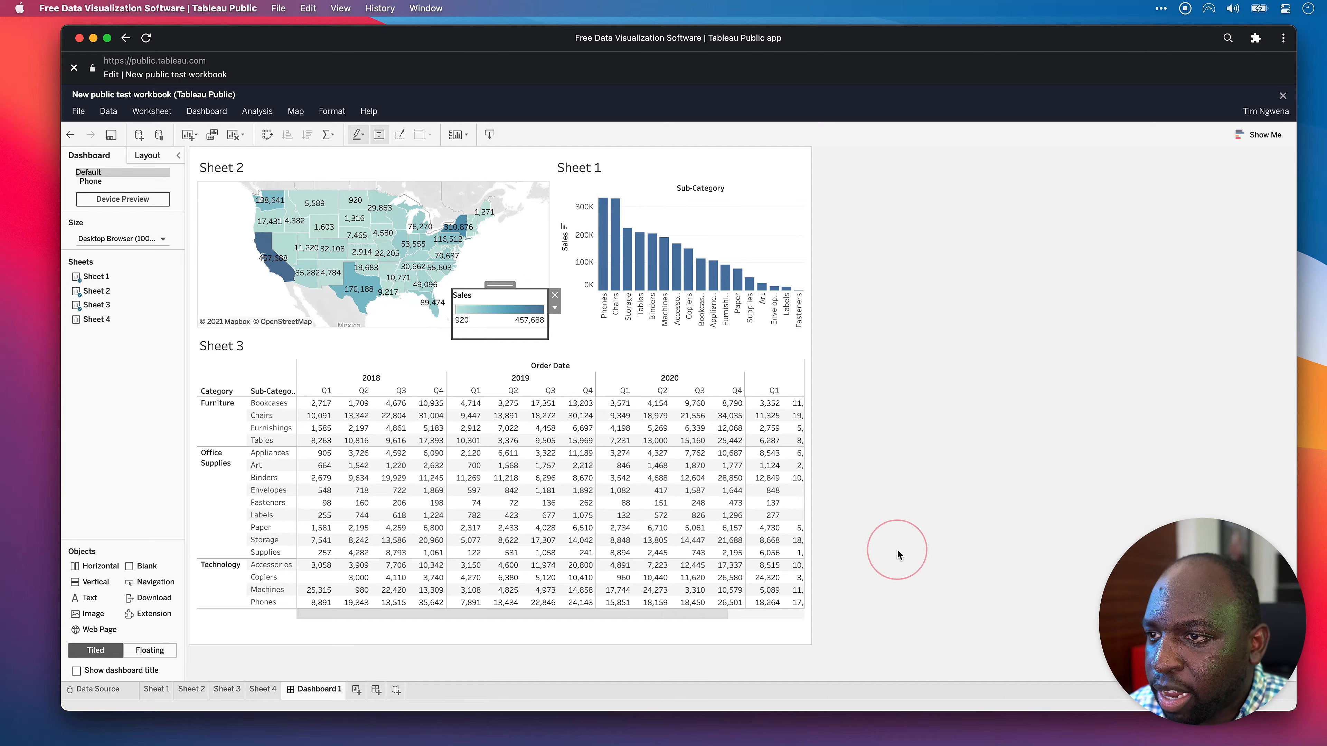
Set the Sheet 3 table on the dashboard to Fit Width.
click(897, 554)
click(711, 344)
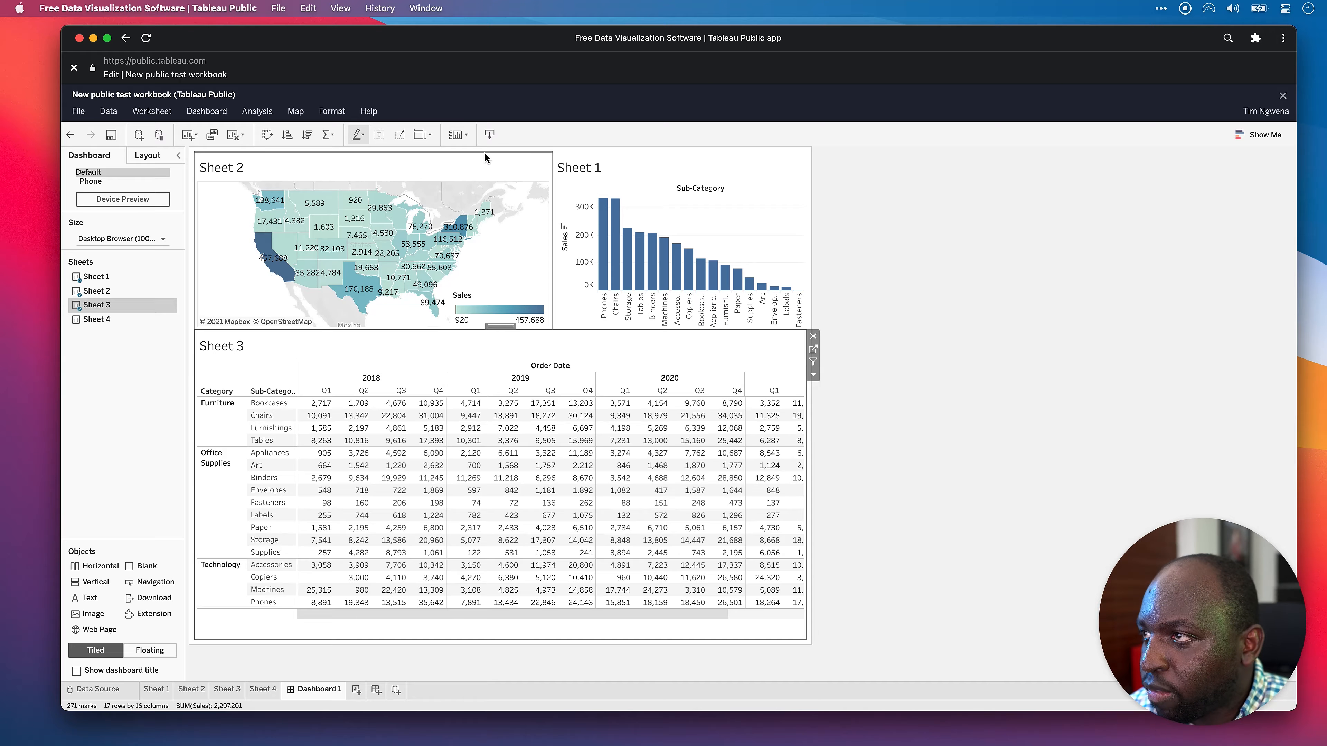
click(429, 135)
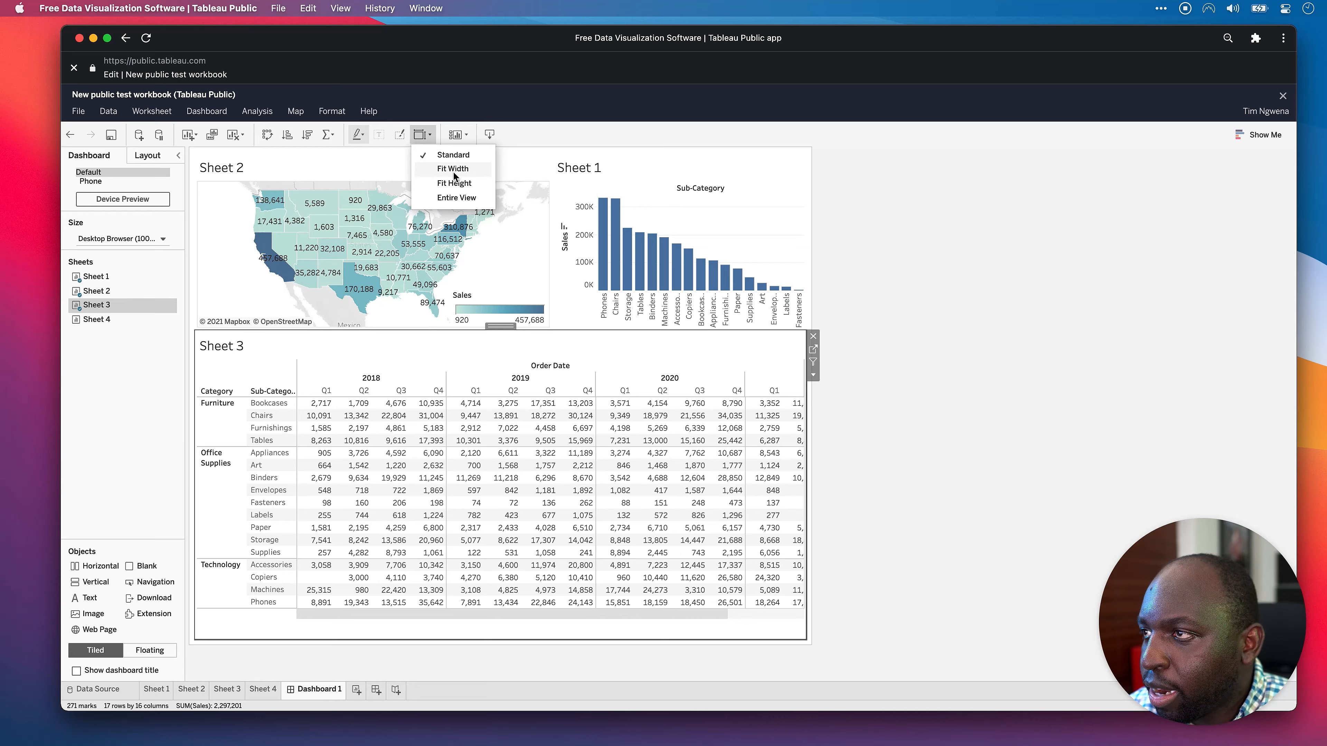
click(454, 183)
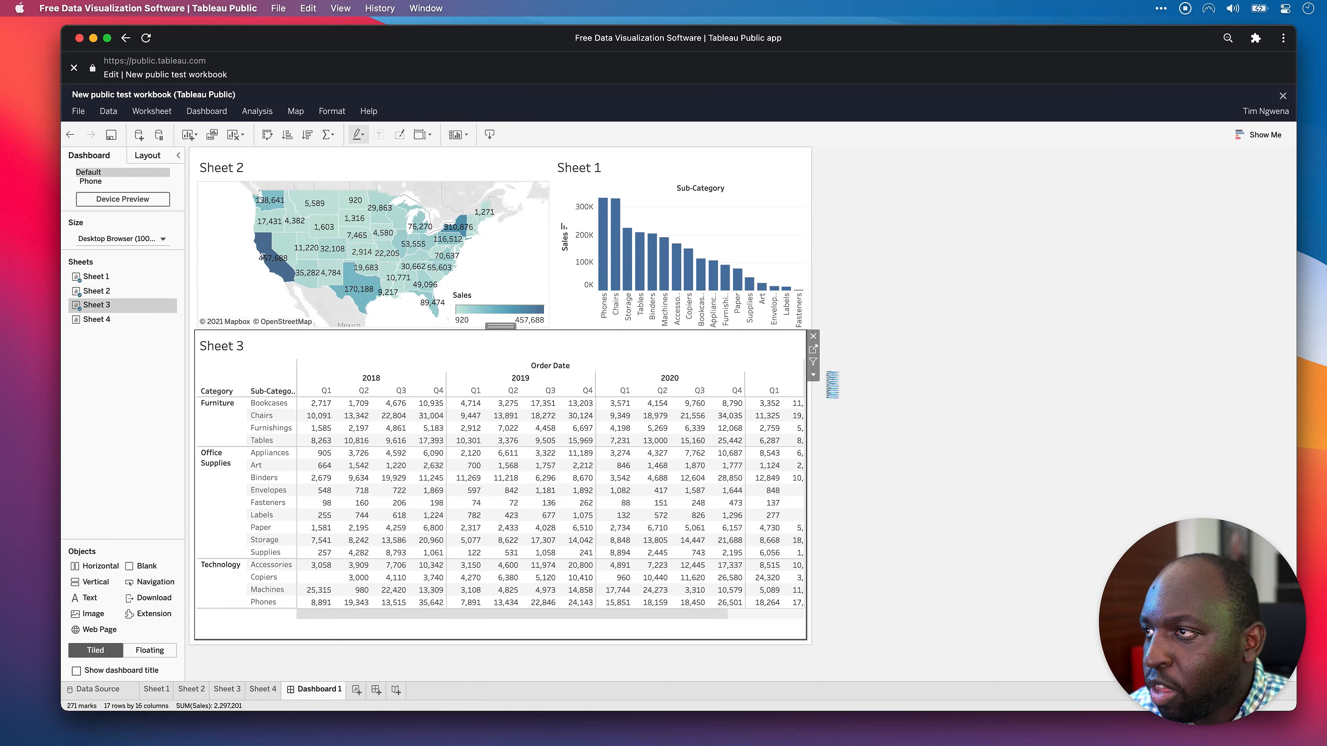
click(1004, 485)
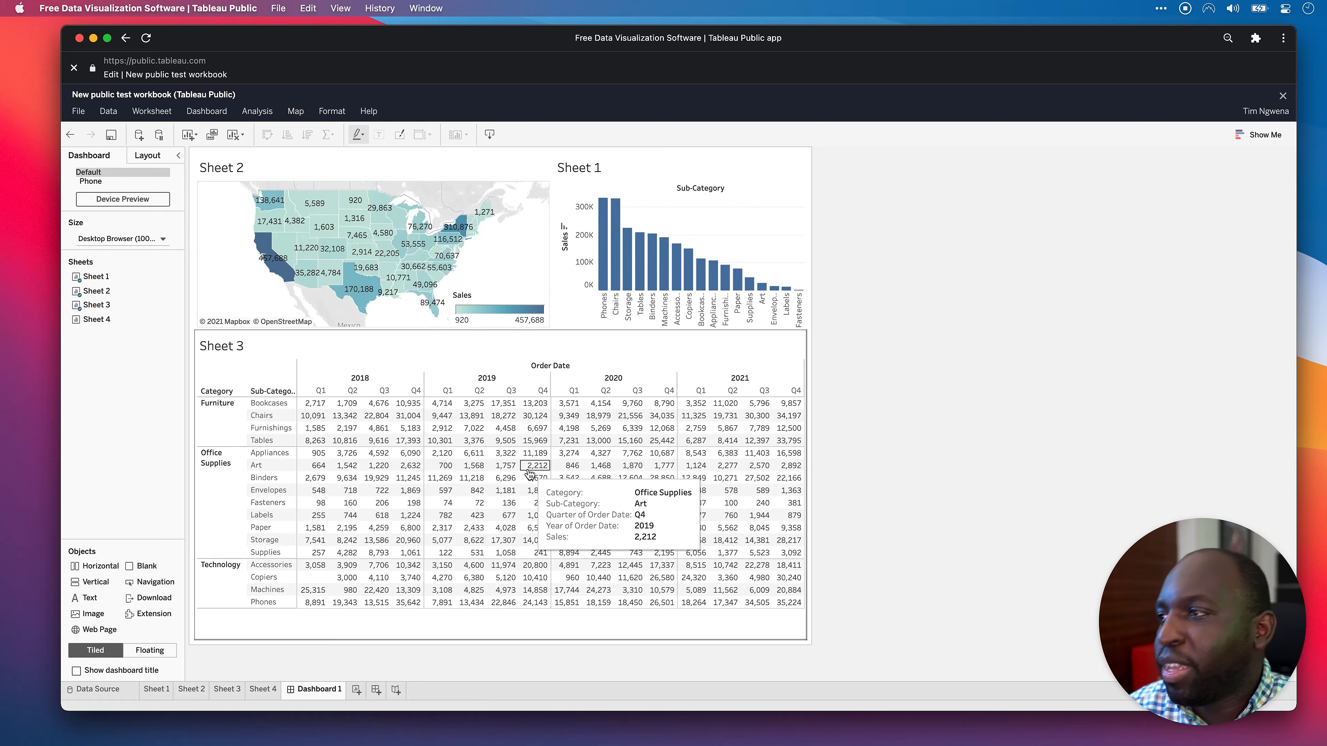
Use the Sheet 2 map as a filter for Sheet 1 and Sheet 3 by selecting the eastern states and a wider group of states.
click(511, 267)
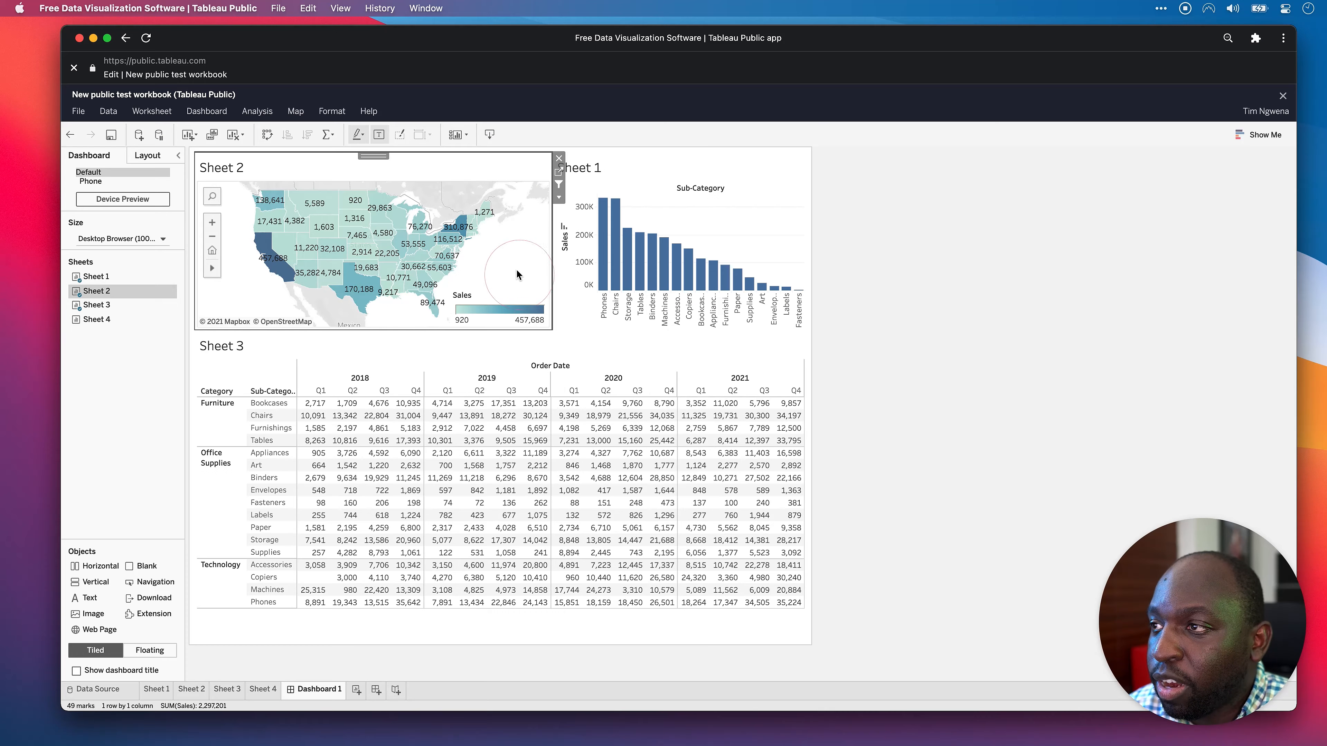
drag(516, 270, 438, 192)
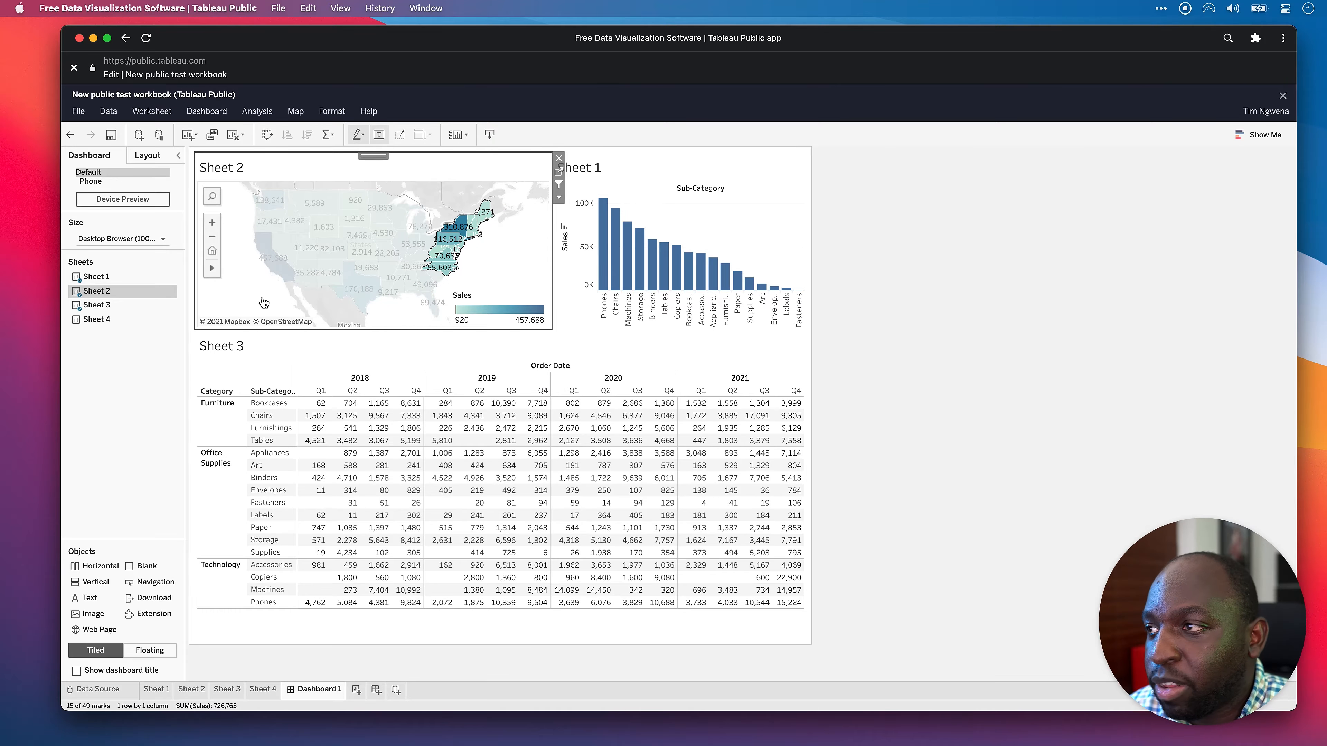
click(504, 278)
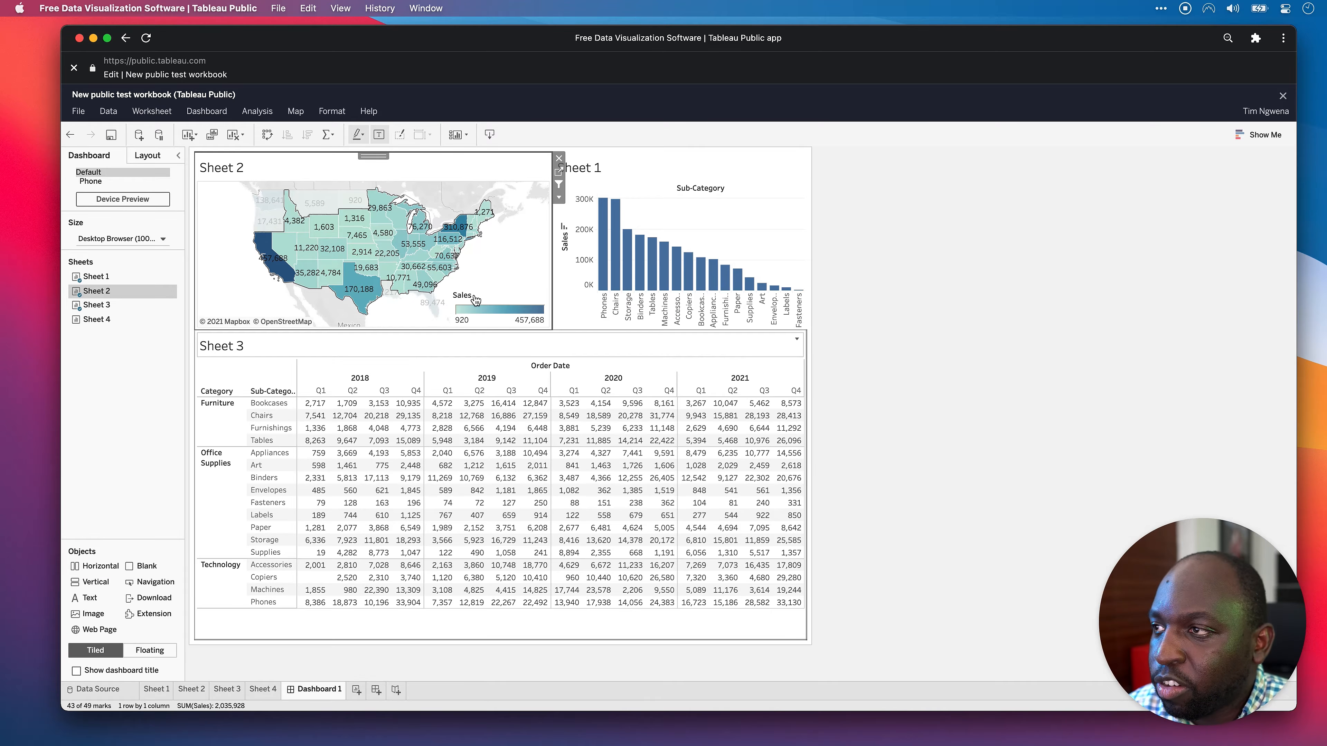
Review the workbook's dashboard actions and the action types that can be added, without adding a new one.
click(219, 116)
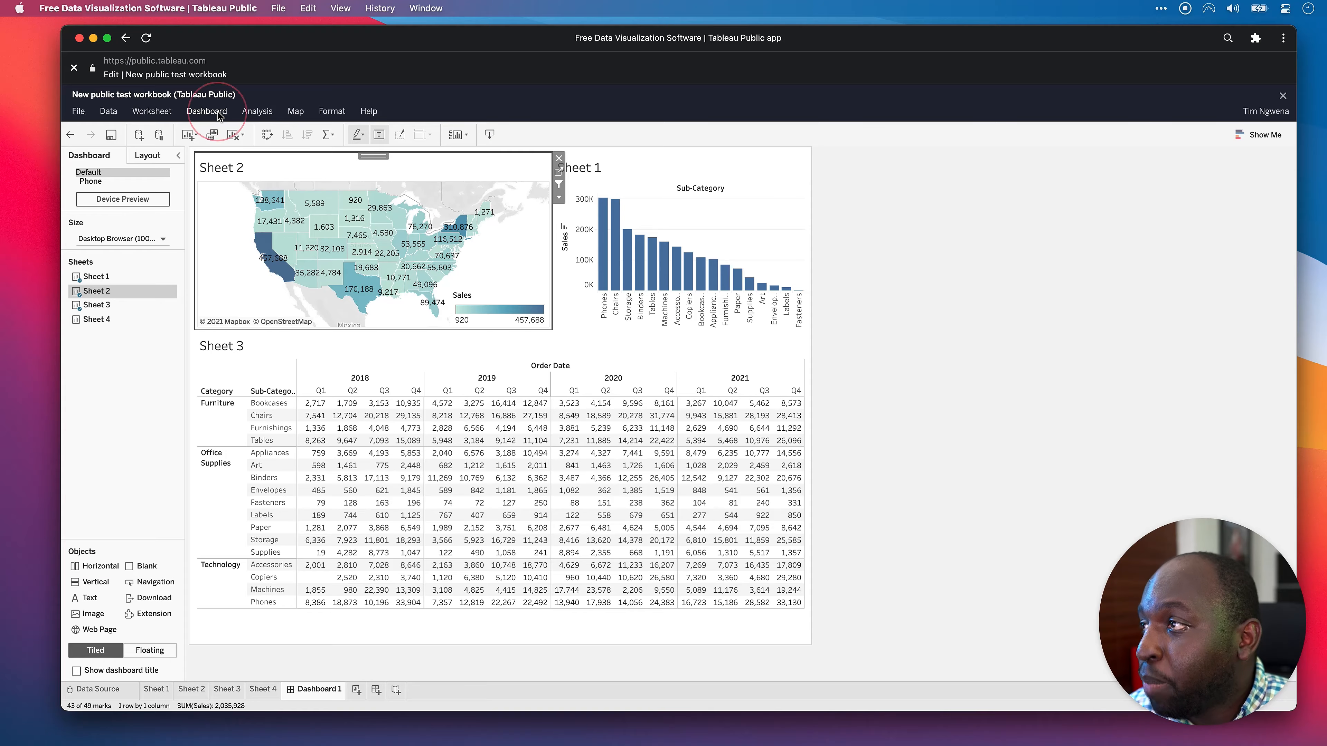
click(229, 237)
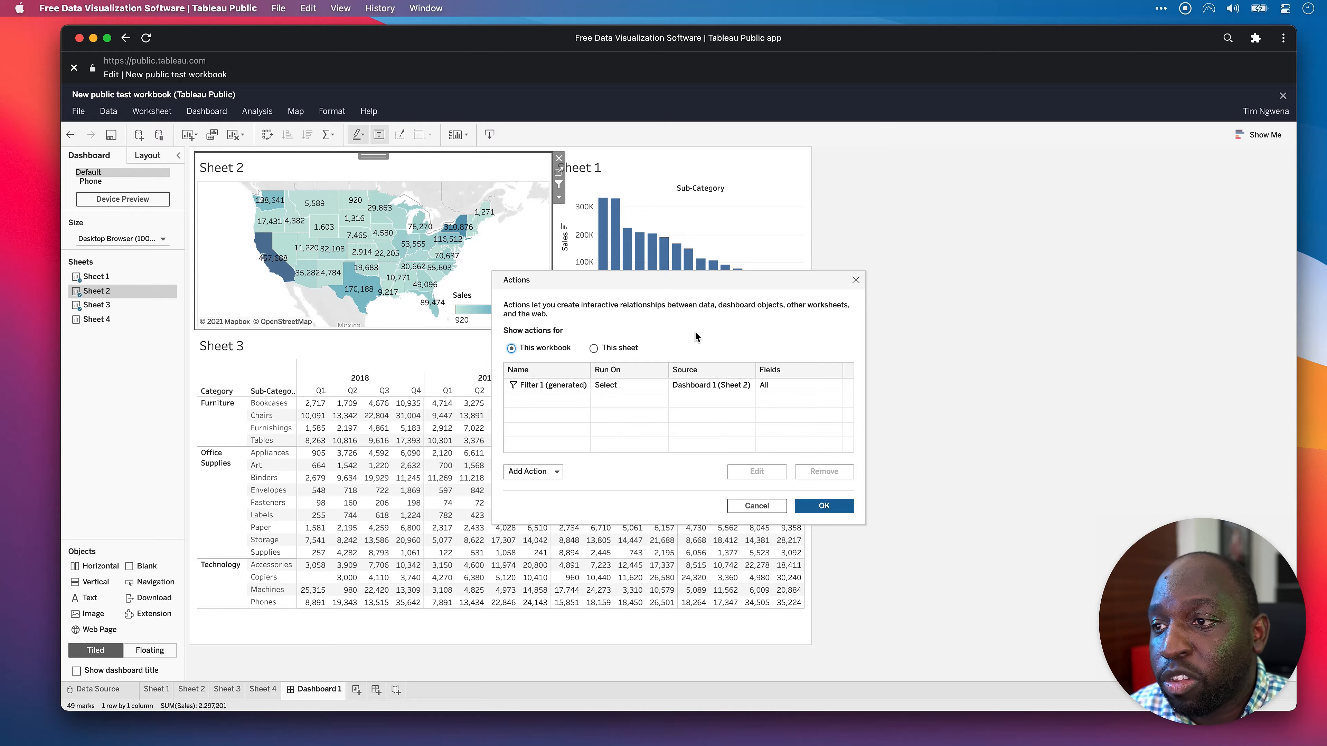
click(547, 471)
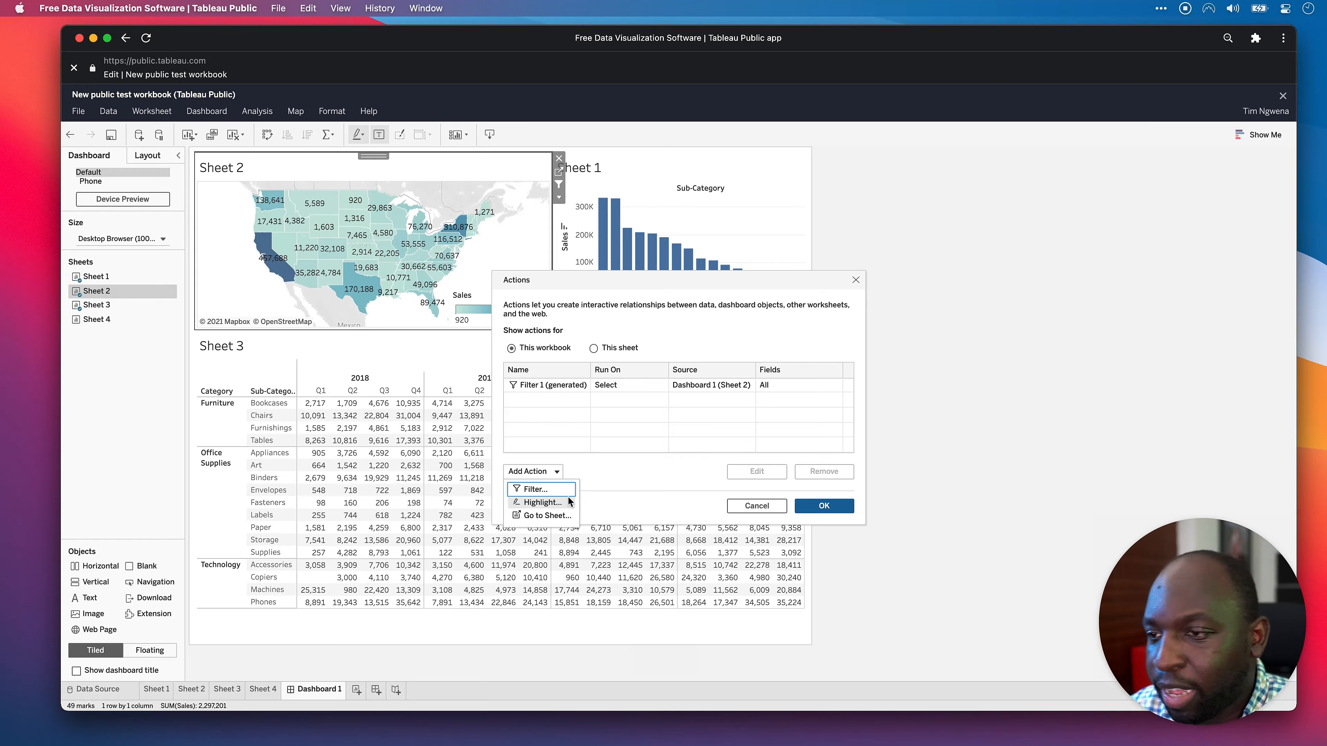
click(652, 434)
click(809, 506)
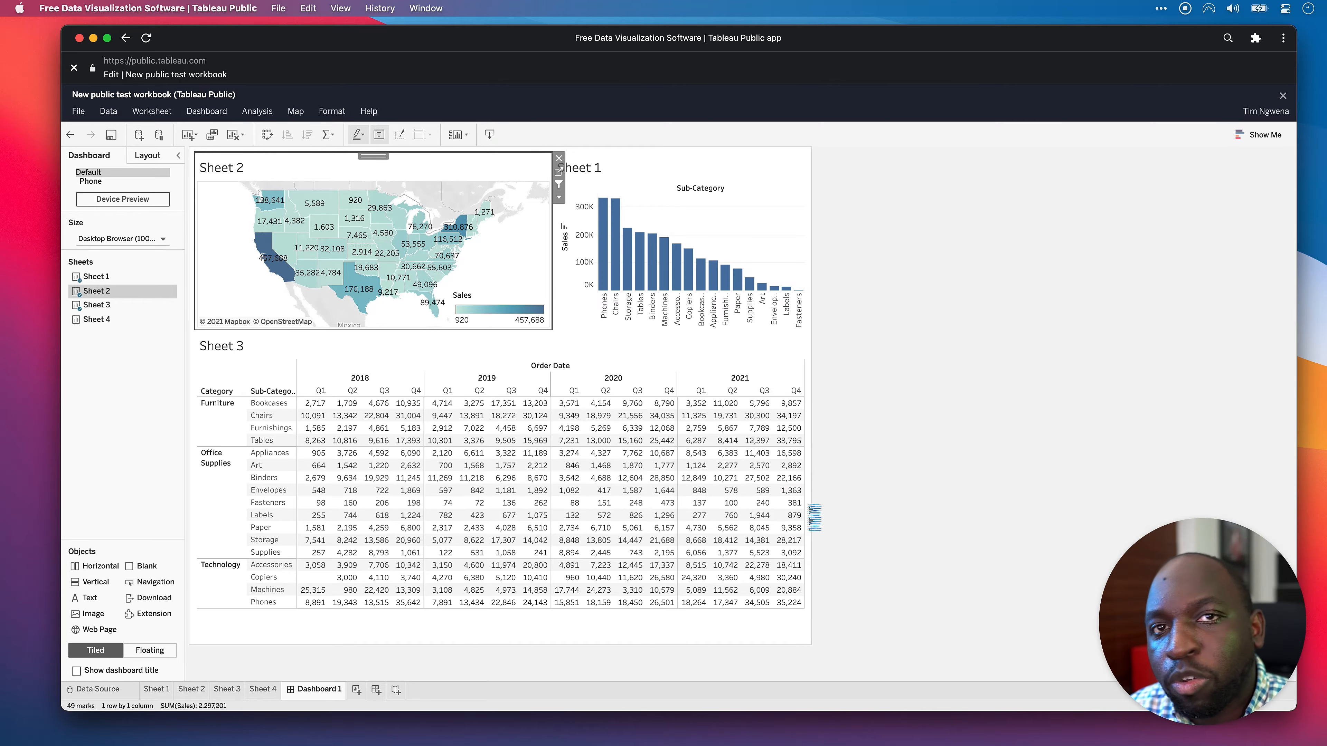
click(949, 411)
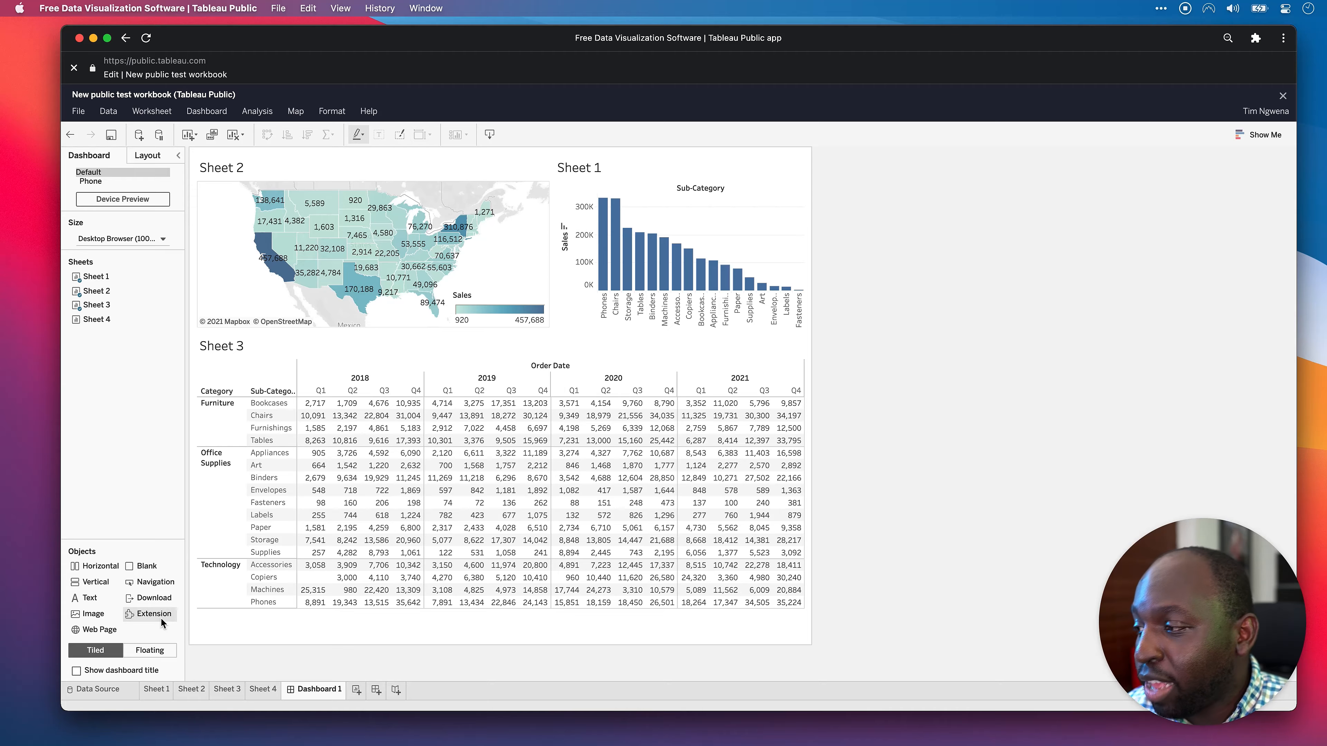
key(ctrl+a)
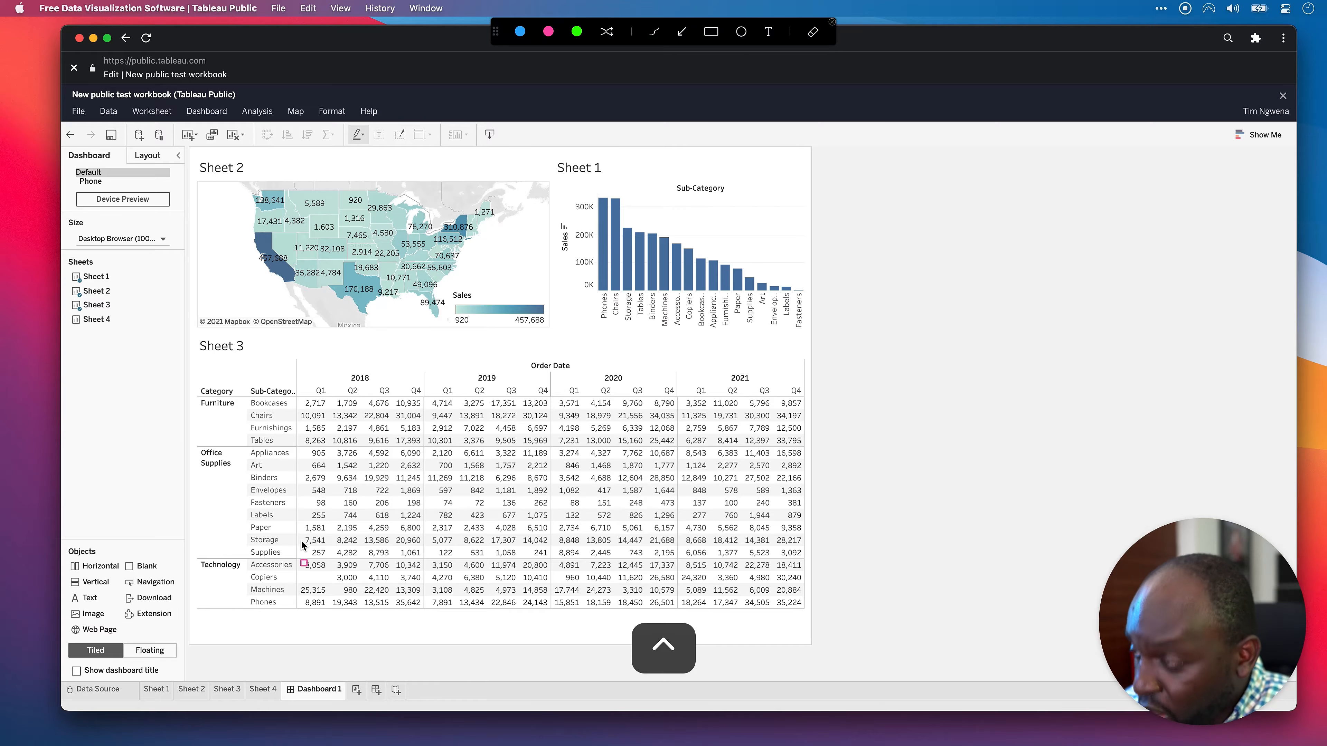
drag(120, 605, 182, 625)
click(682, 32)
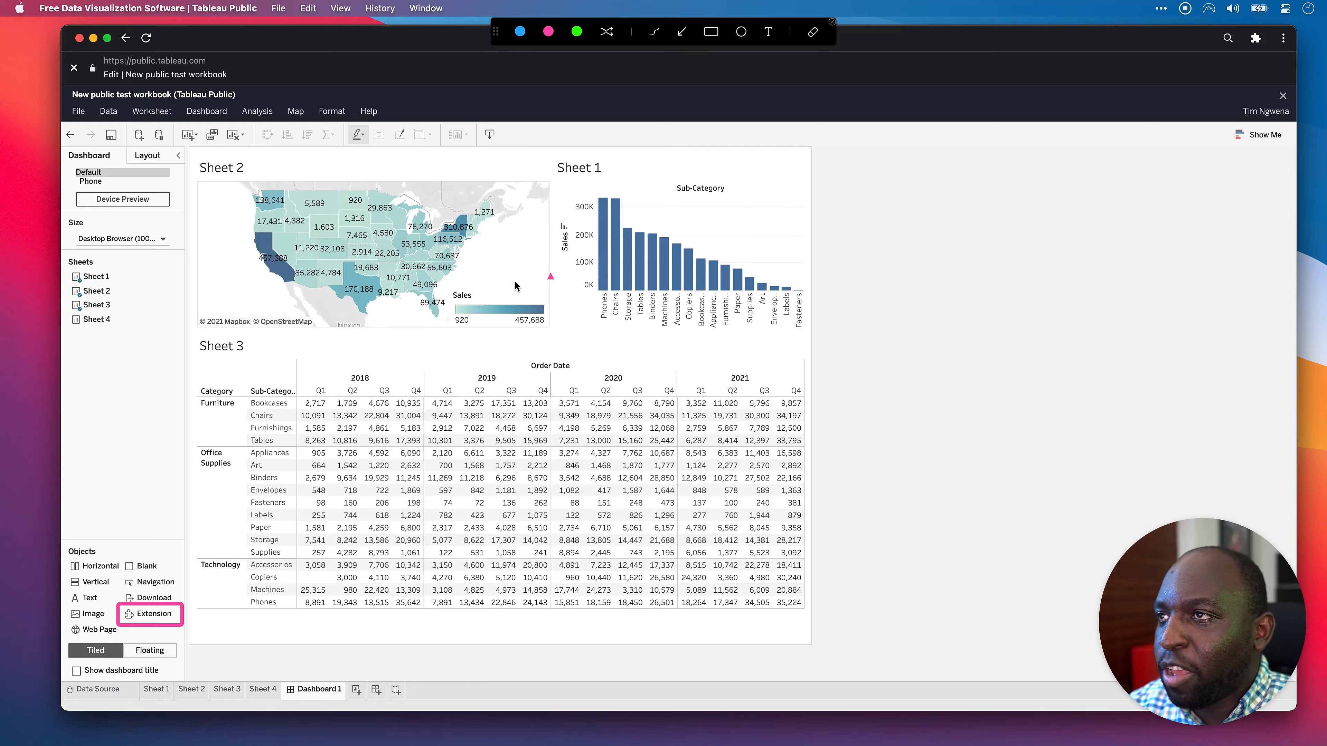
drag(355, 403, 187, 597)
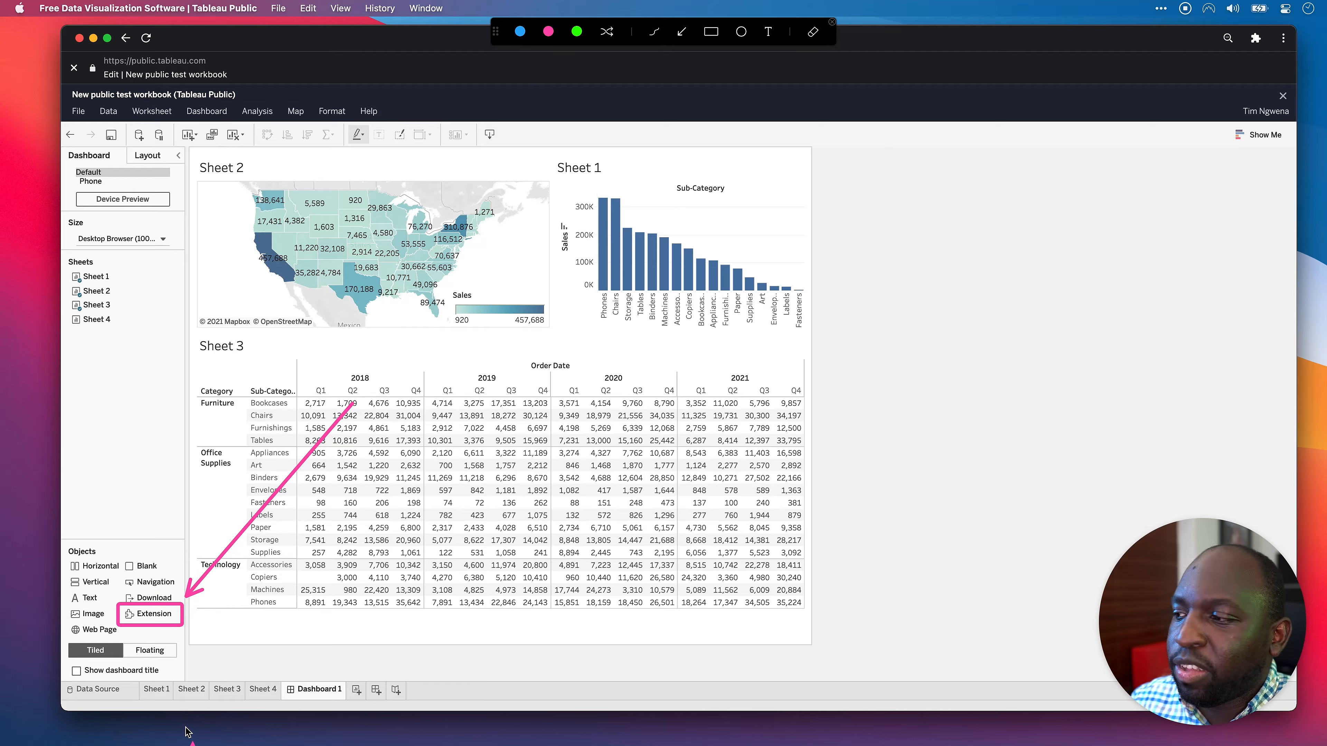
key(ctrl+a)
Set the dashboard's fixed size to a custom width of 1300, keeping the height at 800.
click(151, 241)
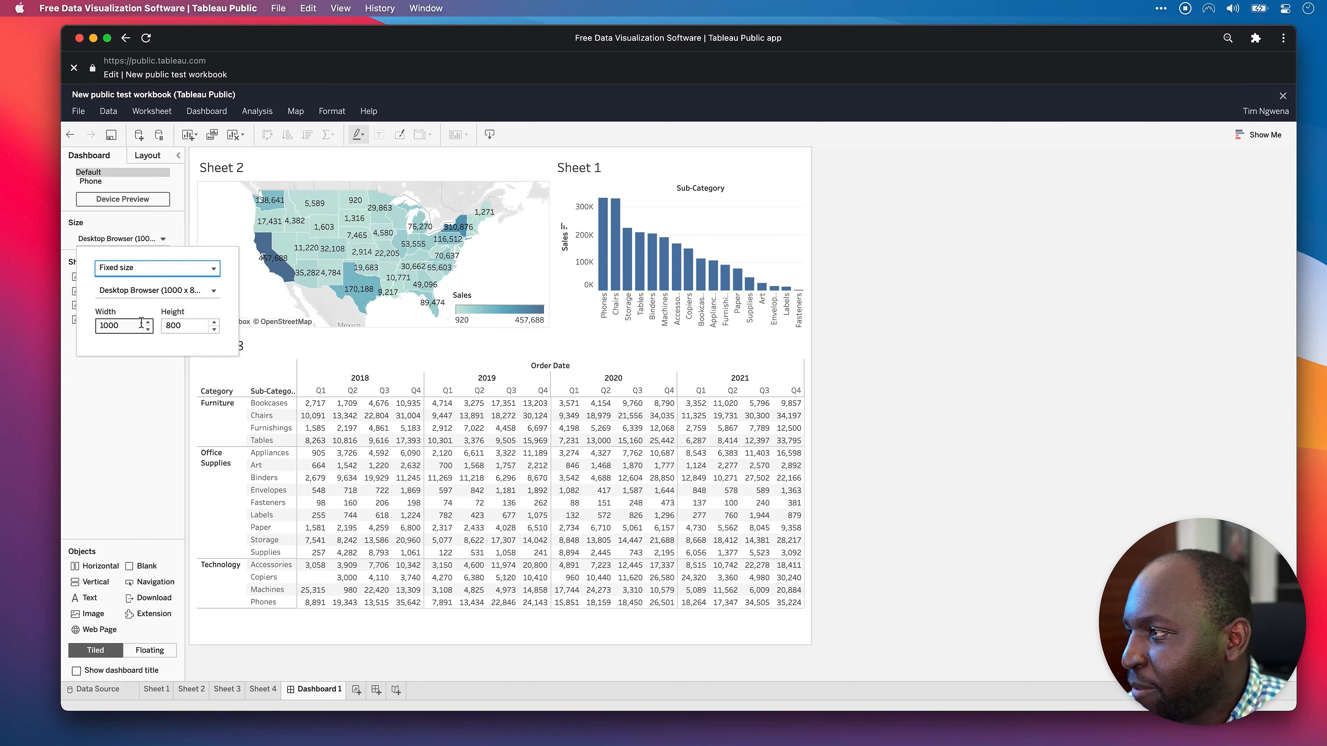
click(147, 323)
click(148, 323)
click(147, 323)
click(114, 404)
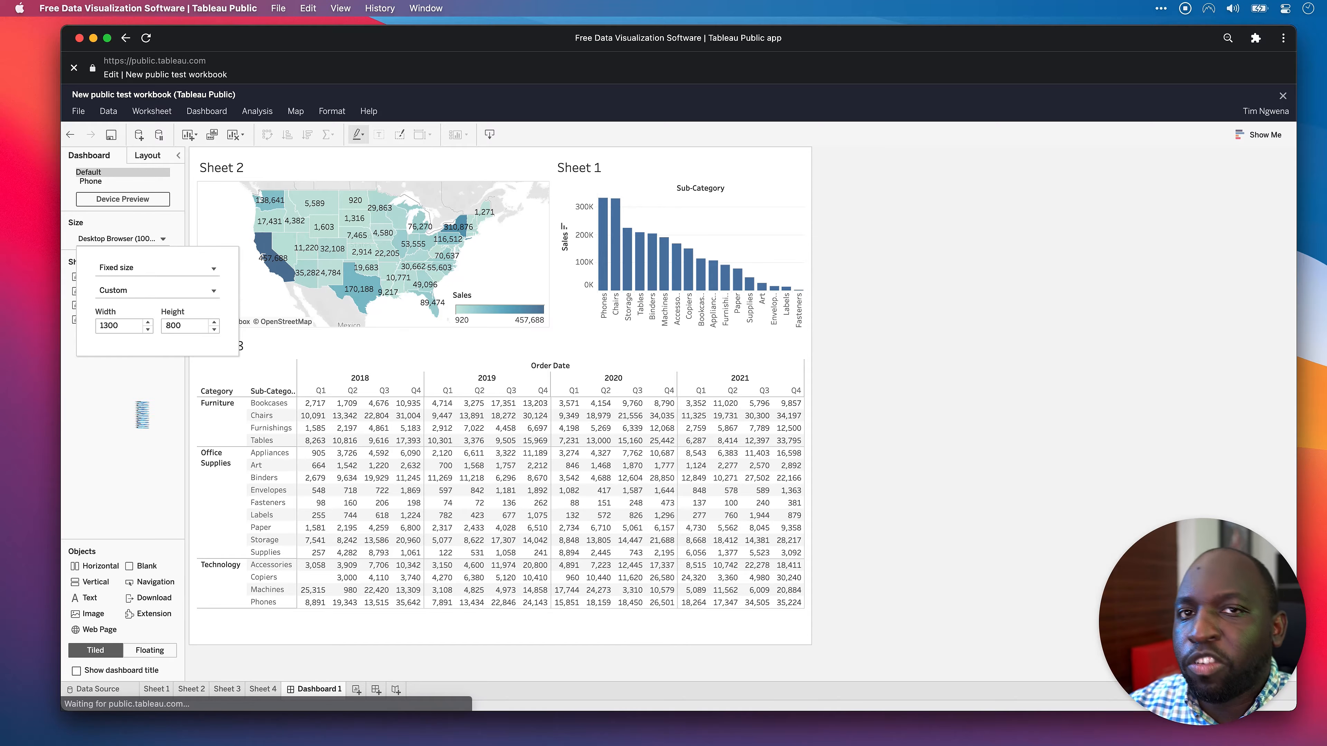
click(119, 452)
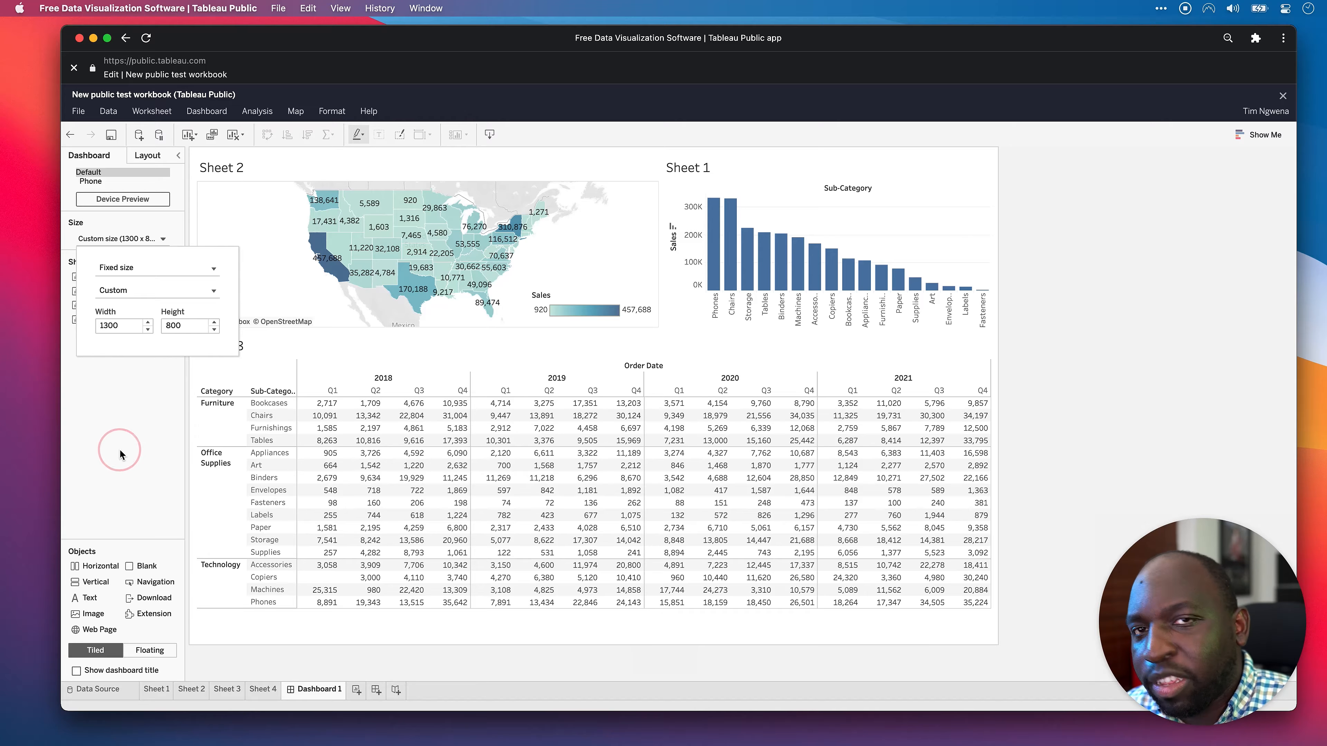
Place an Extension object between the Sheet 2 map and the Sheet 1 bar chart.
drag(116, 630, 638, 423)
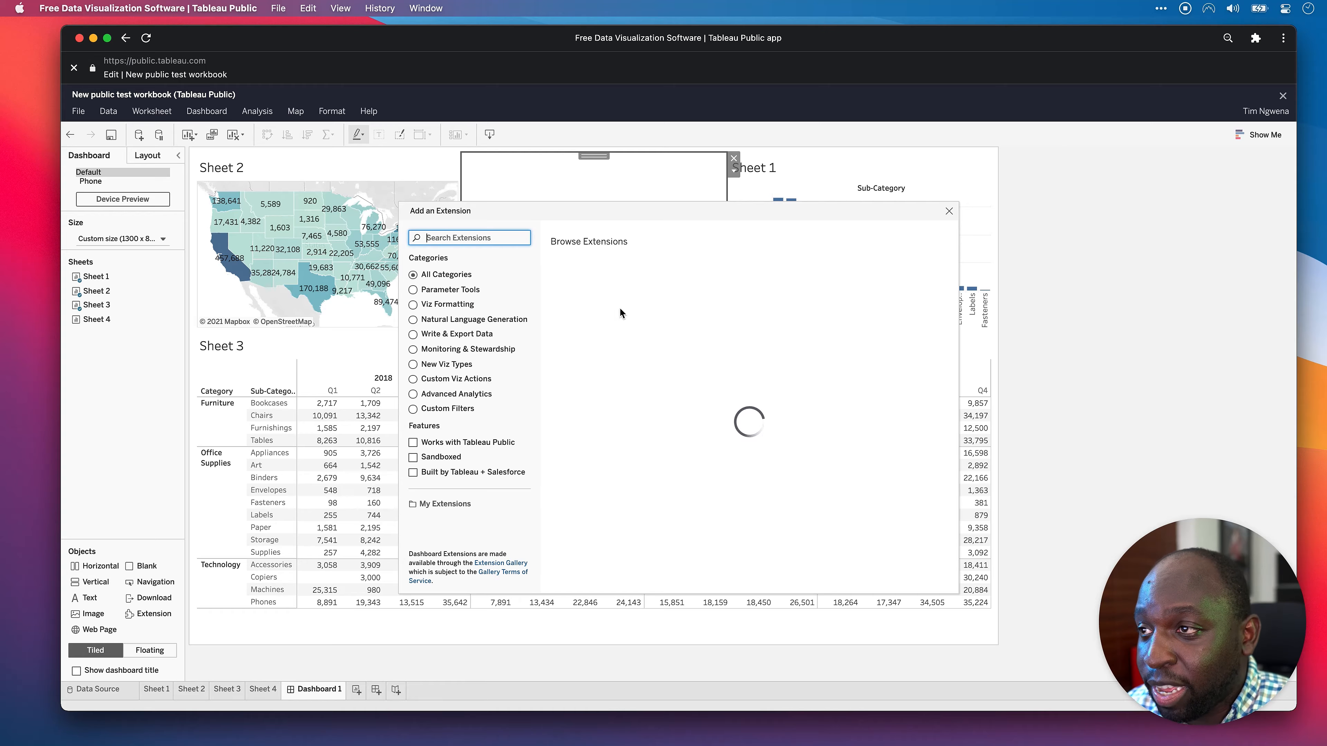
drag(660, 208, 591, 215)
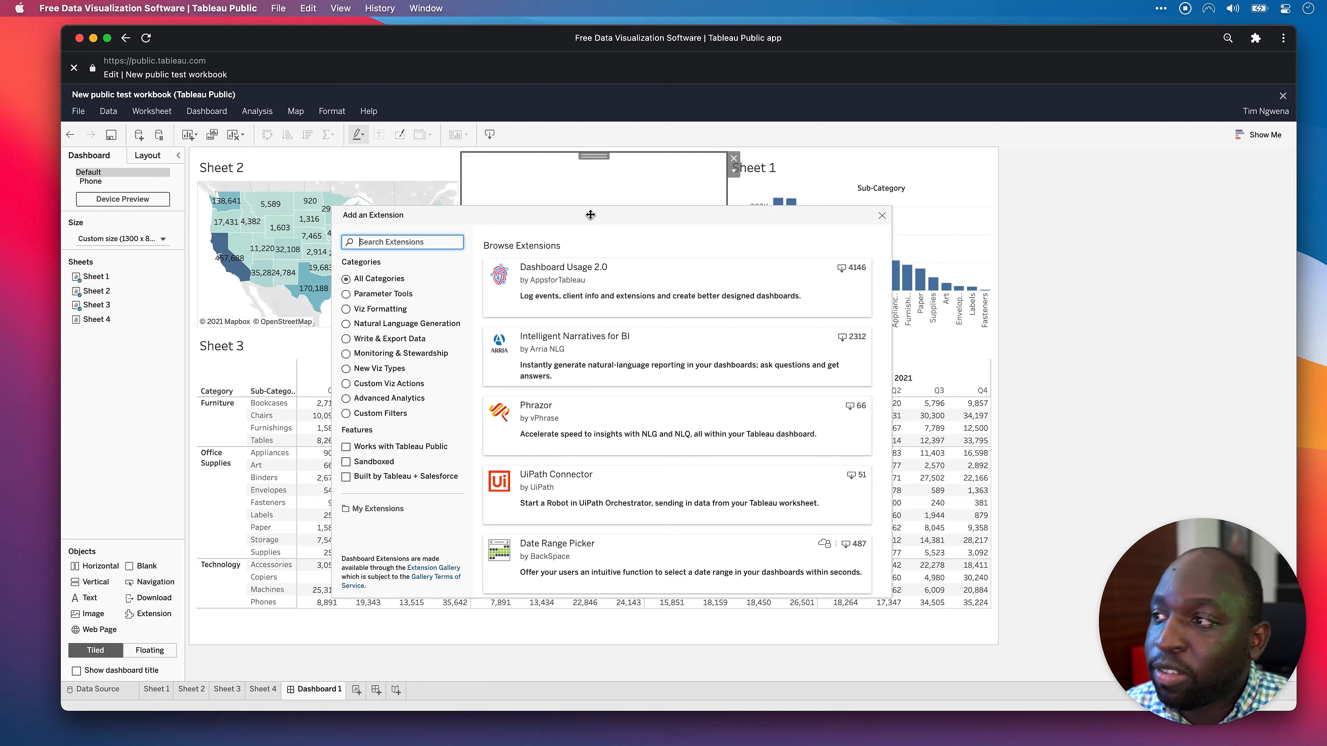
Browse the available extensions in the Parameter Tools, Viz Formatting and New Viz Types categories.
click(345, 295)
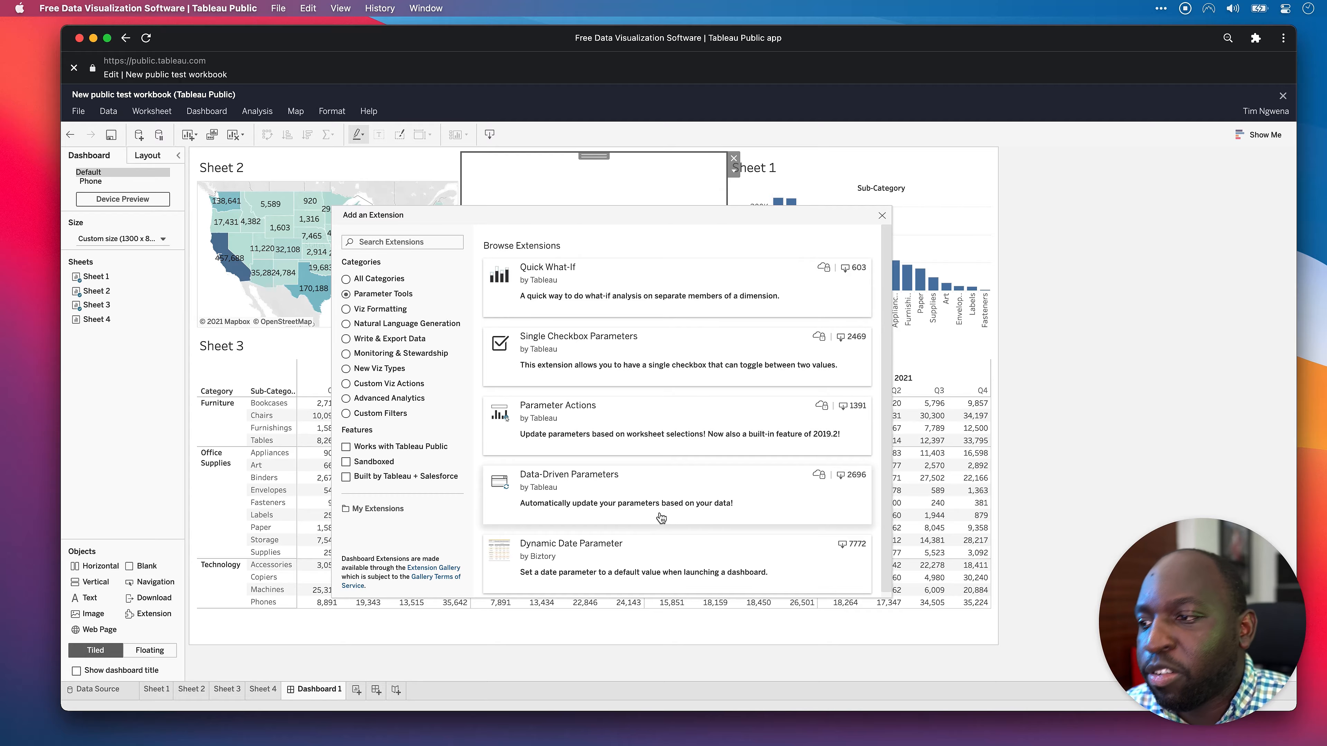
scroll(663, 517, down, 1)
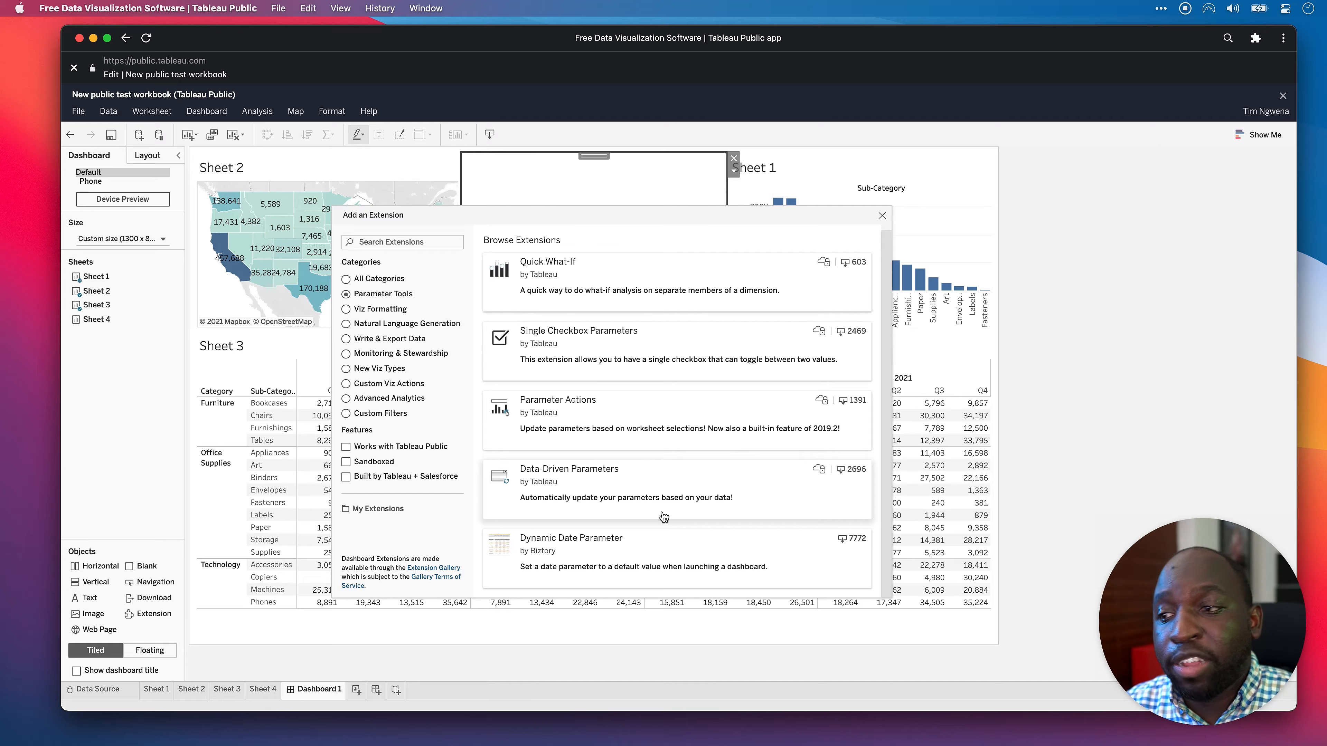
click(345, 309)
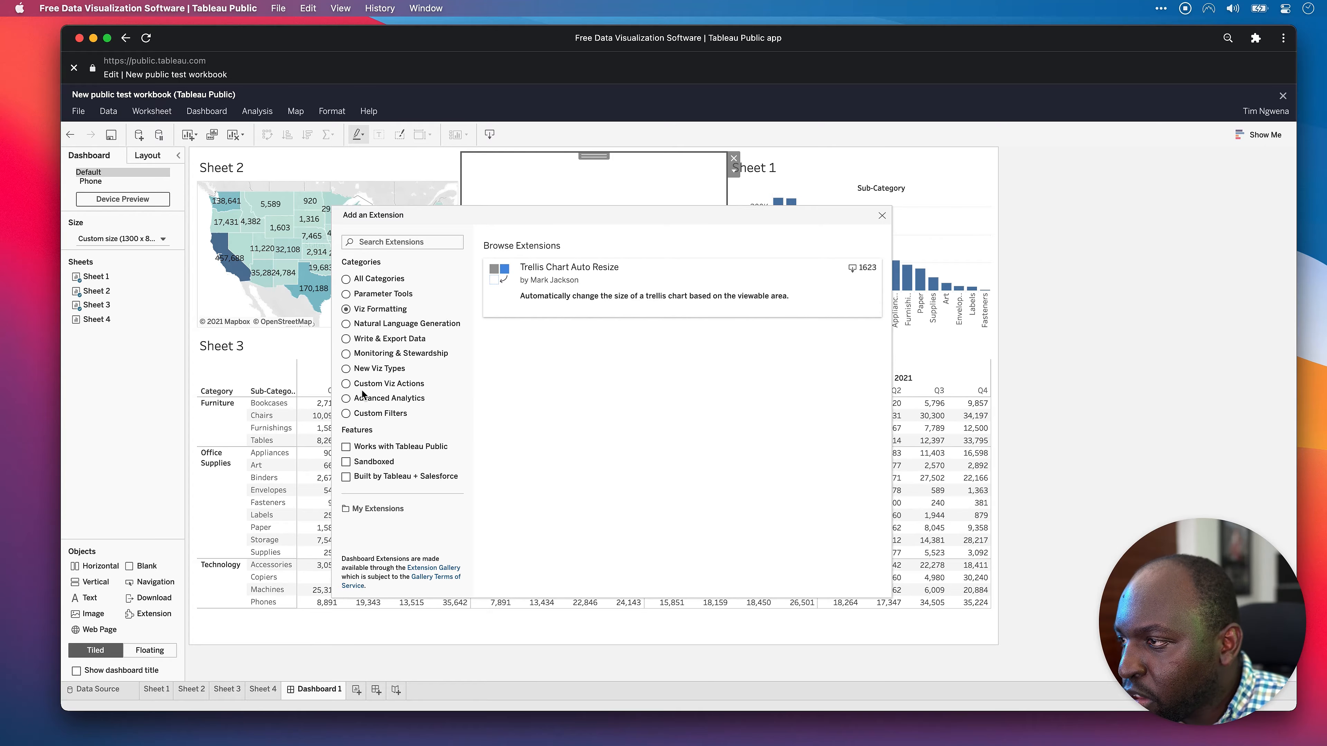
click(347, 369)
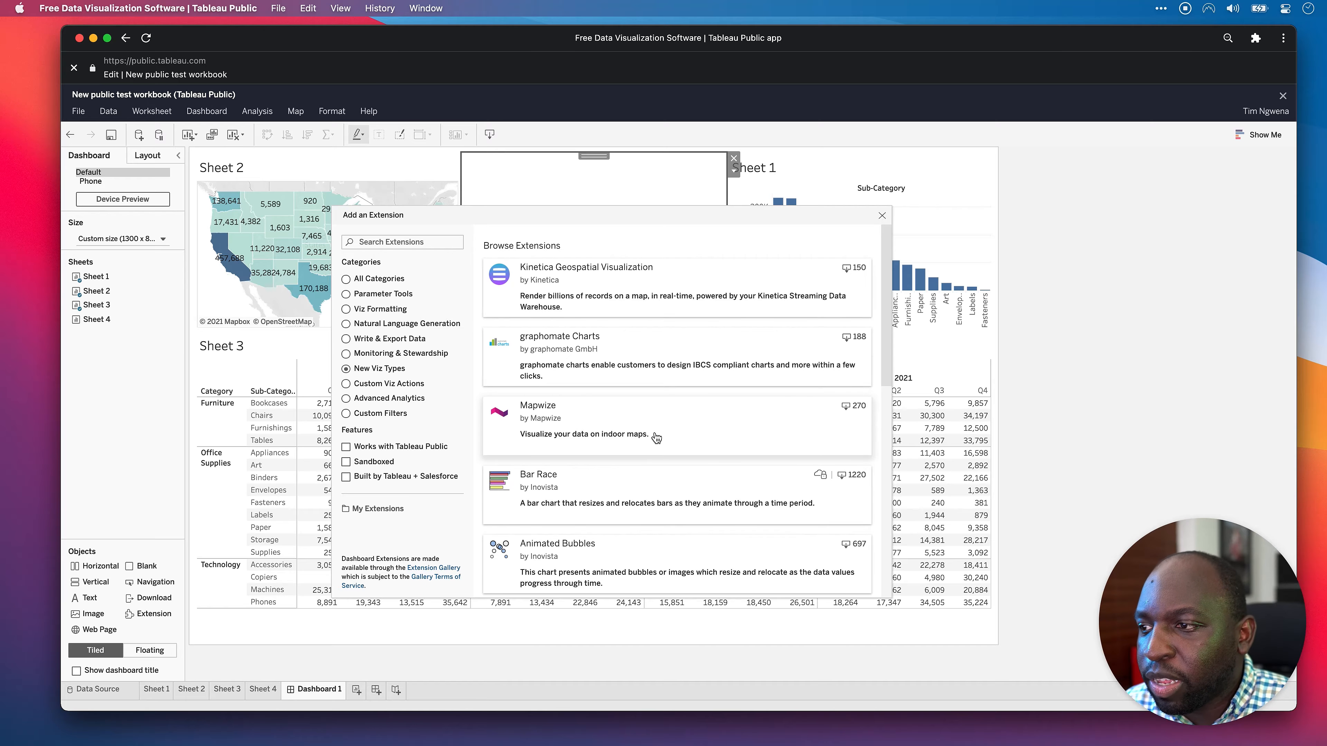
scroll(657, 439, down, 6)
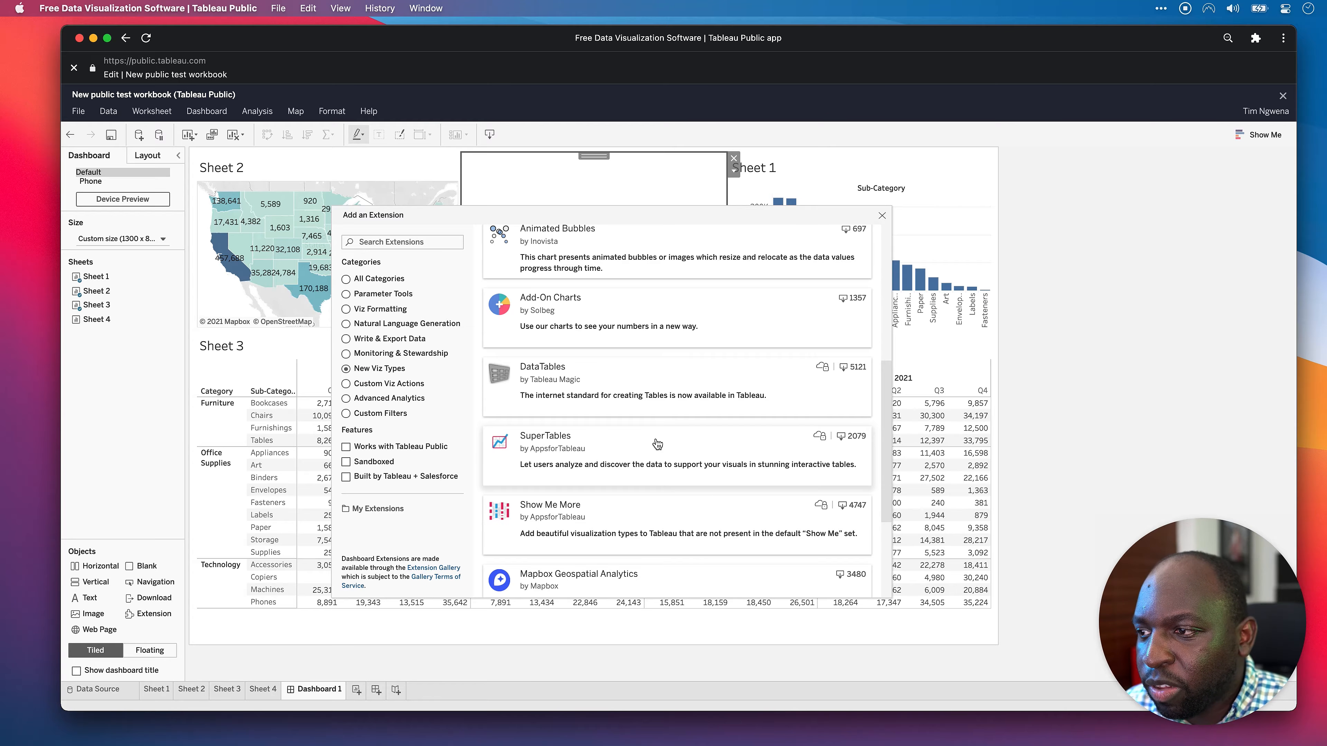
scroll(658, 443, down, 3)
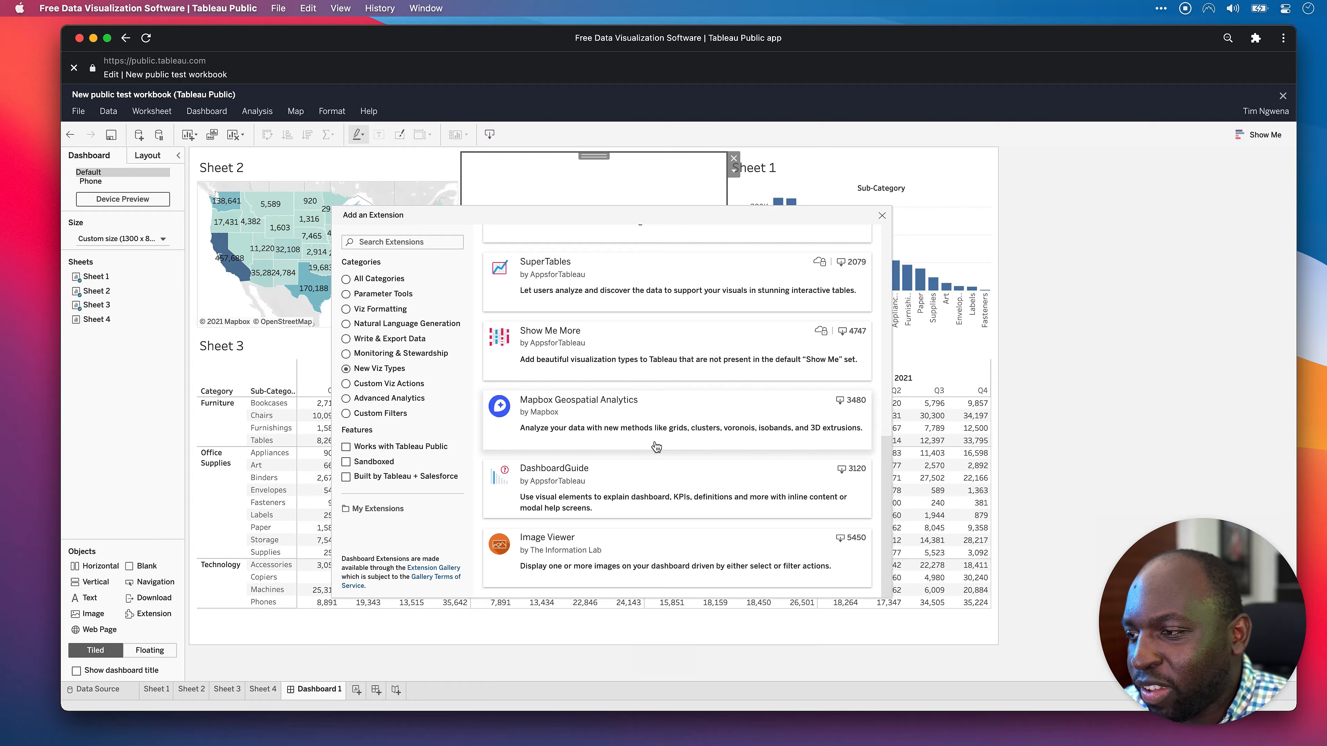
scroll(648, 488, up, 6)
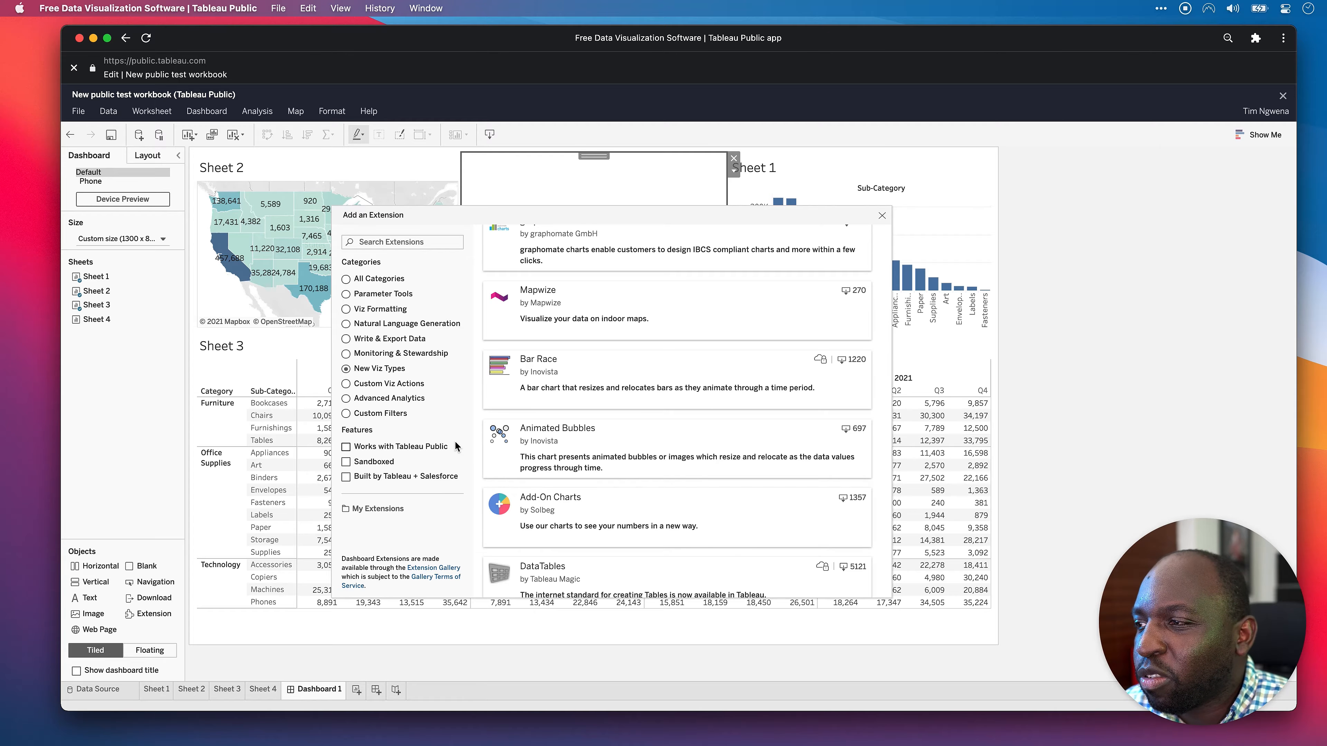
scroll(648, 439, up, 2)
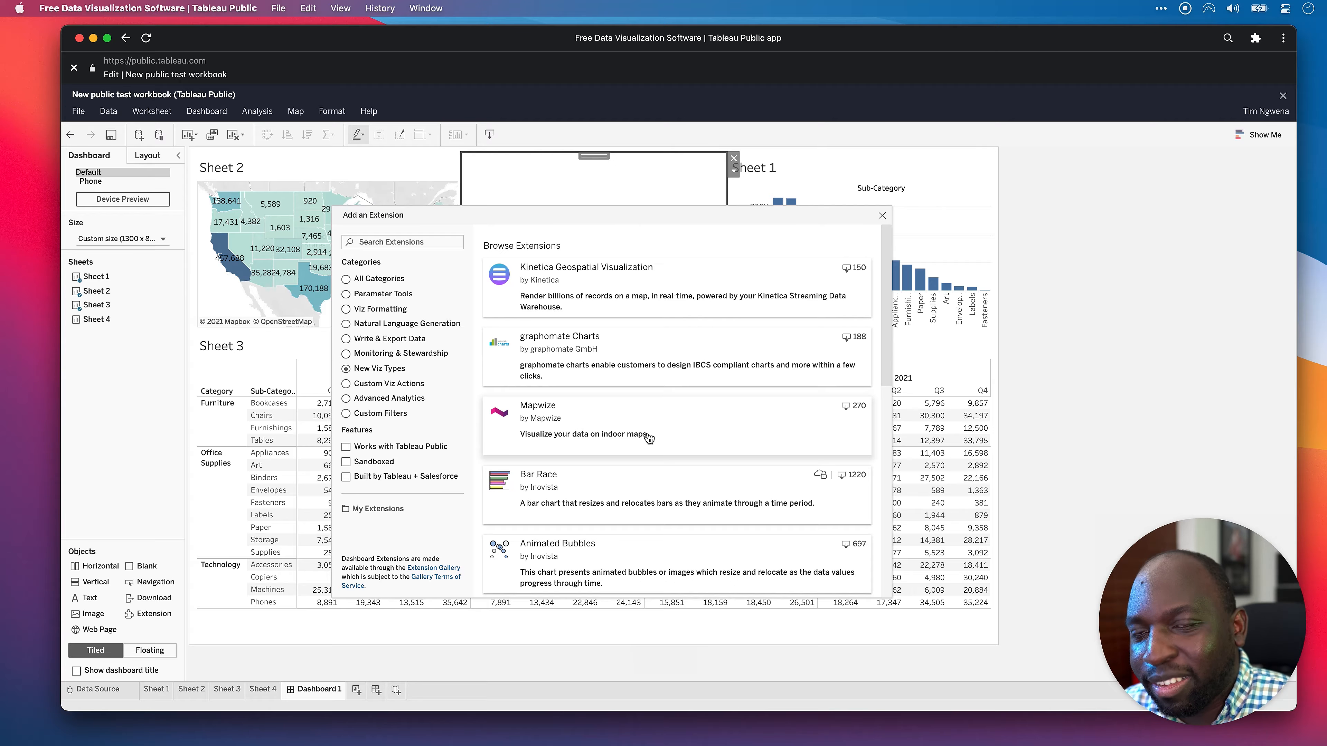
scroll(616, 423, down, 8)
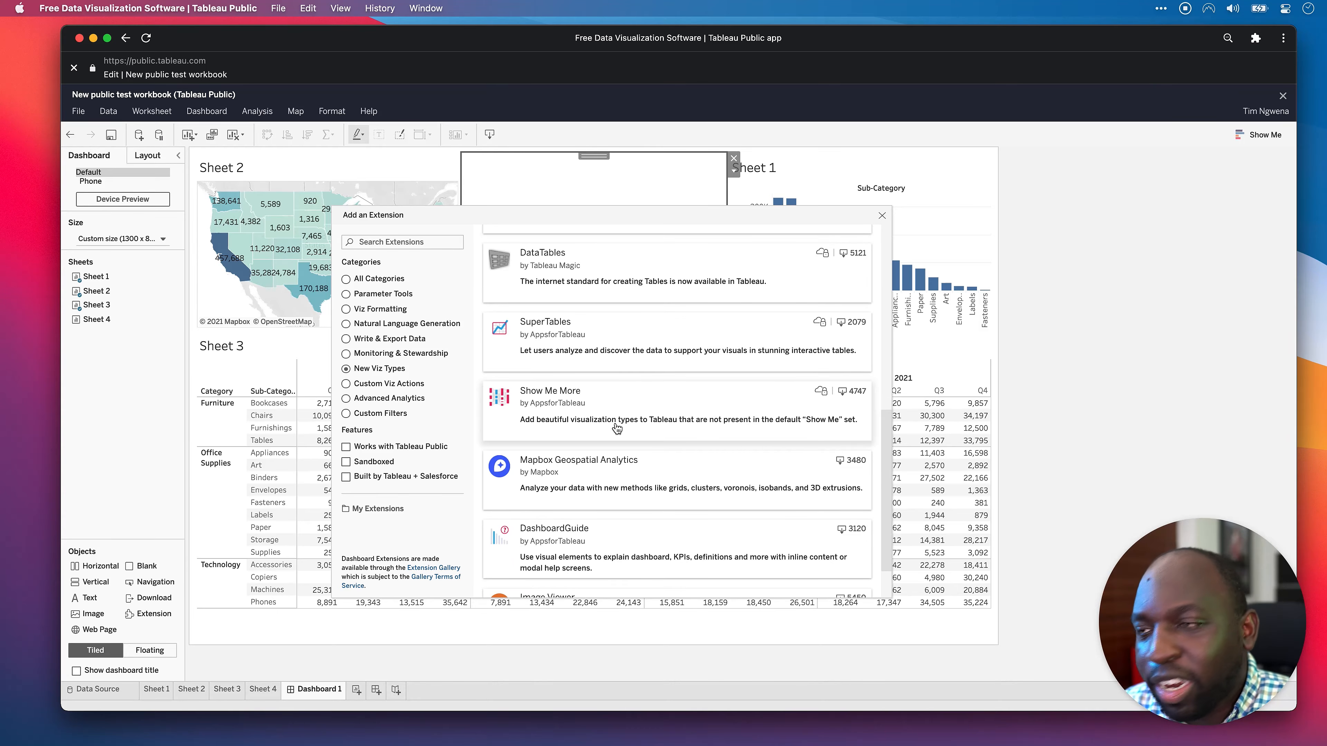
scroll(611, 434, down, 2)
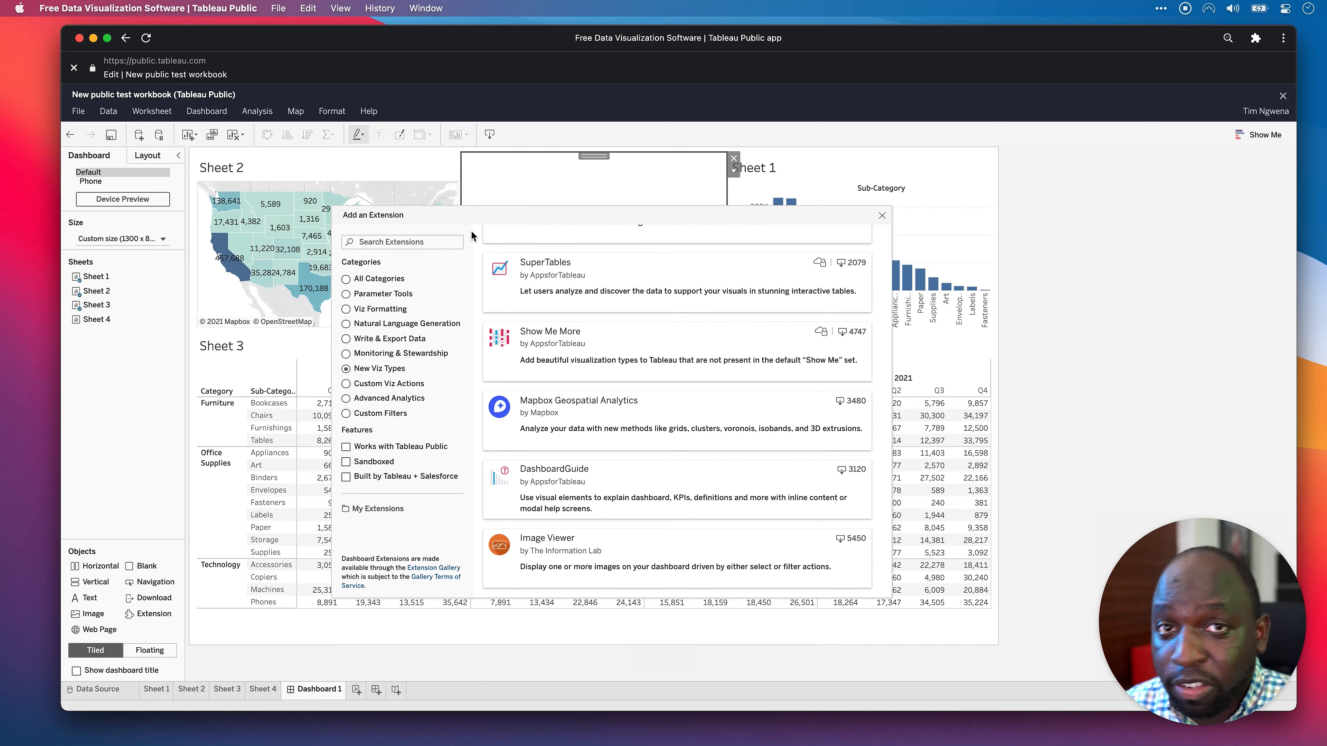
key(ctrl+a)
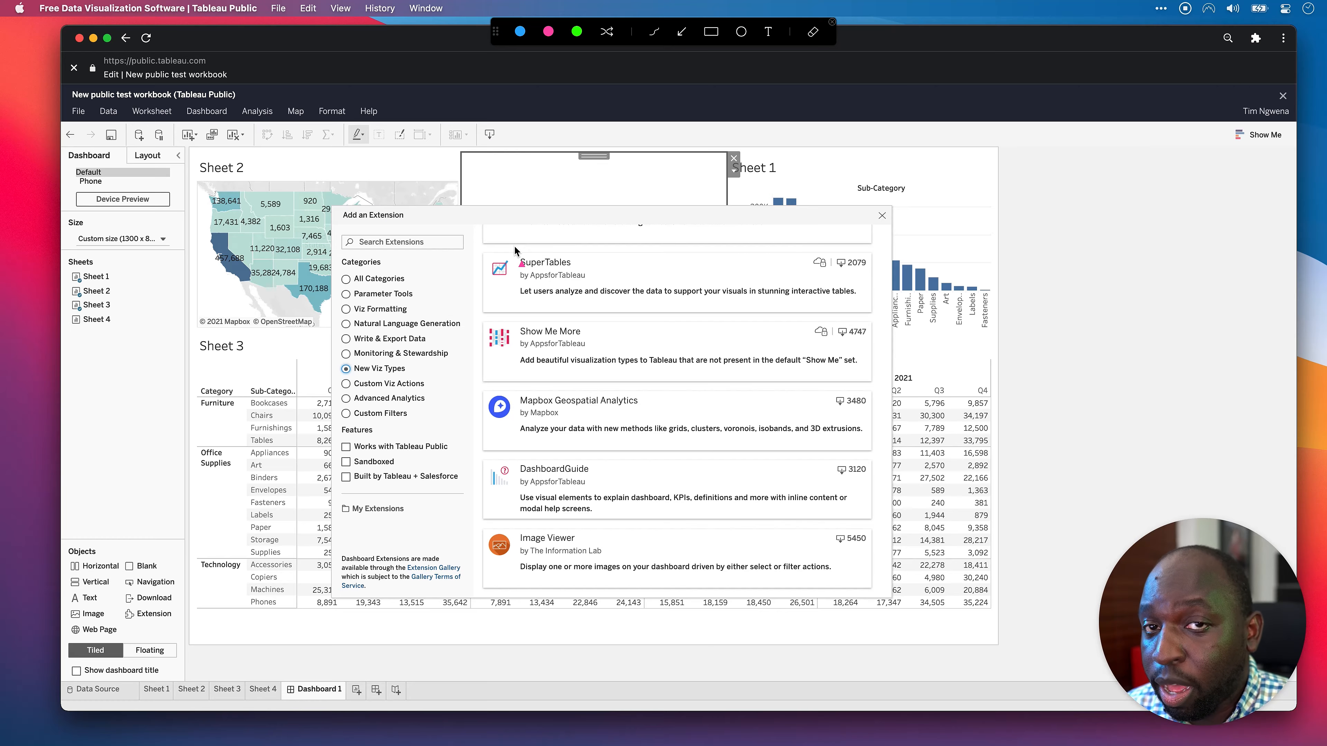
mouse_move(514, 244)
mouse_down()
mouse_move(349, 462)
mouse_move(357, 438)
mouse_up()
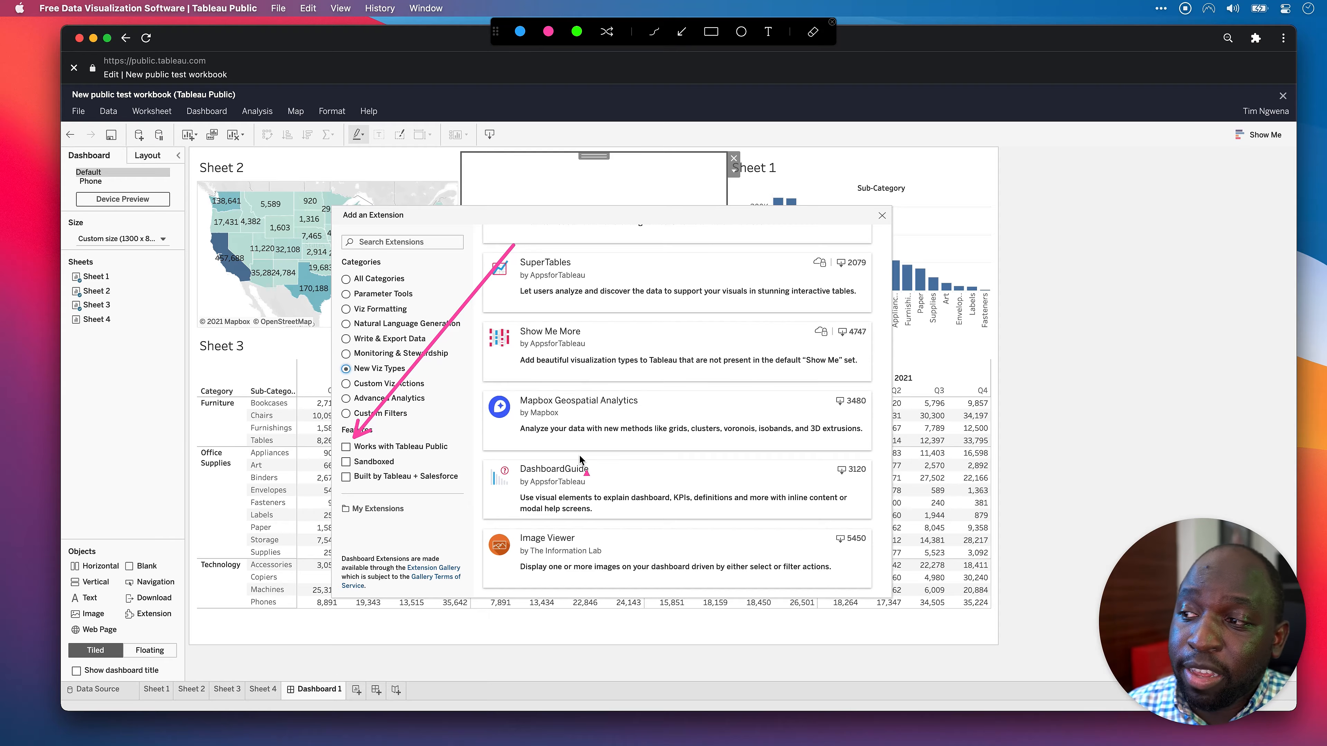
key(ctrl+a)
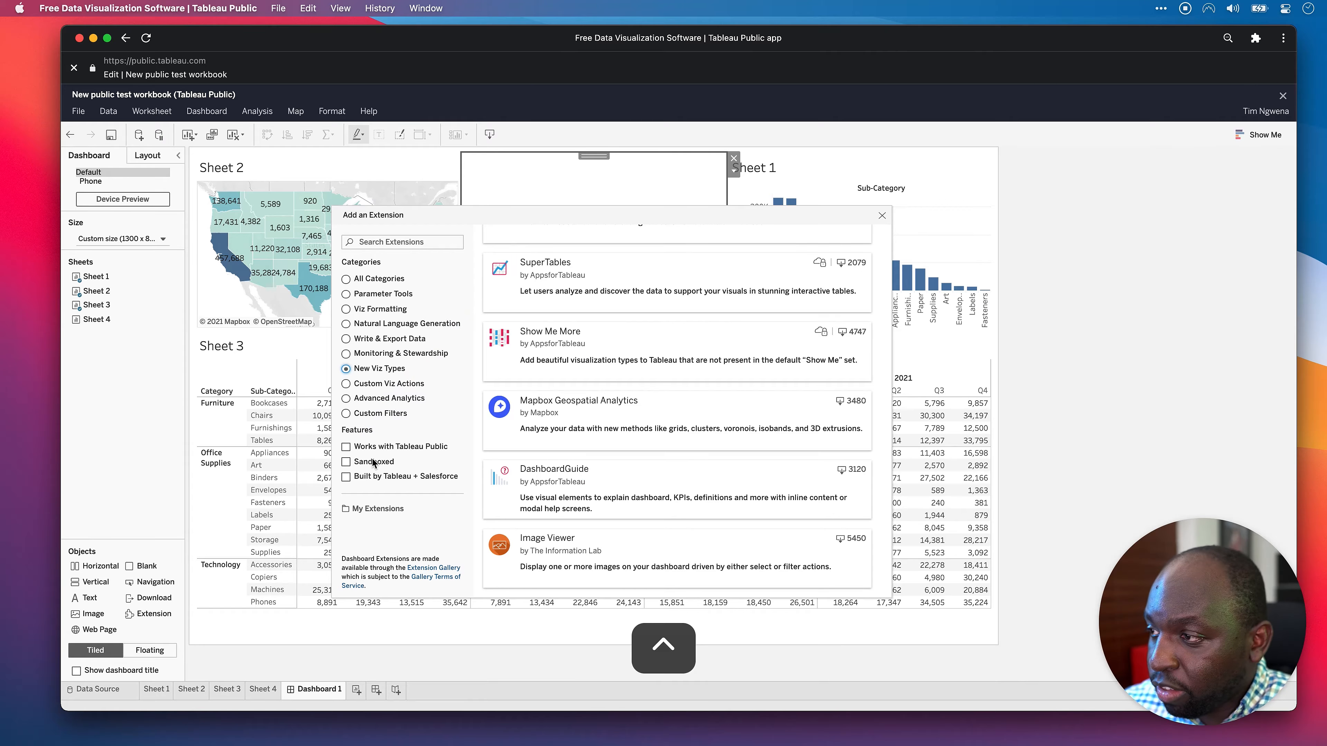
Limit the extensions to those that work with Tableau Public across all categories and add Bar Race by Inovista to the dashboard.
click(346, 448)
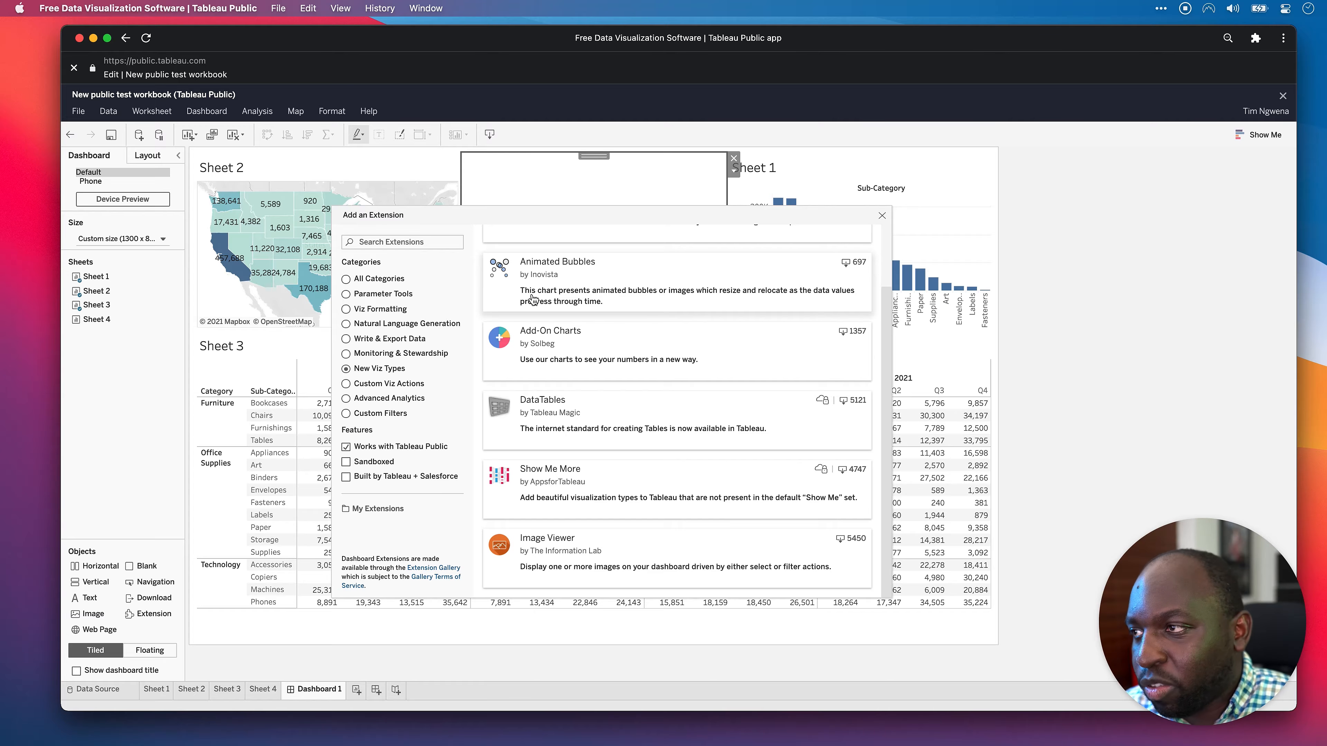
click(346, 279)
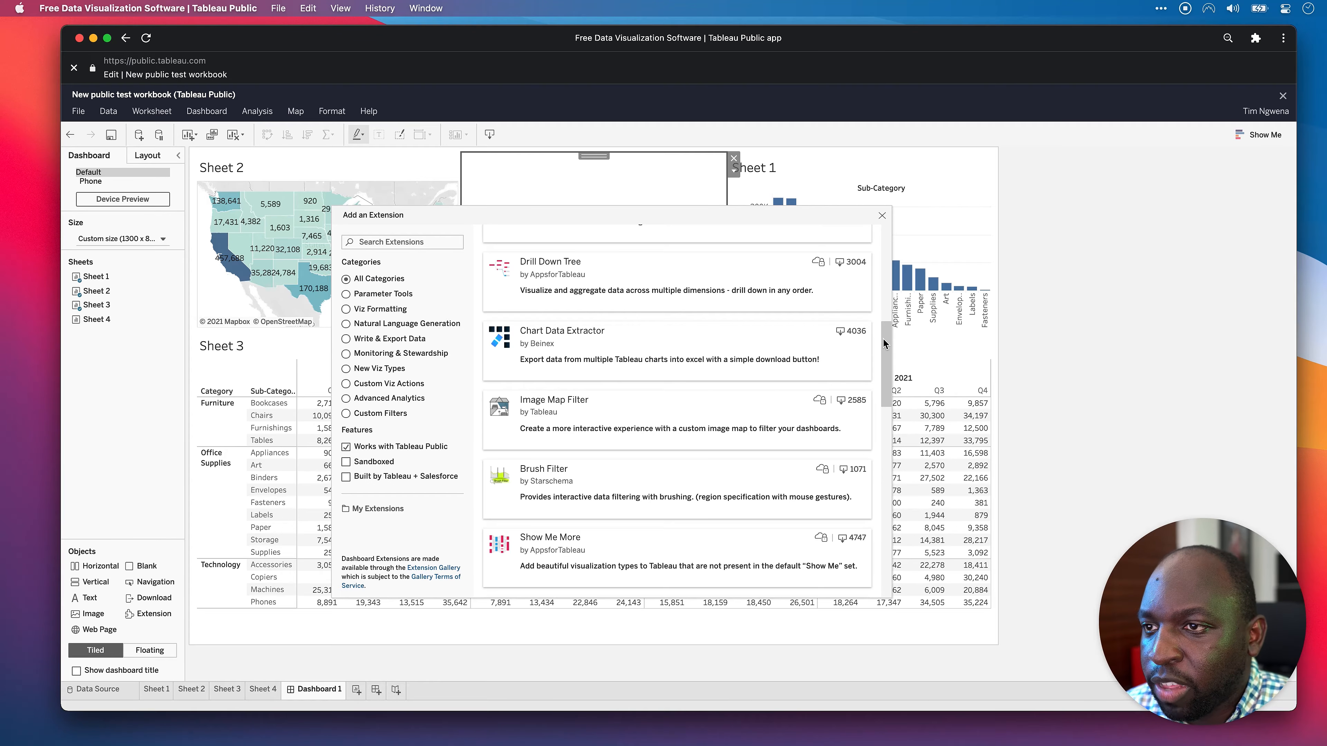
drag(883, 338, 902, 224)
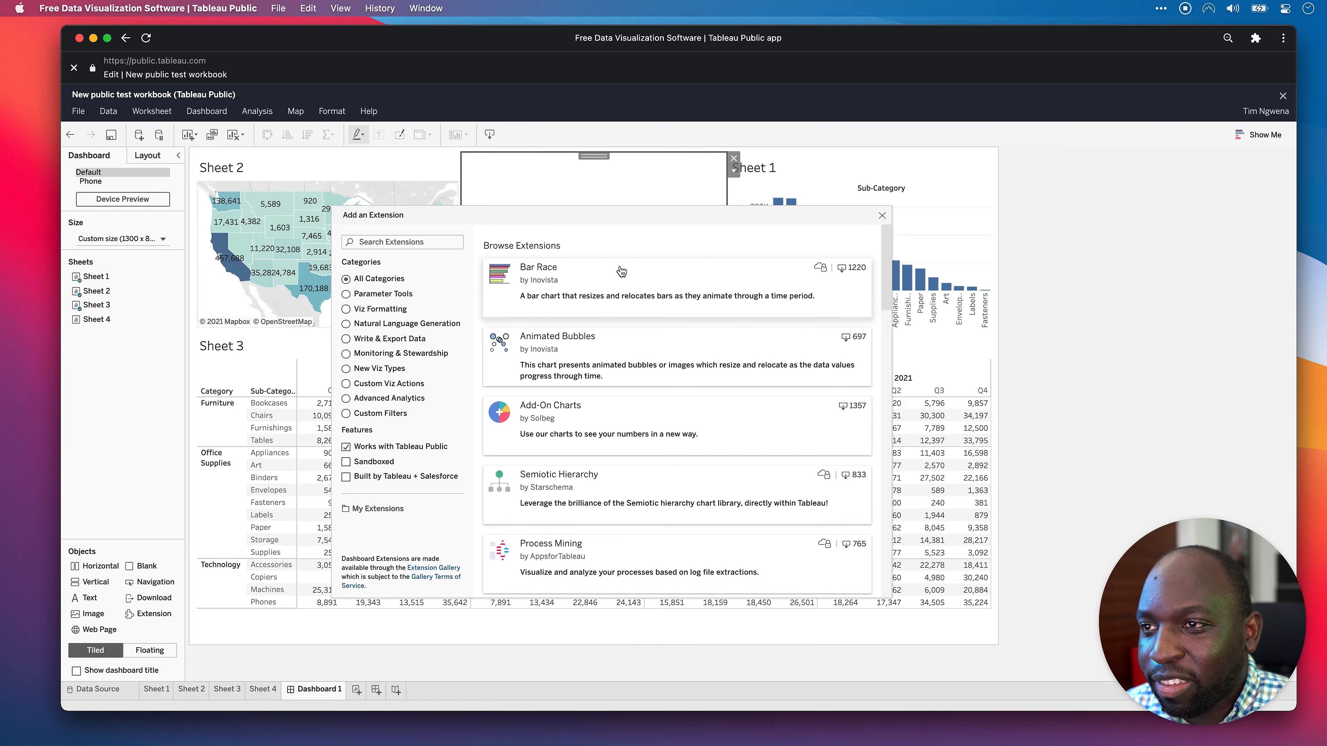
click(648, 283)
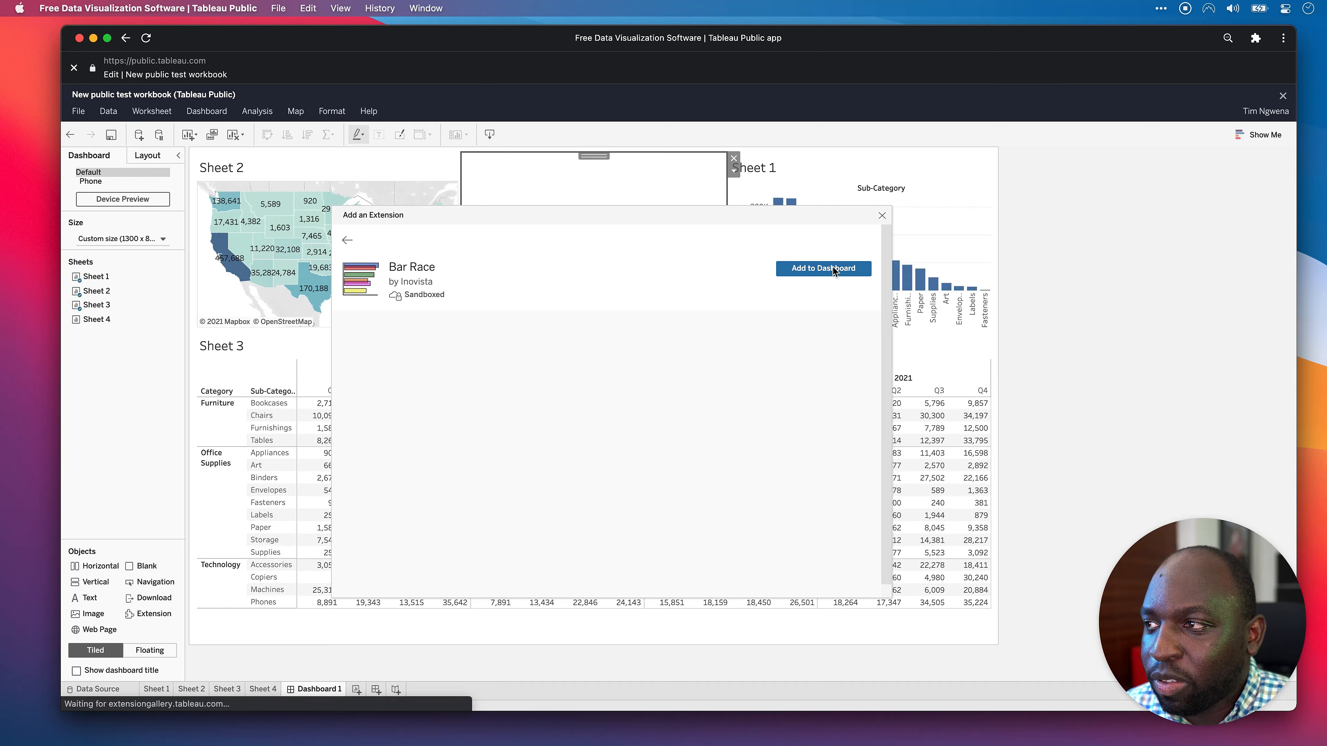
click(831, 269)
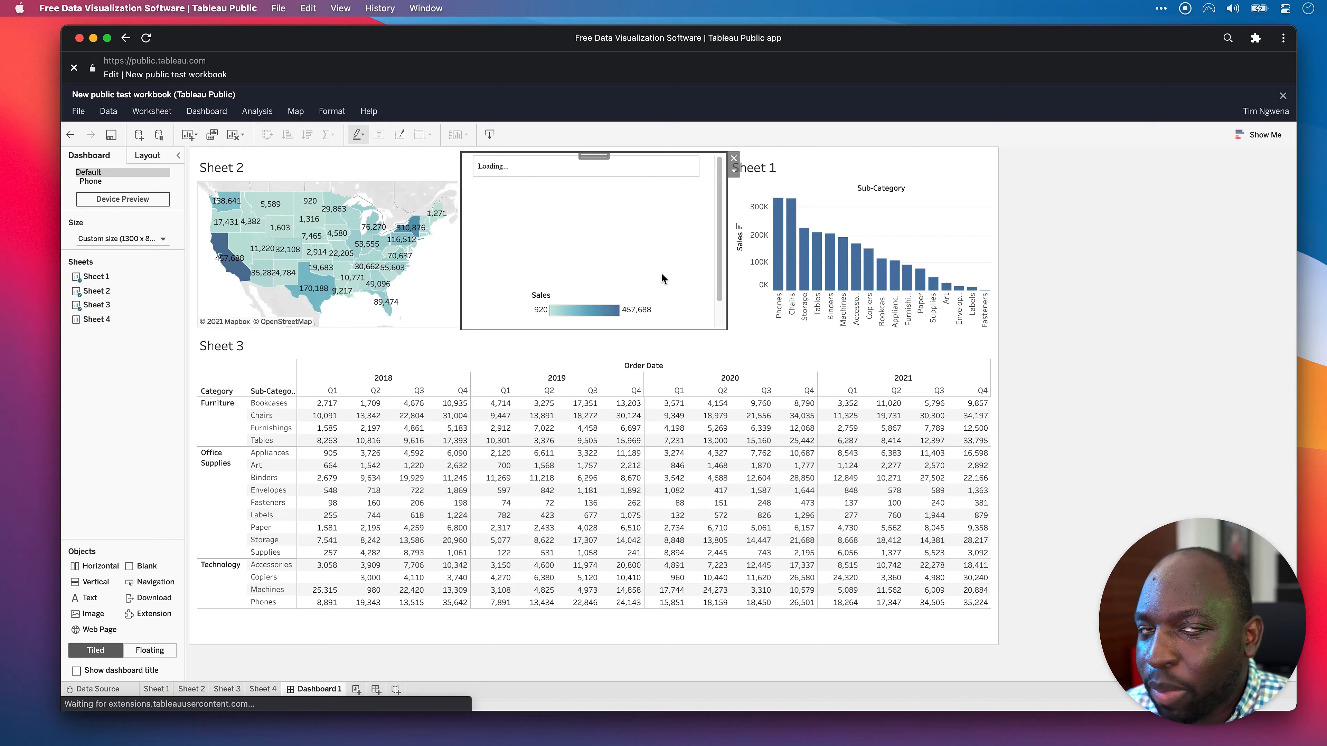
key(ctrl+a)
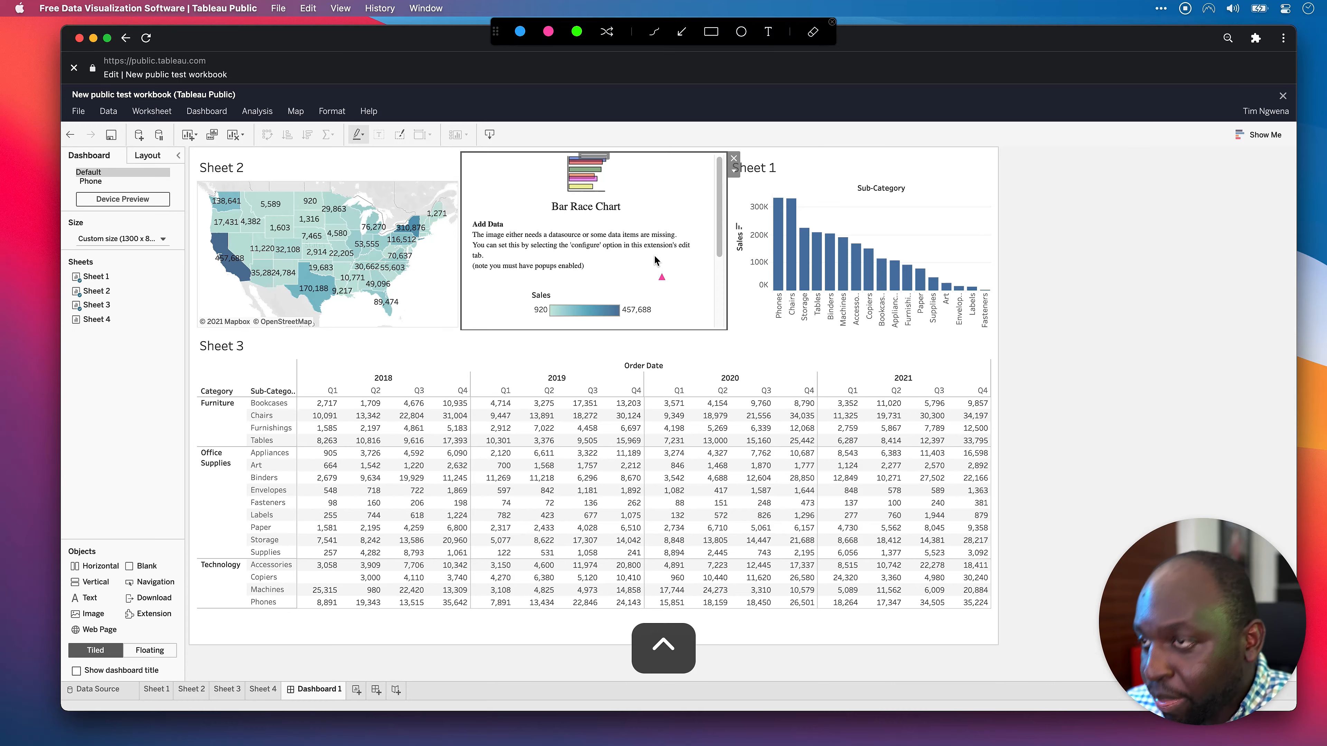
mouse_move(653, 208)
mouse_down()
mouse_move(416, 362)
mouse_move(150, 697)
mouse_up()
drag(261, 705, 275, 683)
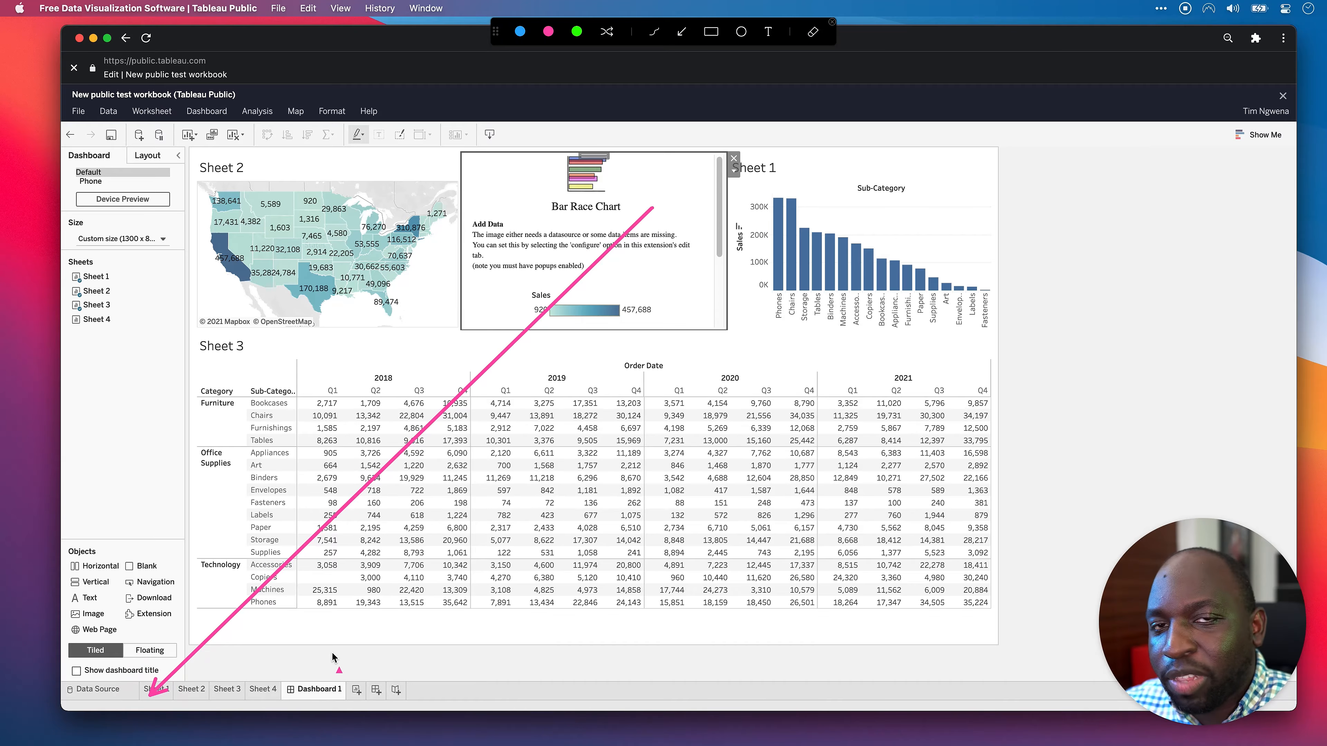
key(Escape)
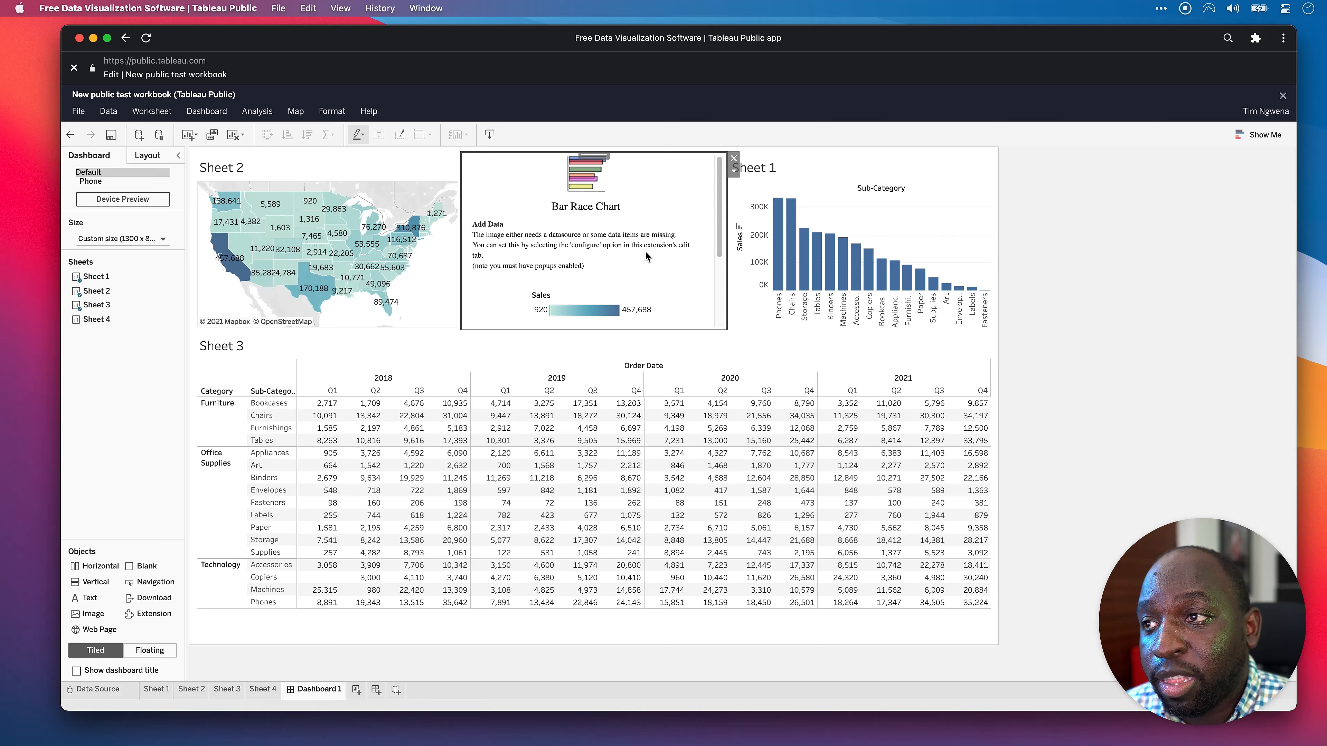
Open the Bar Race extension's configuration and set Sheet 1 as its selected worksheet.
click(734, 176)
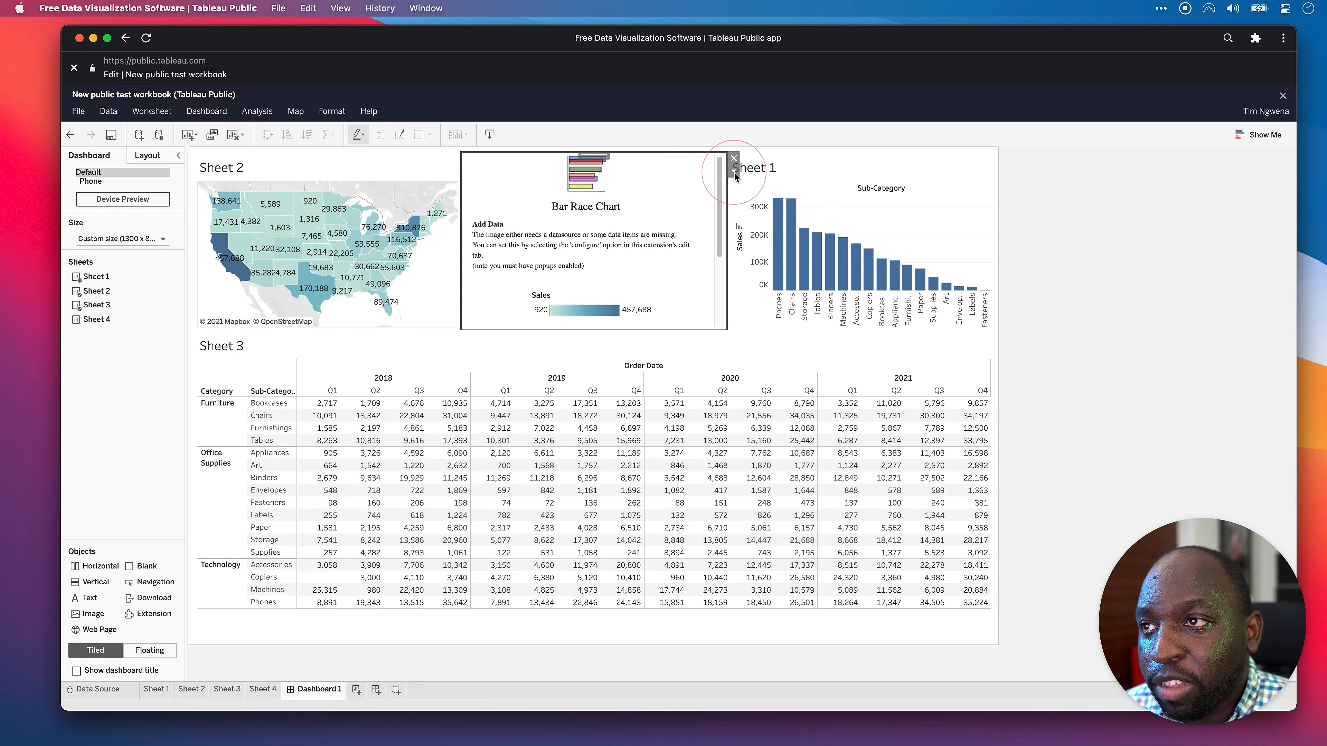
click(735, 172)
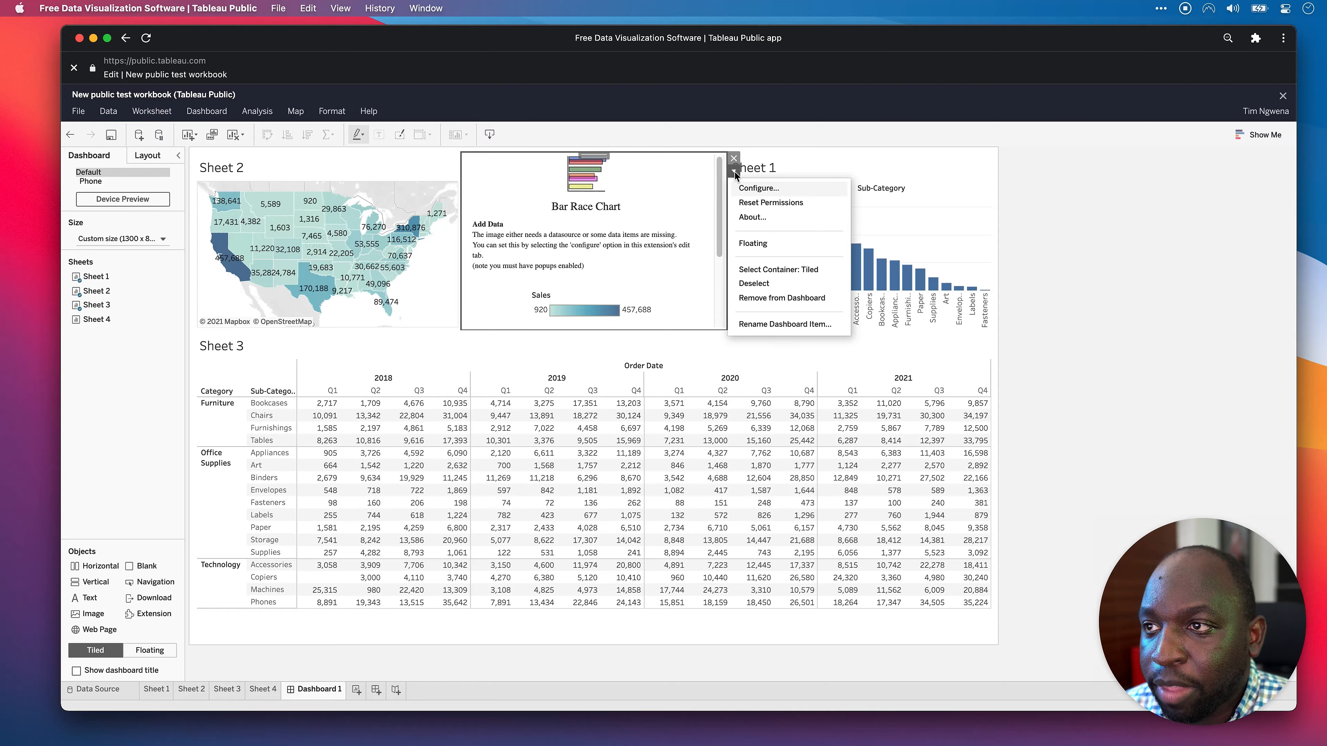
click(775, 192)
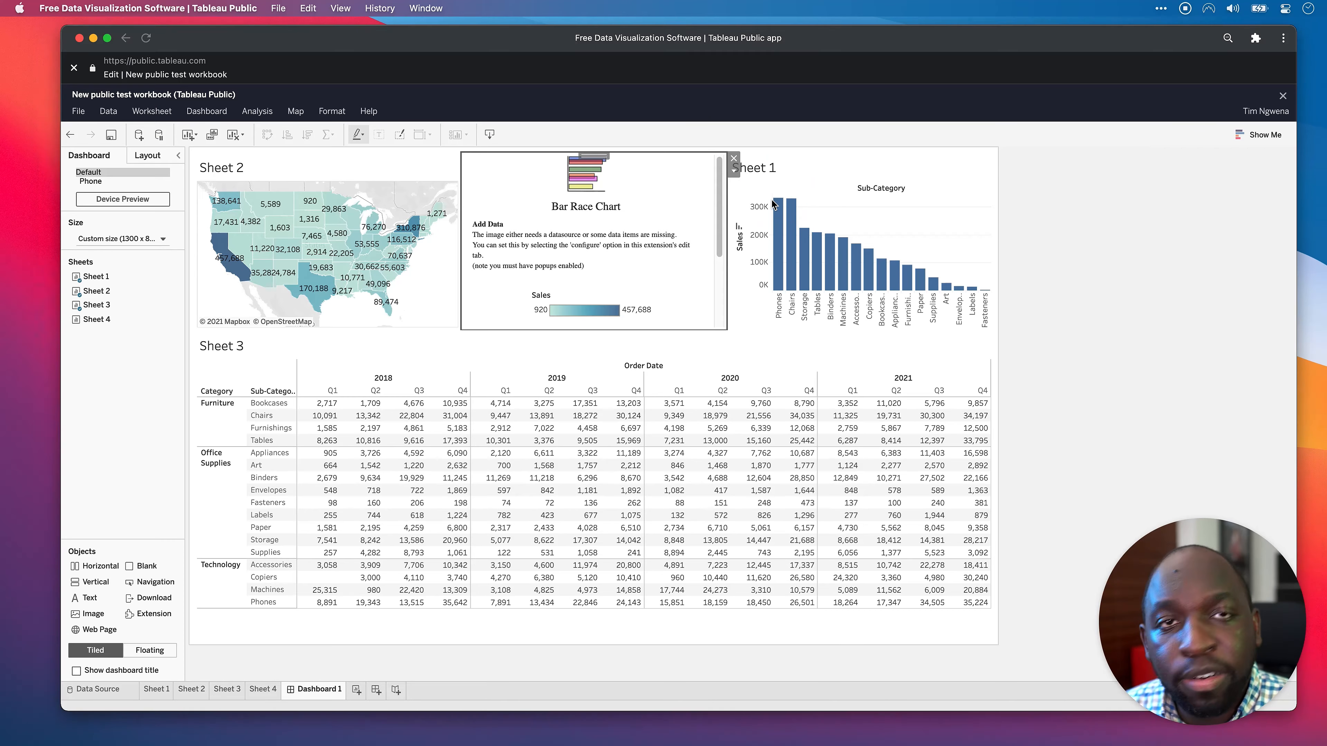
drag(188, 42, 907, 145)
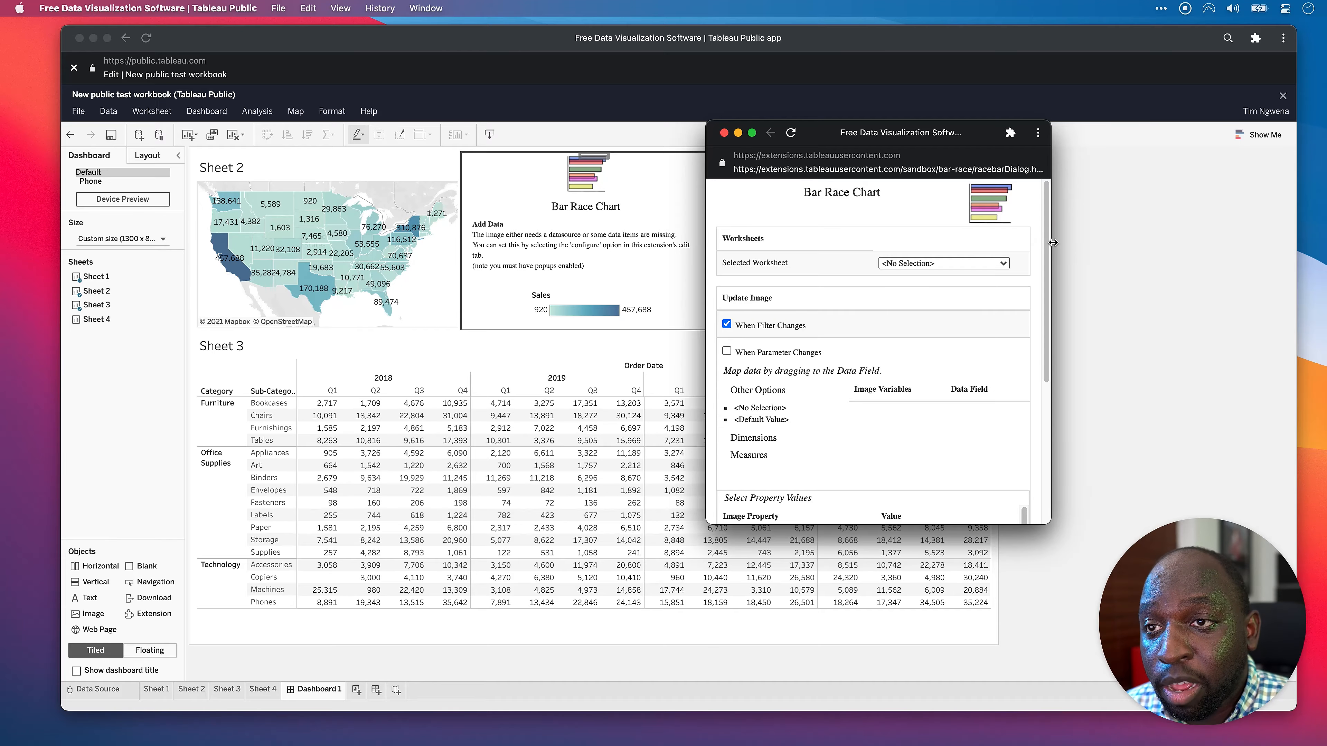
drag(1052, 243, 1124, 247)
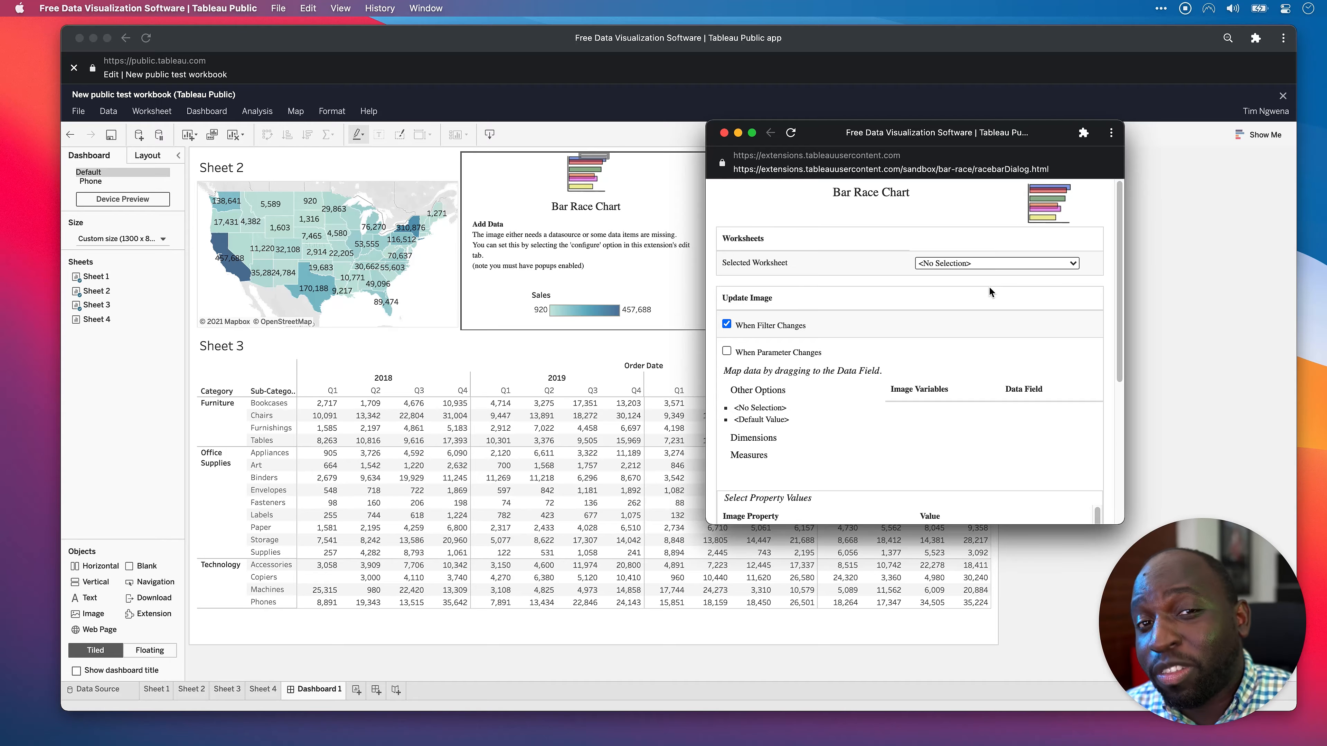
click(978, 264)
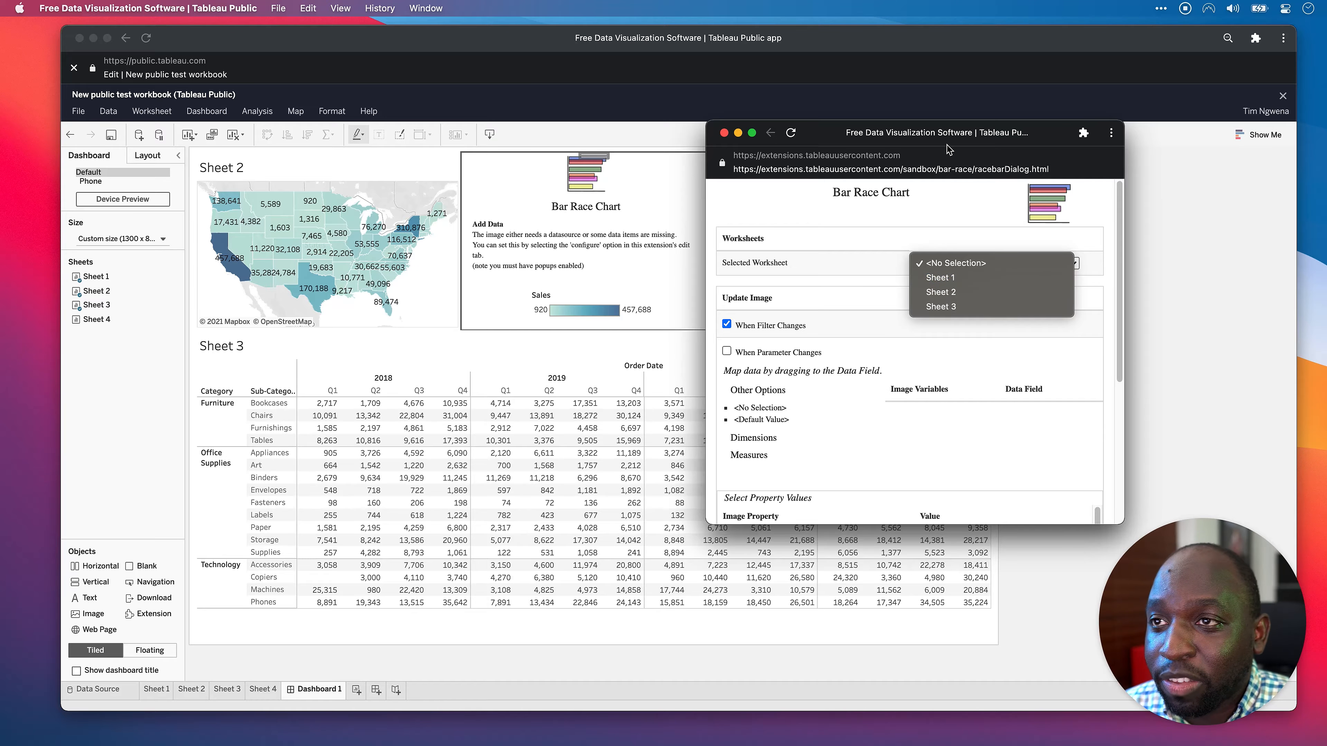
drag(948, 132, 486, 154)
click(912, 437)
click(907, 452)
Save the Bar Race configuration with its default data mapping and property values, and try to play the chart's animation.
scroll(462, 367, down, 3)
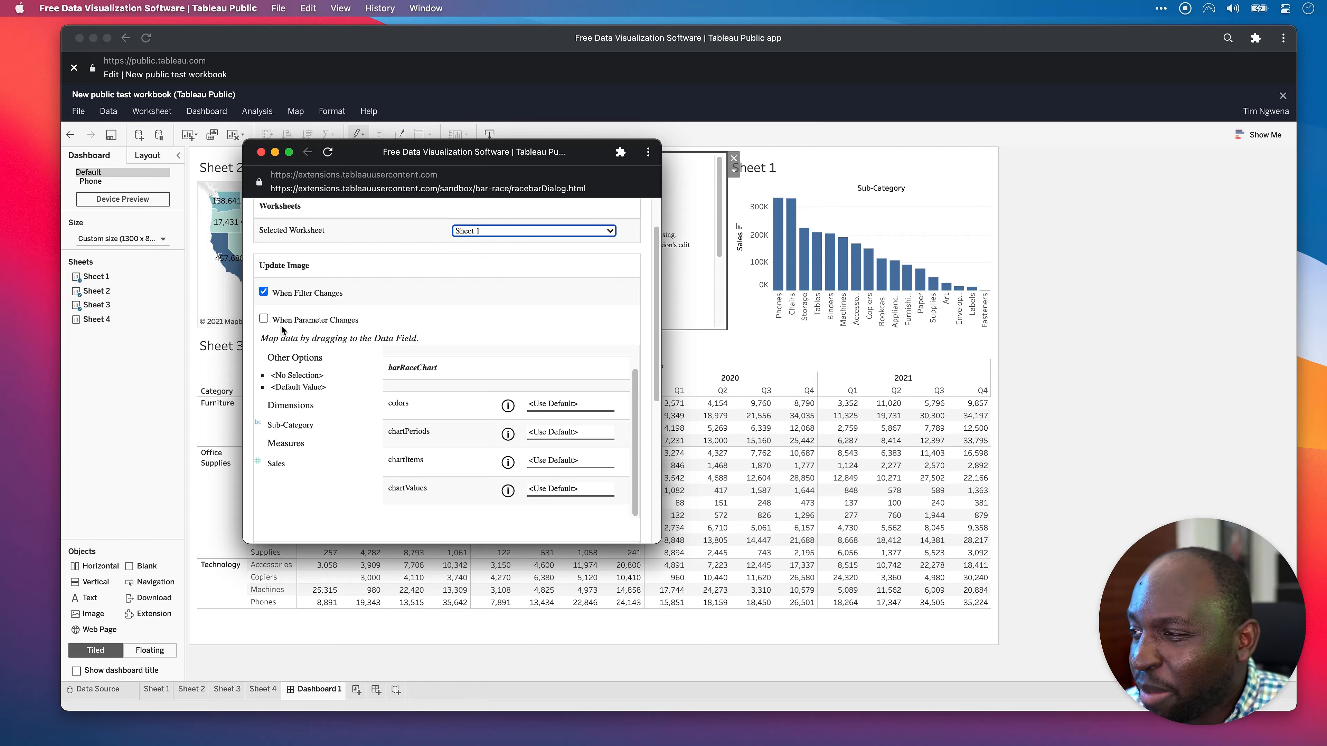
scroll(432, 374, down, 5)
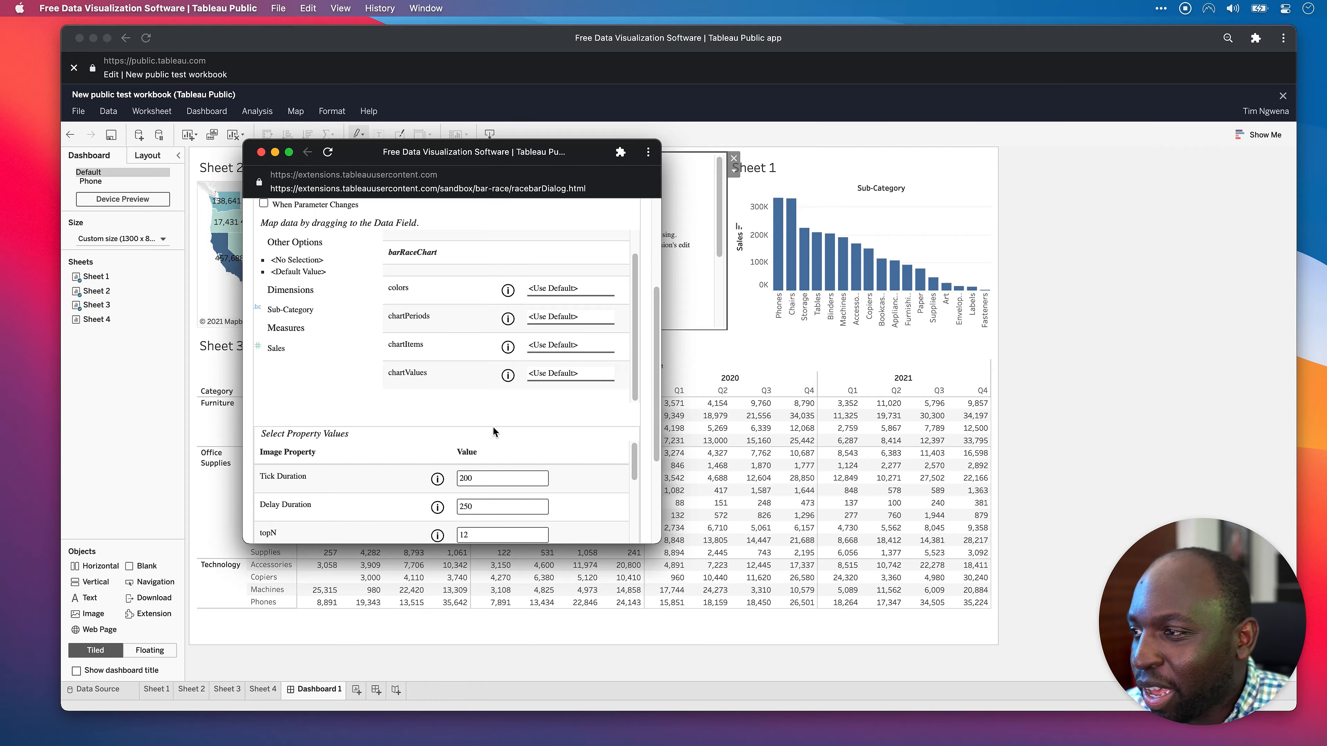
scroll(441, 426, down, 10)
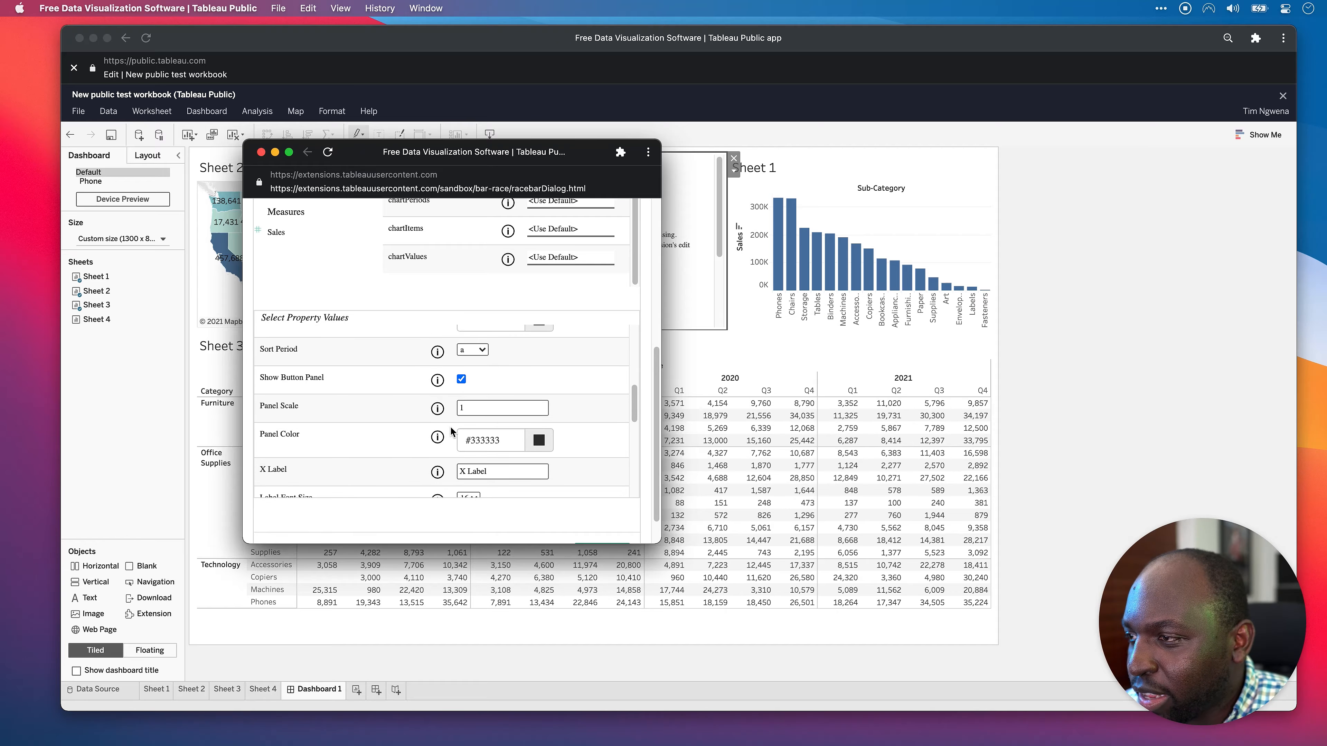
scroll(451, 430, down, 10)
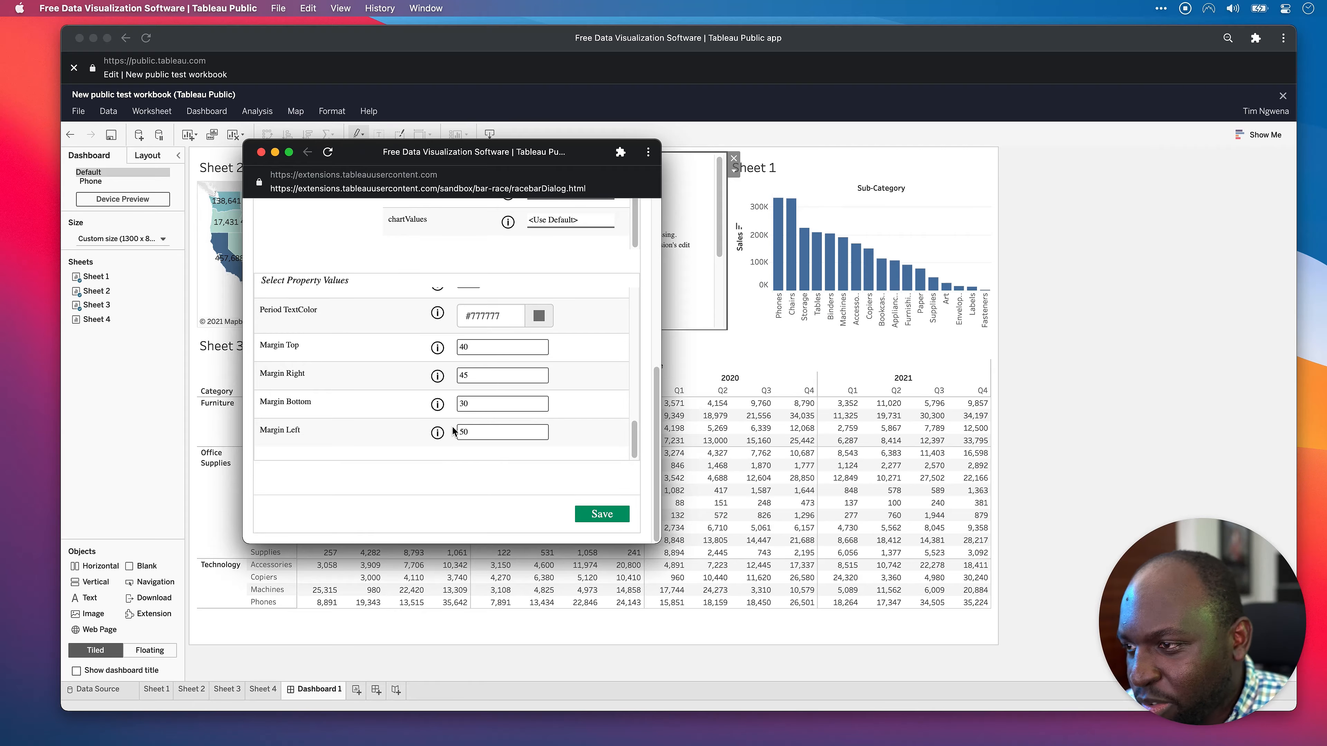
click(604, 519)
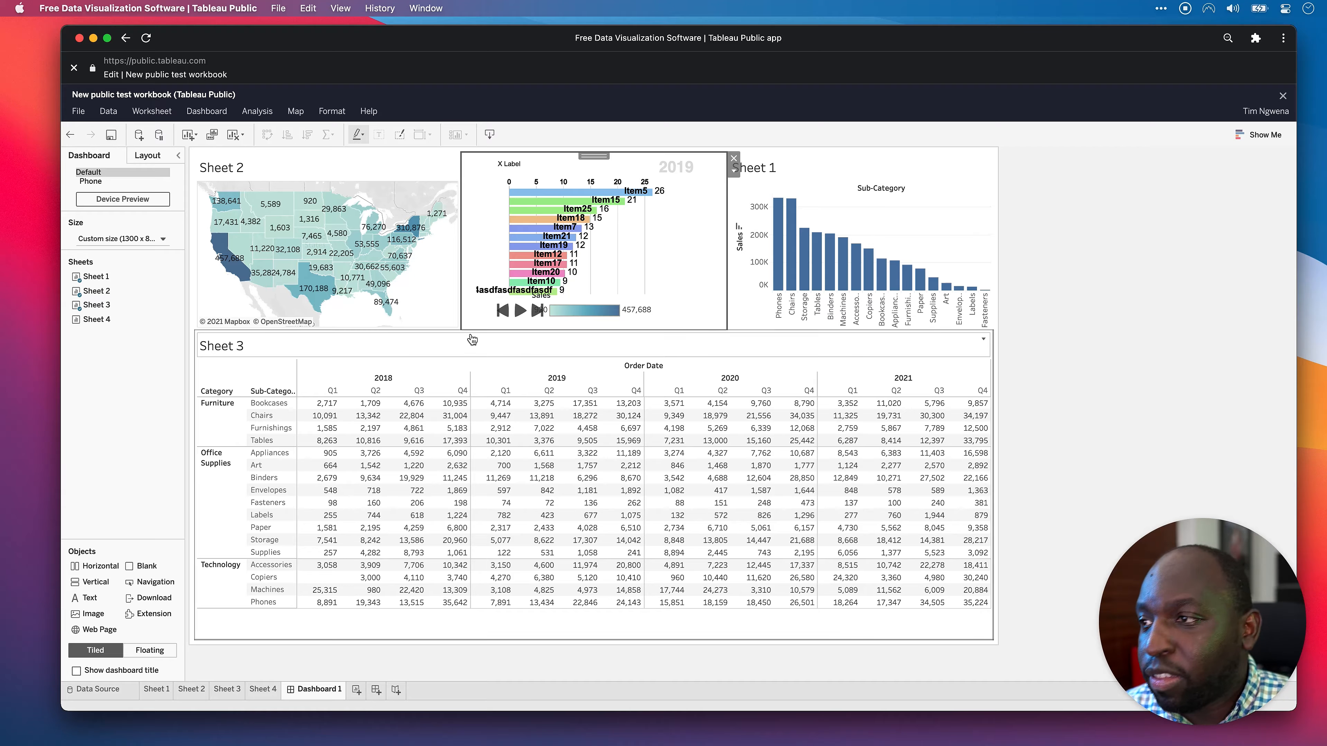
click(519, 310)
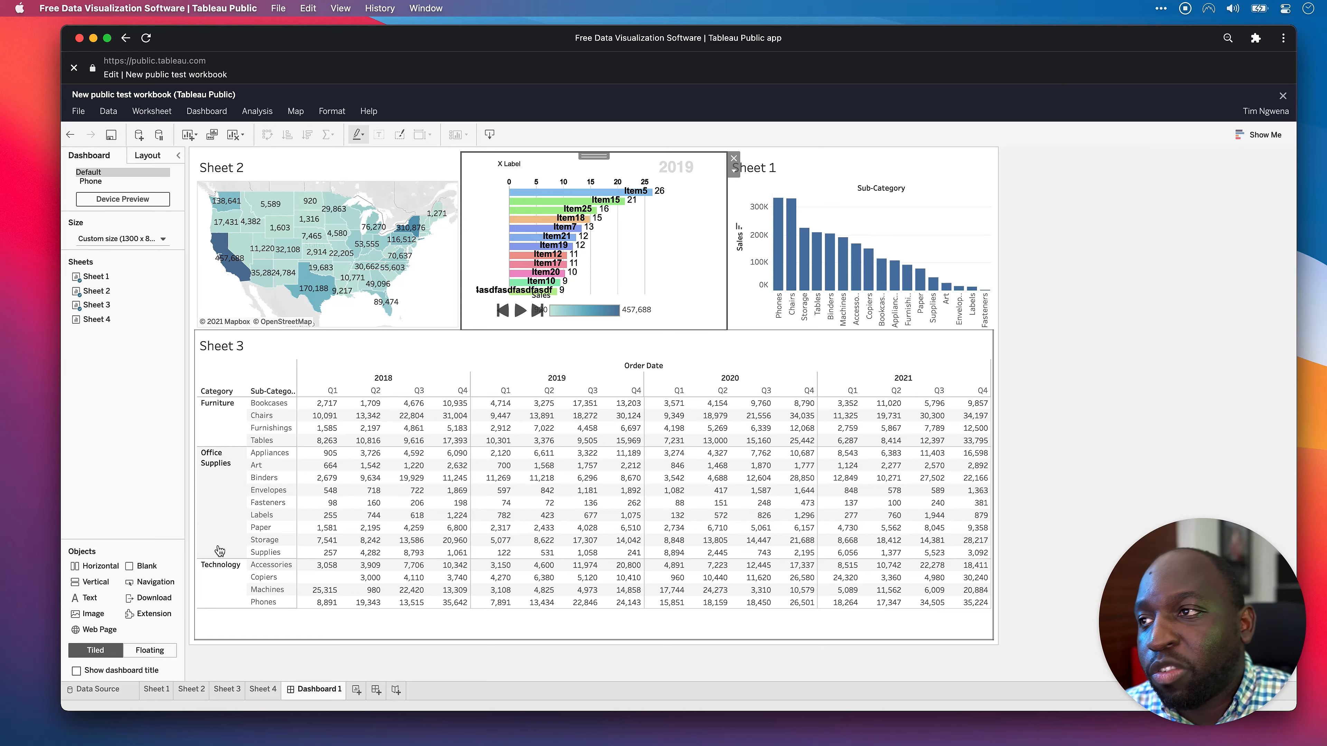
click(520, 312)
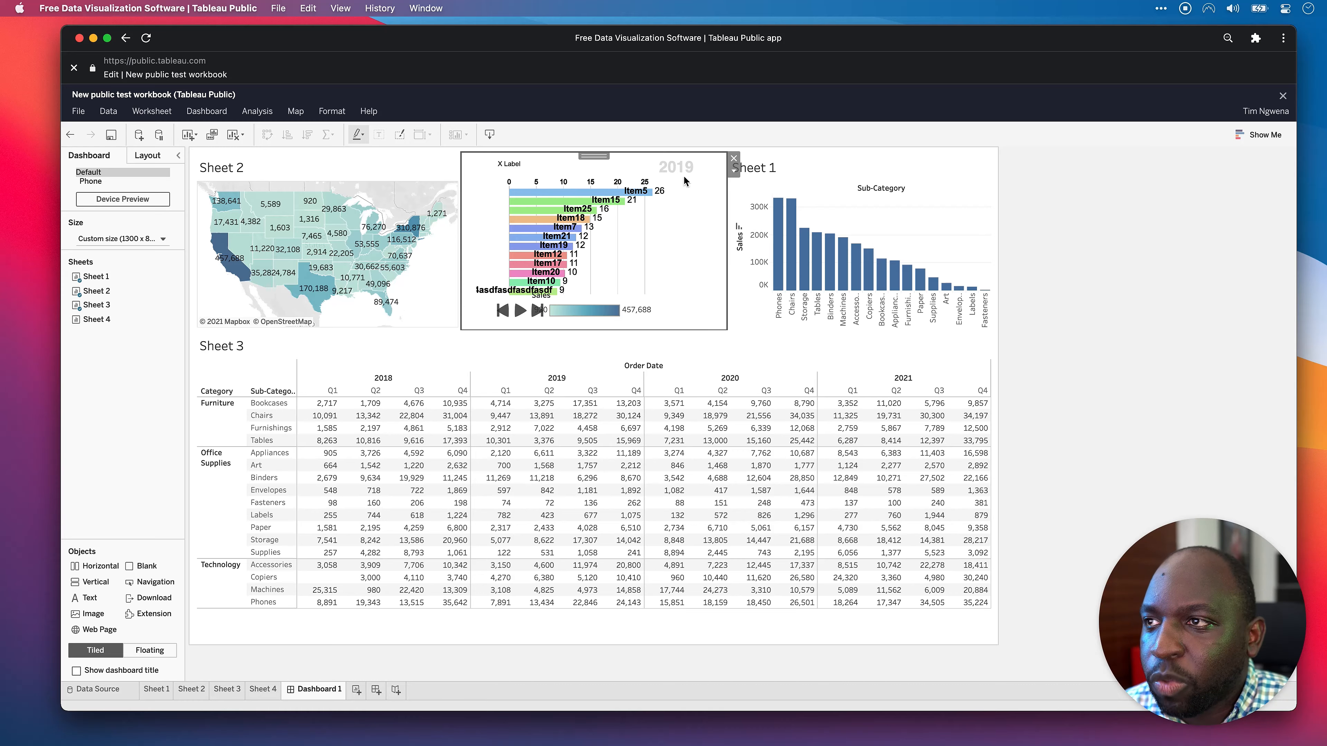
Reopen the Bar Race configuration and examine its property values, from the durations and label formatting to the margins.
click(734, 171)
click(752, 185)
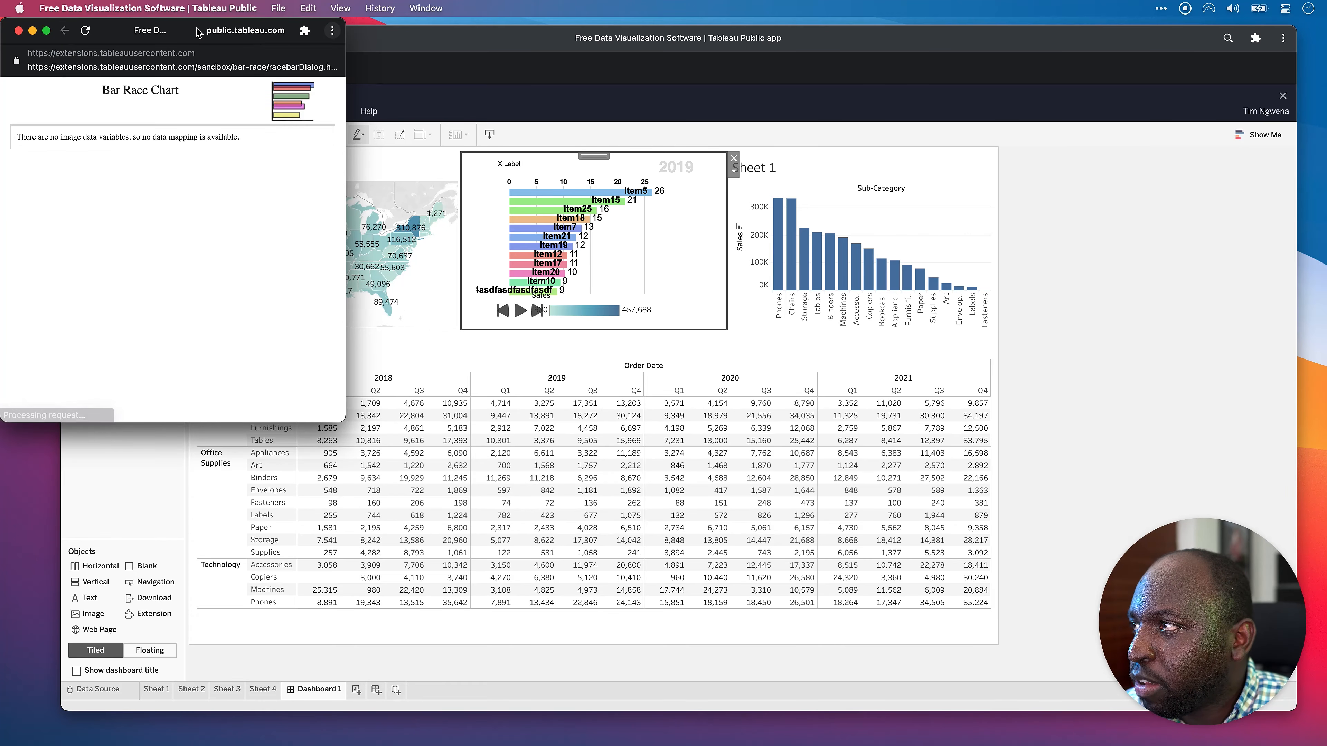
drag(204, 33, 899, 152)
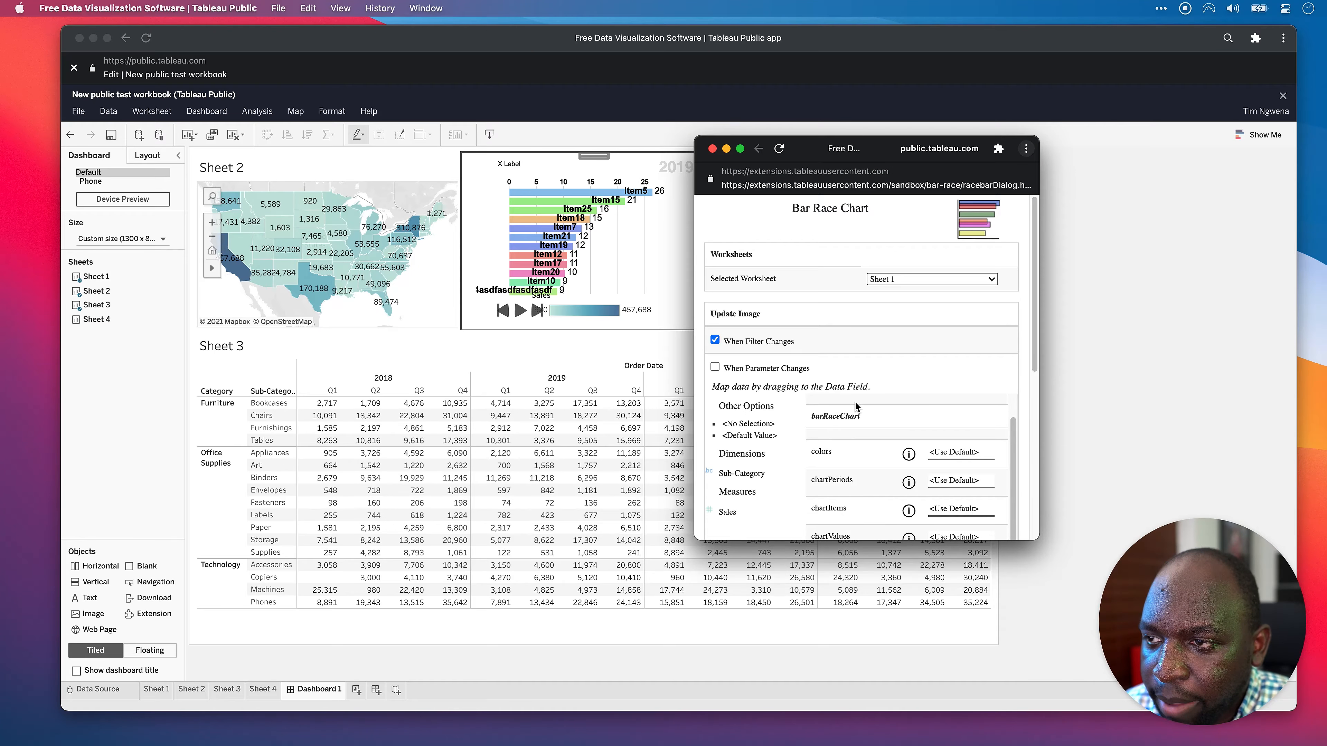
scroll(945, 343, down, 2)
scroll(946, 344, down, 10)
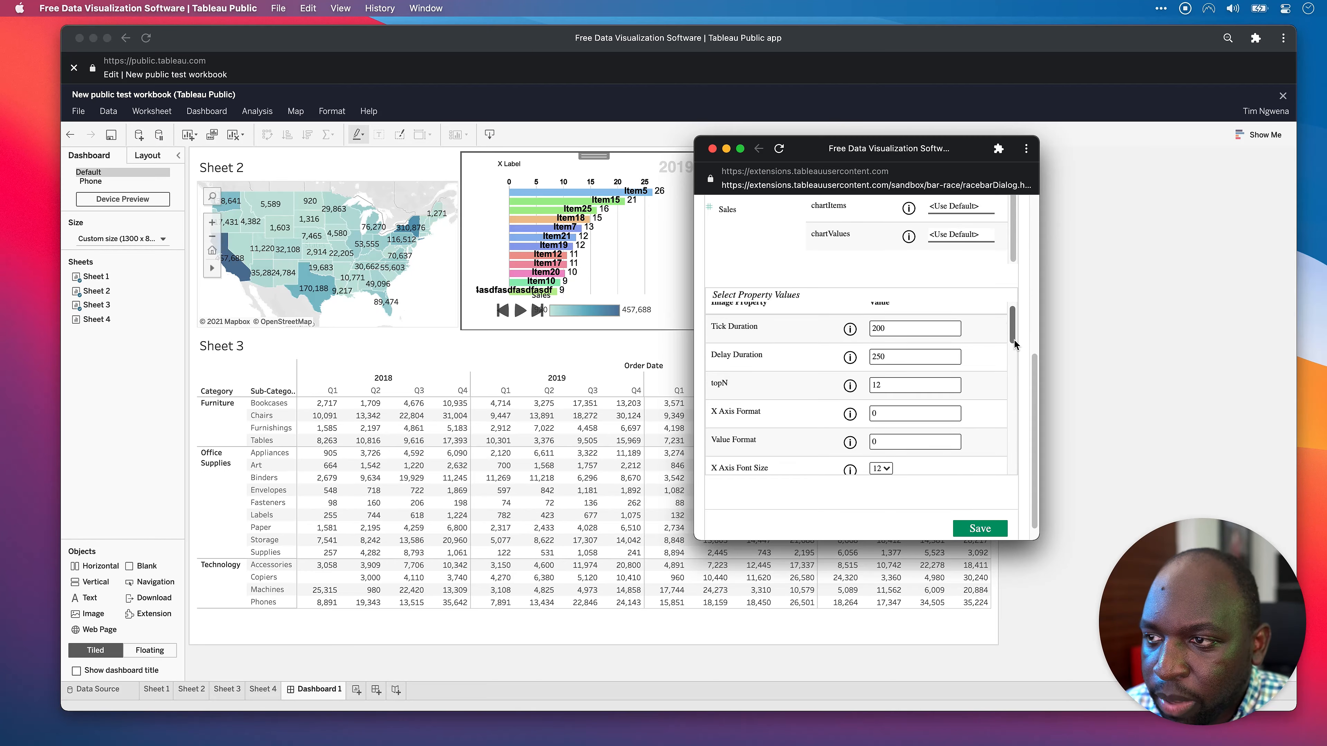
scroll(1013, 345, down, 5)
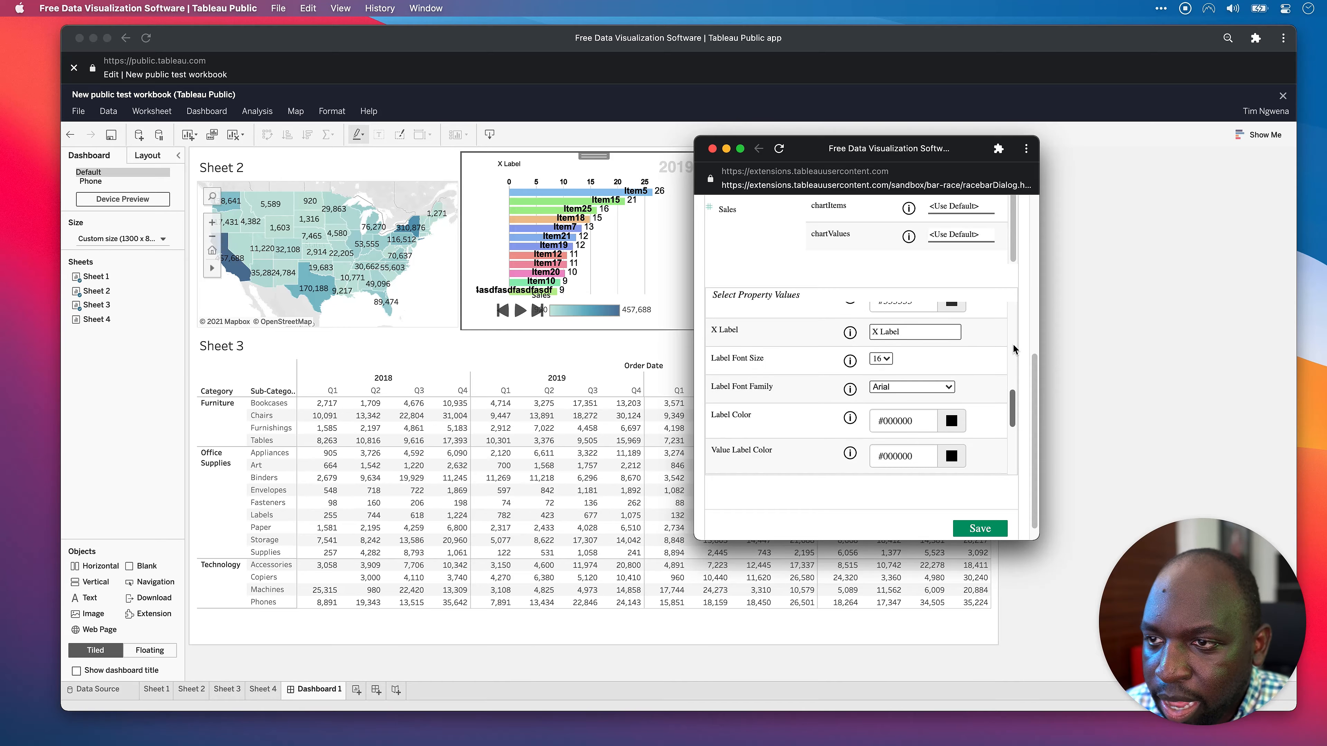
scroll(1013, 351, down, 3)
scroll(1013, 351, up, 6)
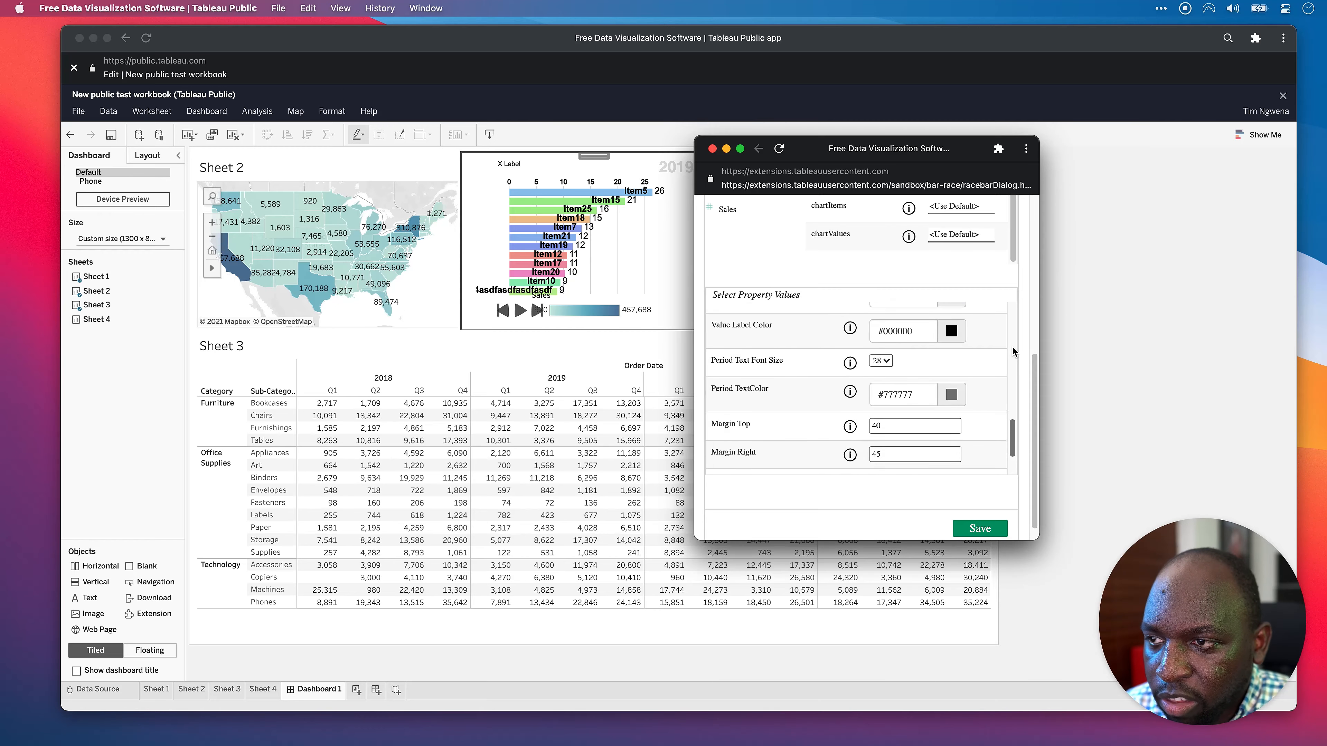
scroll(1013, 351, up, 5)
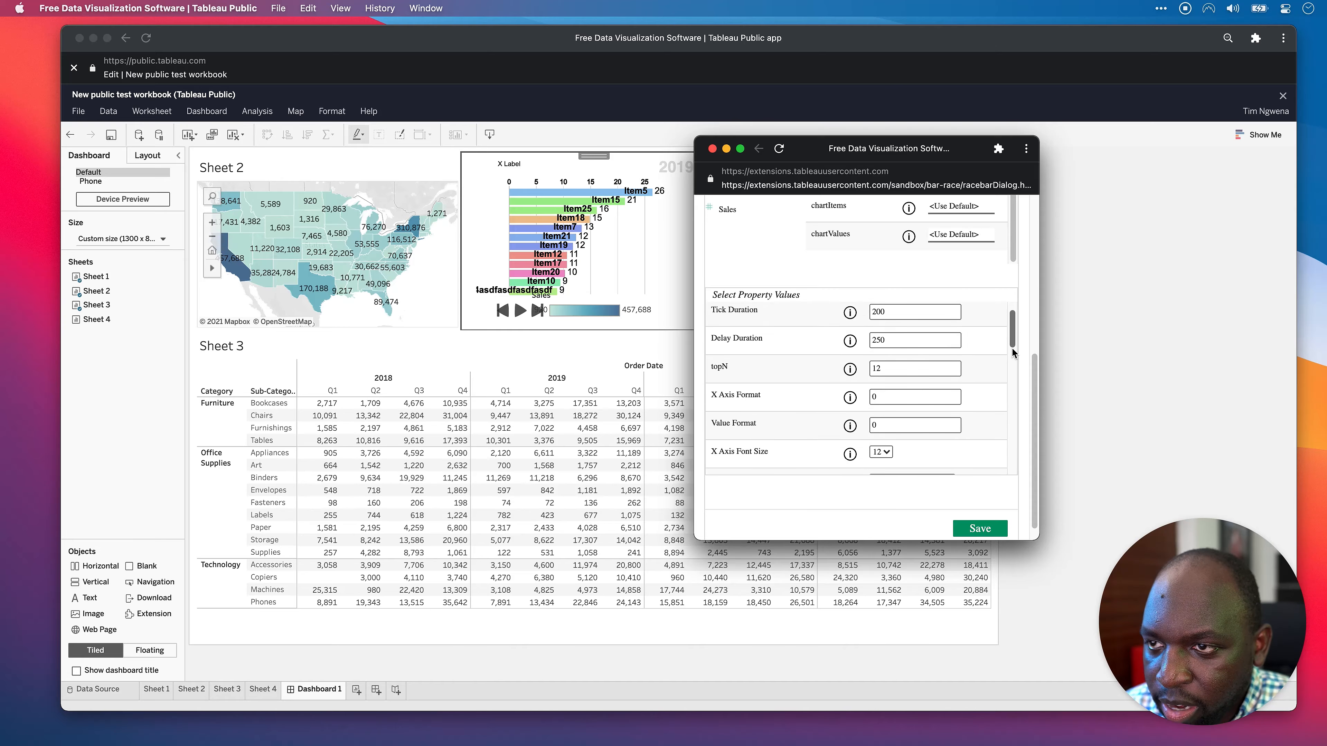
scroll(1012, 355, up, 1)
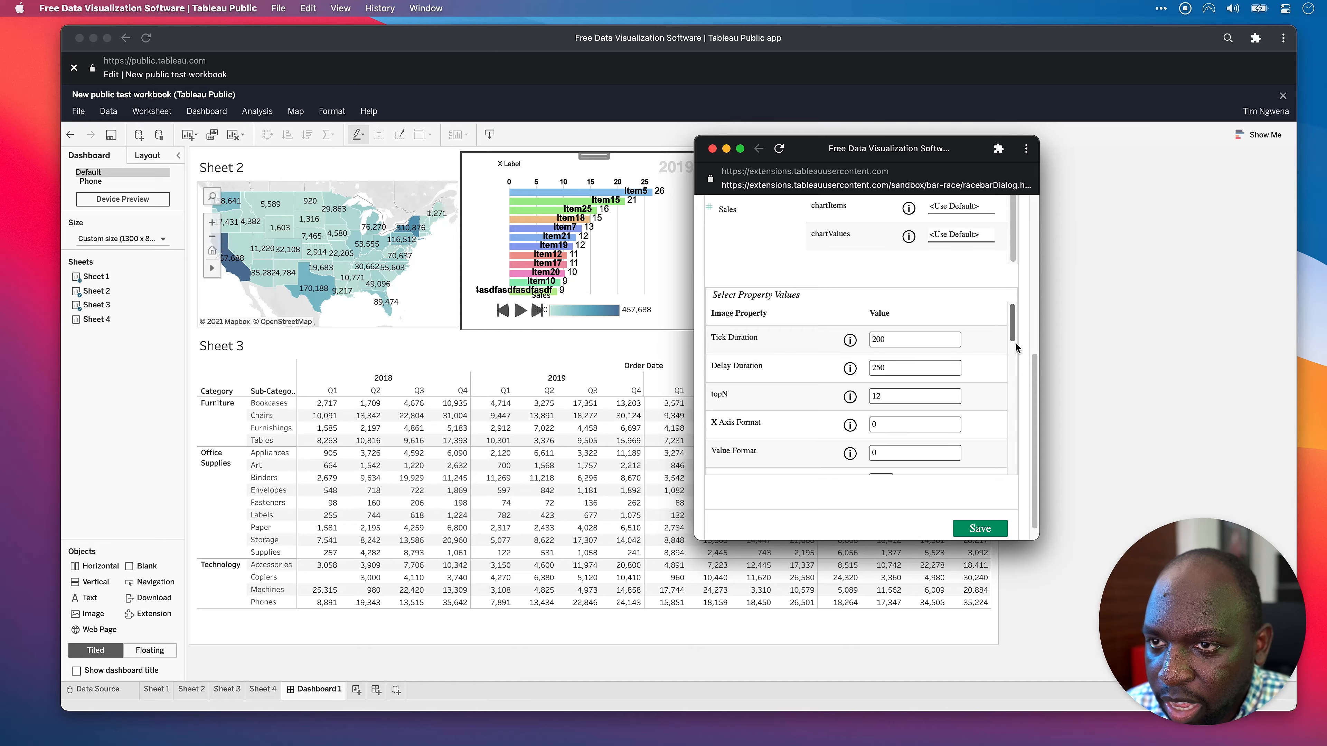
Examine the Bar Race data field mapping for Sheet 1 and close the configuration without saving.
drag(1035, 375, 1034, 286)
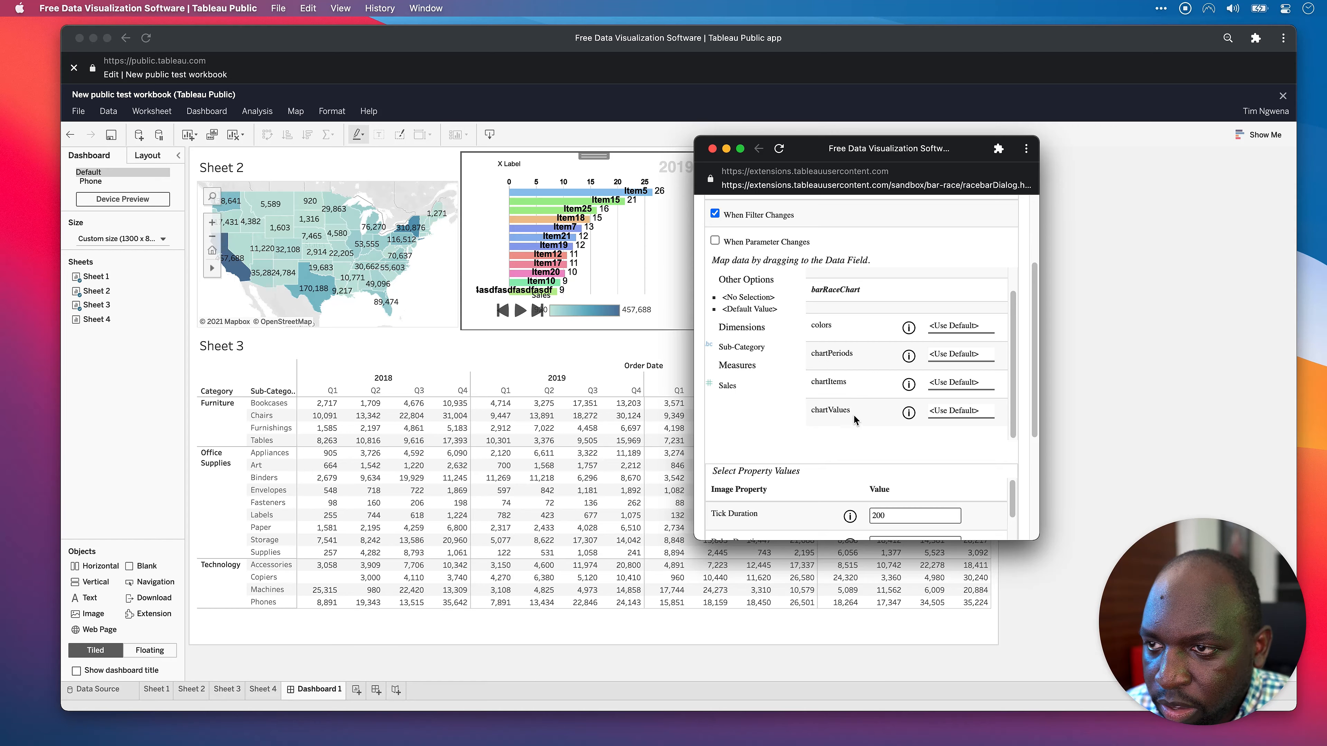
scroll(800, 382, up, 3)
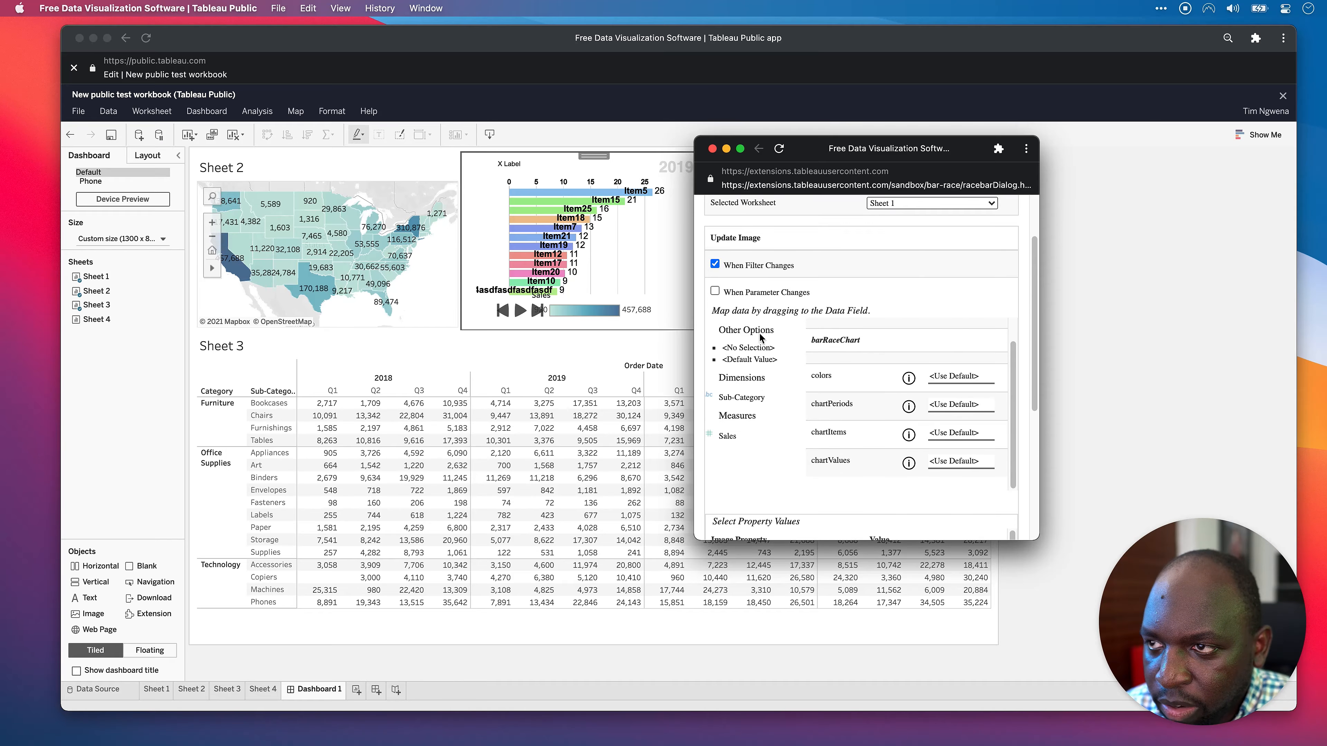
click(749, 386)
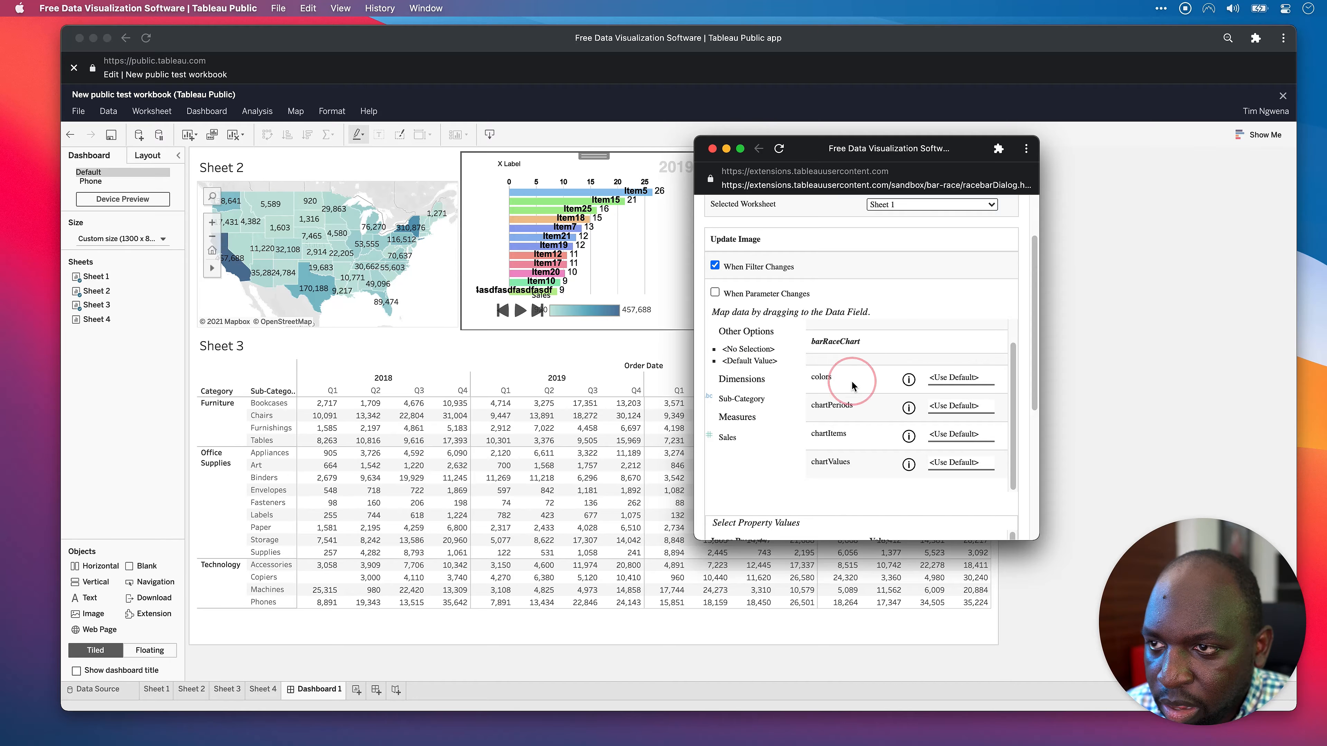
scroll(904, 389, up, 1)
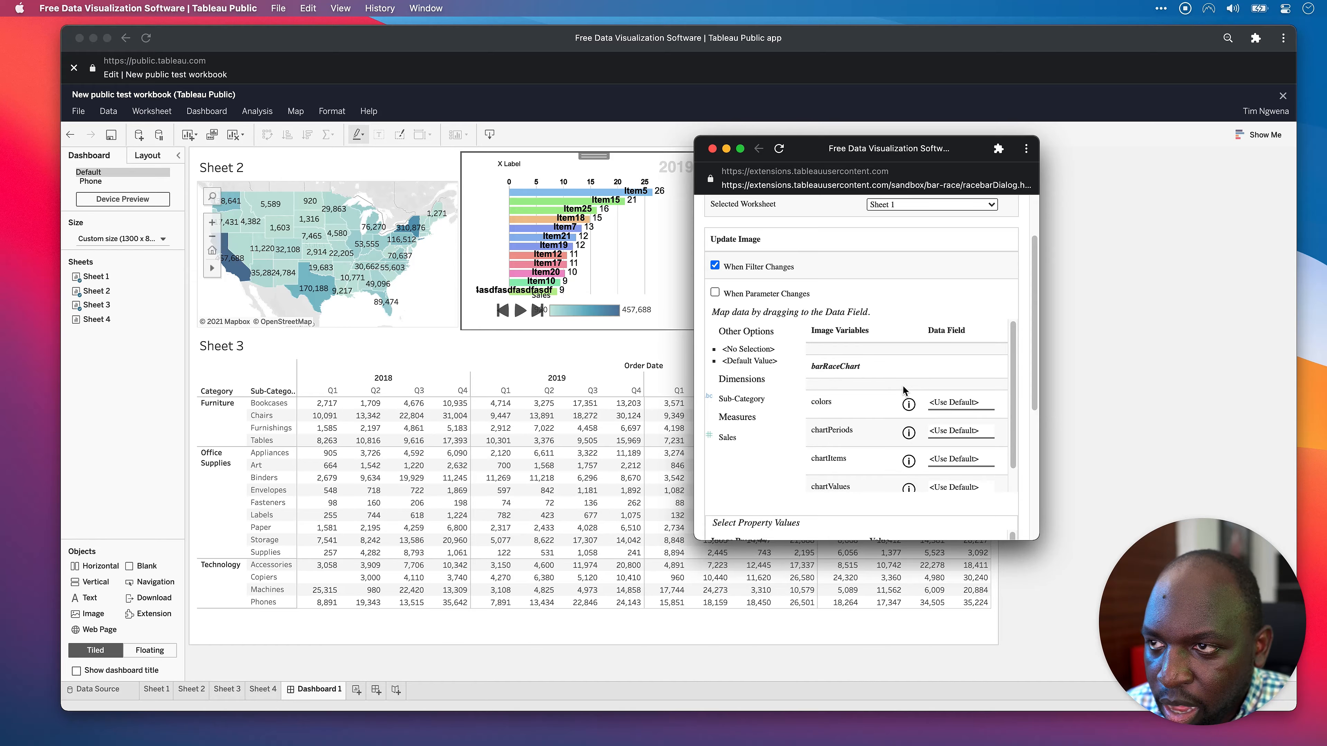
scroll(786, 426, down, 5)
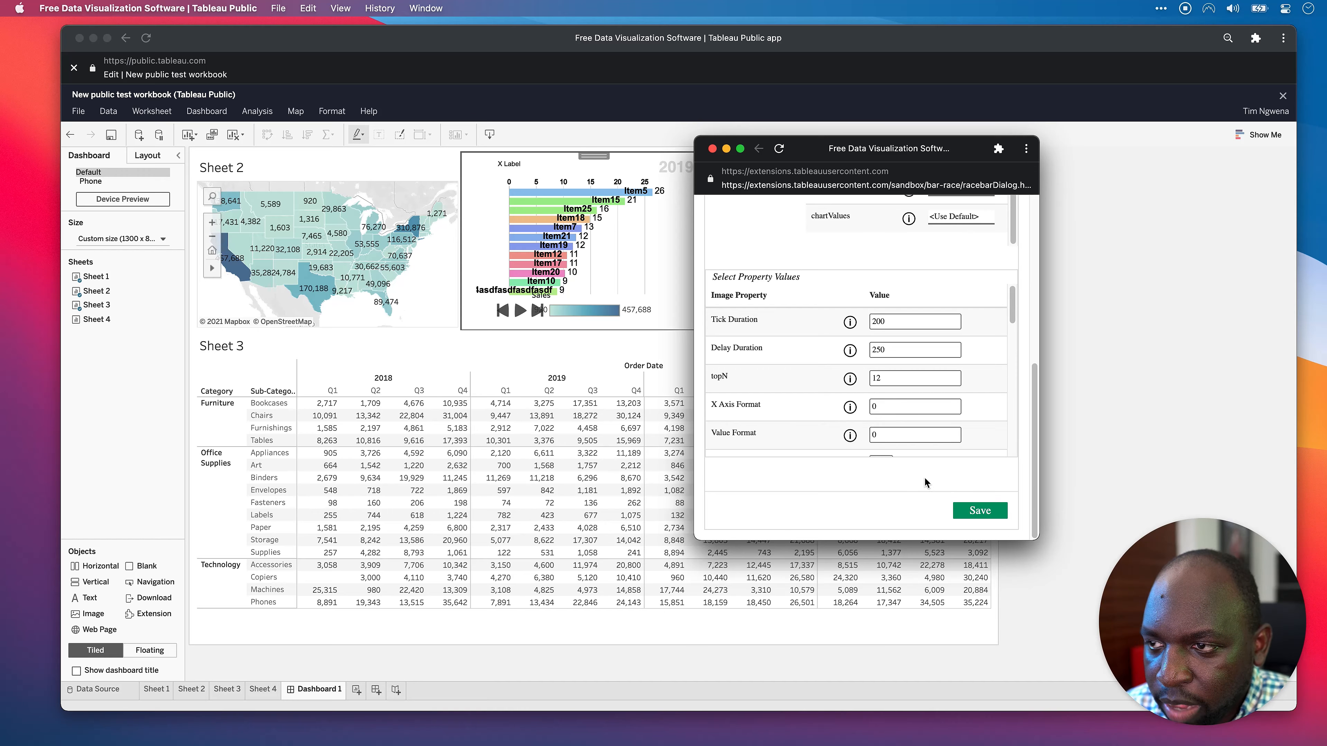
scroll(887, 415, down, 8)
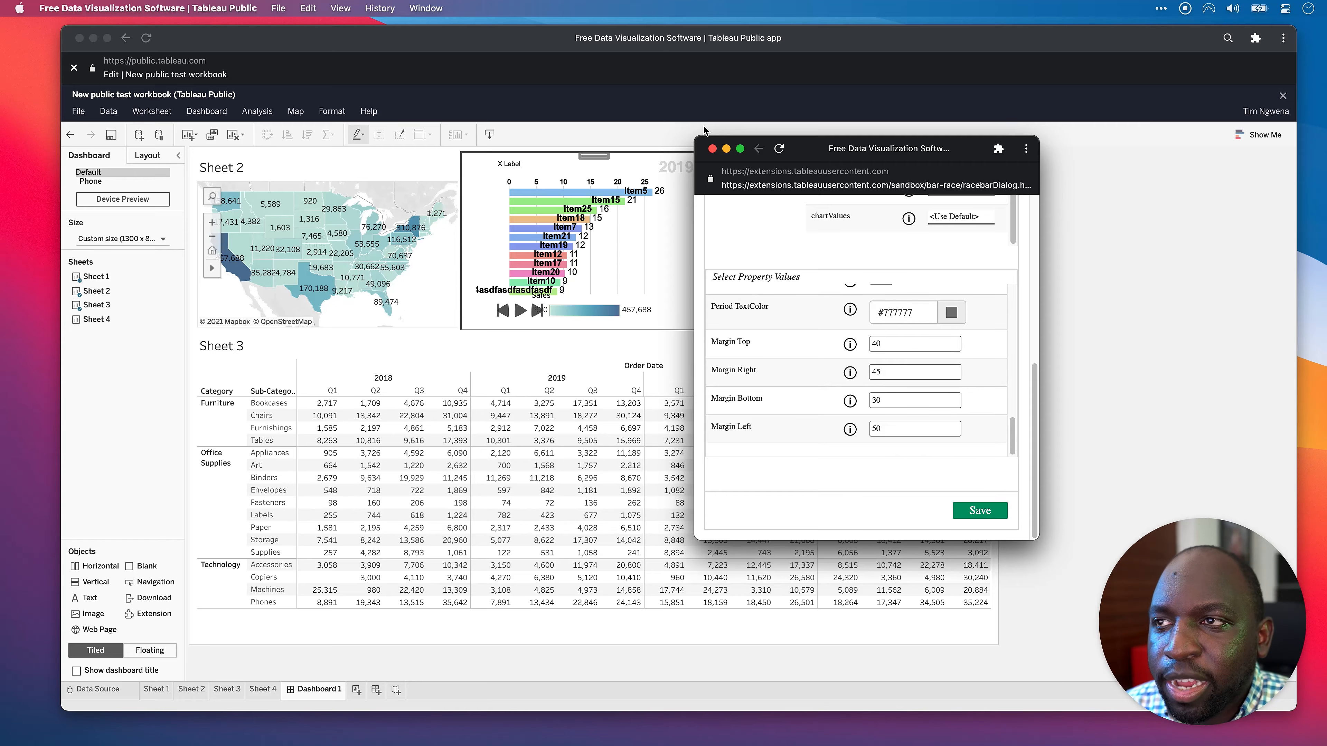
click(712, 150)
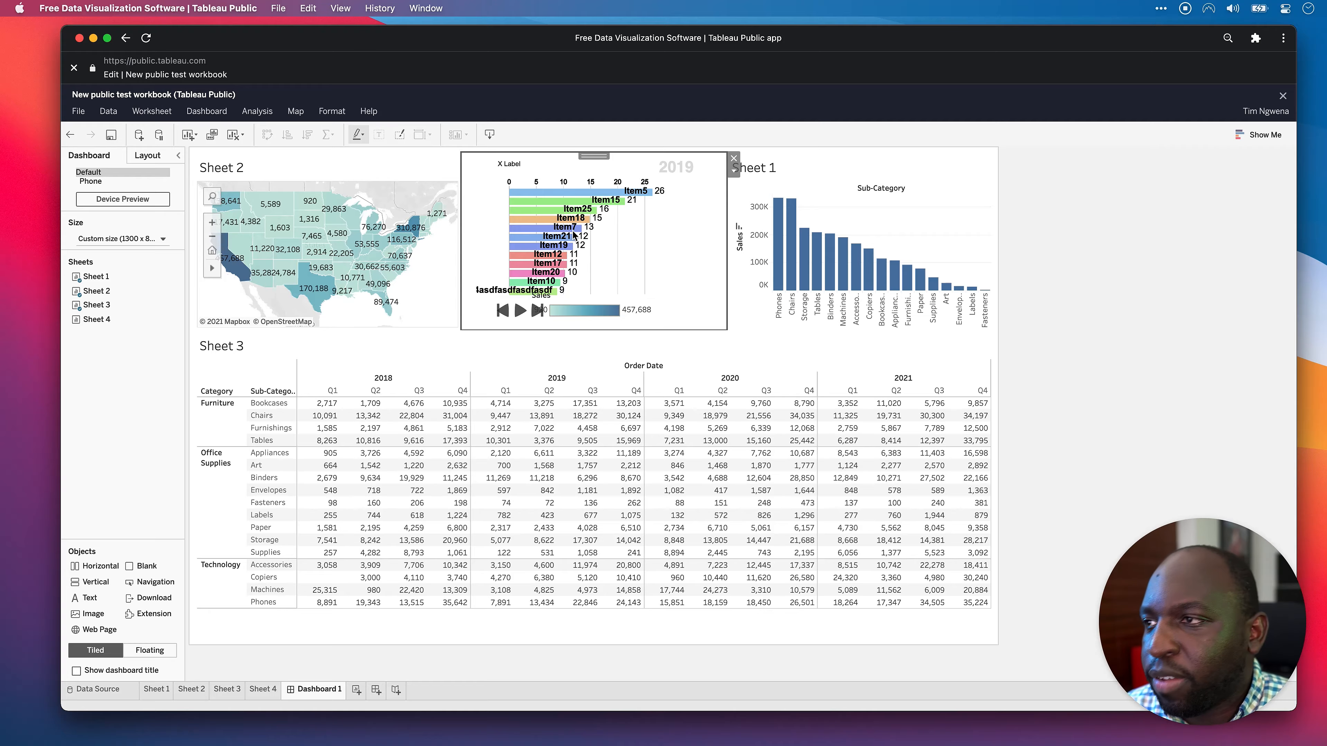
Remove the Bar Race extension and place a new Extension object between the Sheet 2 map and the Sheet 1 bar chart.
click(642, 250)
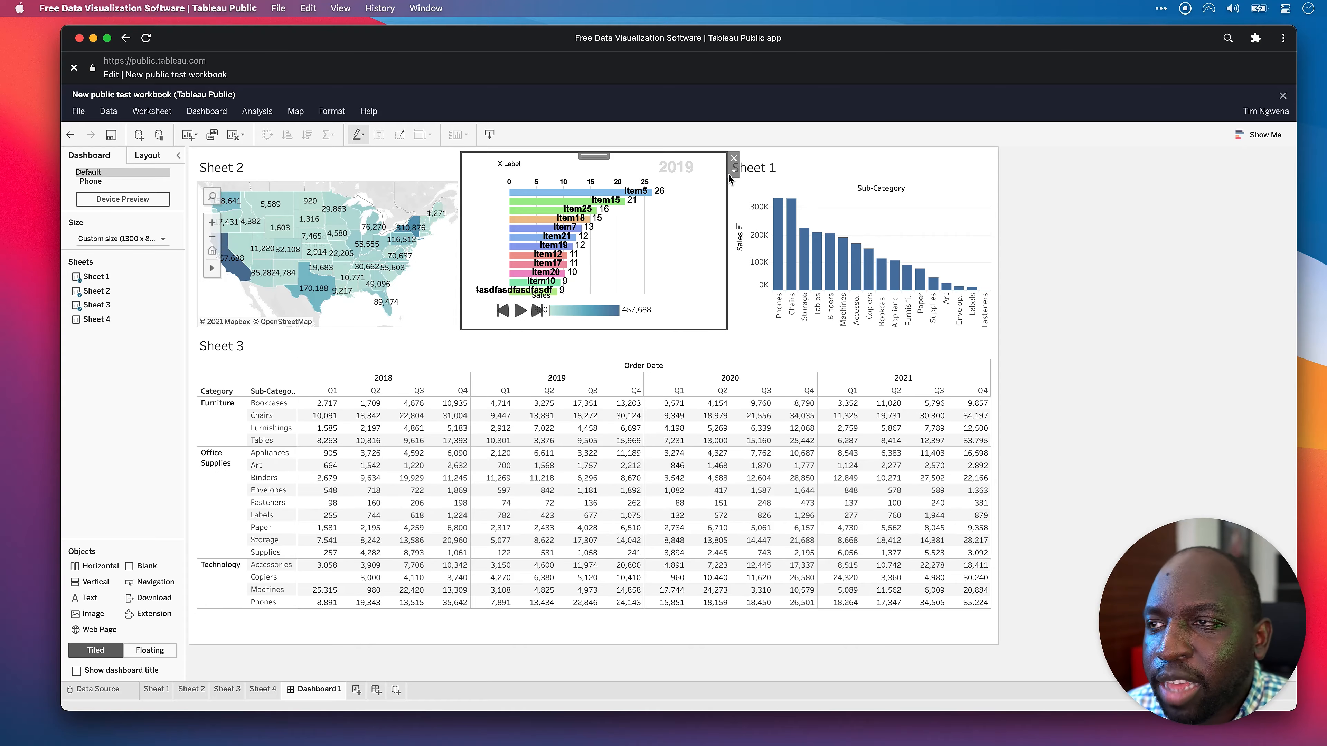
click(733, 157)
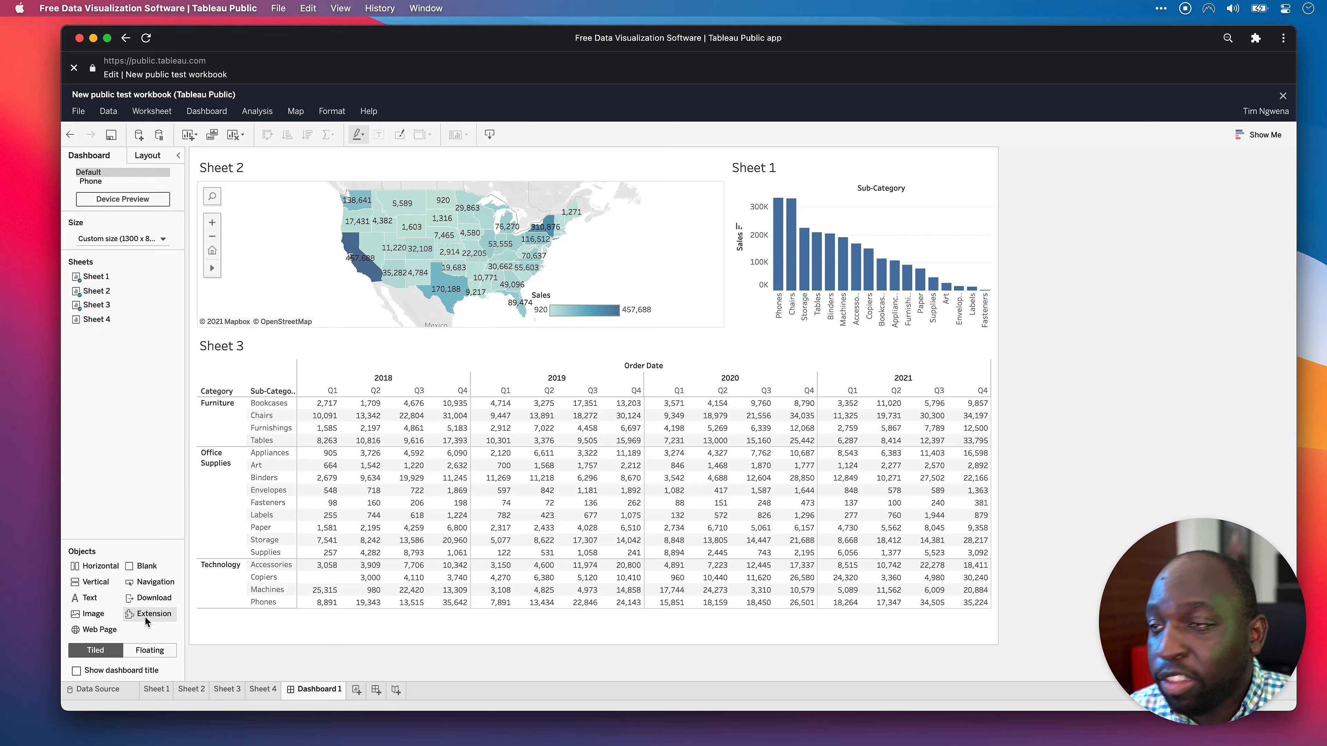
drag(144, 616, 419, 647)
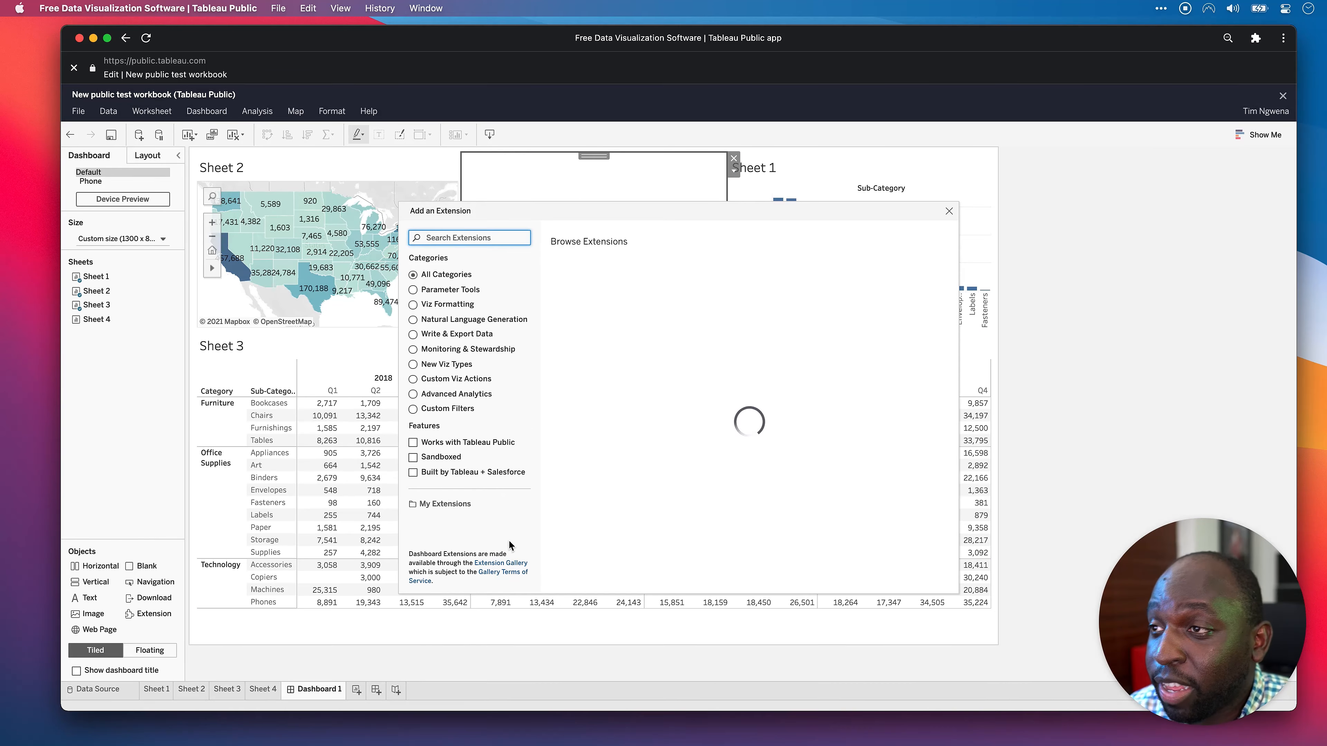
Limit the extensions to those that work with Tableau Public and add Semiotic Hierarchy by Starschema to the dashboard.
click(413, 443)
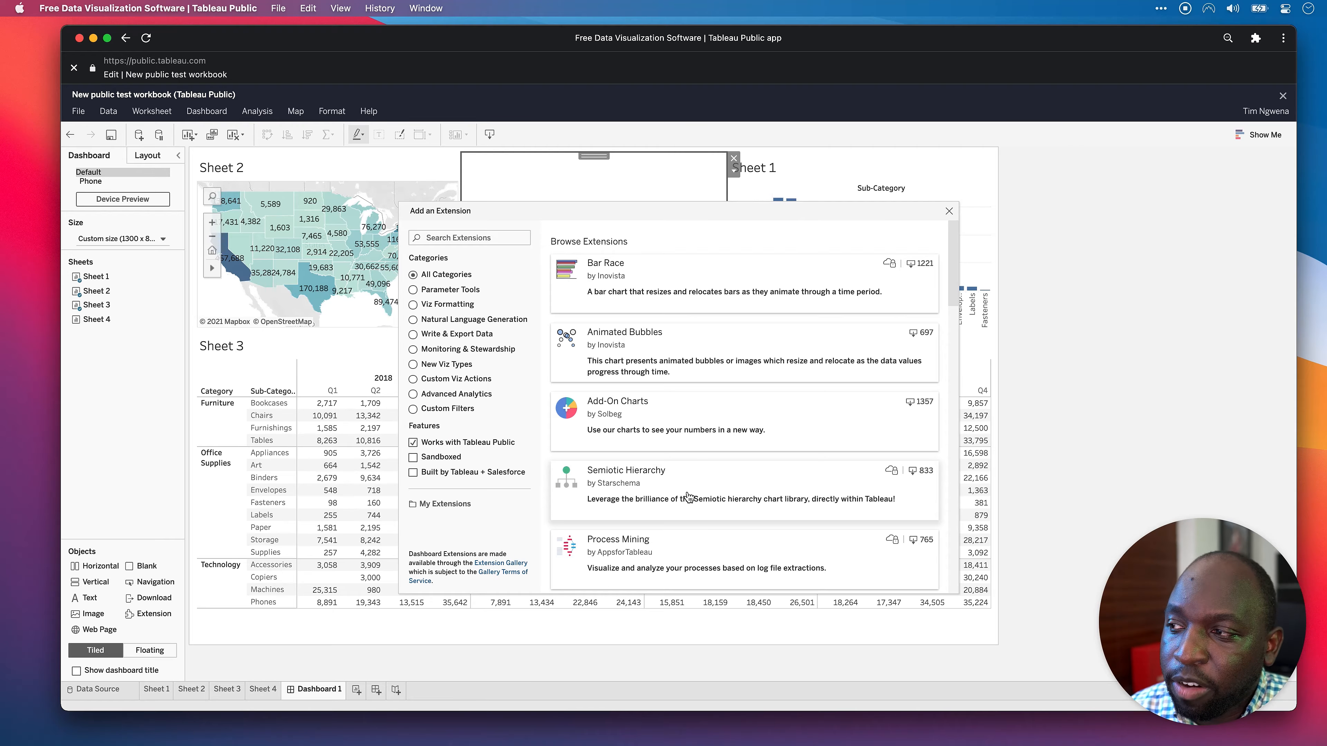
click(691, 477)
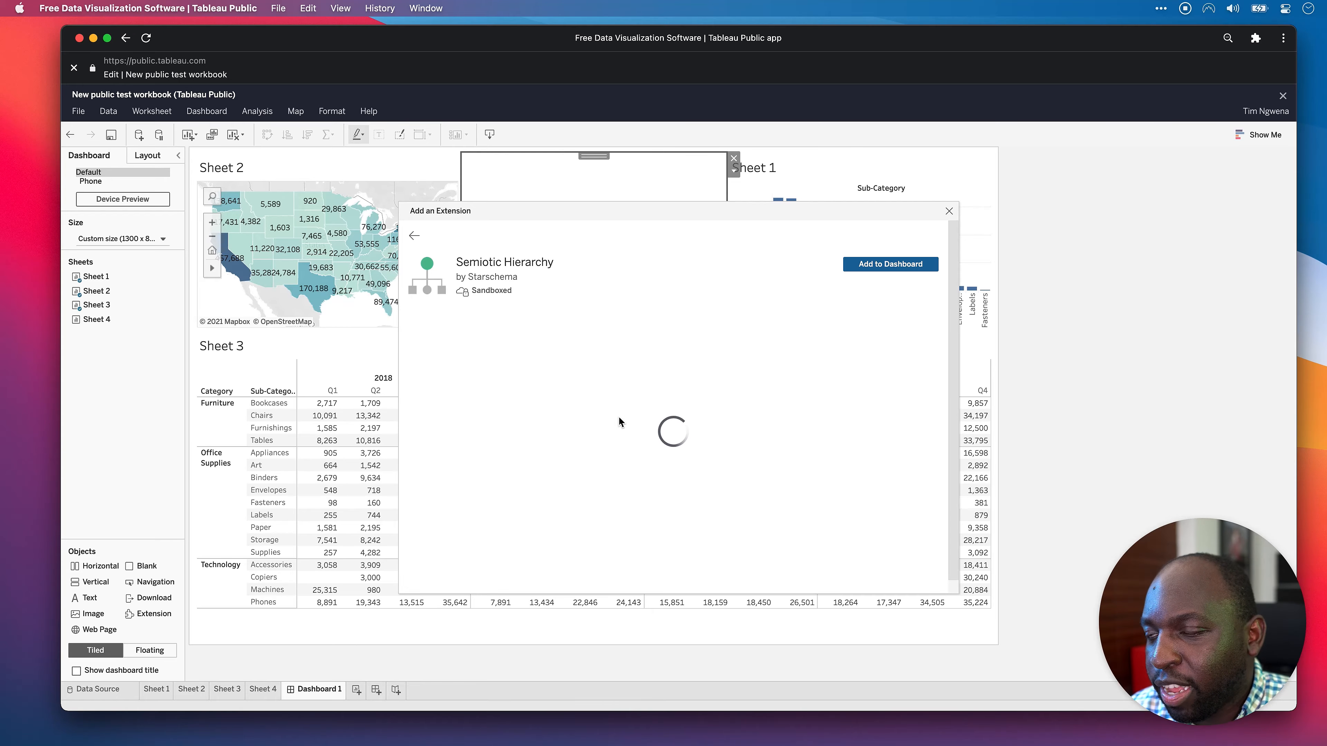
scroll(637, 485, down, 4)
scroll(679, 419, up, 4)
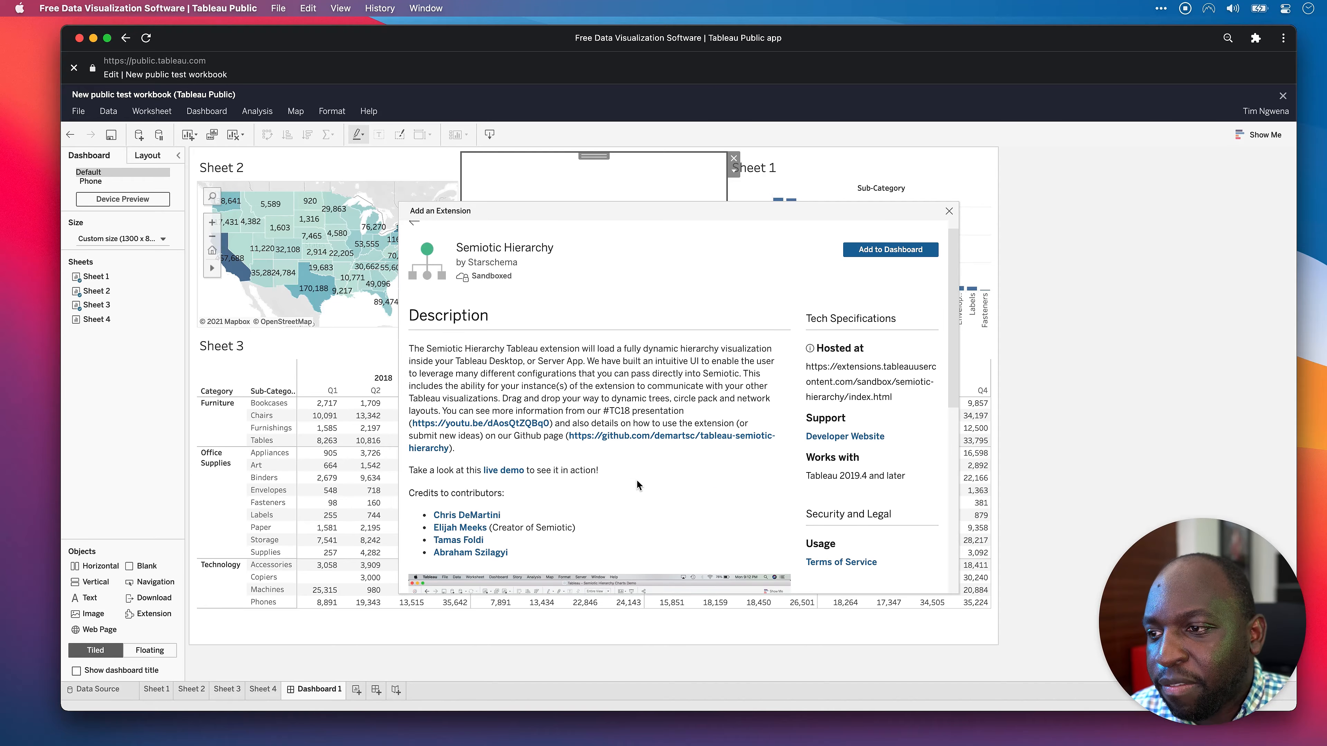
click(908, 265)
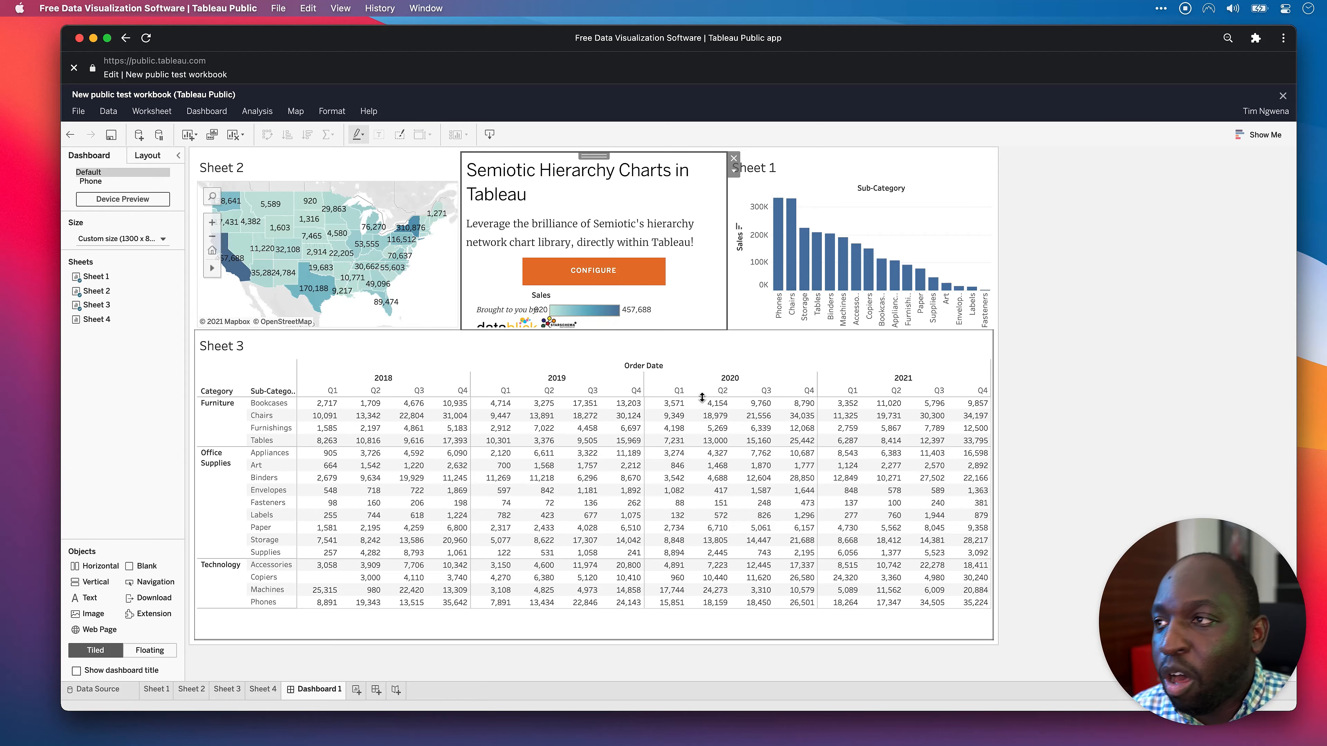
mouse_move(703, 404)
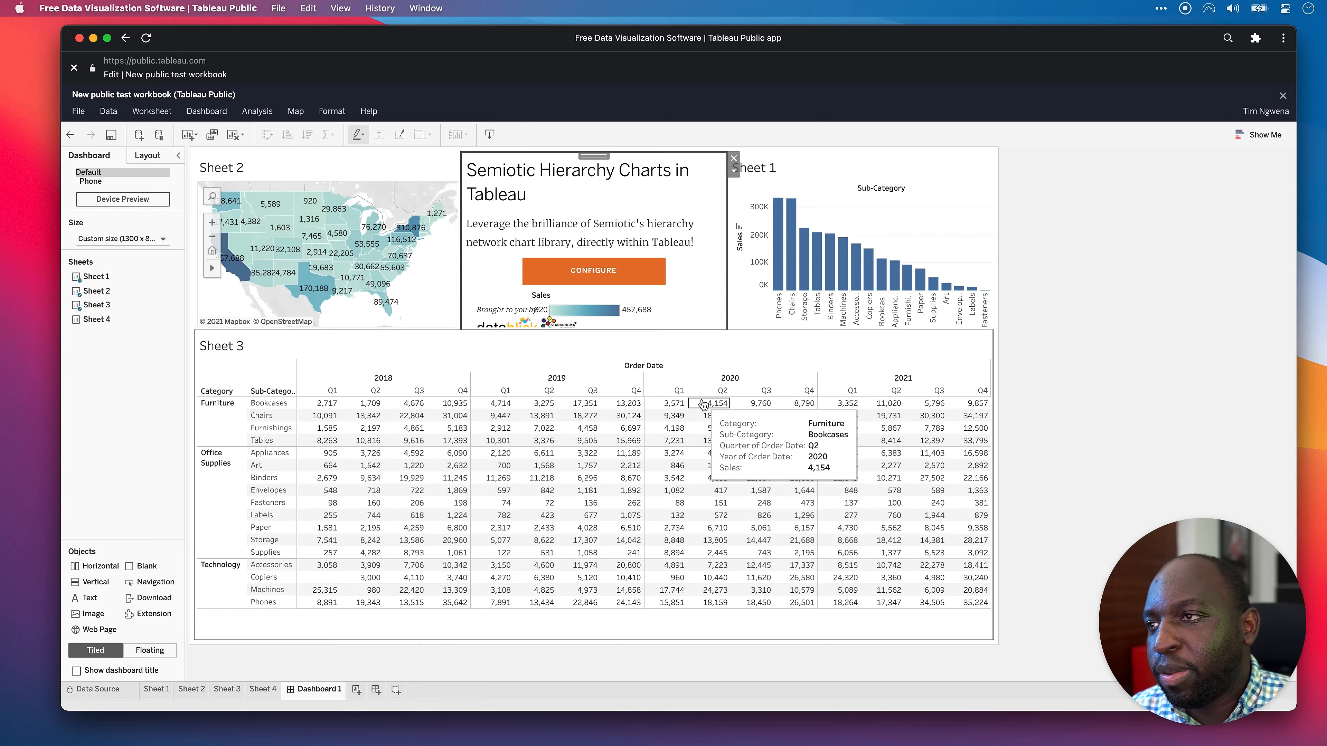
Open the Semiotic Hierarchy configuration and preview the Dendogram, Network, Circlepack, Treemap and Partition graph types, returning to Treemap.
click(583, 272)
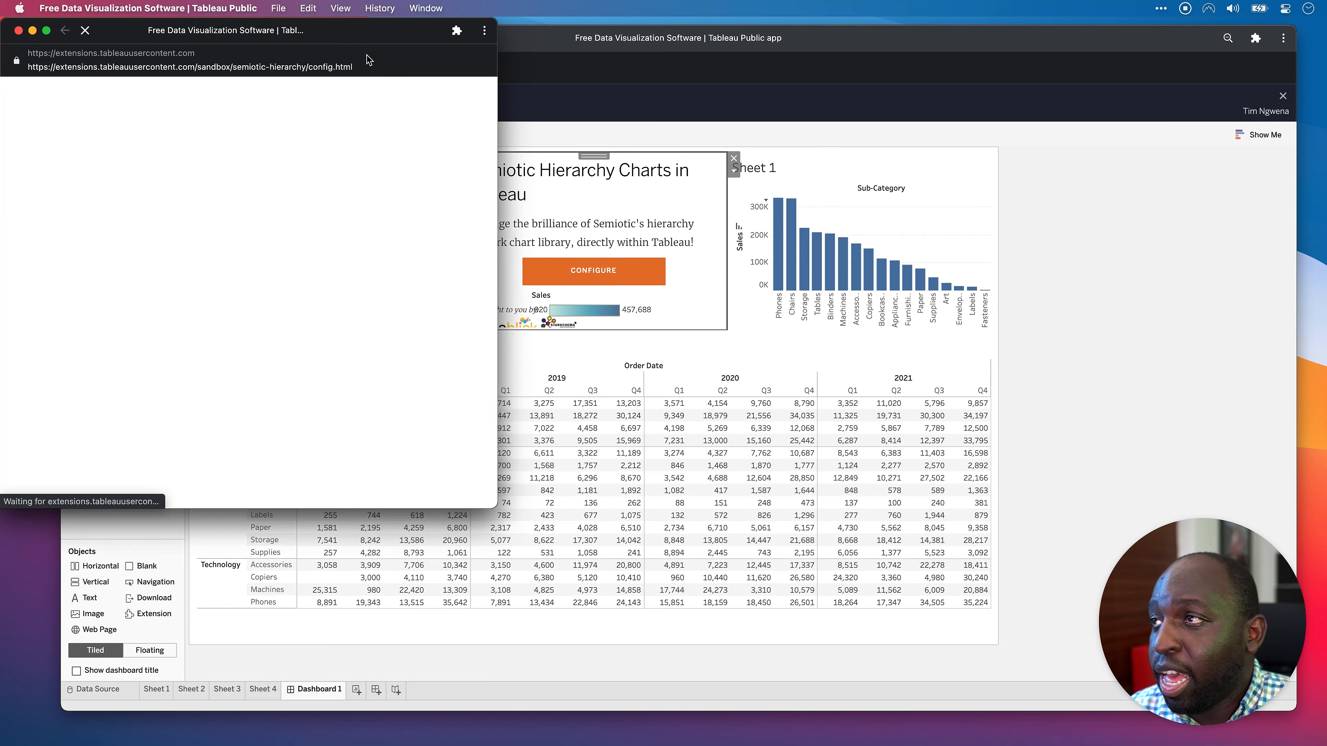
drag(327, 34, 788, 150)
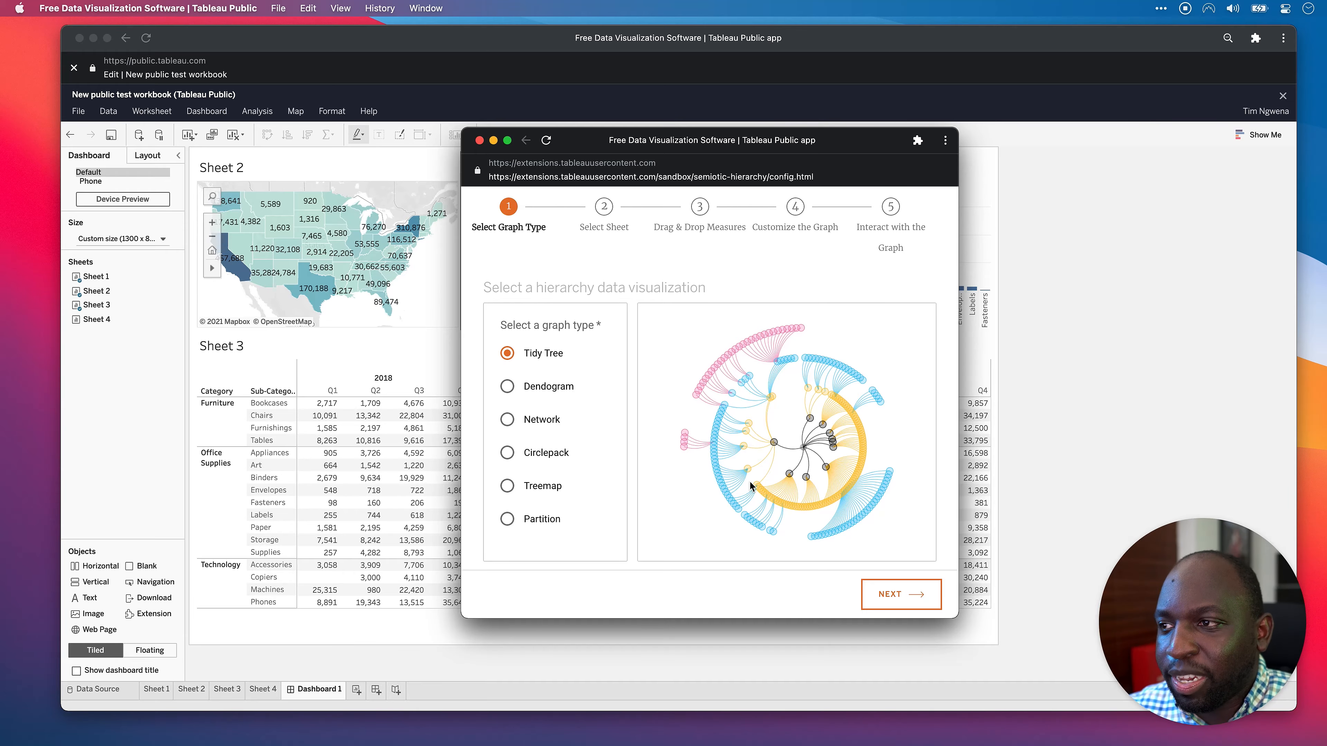
click(512, 391)
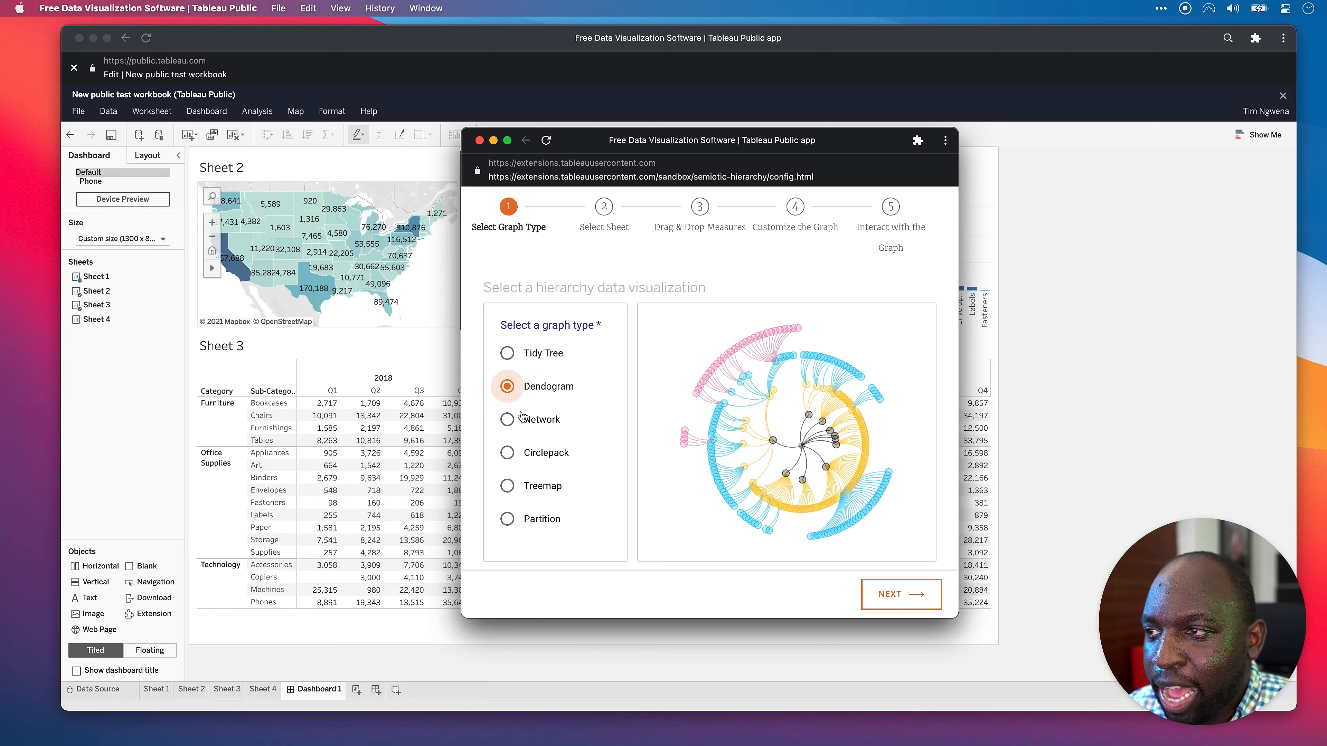
click(506, 421)
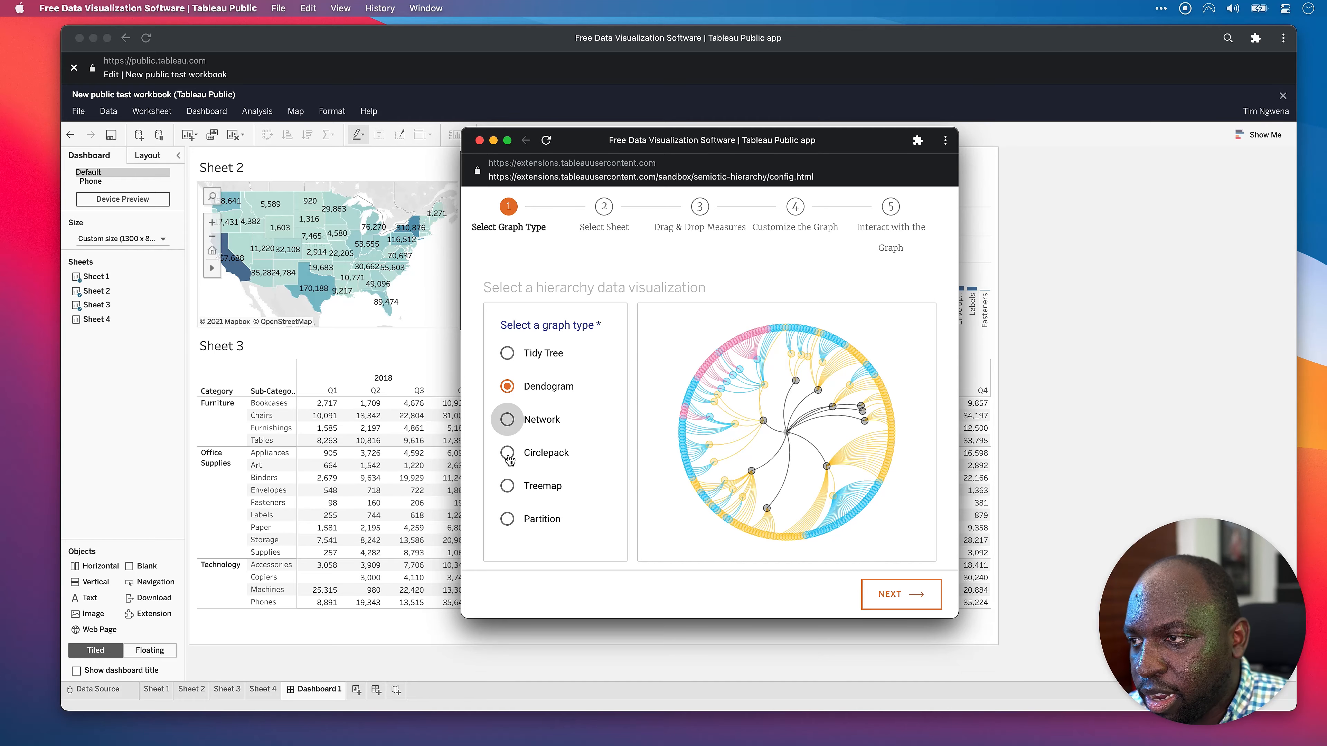
click(510, 459)
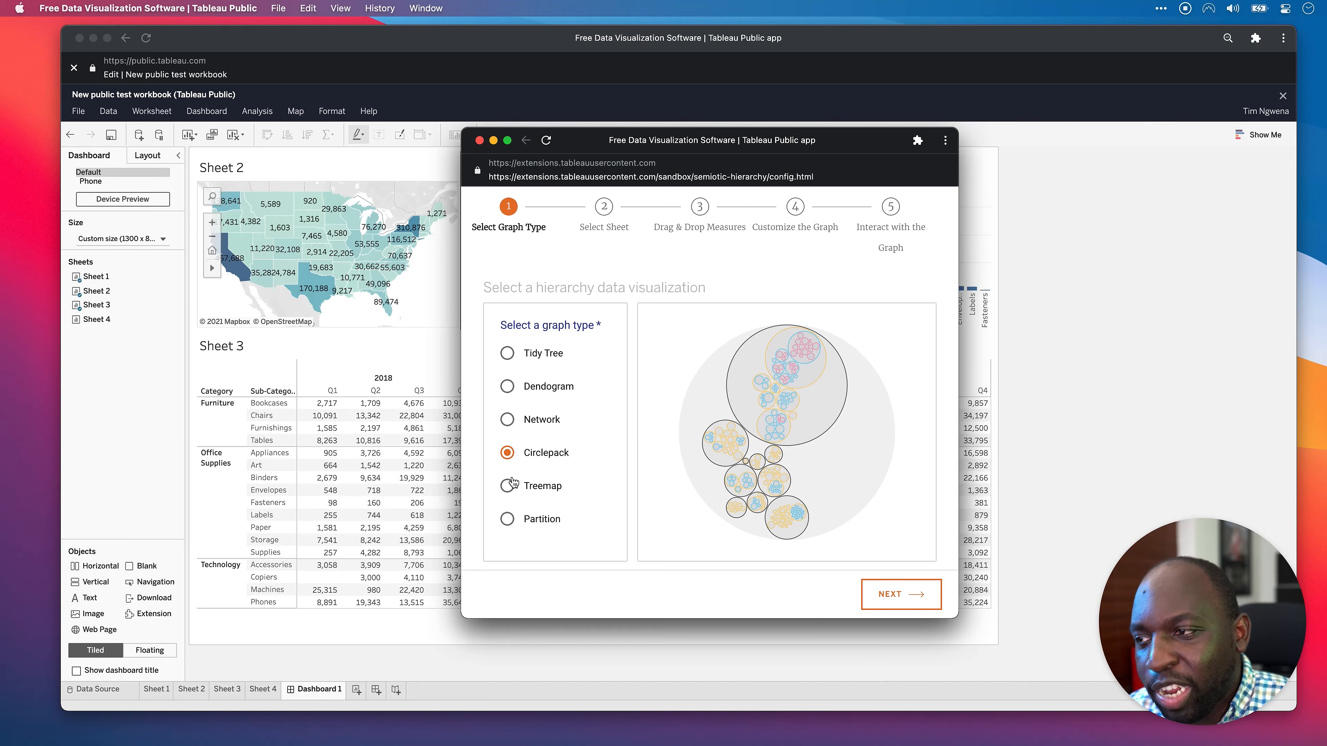
click(508, 487)
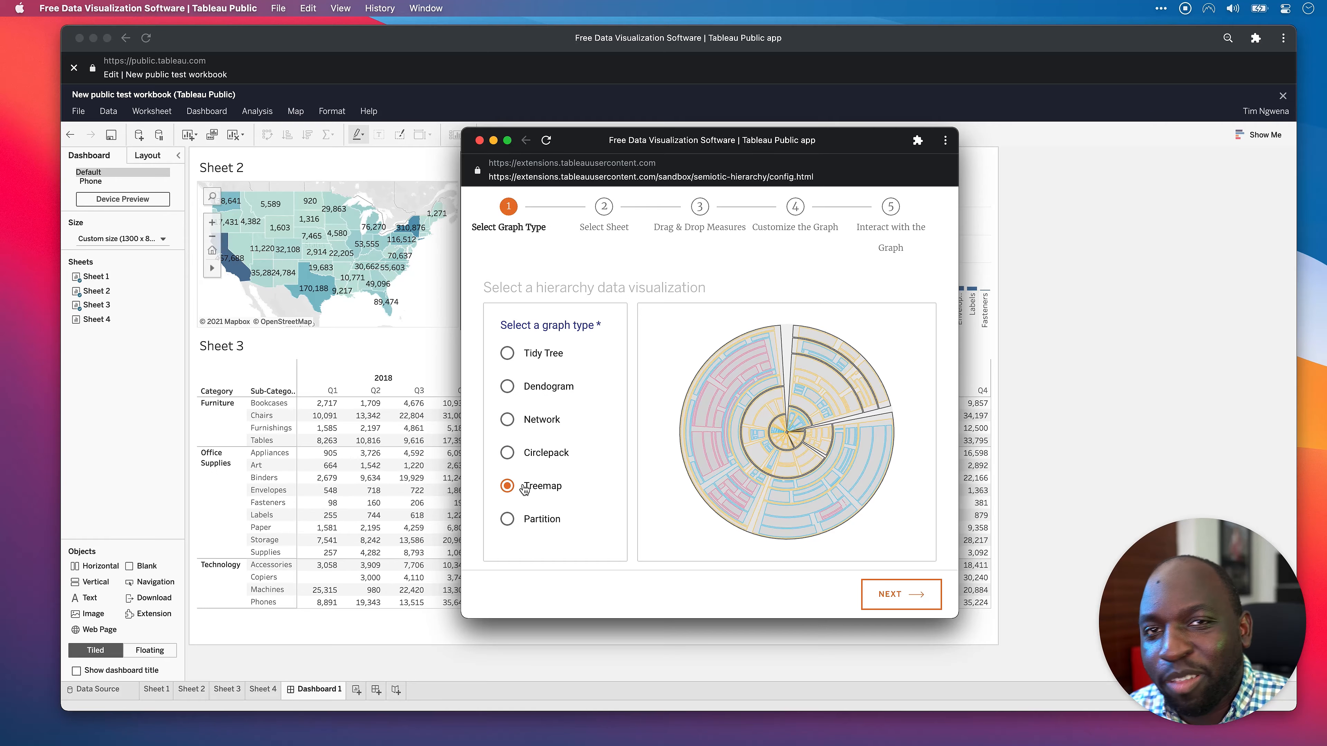
click(510, 522)
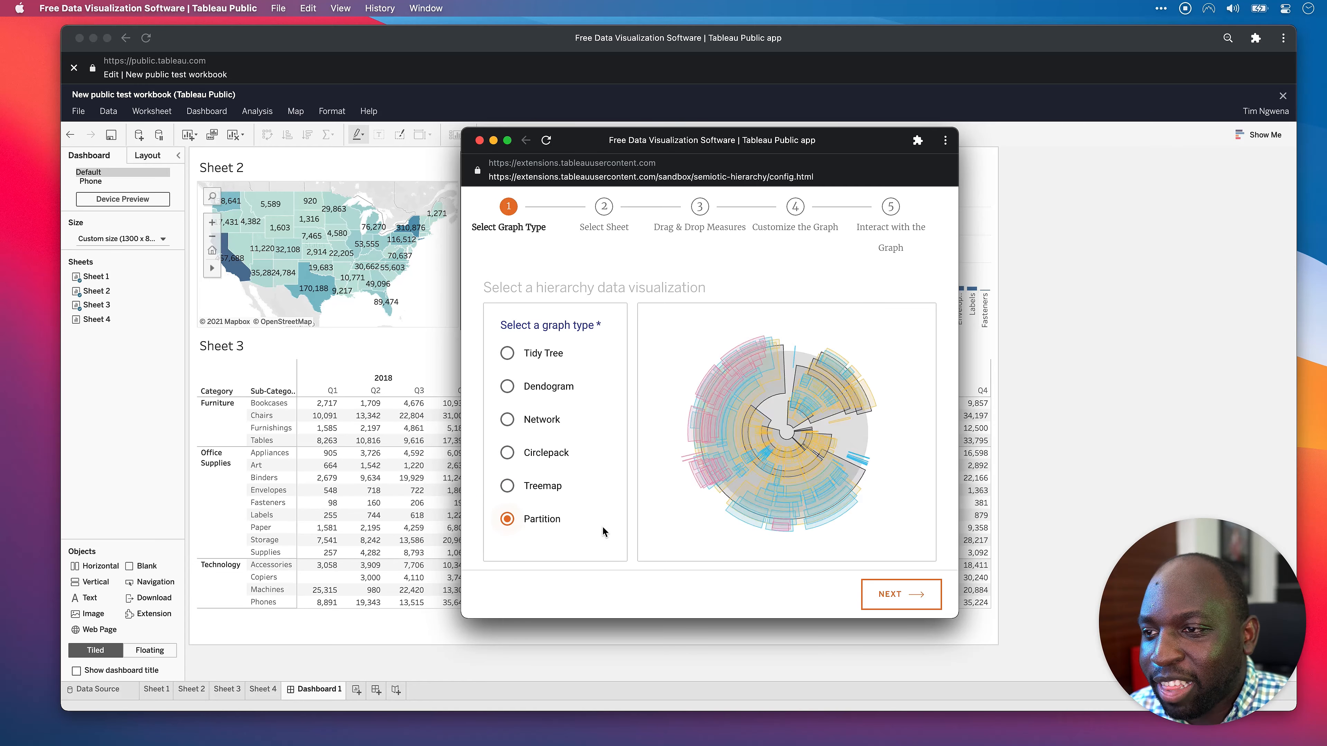
click(506, 491)
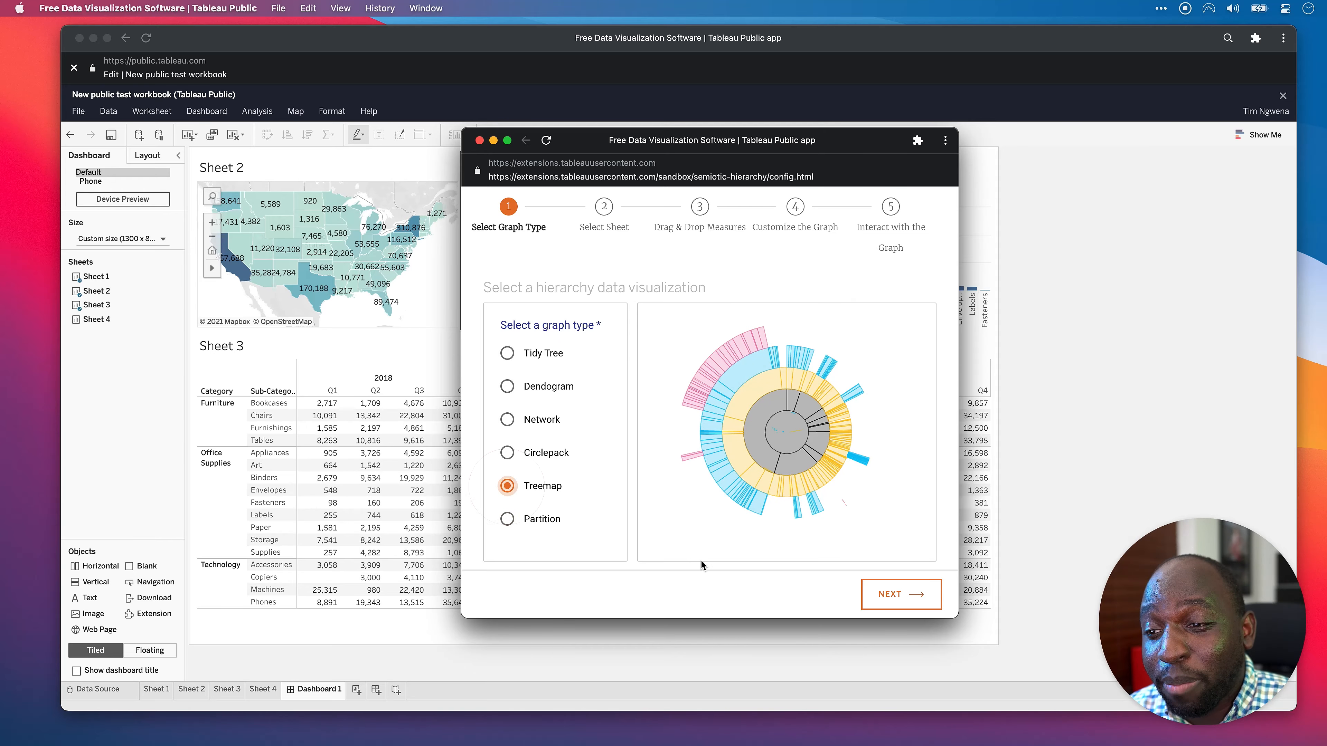
Try to use Sheet 3 as the data sheet for the hierarchy treemap, and close the extension's configuration window.
click(897, 597)
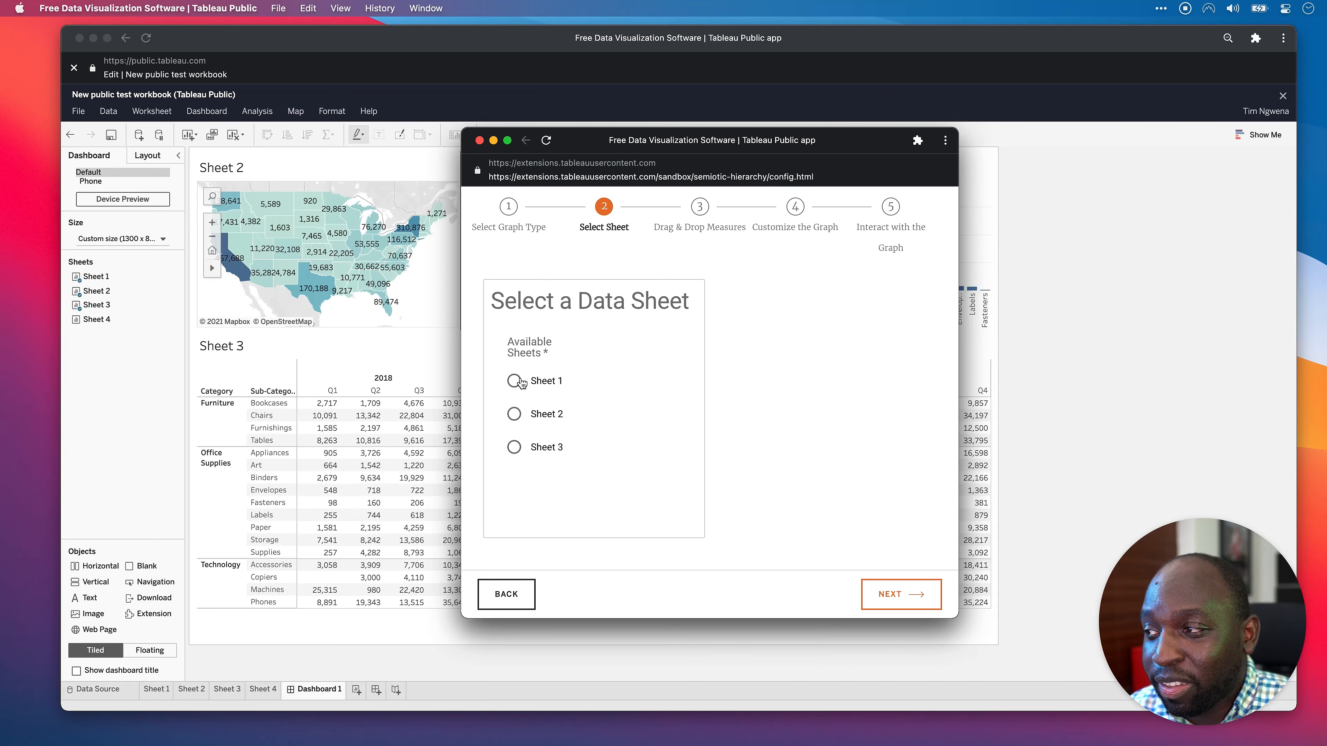
click(514, 447)
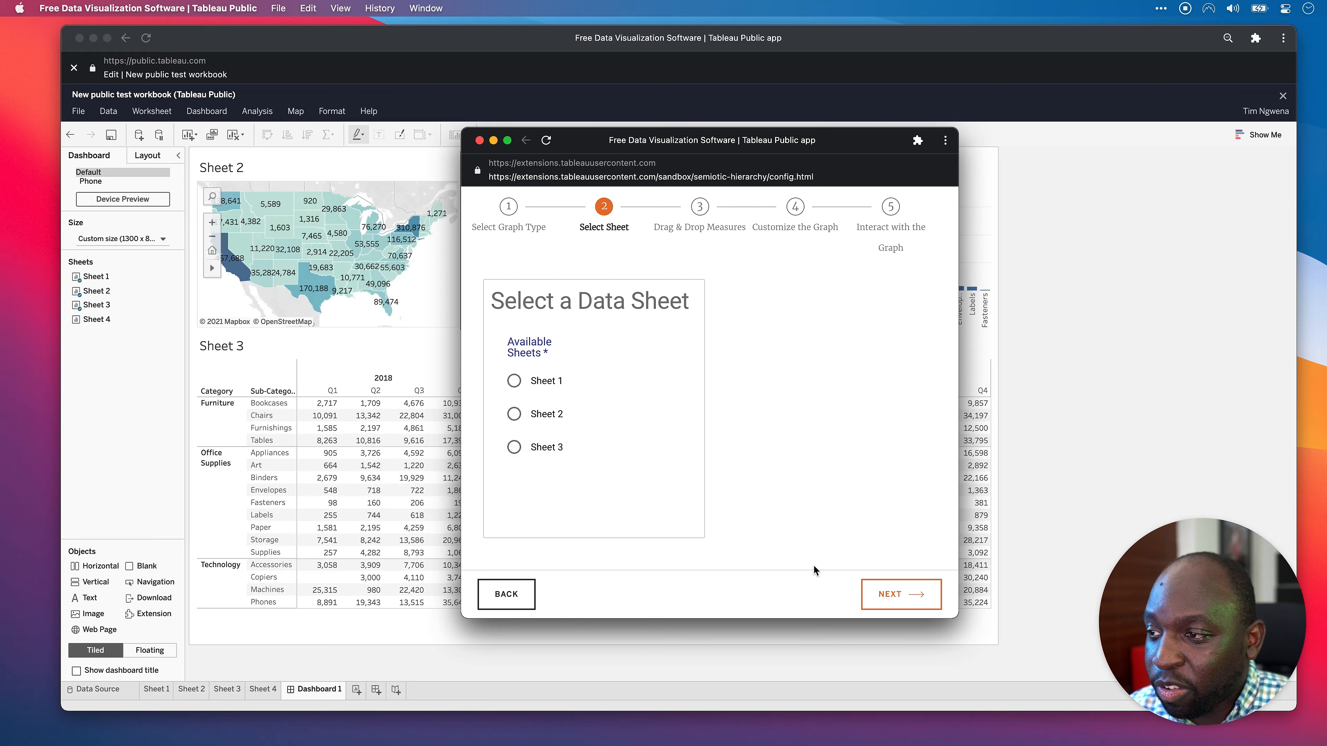
click(544, 449)
click(923, 604)
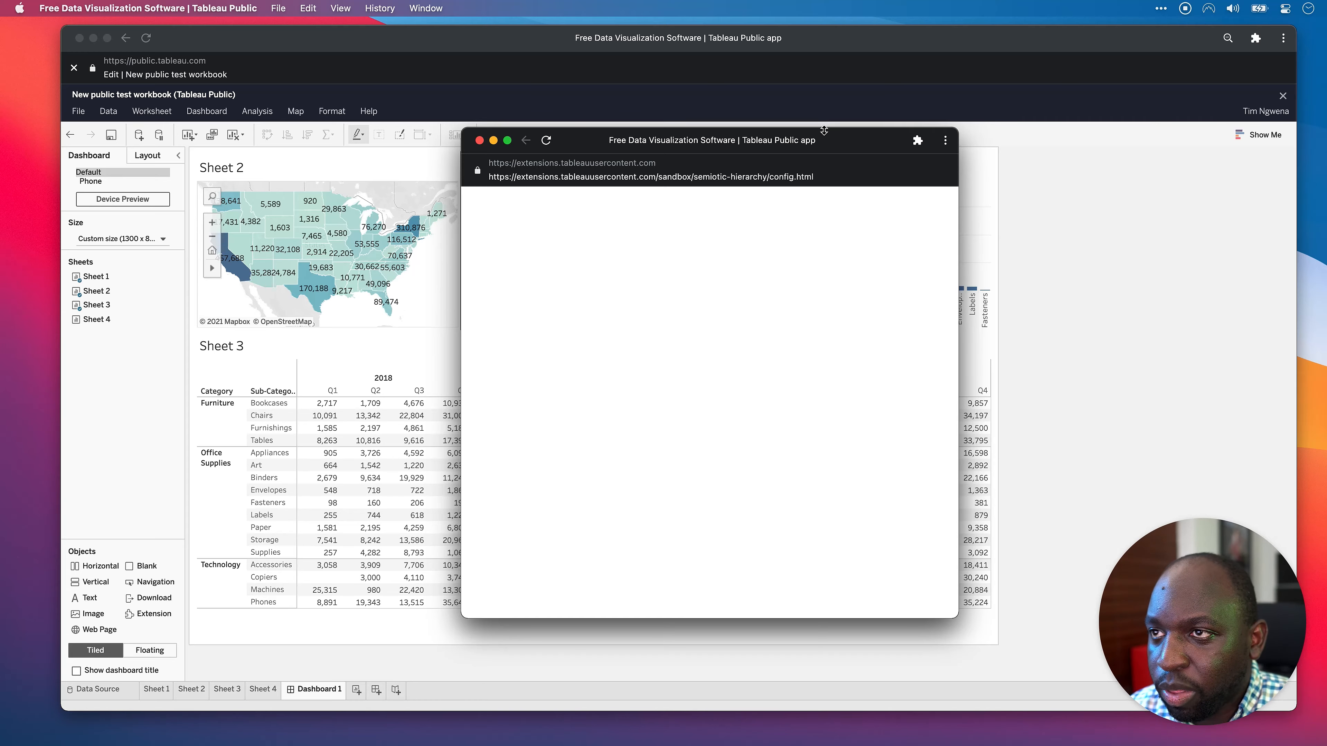
drag(829, 140, 946, 146)
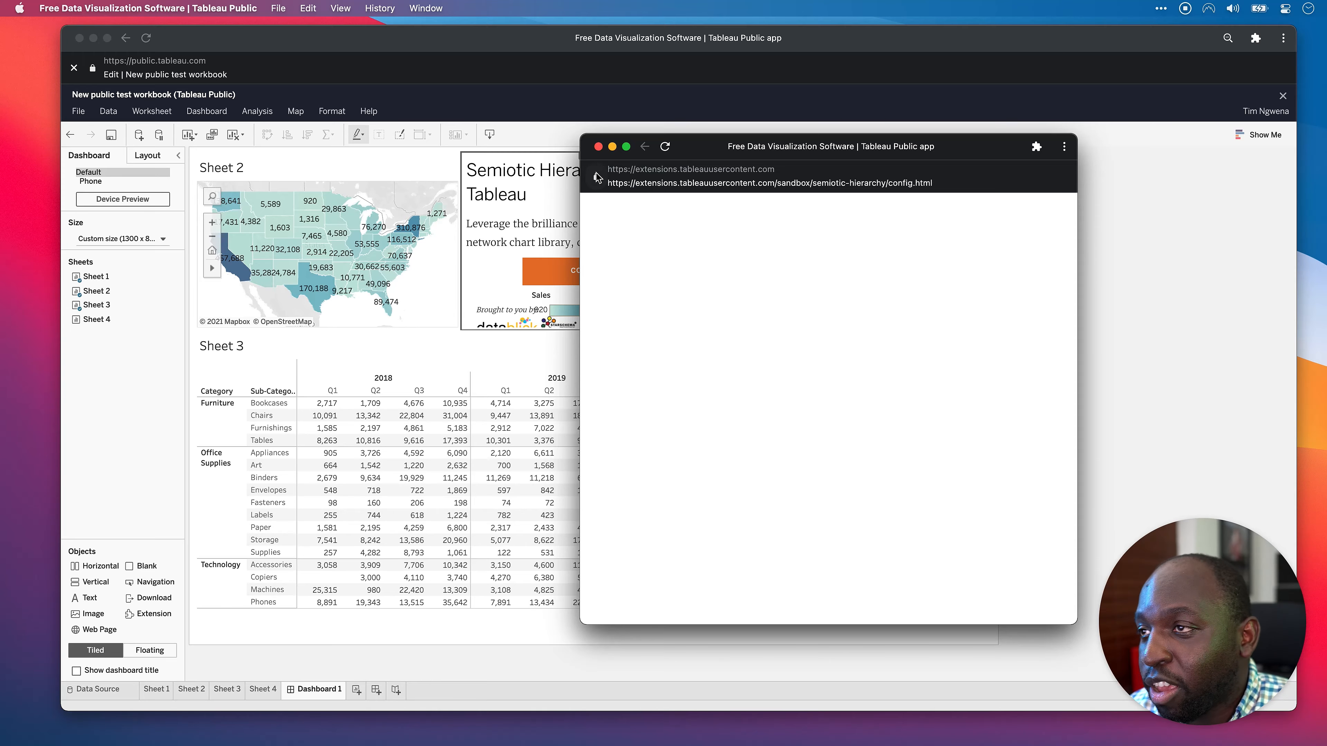
click(599, 148)
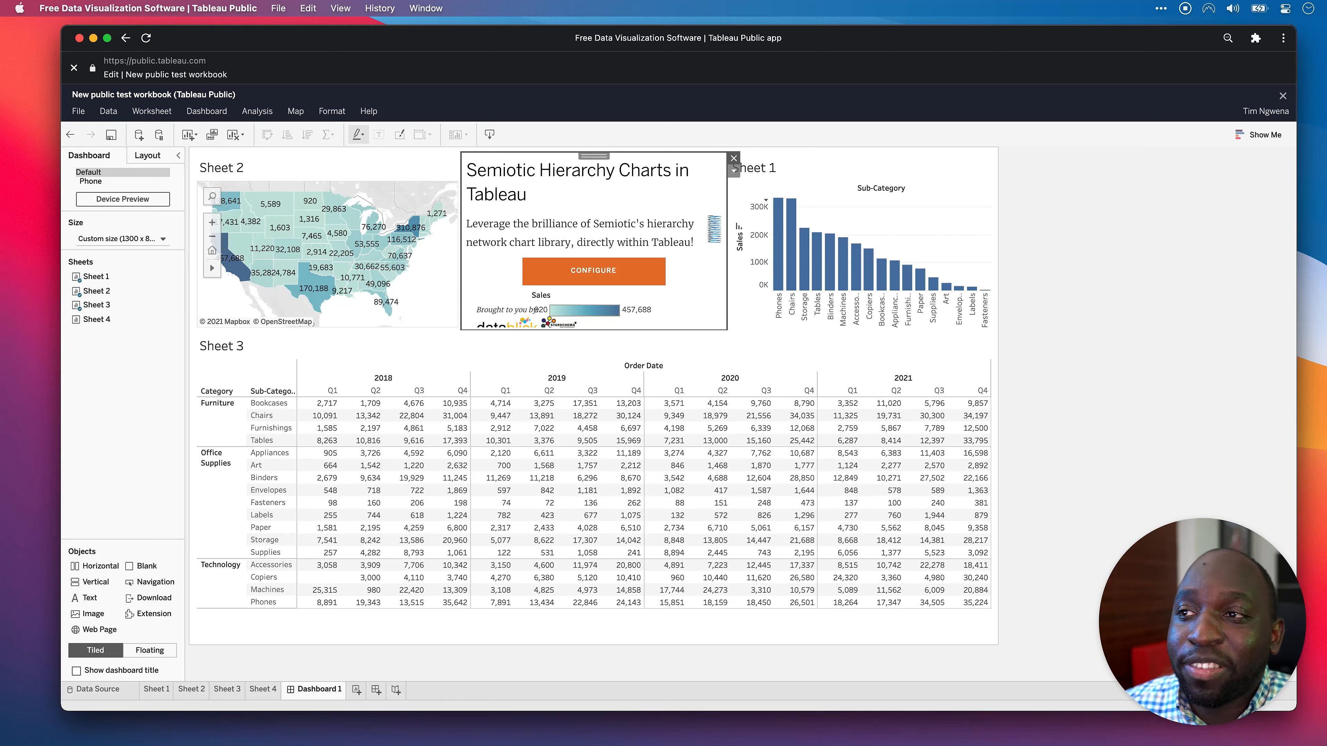
Remove the Semiotic Hierarchy extension from the dashboard and widen the Sheet 1 bar chart to about half the upper row.
key(Delete)
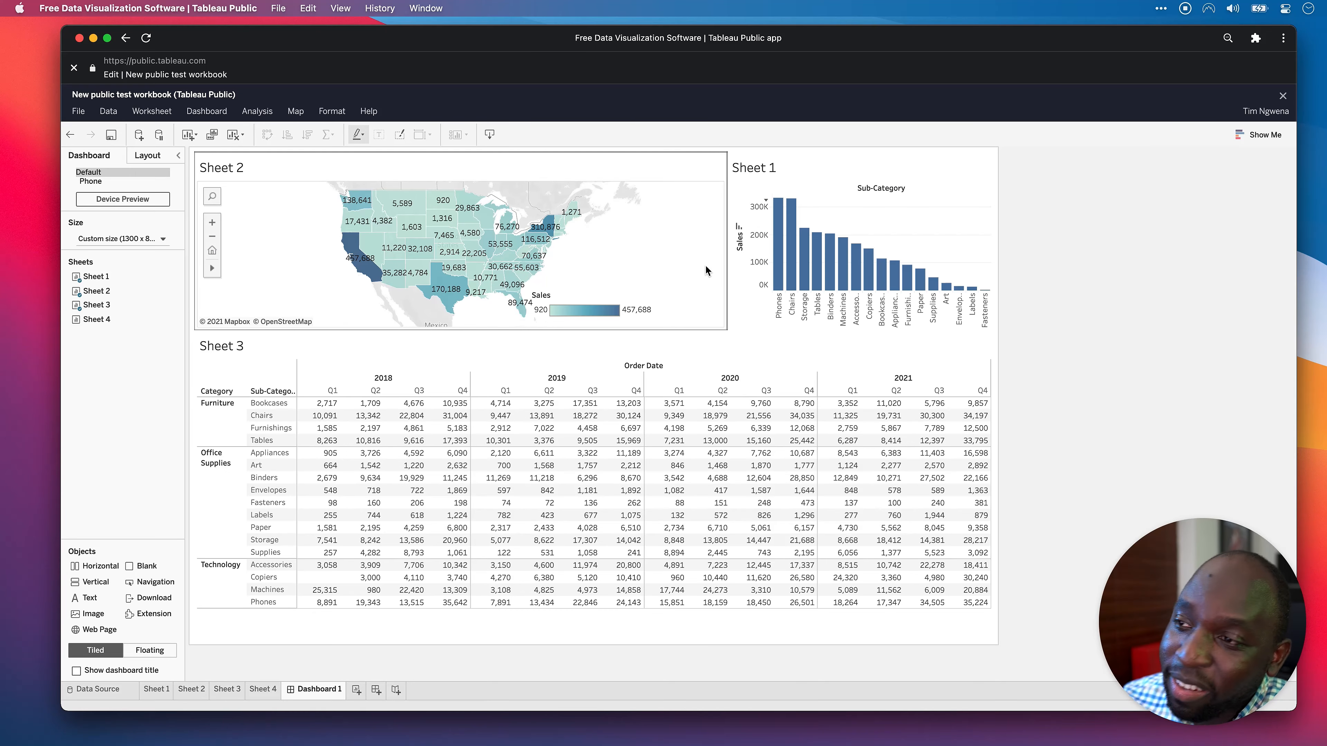
drag(726, 204, 569, 242)
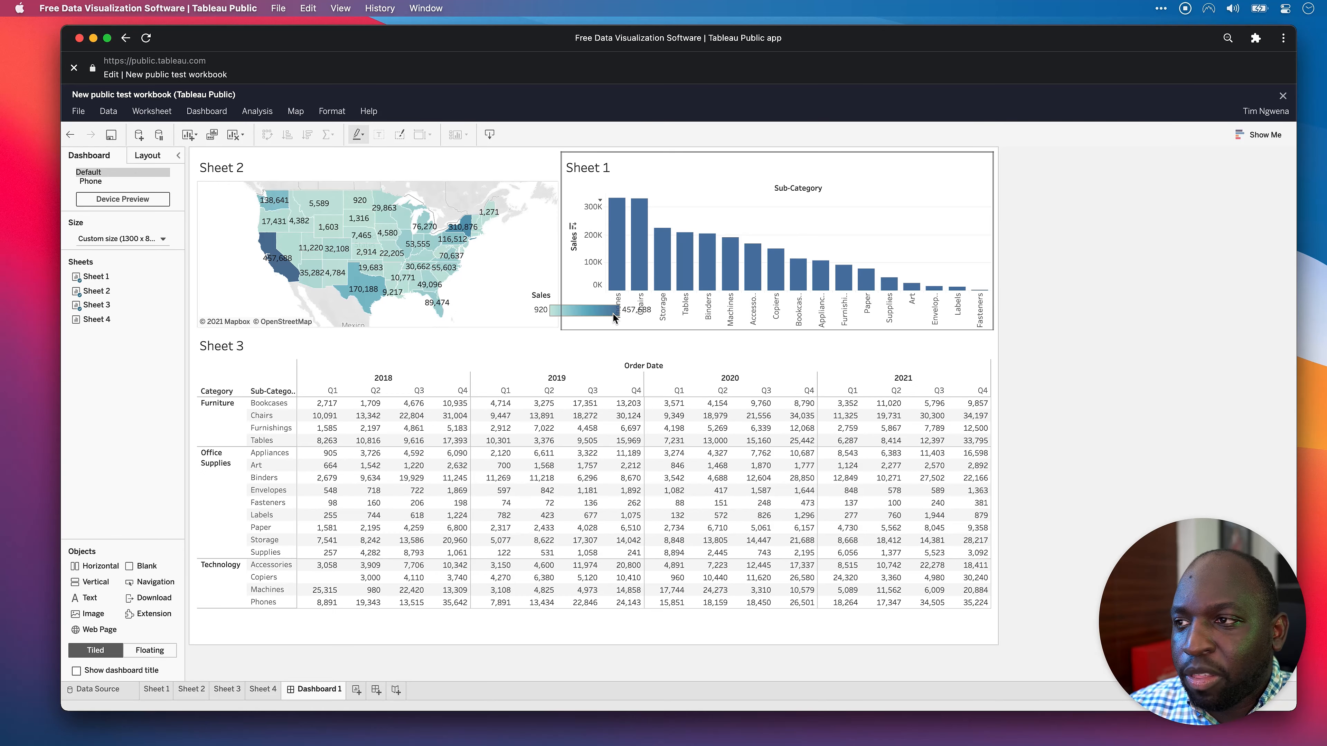
Move the floating Sales color legend off the Sheet 1 bar chart onto the lower-right corner of the Sheet 2 map.
click(600, 313)
drag(594, 290, 512, 286)
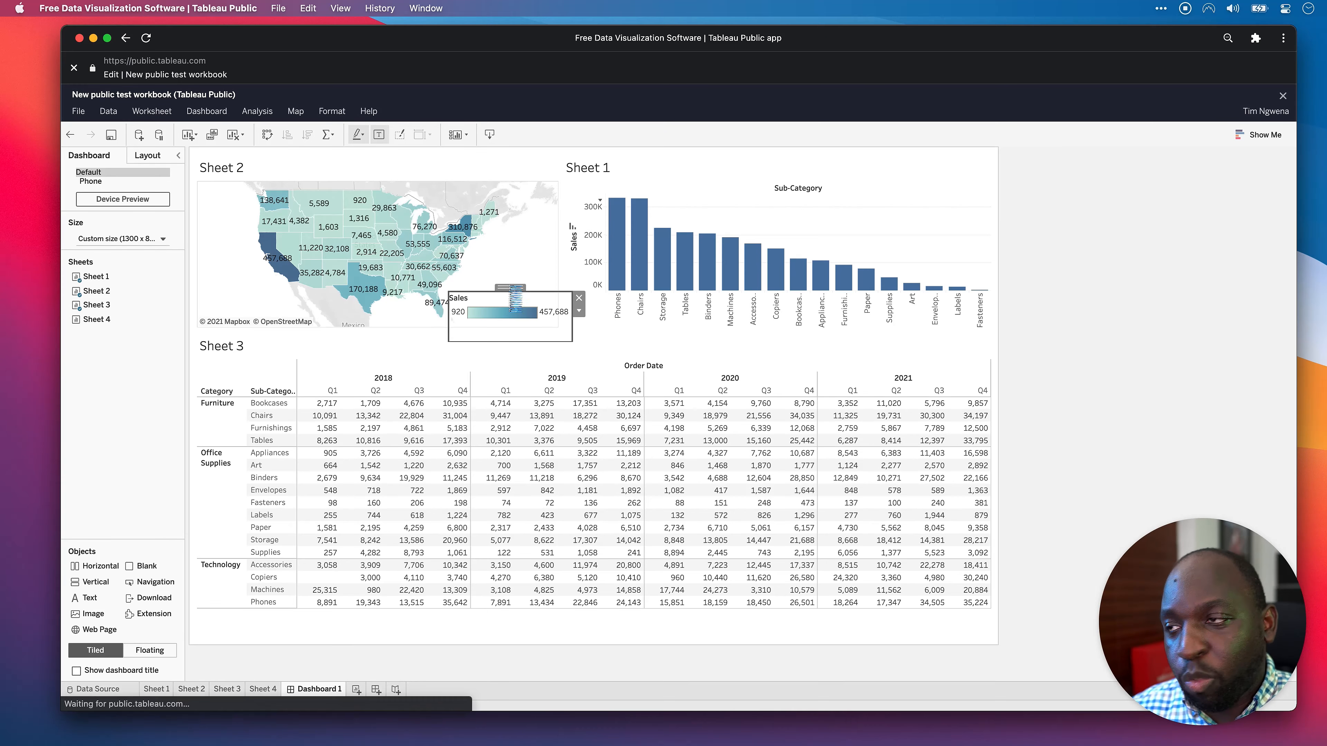
click(1094, 407)
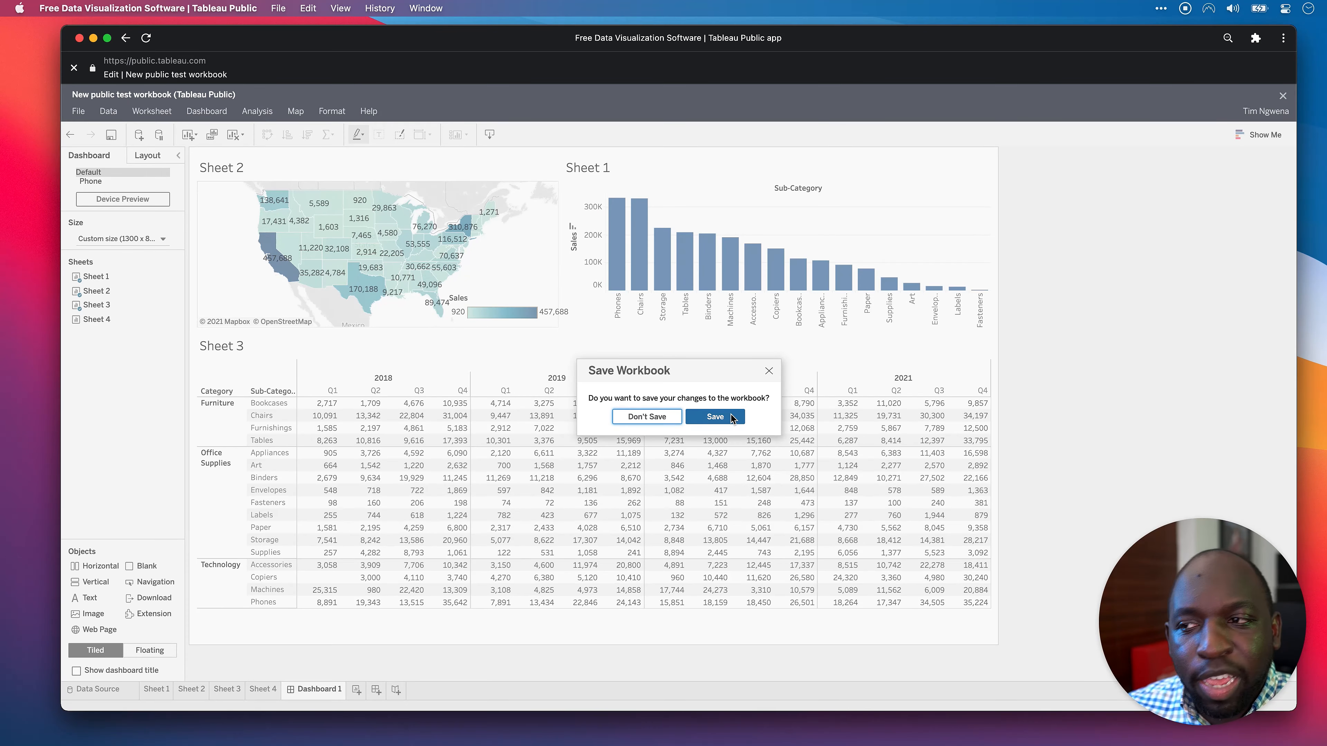
Save the workbook changes while leaving the editor and dismiss the publish notification on the workbook's public page.
click(716, 415)
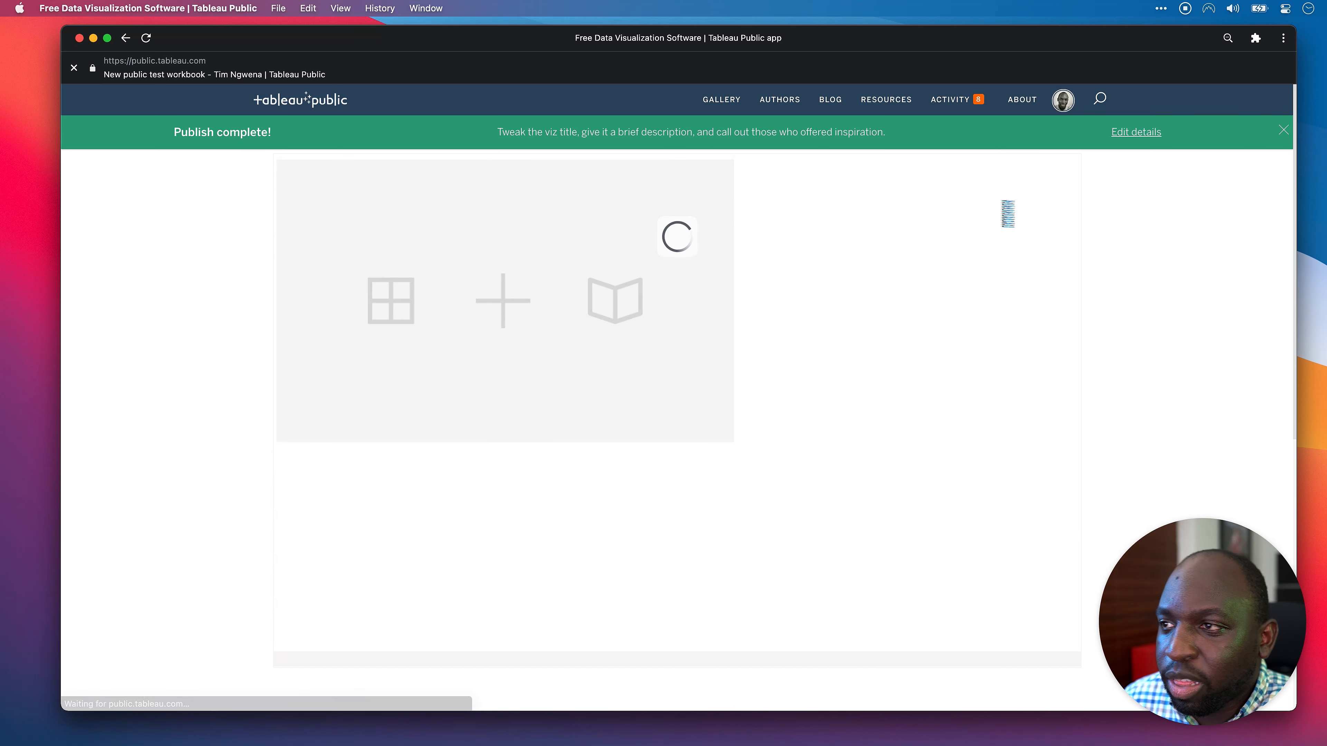
click(1284, 130)
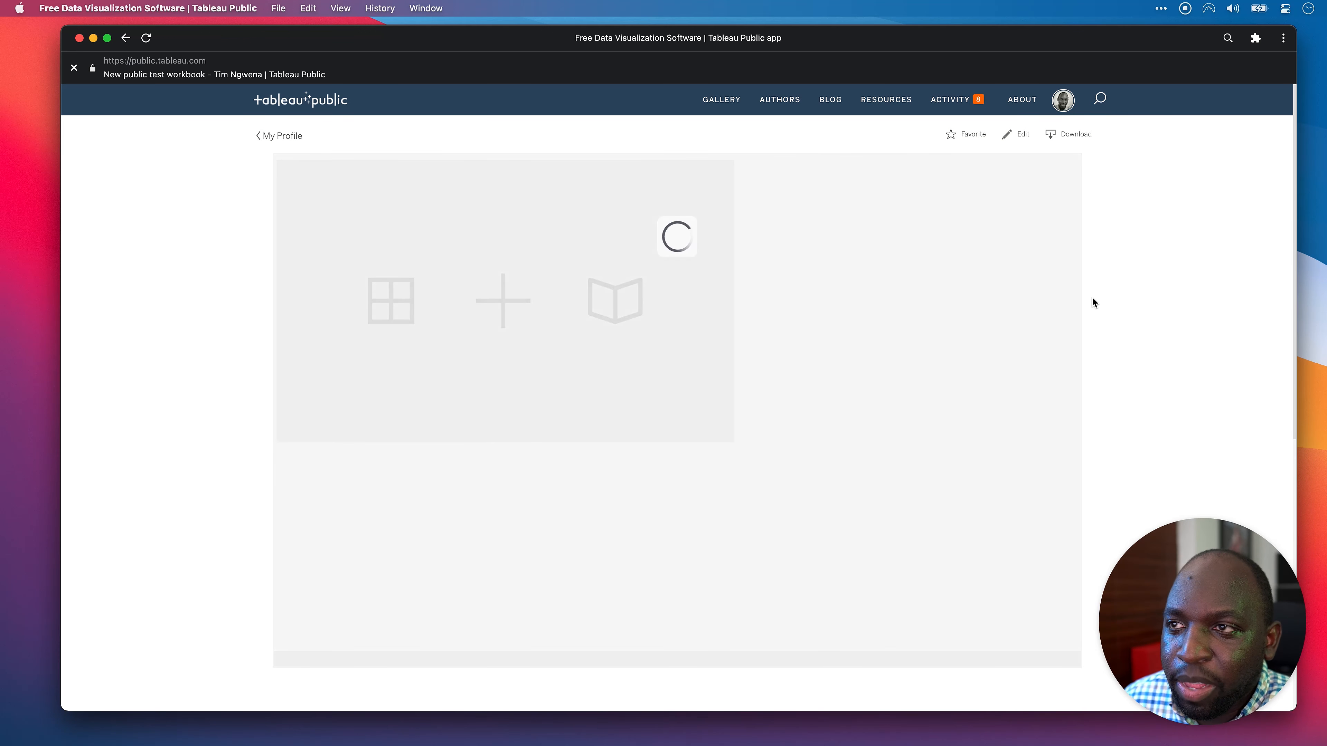